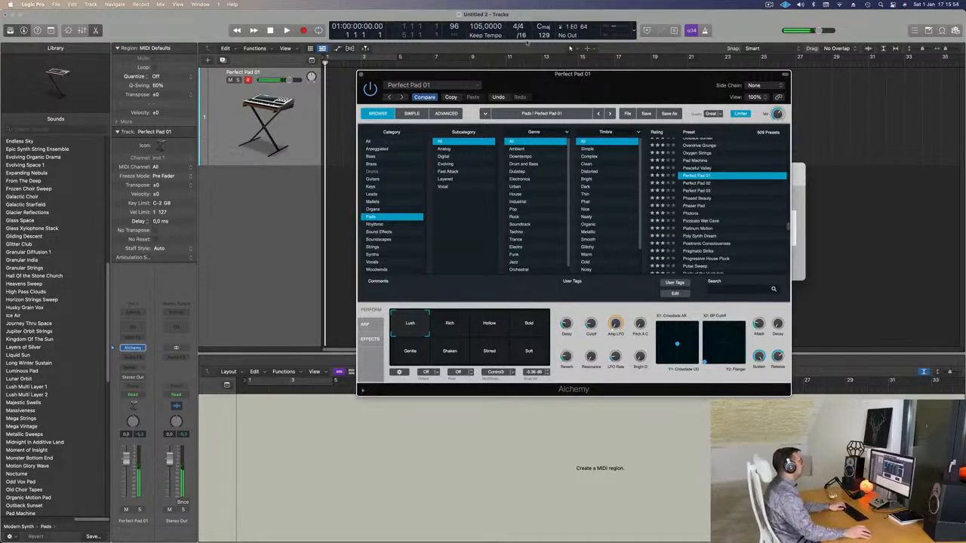
Step: Set a cycle from bar 1 to bar 9 and record a low pad line on the Perfect Pad 01 track
{"action": "left_click", "coordinate": [367, 54]}
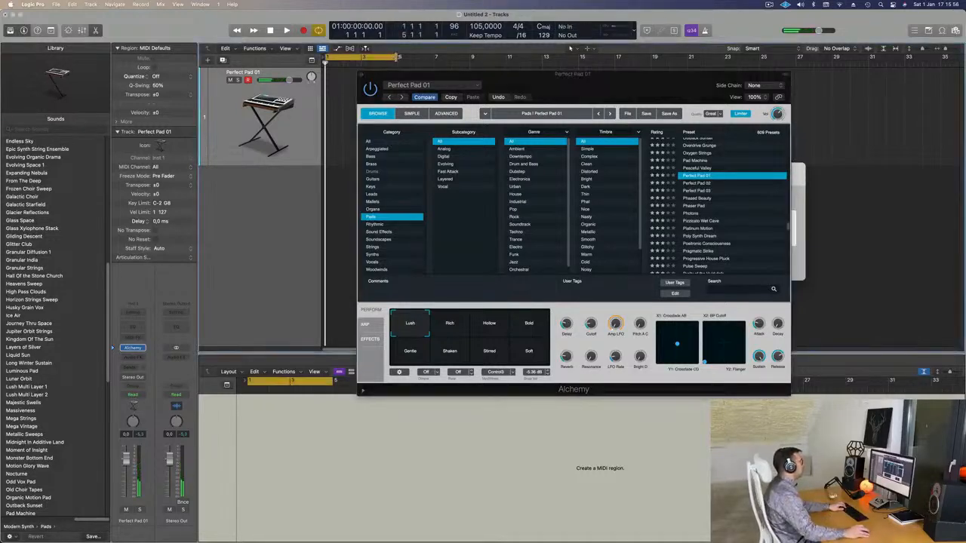
{"action": "left_click_drag", "start_coordinate": [398, 59], "coordinate": [468, 61]}
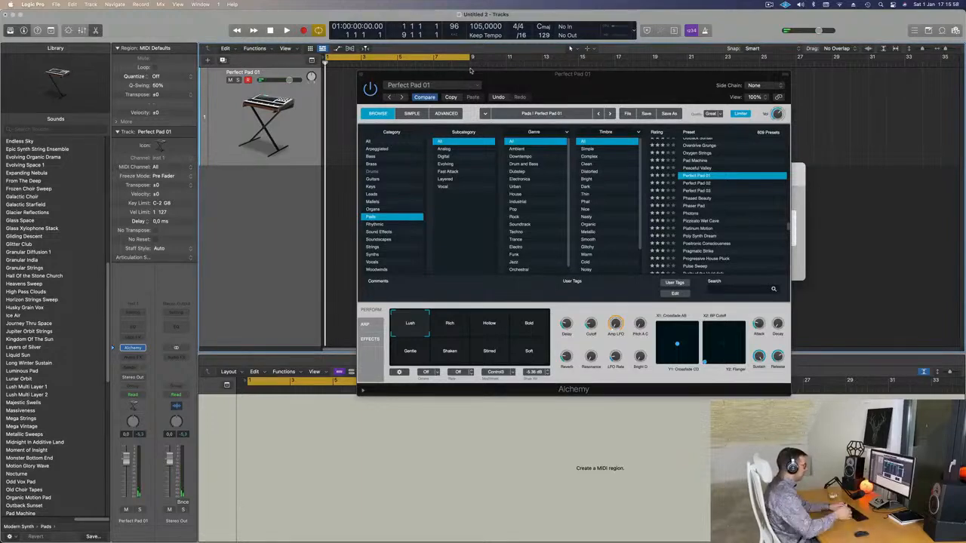
{"action": "key", "text": "r"}
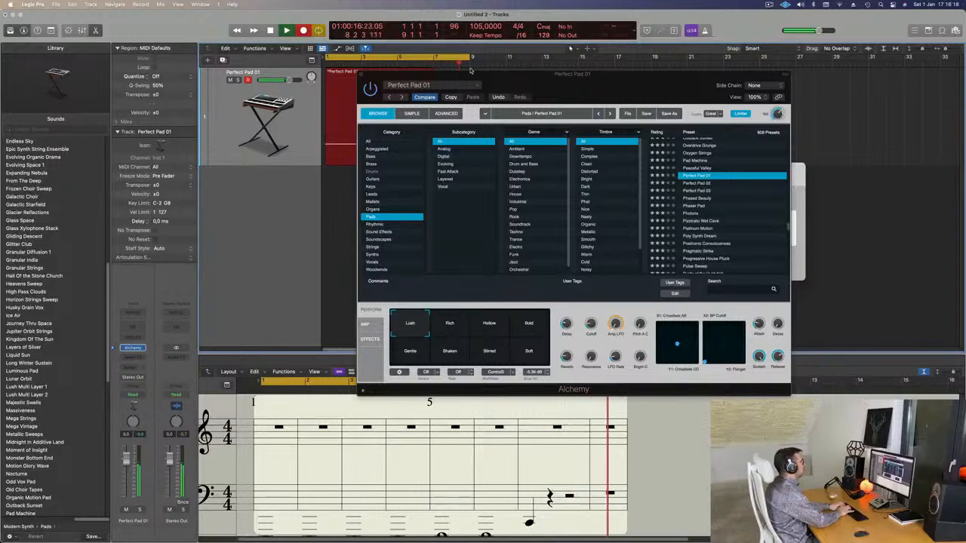
{"action": "key", "text": "space"}
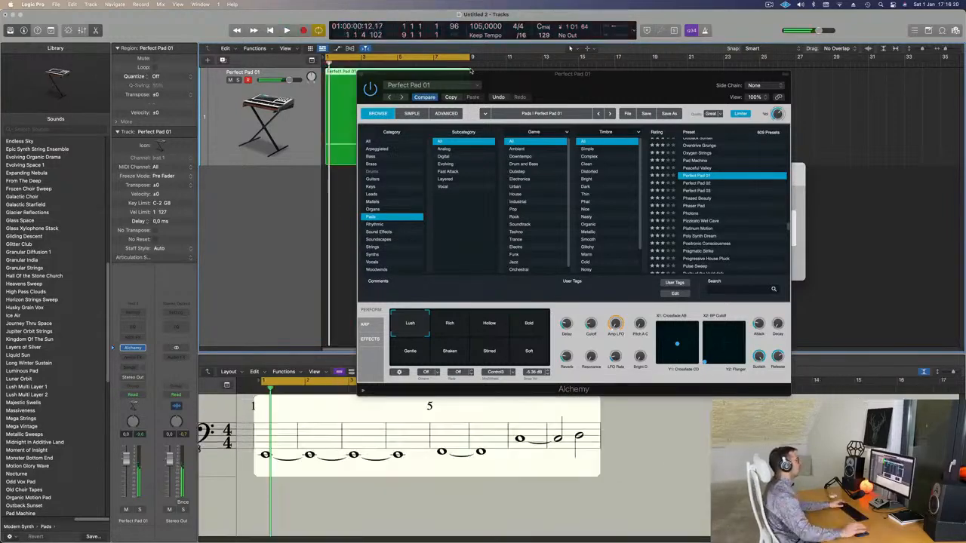
Step: Uncover the recorded Perfect Pad 01 region, open it in the Piano Roll, and select all its notes
{"action": "left_click_drag", "start_coordinate": [476, 75], "coordinate": [741, 110]}
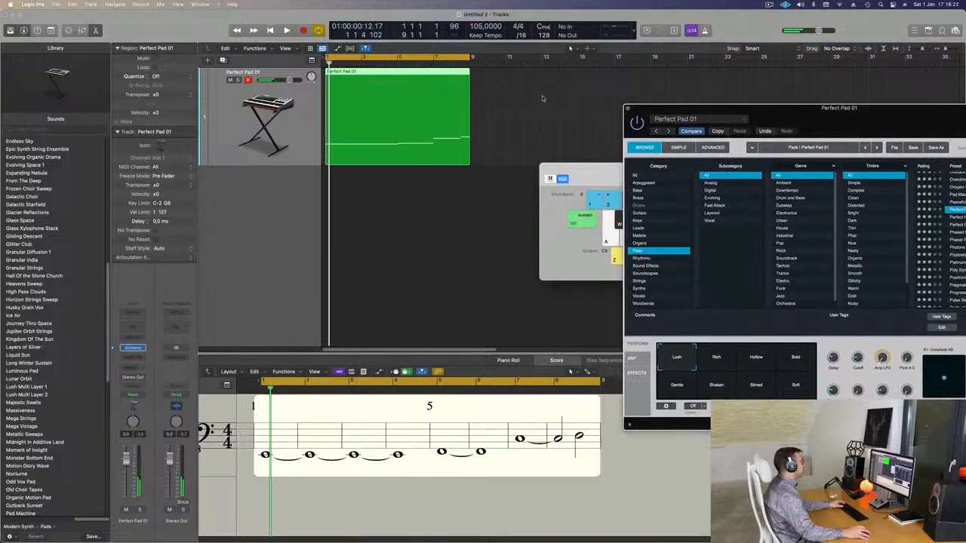
{"action": "double_click", "coordinate": [421, 74]}
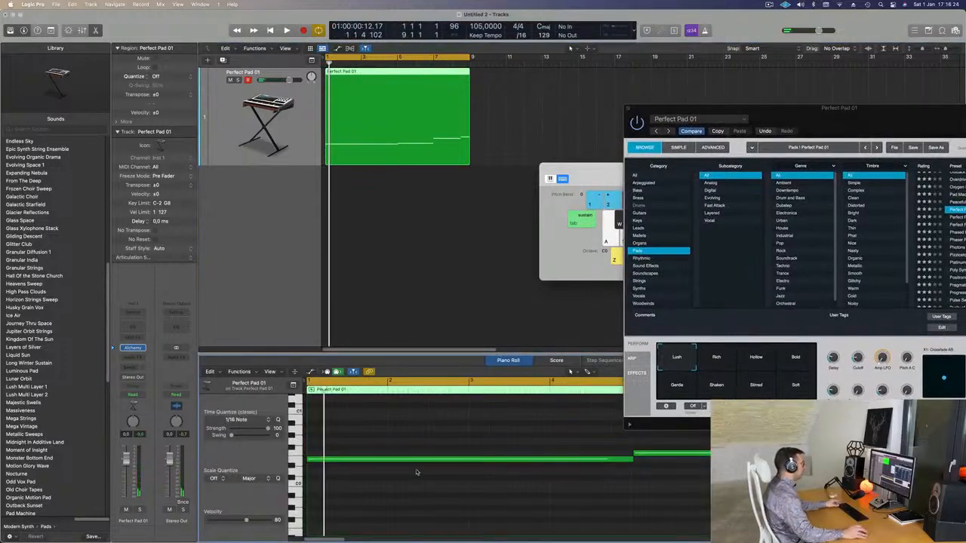
{"action": "scroll", "coordinate": [417, 483], "scroll_direction": "down", "scroll_amount": 3}
{"action": "key", "text": "super+a"}
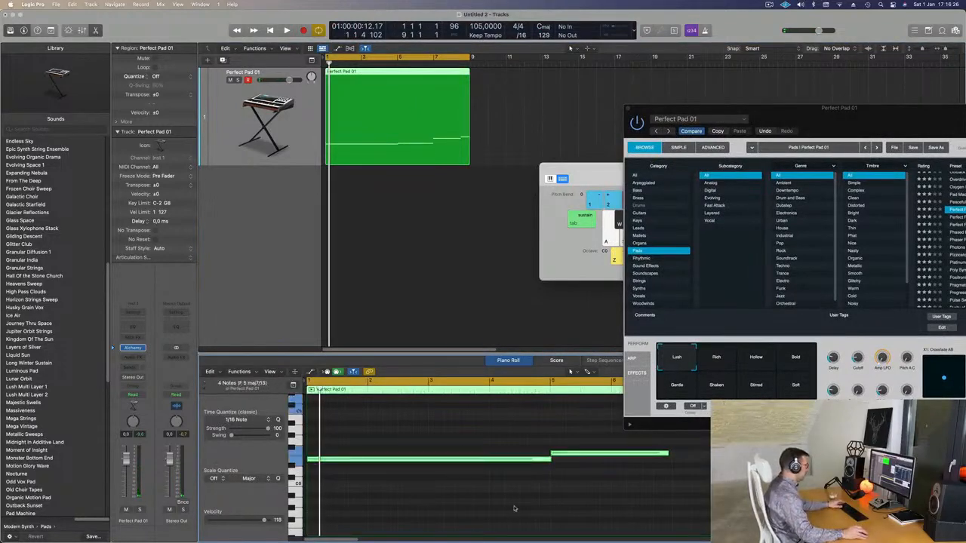
{"action": "scroll", "coordinate": [514, 508], "scroll_direction": "down", "scroll_amount": 3}
{"action": "key", "text": "space"}
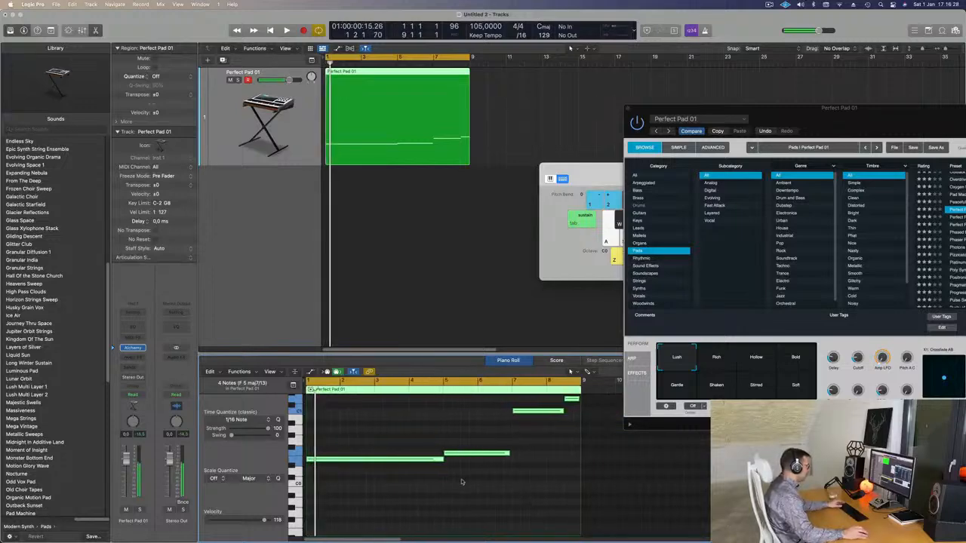
{"action": "scroll", "coordinate": [462, 482], "scroll_direction": "up", "scroll_amount": 3}
{"action": "scroll", "coordinate": [642, 483], "scroll_direction": "down", "scroll_amount": 1}
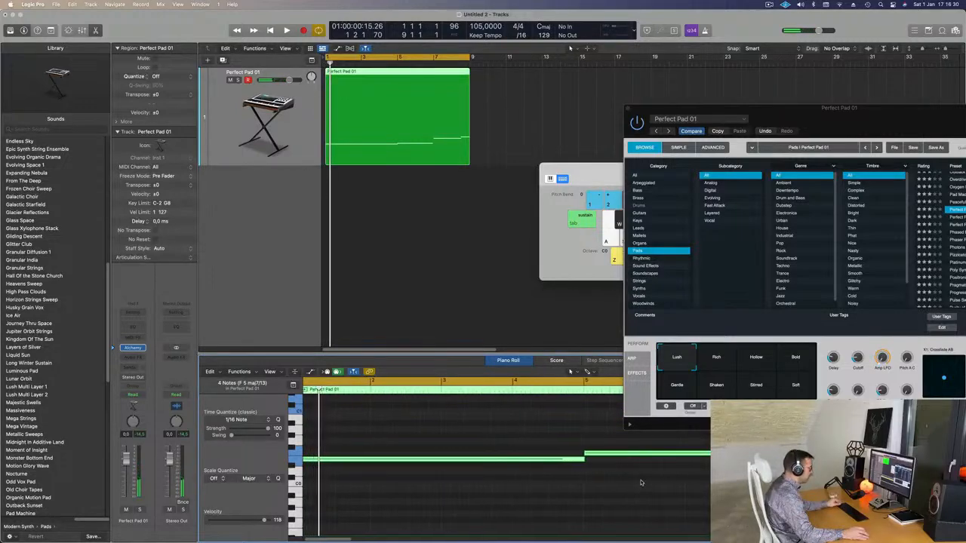
{"action": "scroll", "coordinate": [642, 483], "scroll_direction": "left", "scroll_amount": 1}
Step: Select only the note starting at bar 5 and play the loop with the Alchemy window moved clear of it
{"action": "left_click", "coordinate": [642, 483]}
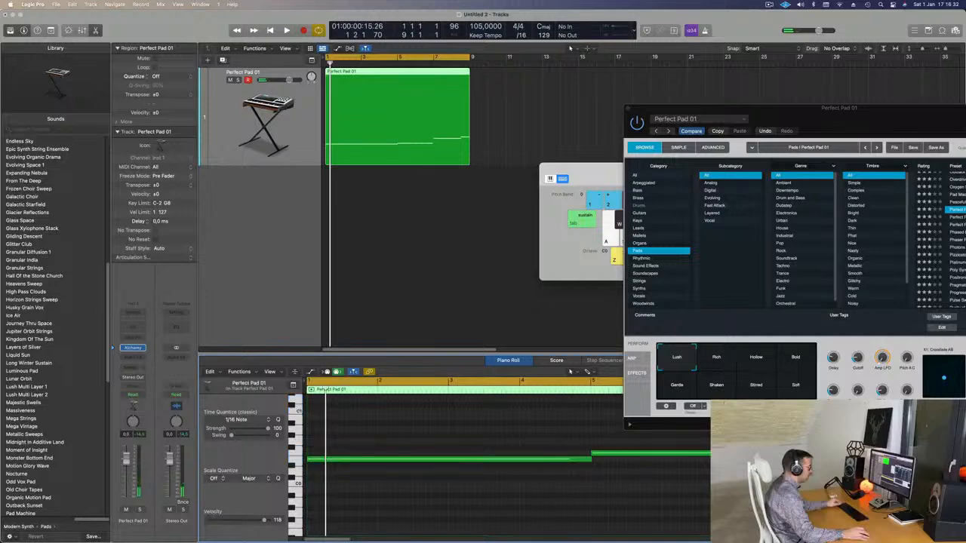
{"action": "left_click", "coordinate": [642, 453]}
{"action": "left_click", "coordinate": [642, 483]}
{"action": "left_click", "coordinate": [732, 453]}
{"action": "key", "text": "space"}
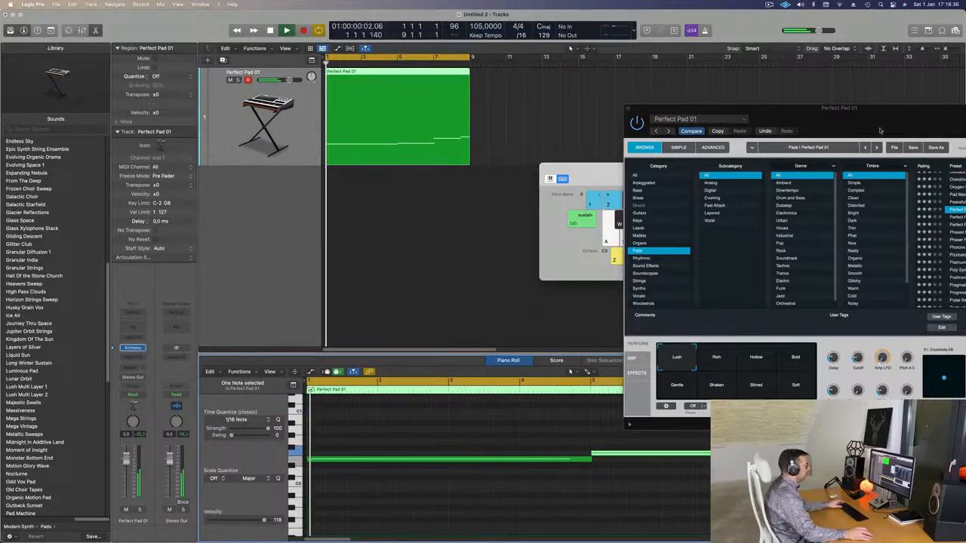
{"action": "left_click_drag", "start_coordinate": [884, 109], "coordinate": [569, 496]}
{"action": "scroll", "coordinate": [485, 254], "scroll_direction": "down", "scroll_amount": 2}
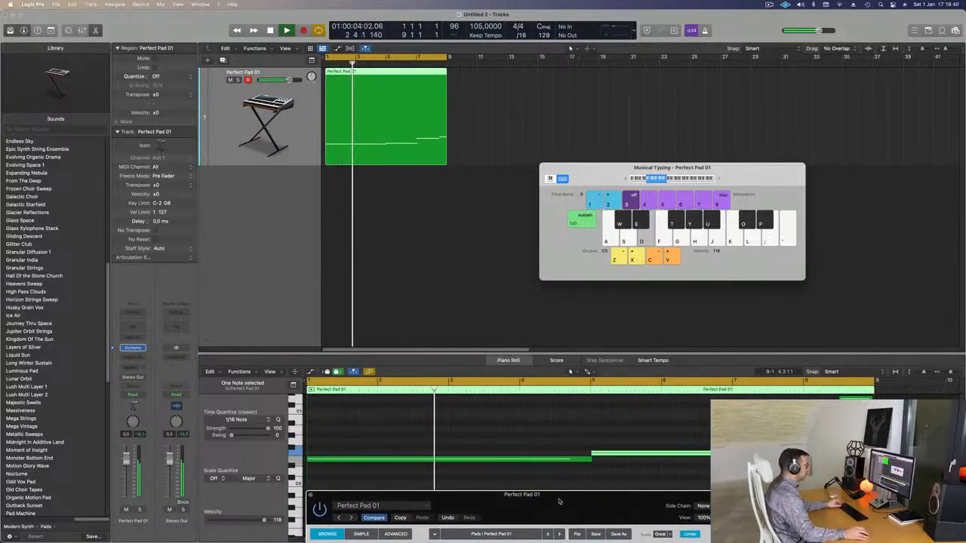
{"action": "left_click_drag", "start_coordinate": [564, 502], "coordinate": [301, 133]}
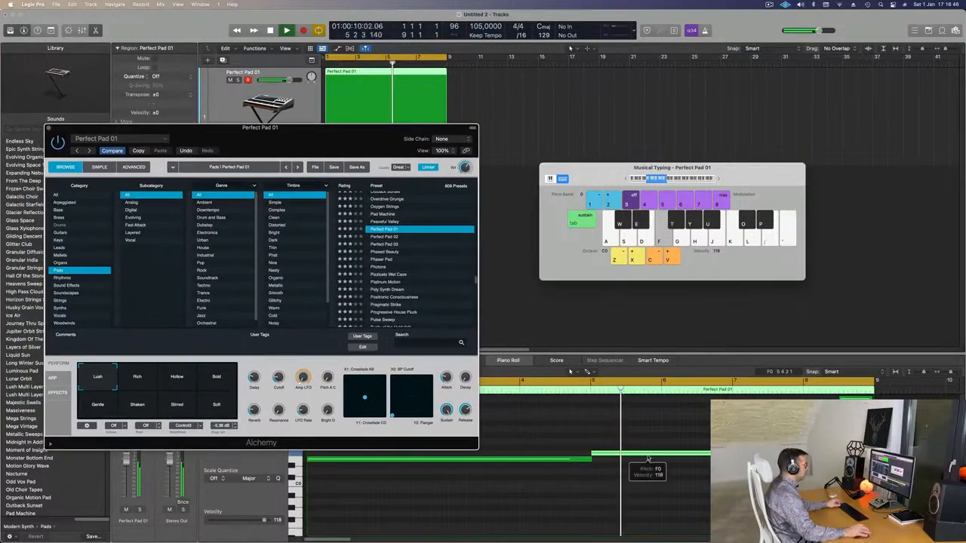
Step: Try the Peaceful Valley and Pad Machine presets in Alchemy and return to Perfect Pad 01
{"action": "key", "text": "Up"}
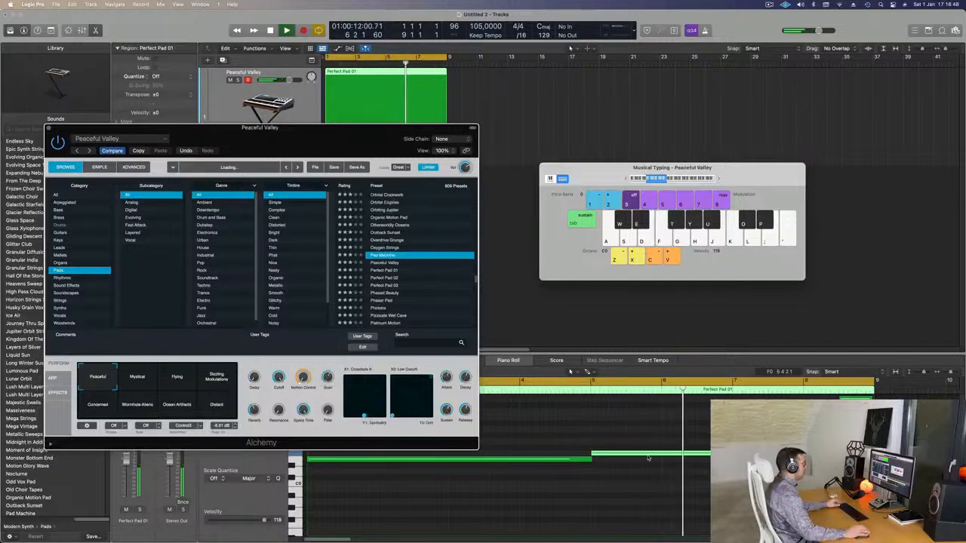
{"action": "key", "text": "Up"}
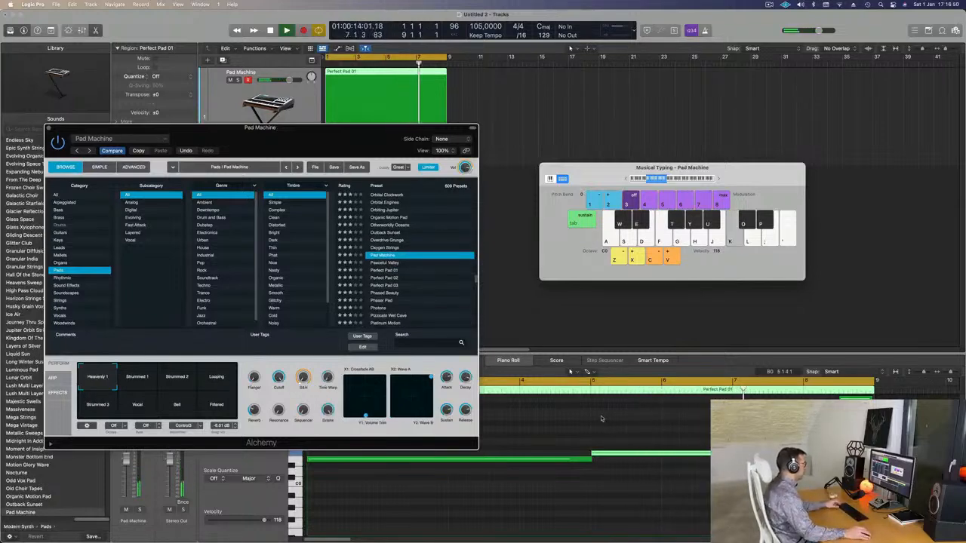
{"action": "left_click", "coordinate": [388, 272]}
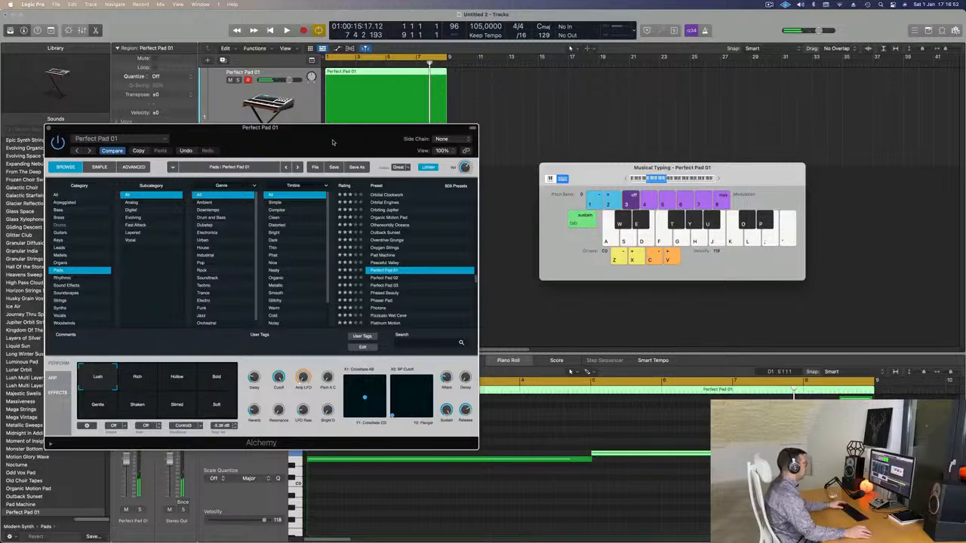
Step: Transpose the note at bar 5 up two semitones to G0, keeping the Alchemy window out of the way
{"action": "left_click_drag", "start_coordinate": [332, 142], "coordinate": [391, 130]}
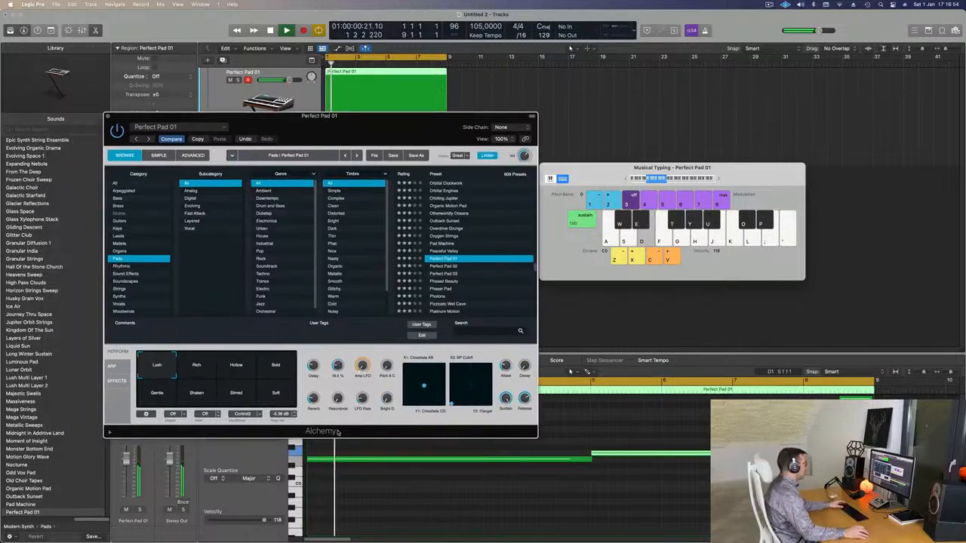
{"action": "left_click_drag", "start_coordinate": [391, 132], "coordinate": [220, 174]}
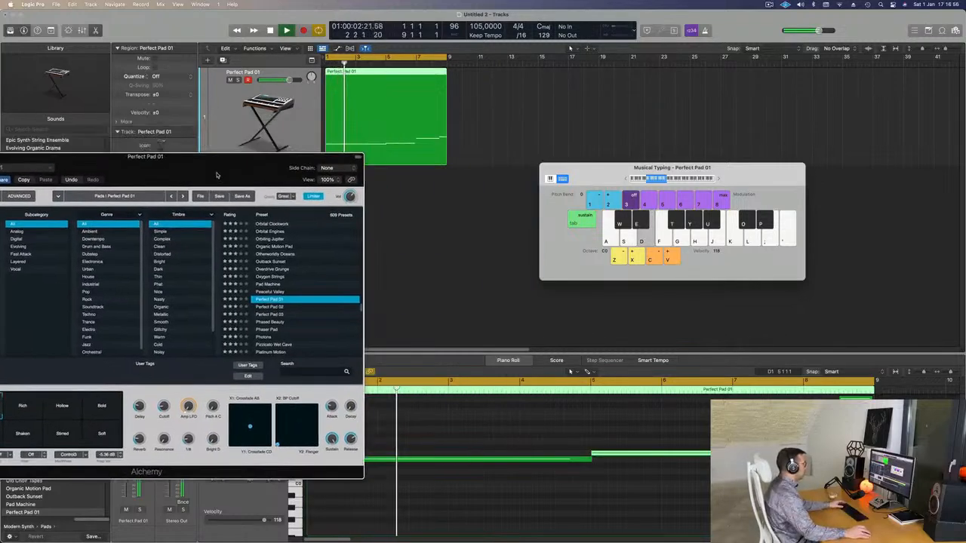
{"action": "left_click", "coordinate": [666, 483]}
{"action": "key", "text": "alt+Up"}
{"action": "key", "text": "alt+Up"}
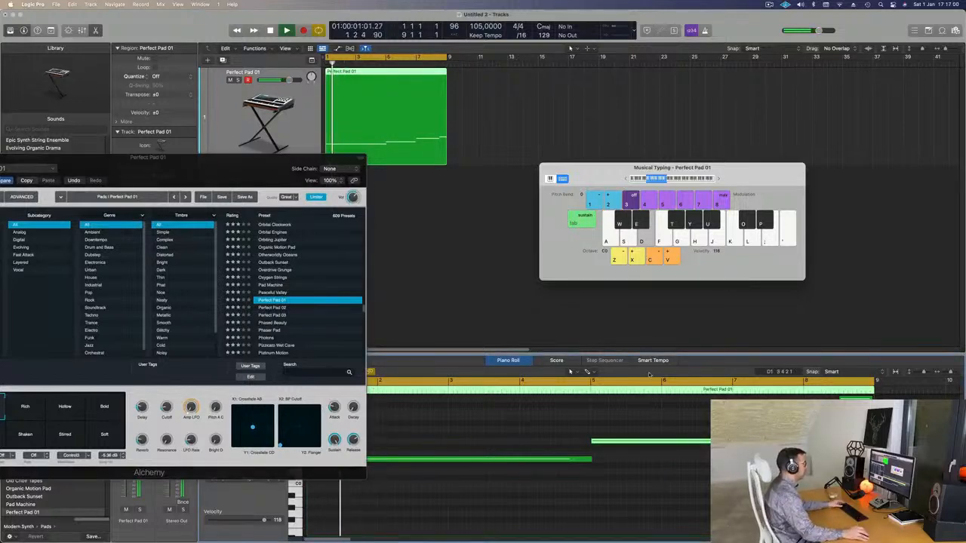
Step: Audition the loop and edit the region's ending so it stays on the pitch of the note at bar 7
{"action": "left_click_drag", "start_coordinate": [263, 172], "coordinate": [434, 115]}
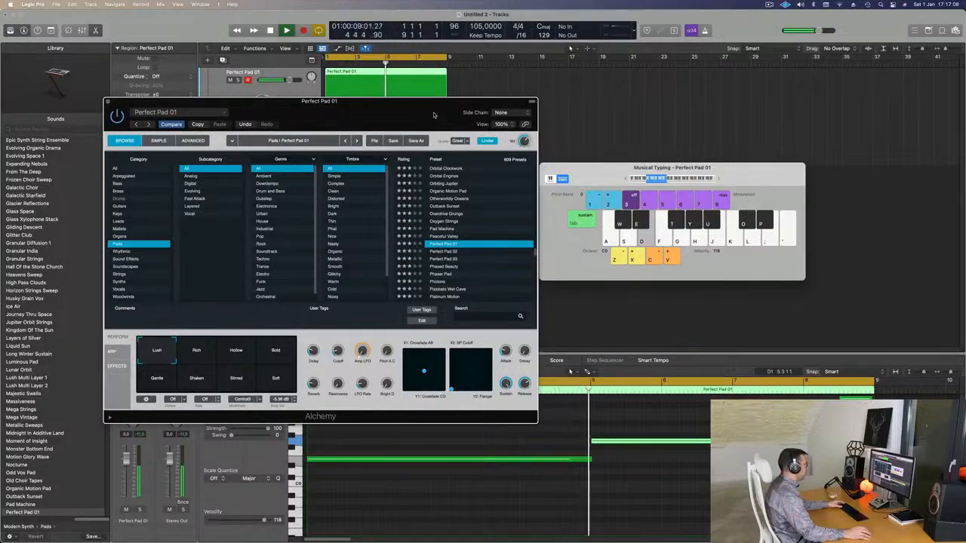
{"action": "left_click_drag", "start_coordinate": [434, 115], "coordinate": [479, 163]}
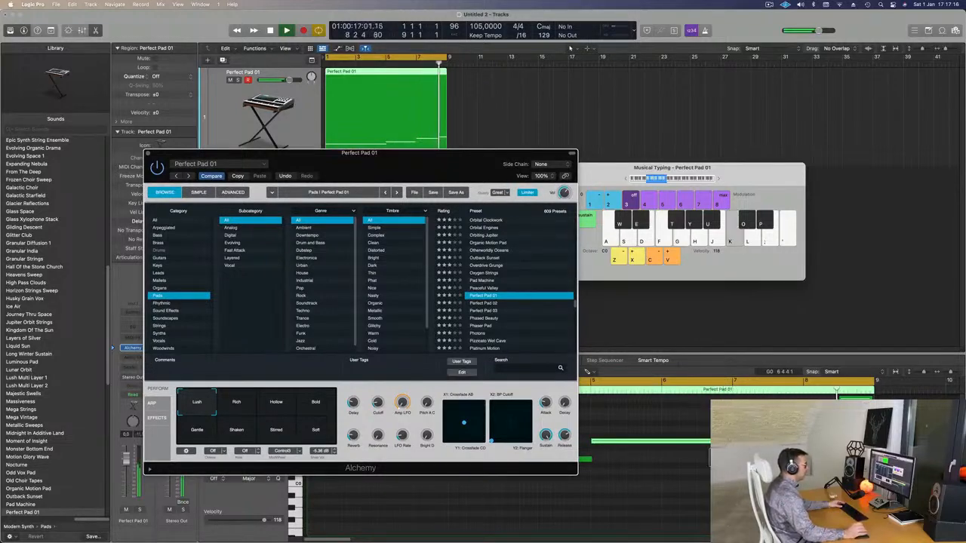
{"action": "key", "text": "l"}
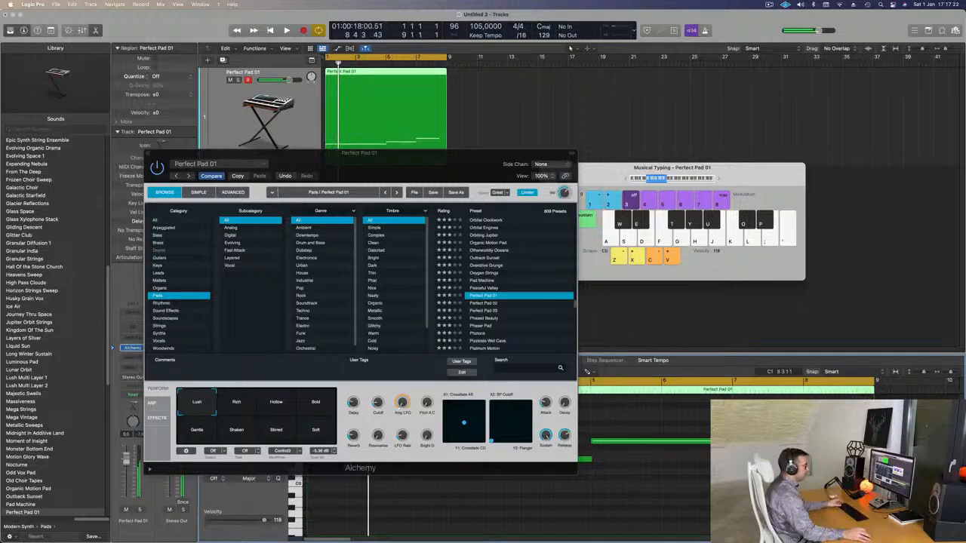
Step: Raise Alchemy's Cutoff while auditioning the loop and close the instrument window
{"action": "left_click_drag", "start_coordinate": [430, 165], "coordinate": [616, 215]}
{"action": "key", "text": "space"}
{"action": "mouse_move", "coordinate": [561, 456]}
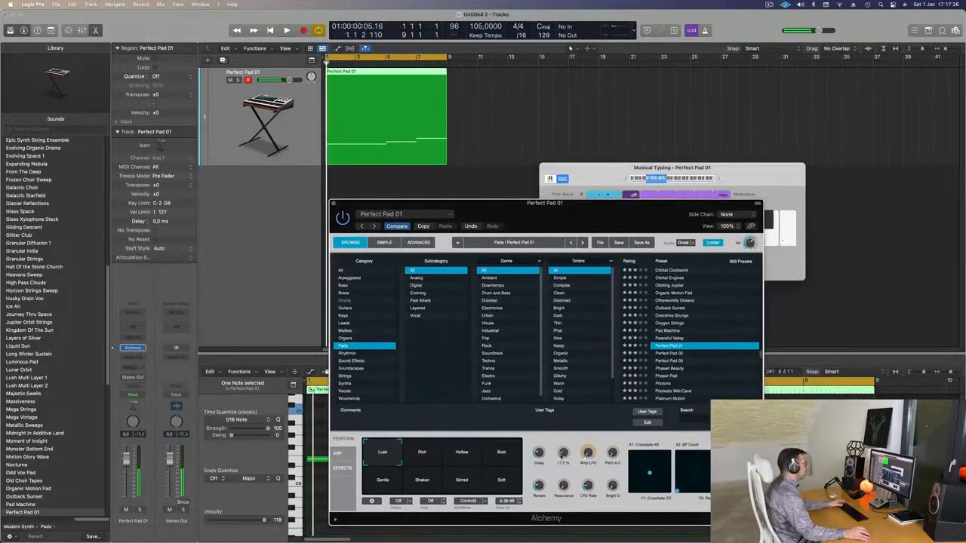
{"action": "left_click_drag", "start_coordinate": [468, 208], "coordinate": [442, 200]}
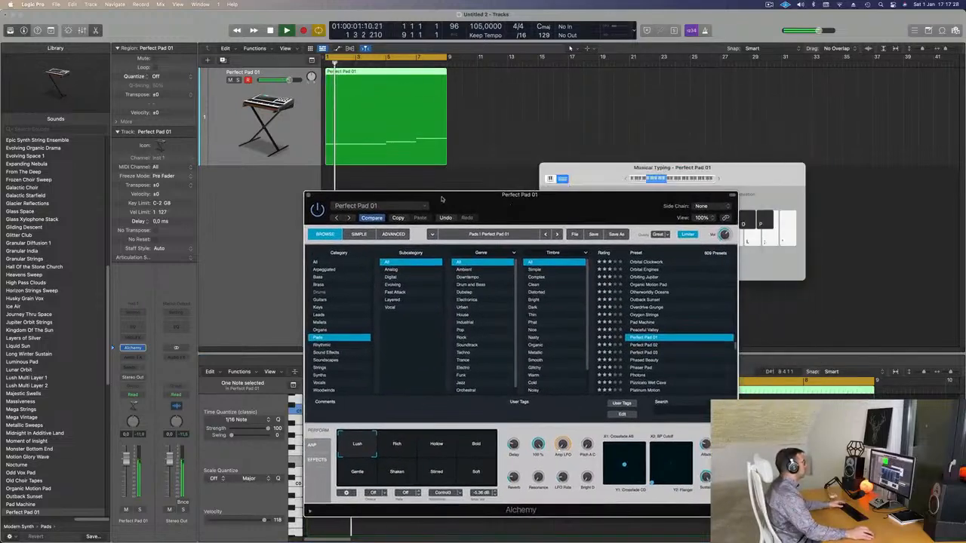
{"action": "left_click", "coordinate": [308, 196]}
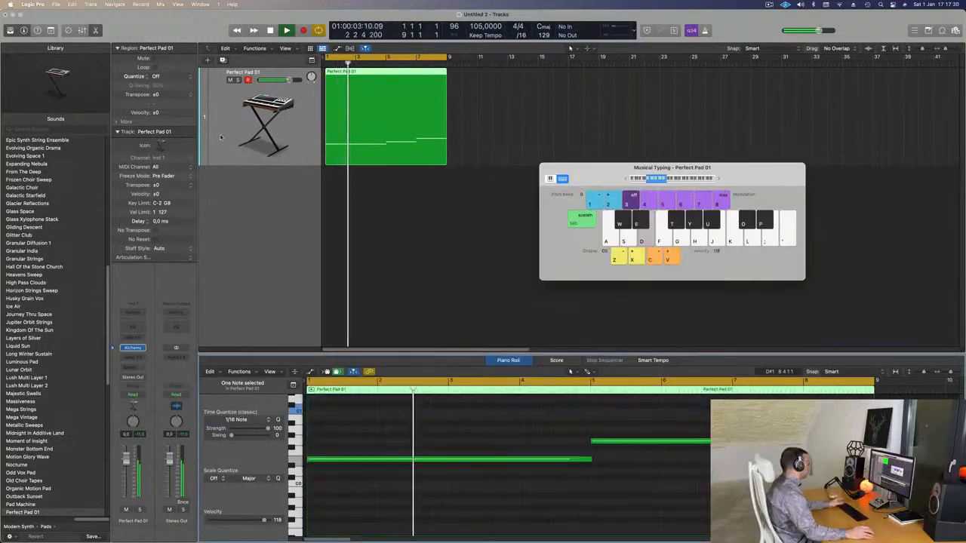
Step: Extend the cycle range to bar 33 after auditioning the loop from the start
{"action": "key", "text": "Return"}
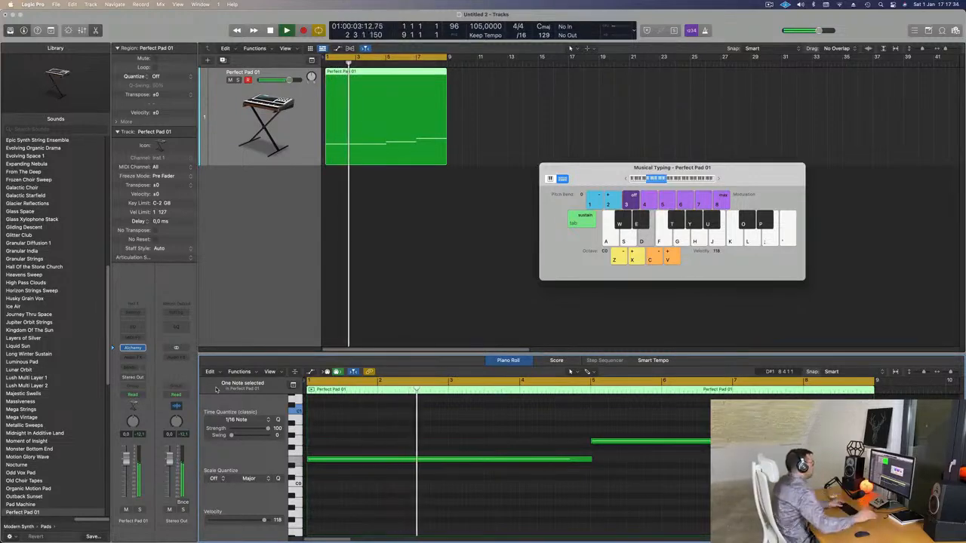
{"action": "scroll", "coordinate": [398, 243], "scroll_direction": "down", "scroll_amount": 2}
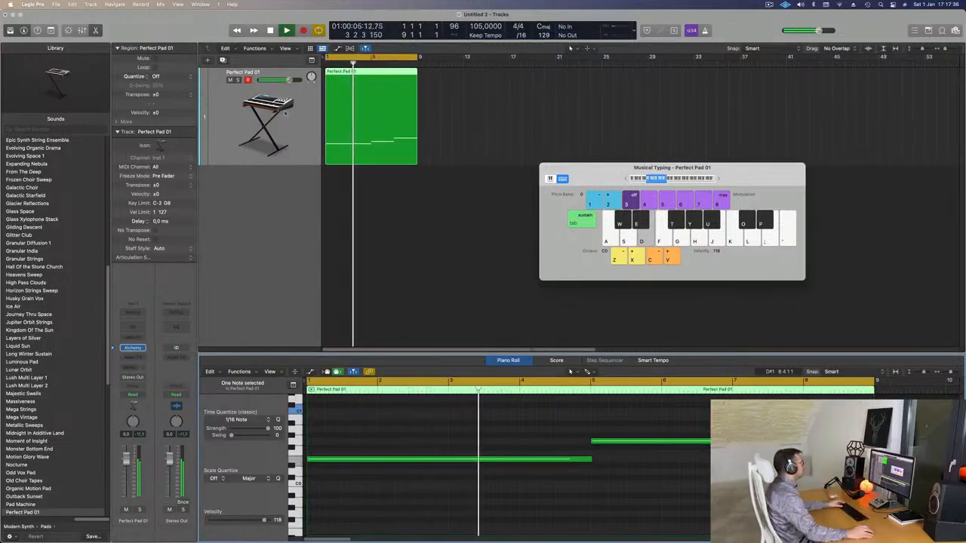
{"action": "key", "text": "space"}
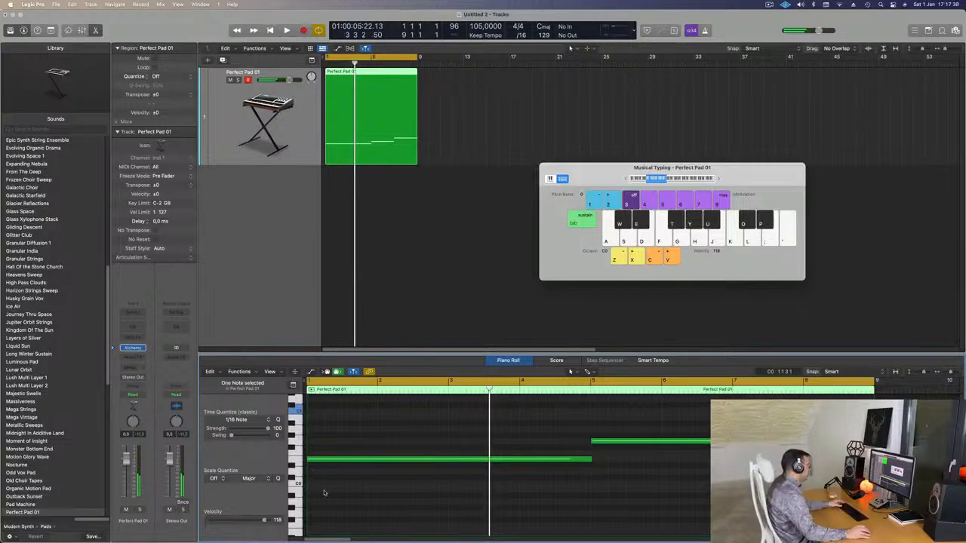
{"action": "key", "text": "Return"}
{"action": "key", "text": "space"}
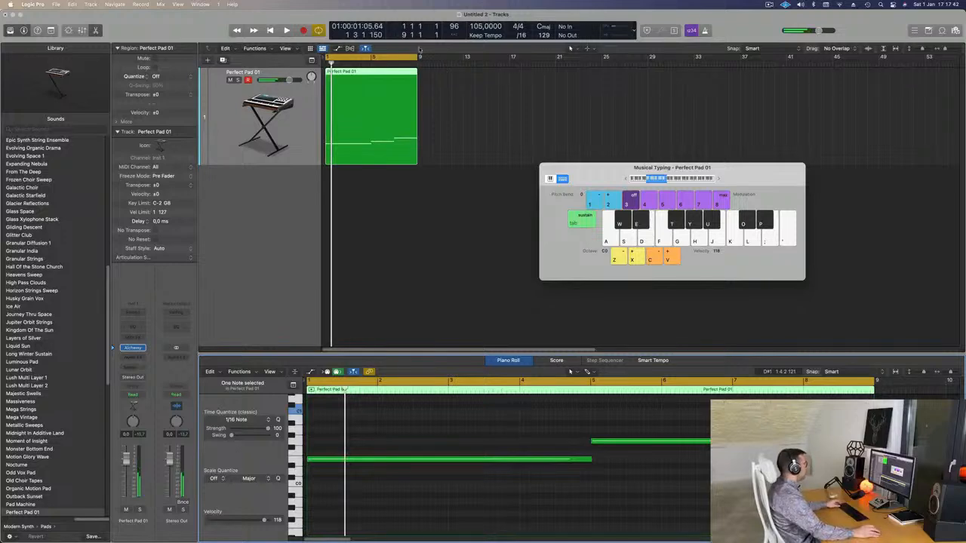
{"action": "left_click_drag", "start_coordinate": [419, 57], "coordinate": [693, 84]}
Step: Repeat the eight-bar Perfect Pad 01 region three times to fill bars 1 to 33, and play the track with all its regions selected
{"action": "left_click_drag", "start_coordinate": [520, 102], "coordinate": [342, 111]}
{"action": "key", "text": "super+r"}
{"action": "key", "text": "super+r"}
{"action": "key", "text": "super+r"}
{"action": "key", "text": "space"}
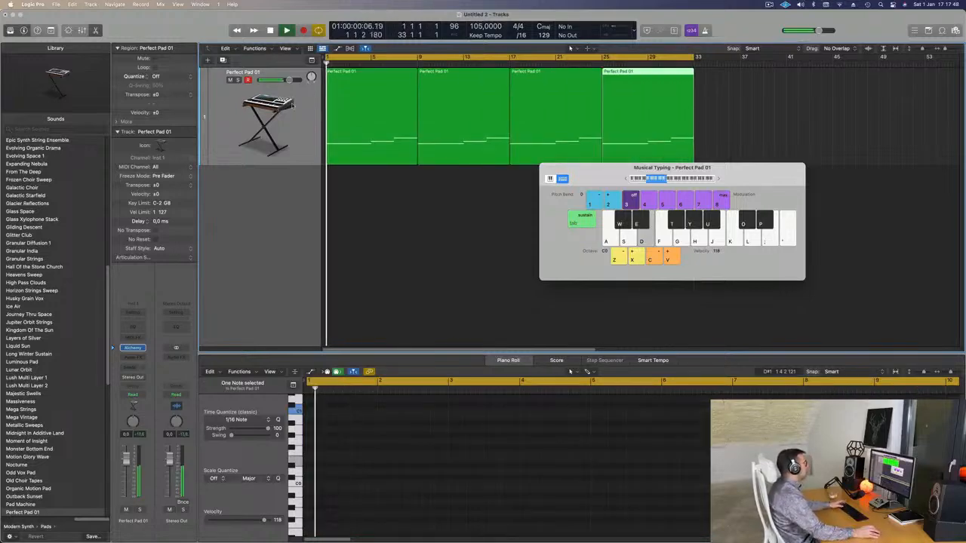
{"action": "left_click", "coordinate": [220, 126]}
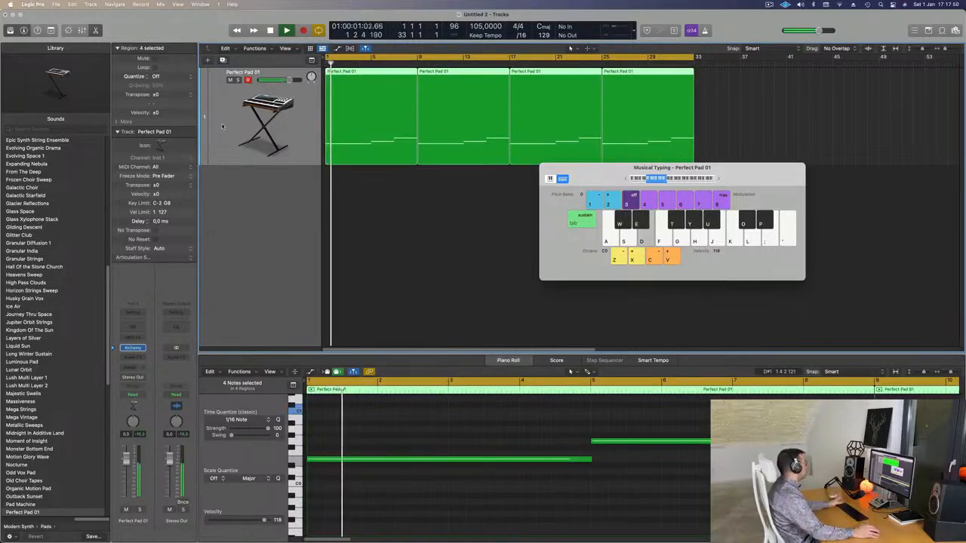
{"action": "key", "text": "space"}
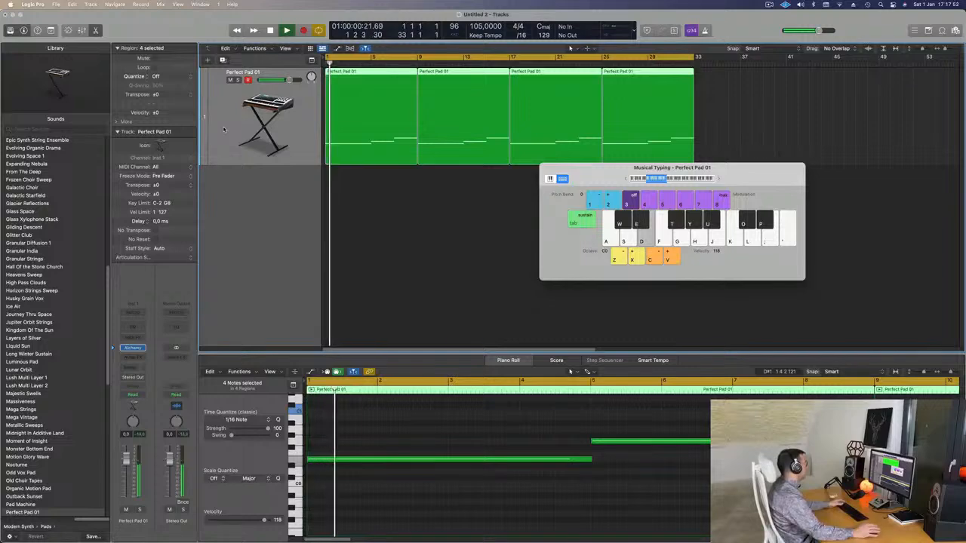
Step: Reopen the track's Alchemy instrument over the arrangement and set the track's automation mode to Touch
{"action": "left_click", "coordinate": [133, 347]}
{"action": "key", "text": "space"}
{"action": "left_click_drag", "start_coordinate": [560, 207], "coordinate": [638, 190]}
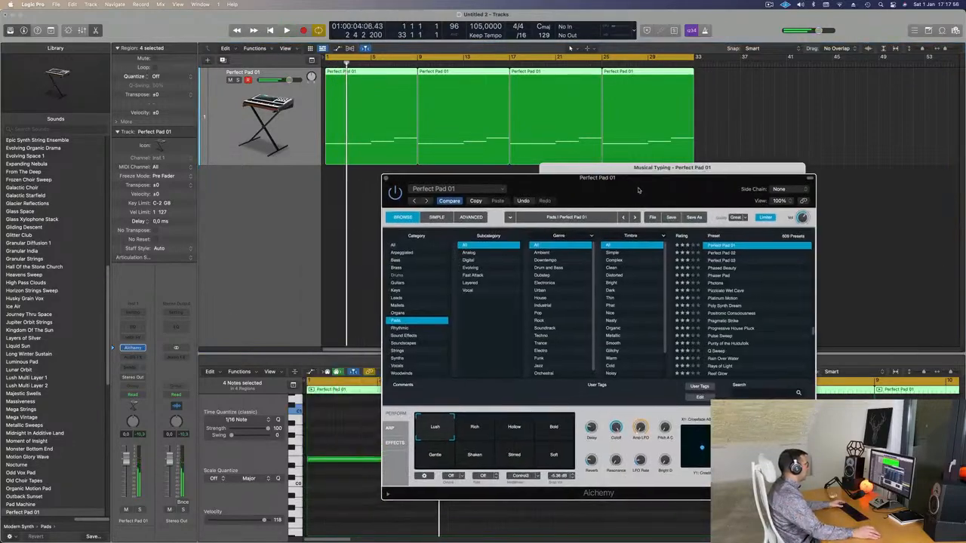
{"action": "key", "text": "space"}
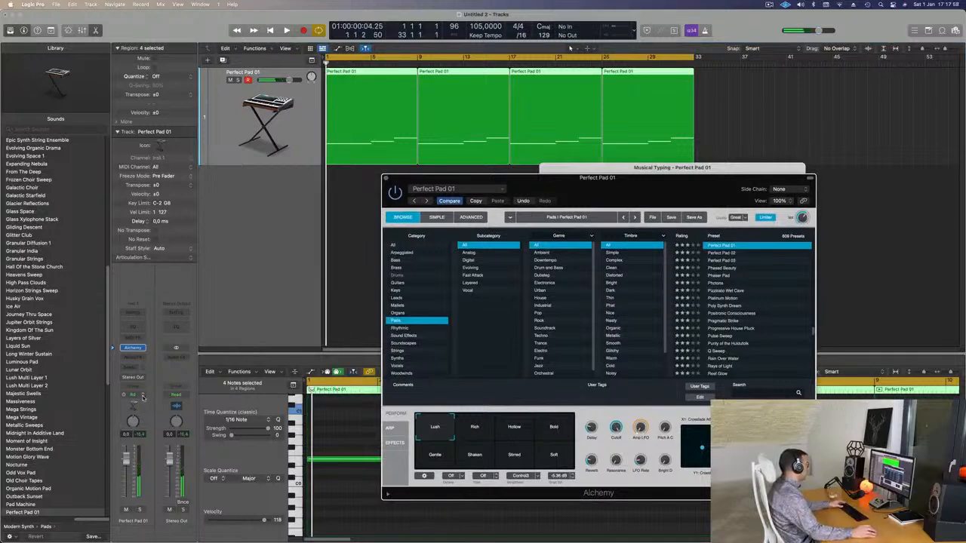
{"action": "left_click", "coordinate": [133, 396]}
{"action": "left_click", "coordinate": [133, 404]}
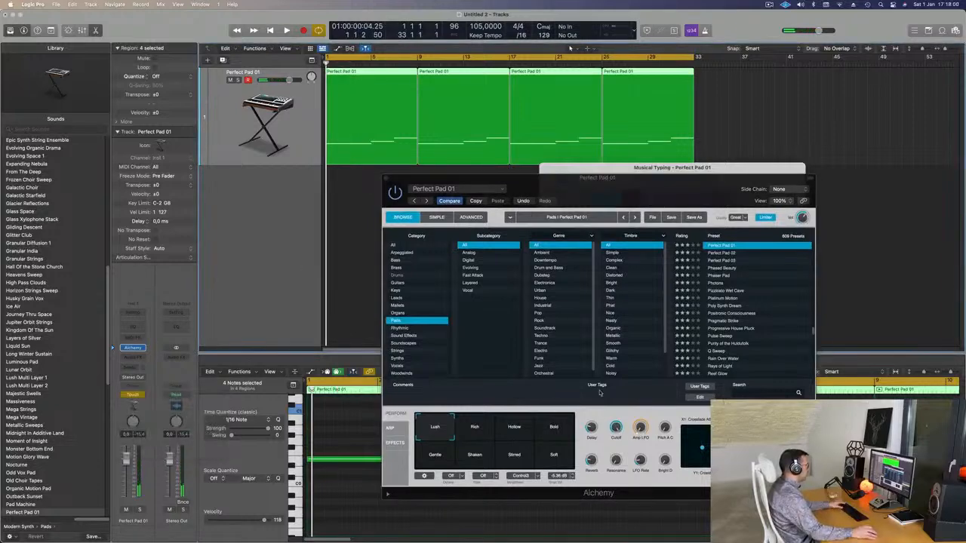
Step: Record a Cutoff movement on Alchemy during playback in Touch mode and close the instrument window
{"action": "key", "text": "space"}
{"action": "left_click_drag", "start_coordinate": [616, 462], "coordinate": [615, 495]}
{"action": "key", "text": "space"}
{"action": "key", "text": "space"}
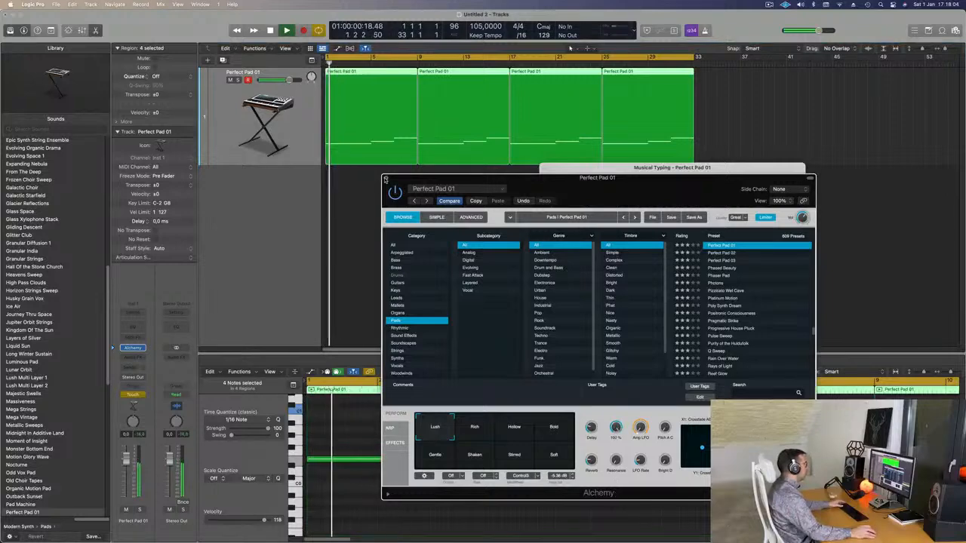
{"action": "left_click", "coordinate": [386, 179]}
{"action": "key", "text": "space"}
Step: Hide Musical Typing, and show the Perfect Pad 01 track's automation with its mode set to Read
{"action": "key", "text": "a"}
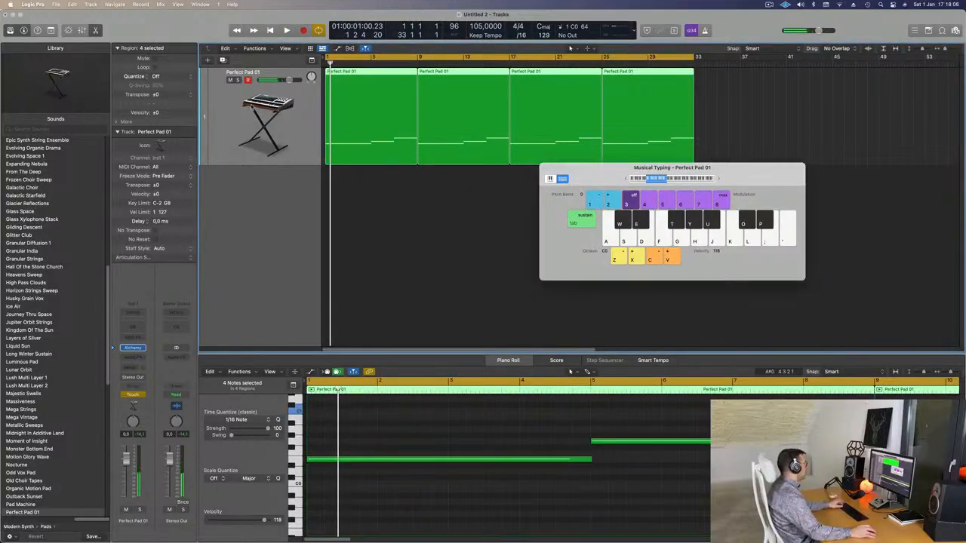
{"action": "key", "text": "super+k"}
{"action": "key", "text": "a"}
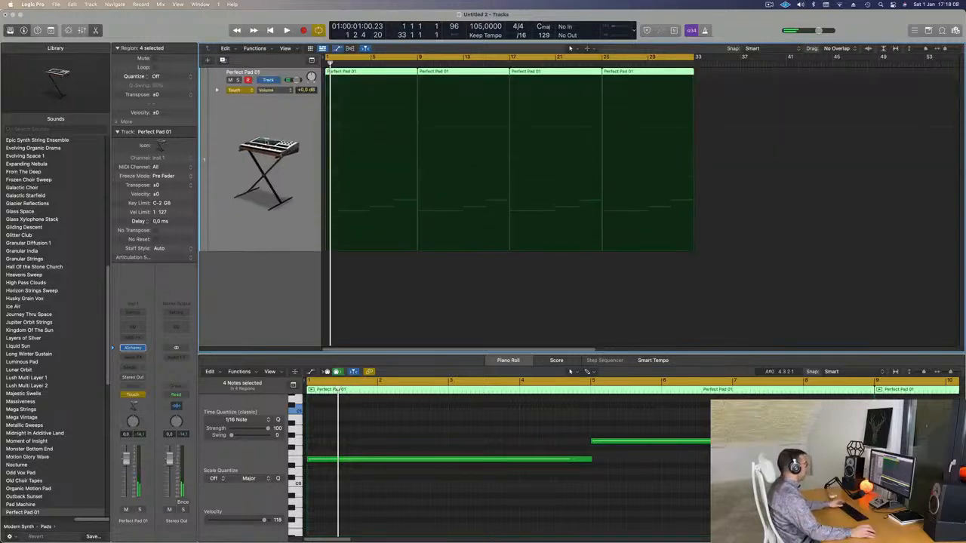
{"action": "left_click", "coordinate": [242, 90]}
{"action": "left_click", "coordinate": [313, 118]}
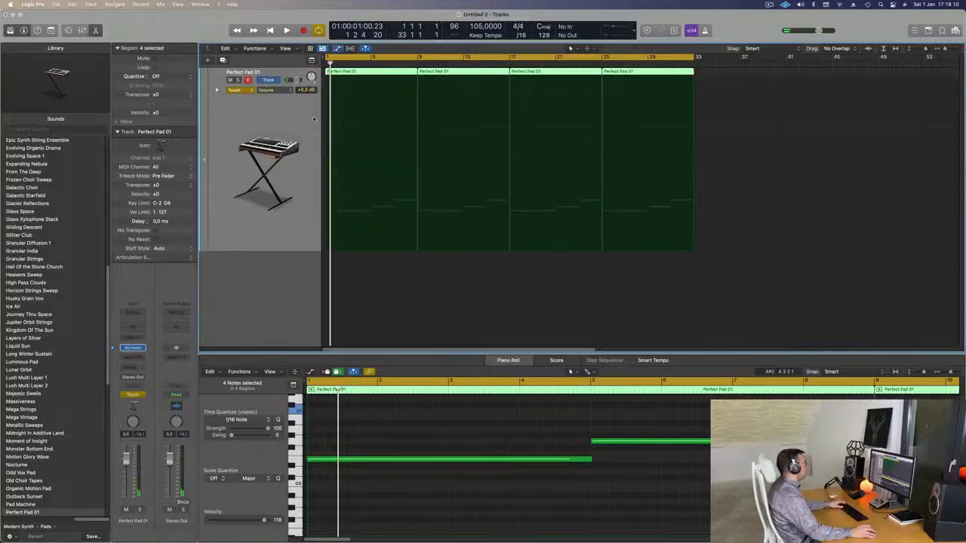
Step: Display the Alchemy Cutoff automation lane and clear the recorded dip at the start, leaving Cutoff at 100 %
{"action": "left_click", "coordinate": [276, 92]}
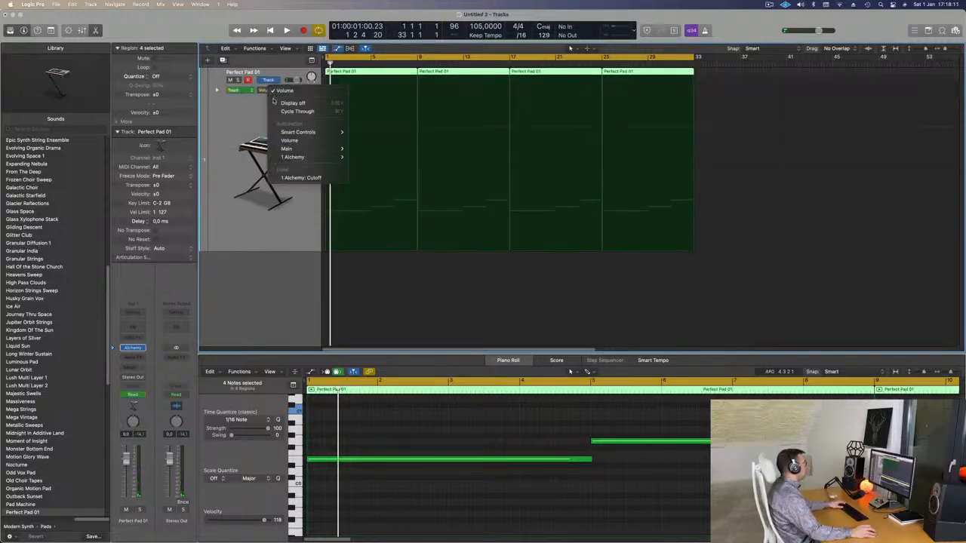
{"action": "left_click", "coordinate": [294, 177]}
{"action": "left_click_drag", "start_coordinate": [337, 83], "coordinate": [339, 224]}
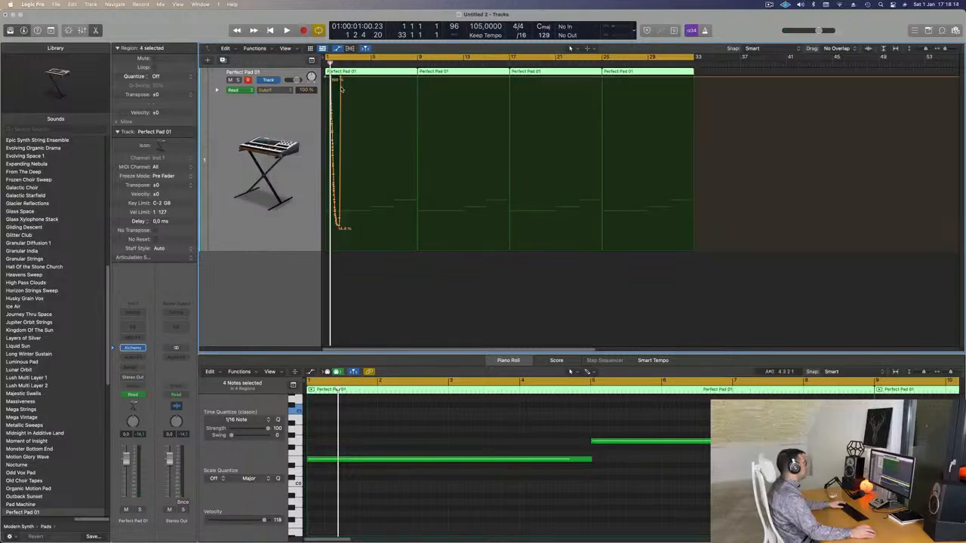
{"action": "left_click_drag", "start_coordinate": [341, 76], "coordinate": [327, 77]}
{"action": "key", "text": "space"}
{"action": "key", "text": "space"}
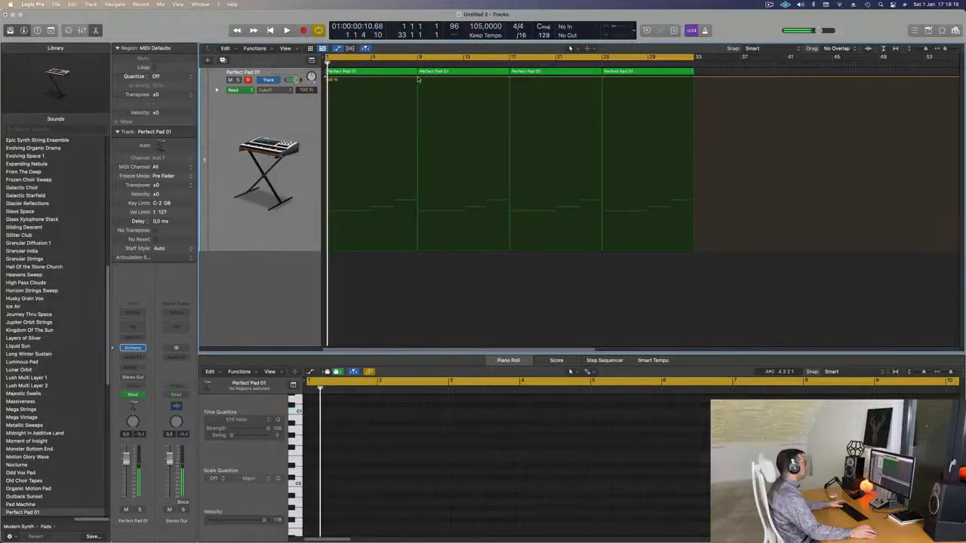
Step: Add a Cutoff automation point at bar 9, lower the bar 1 point to about 34.3 %, and audition the ramp
{"action": "left_click", "coordinate": [418, 77]}
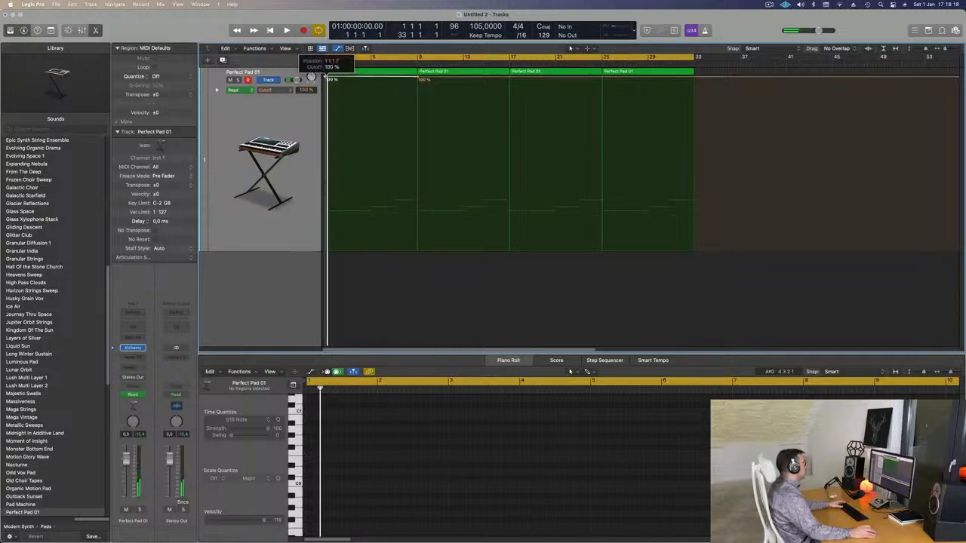
{"action": "left_click_drag", "start_coordinate": [327, 77], "coordinate": [324, 192]}
{"action": "key", "text": "space"}
{"action": "key", "text": "space"}
{"action": "key", "text": "space"}
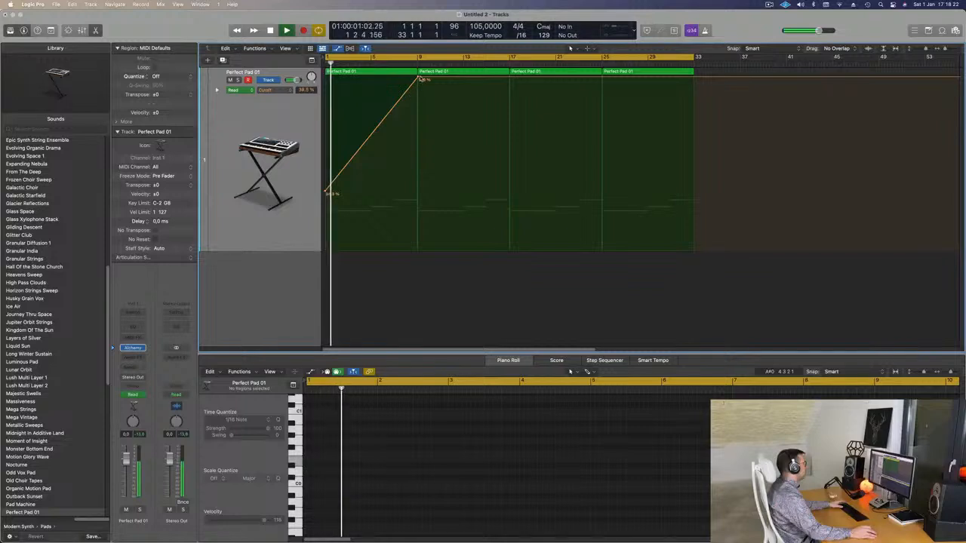
Step: Lower the bar 9 Cutoff point to about 14.1 % and add a point at bar 17 raised to about 34.5 %
{"action": "left_click_drag", "start_coordinate": [418, 77], "coordinate": [499, 239]}
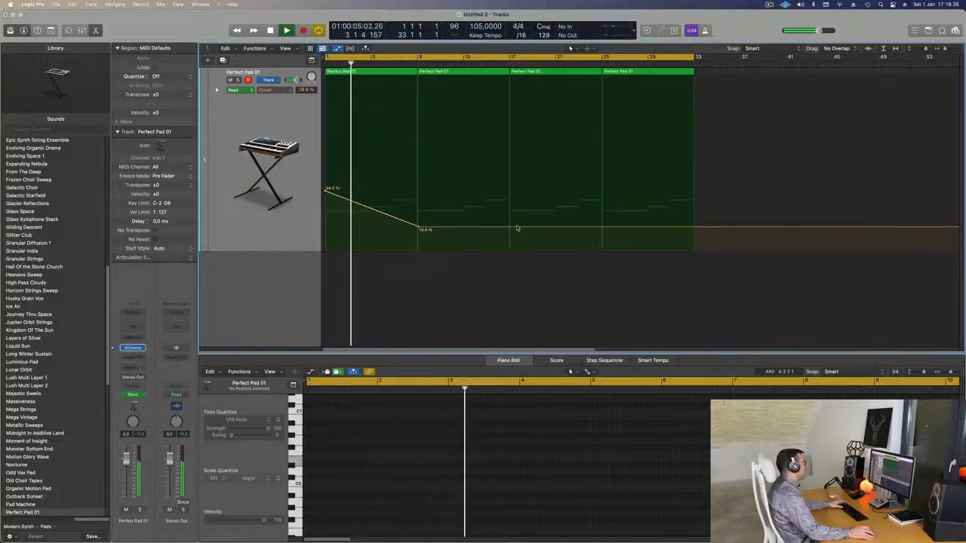
{"action": "key", "text": "space"}
{"action": "left_click", "coordinate": [510, 228]}
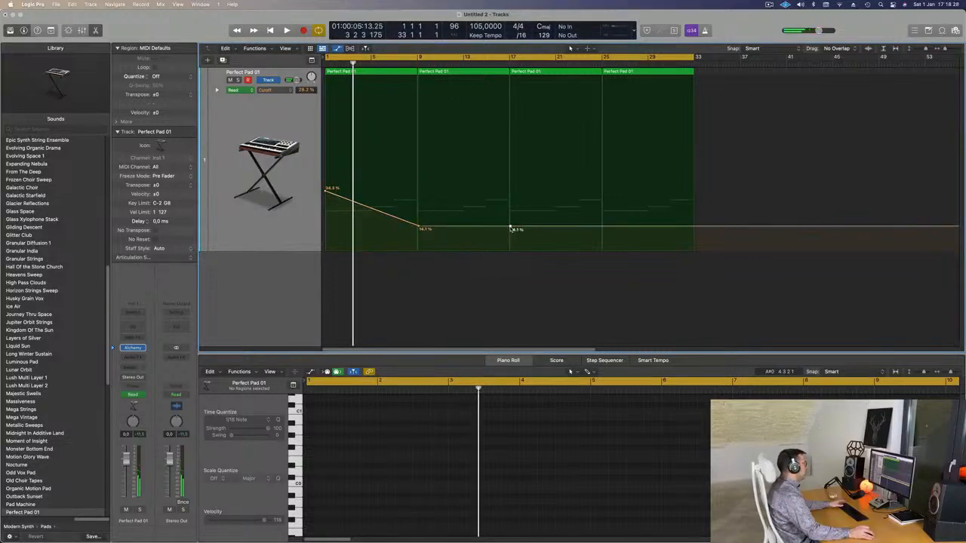
{"action": "left_click_drag", "start_coordinate": [511, 227], "coordinate": [510, 189]}
{"action": "key", "text": "Return"}
{"action": "key", "text": "space"}
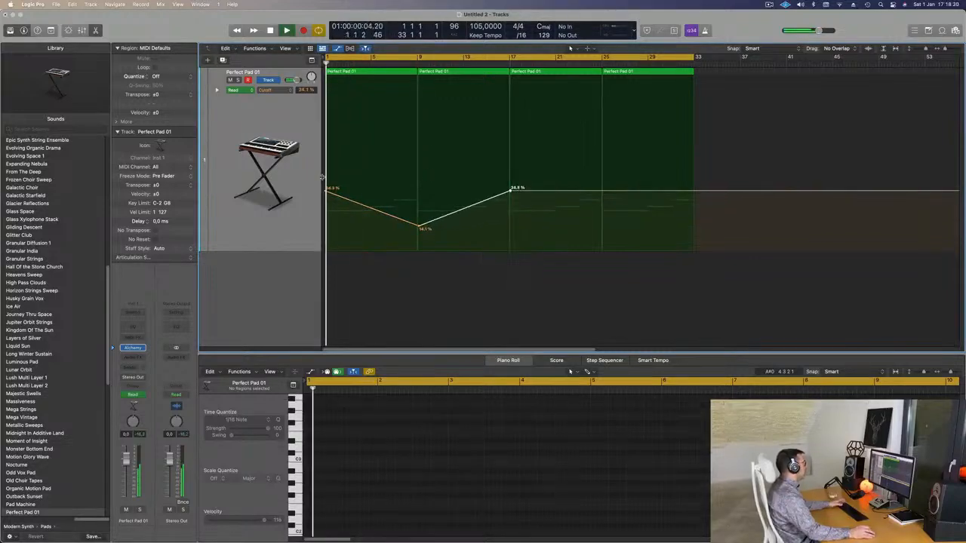
Step: Create a new track with the Perfect Pad 01 track's duplicate settings and open its Alchemy instrument
{"action": "left_click", "coordinate": [237, 70]}
{"action": "key", "text": "space"}
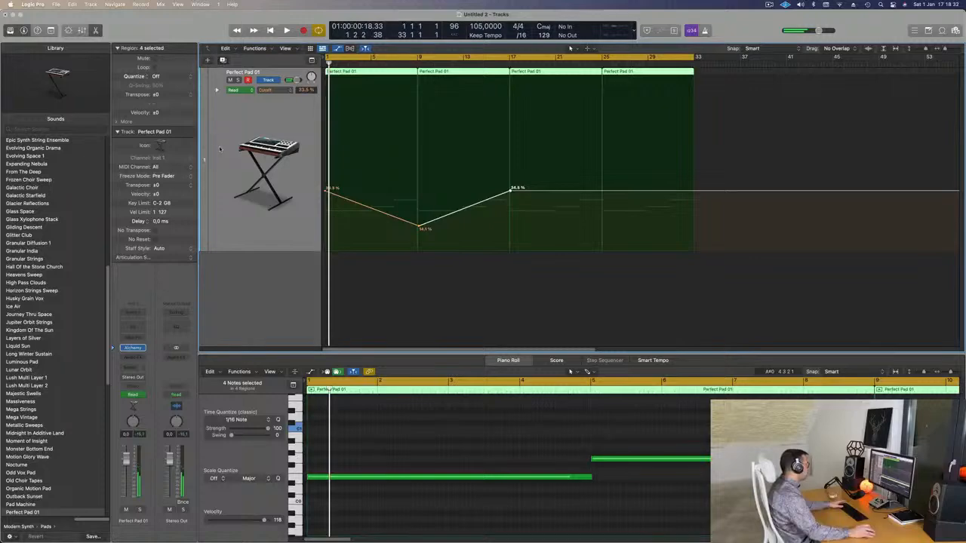
{"action": "key", "text": "super+d"}
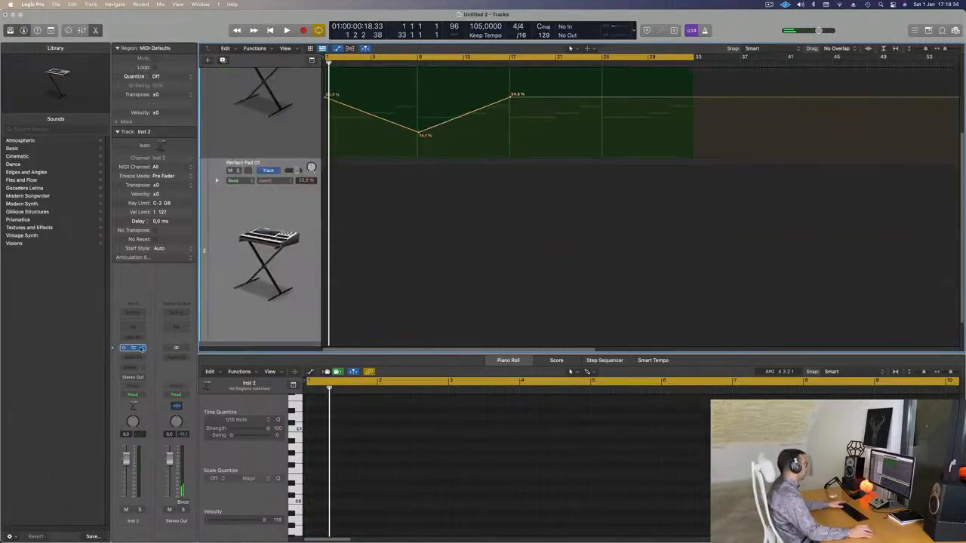
{"action": "left_click", "coordinate": [133, 348]}
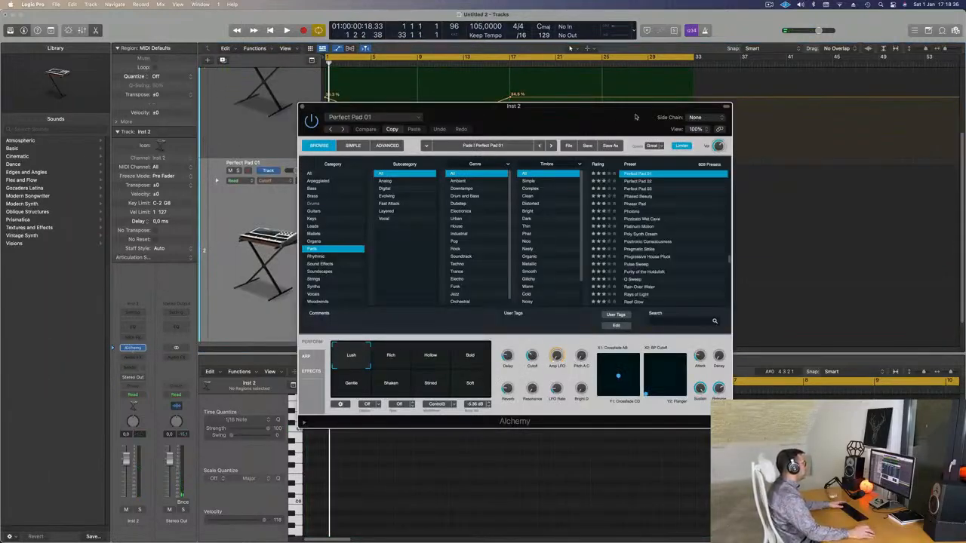
{"action": "left_click_drag", "start_coordinate": [586, 115], "coordinate": [596, 251]}
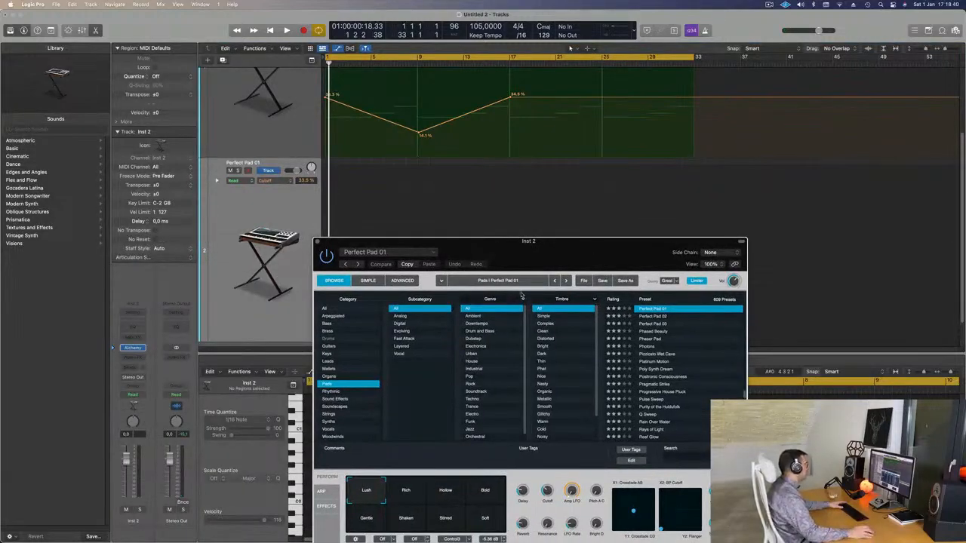
Step: Load the Ancient Alien Pilot preset from Alchemy's Soundscapes category on the new track
{"action": "left_click", "coordinate": [336, 407]}
{"action": "left_click_drag", "start_coordinate": [543, 253], "coordinate": [516, 200]}
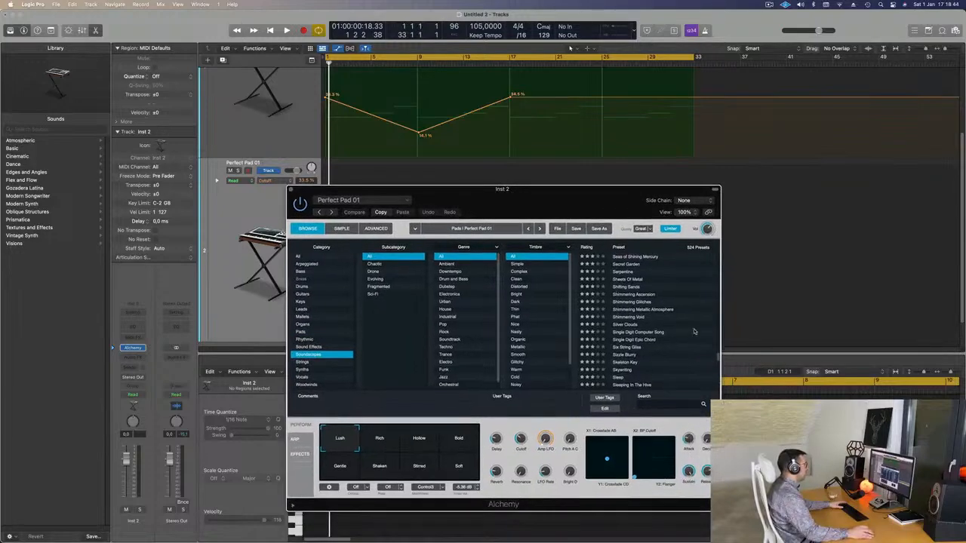
{"action": "scroll", "coordinate": [679, 296], "scroll_direction": "down", "scroll_amount": 10}
{"action": "scroll", "coordinate": [679, 295], "scroll_direction": "up", "scroll_amount": 20}
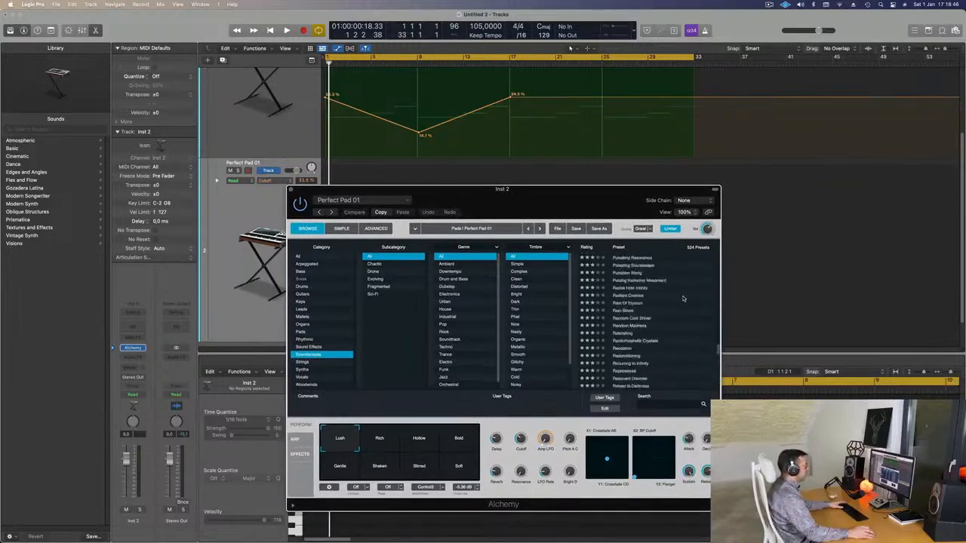
{"action": "scroll", "coordinate": [687, 299], "scroll_direction": "down", "scroll_amount": 3}
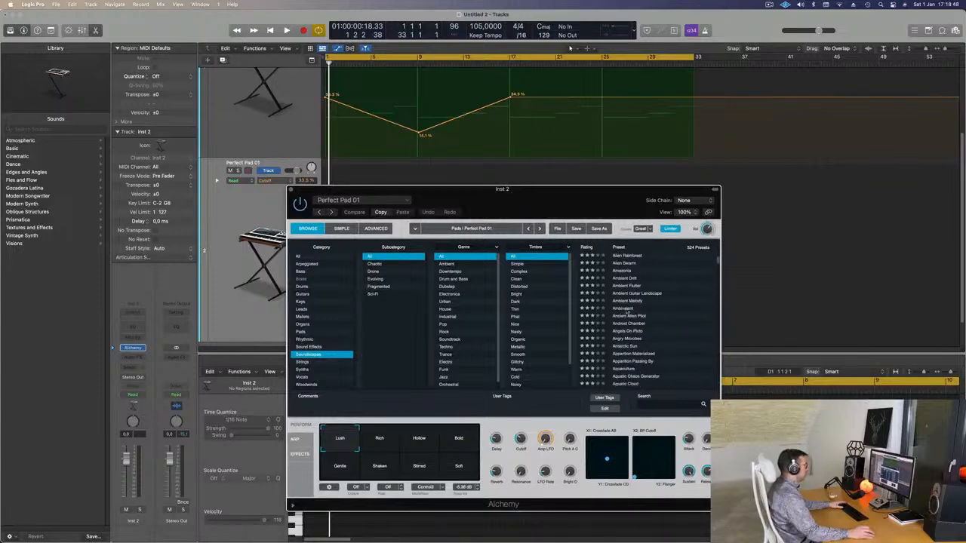
{"action": "left_click", "coordinate": [620, 316]}
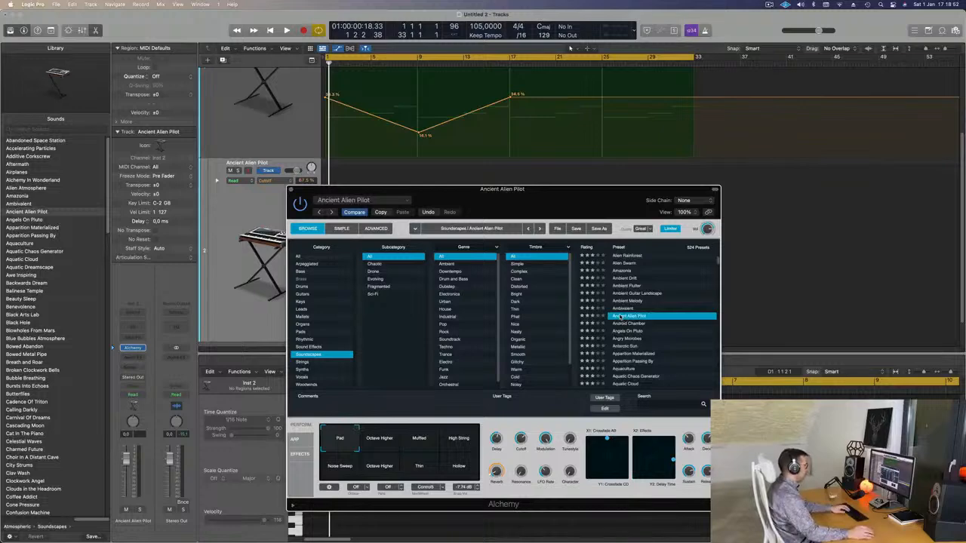
Step: Show Musical Typing and arrange its window and the Alchemy window so both are accessible
{"action": "left_click_drag", "start_coordinate": [550, 197], "coordinate": [588, 194]}
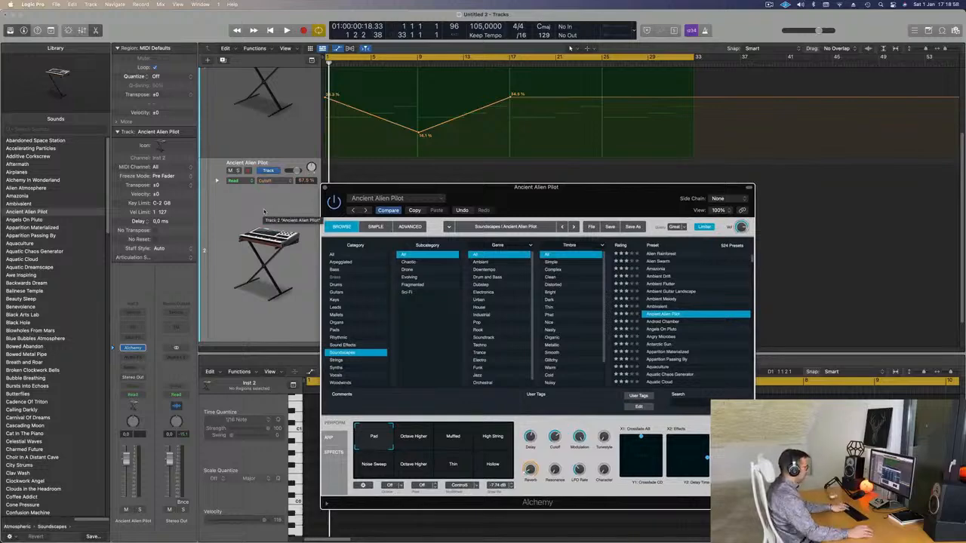
{"action": "key", "text": "super+k"}
{"action": "left_click_drag", "start_coordinate": [764, 183], "coordinate": [785, 123]}
{"action": "left_click_drag", "start_coordinate": [587, 211], "coordinate": [561, 180]}
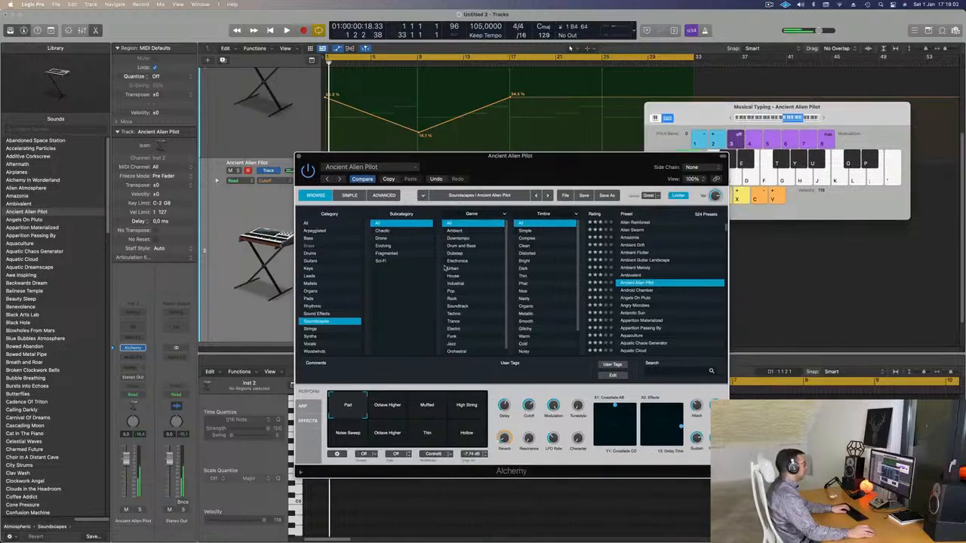
Step: Try the Octave Higher variation during playback, choose Muffled, and set the track volume to -10.6 dB
{"action": "key", "text": "space"}
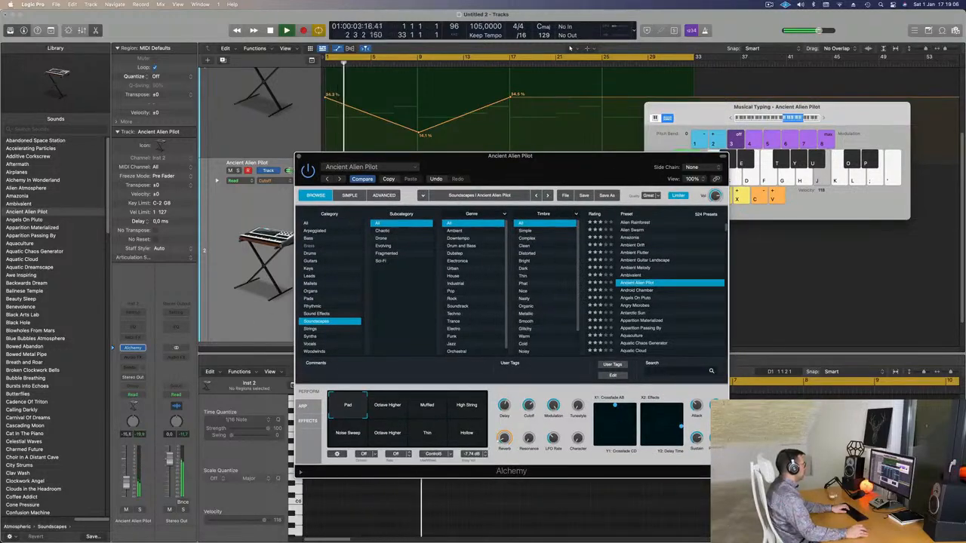
{"action": "left_click", "coordinate": [388, 407]}
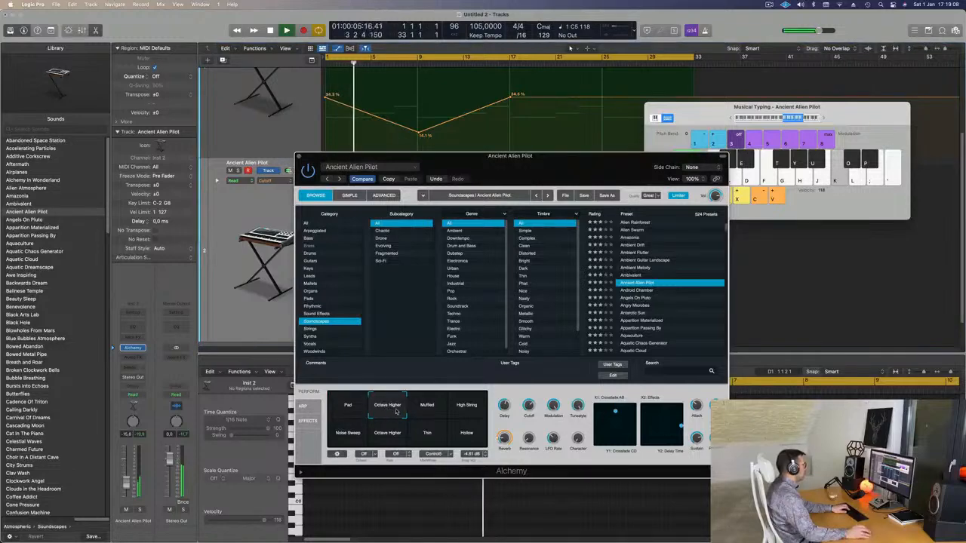
{"action": "left_click", "coordinate": [427, 408]}
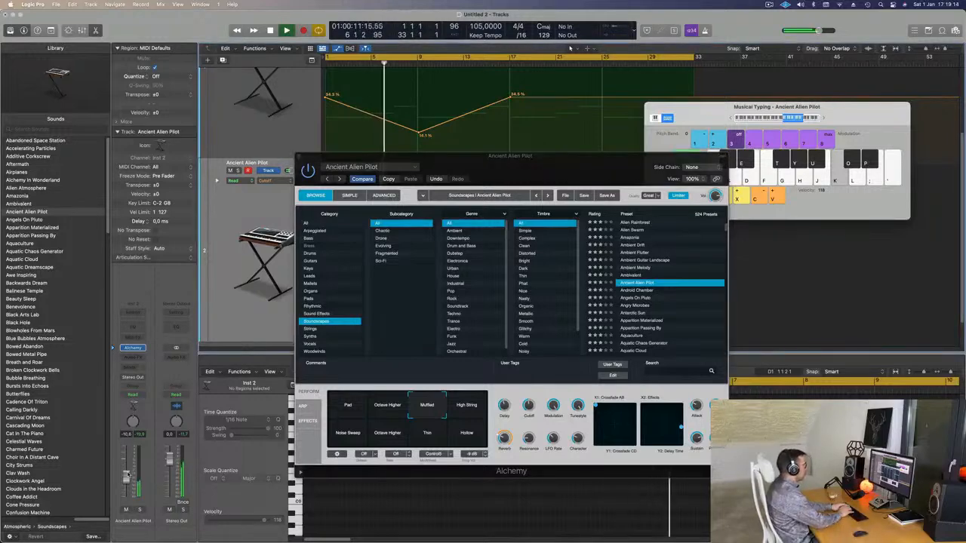
Step: Audition several high notes of the Muffled sound in Musical Typing against the pad loop
{"action": "key", "text": "l"}
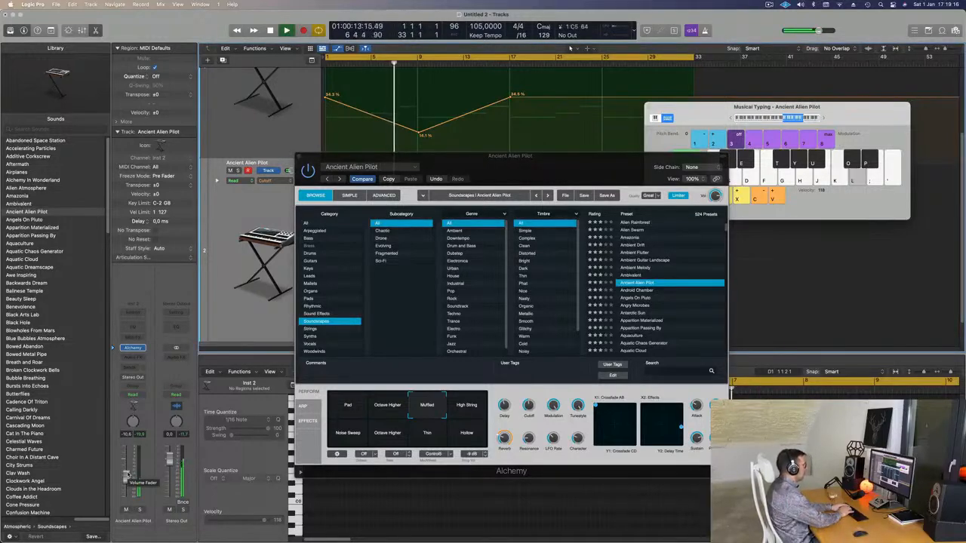
{"action": "key", "text": "semicolon"}
{"action": "key", "text": "j"}
{"action": "key", "text": "k"}
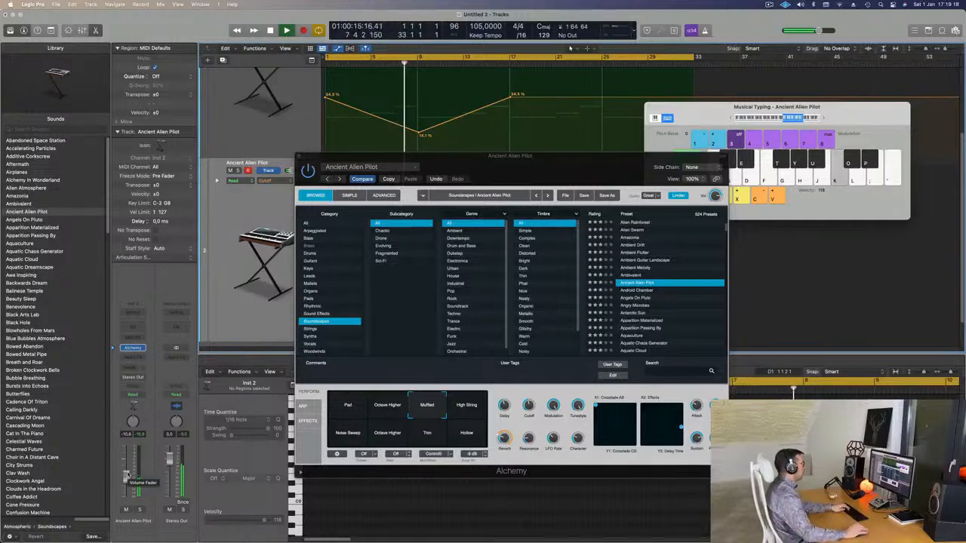
{"action": "key", "text": "k"}
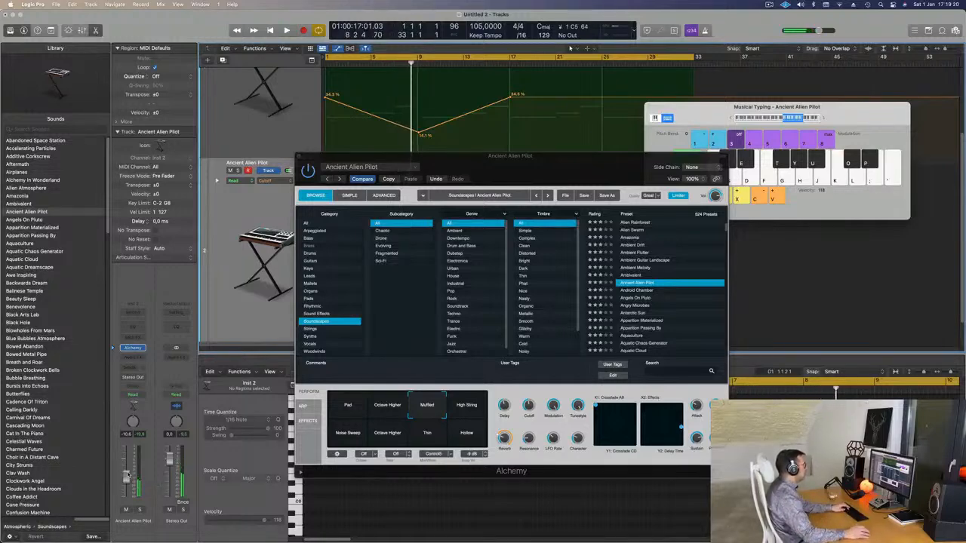
{"action": "key", "text": "k"}
{"action": "key", "text": "k"}
Step: Record a sustained C5 note on the Ancient Alien Pilot track from bar 1 to bar 9
{"action": "key", "text": "r"}
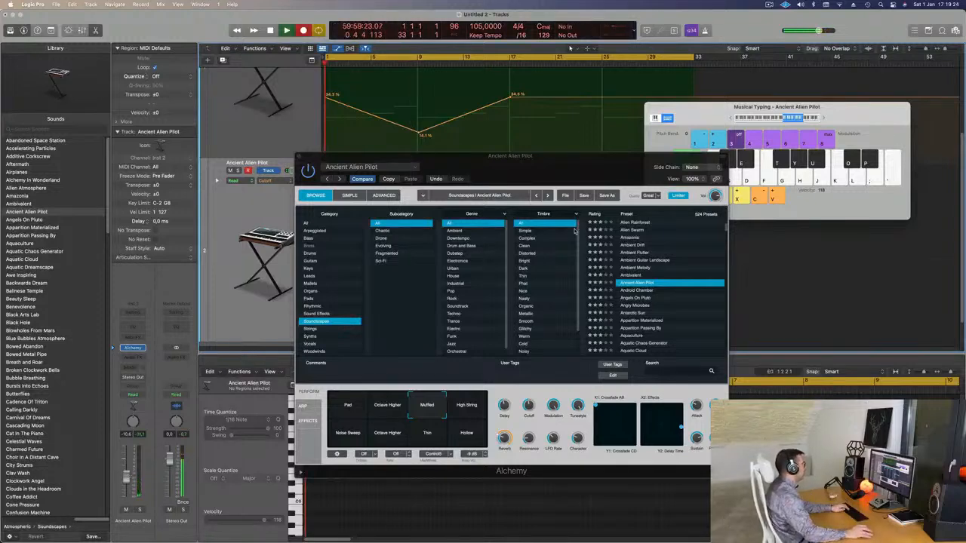
{"action": "left_click_drag", "start_coordinate": [525, 165], "coordinate": [640, 212]}
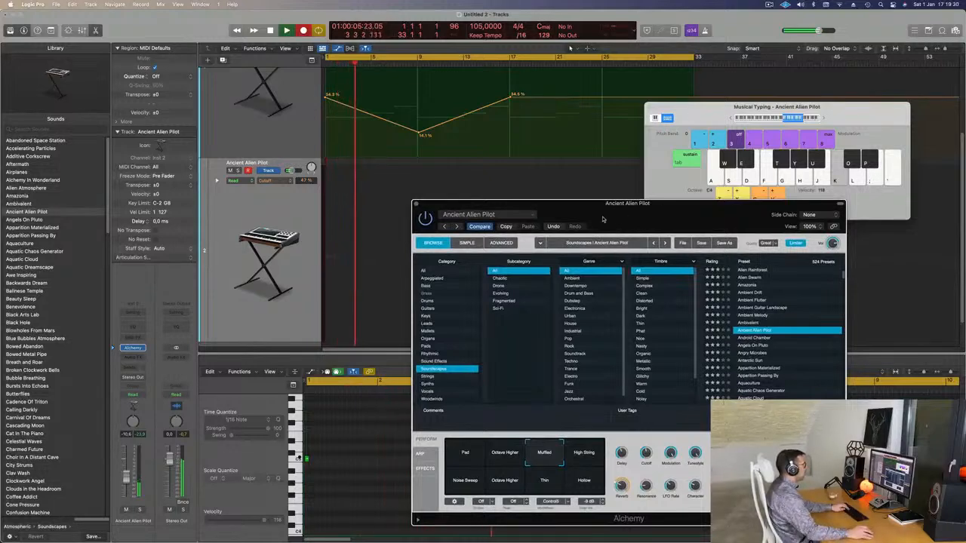
{"action": "left_click_drag", "start_coordinate": [602, 218], "coordinate": [602, 259]}
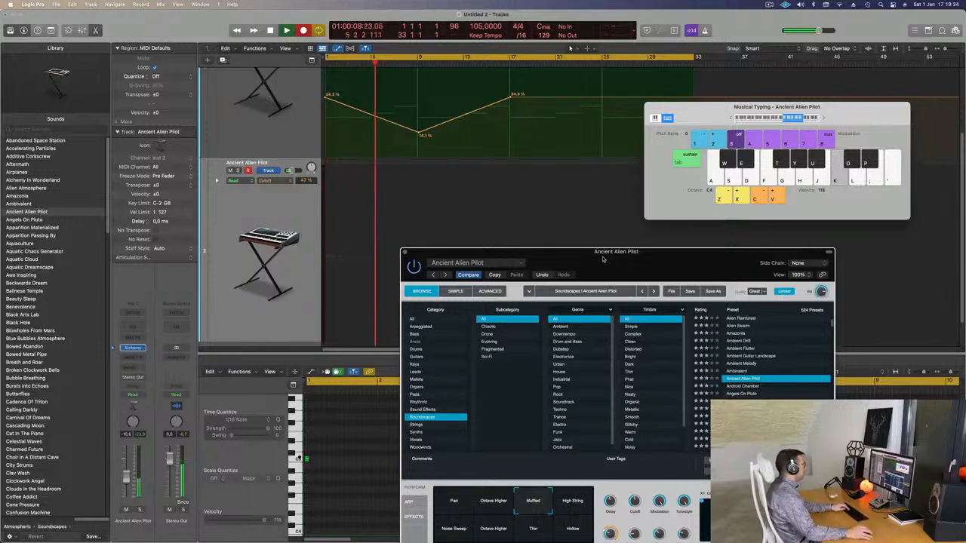
{"action": "left_click_drag", "start_coordinate": [614, 255], "coordinate": [592, 238]}
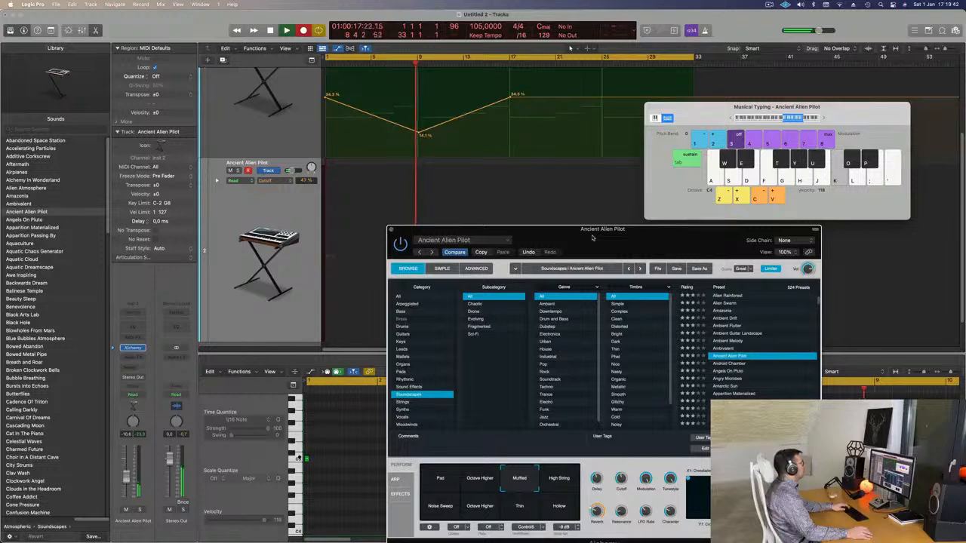
{"action": "key", "text": "space"}
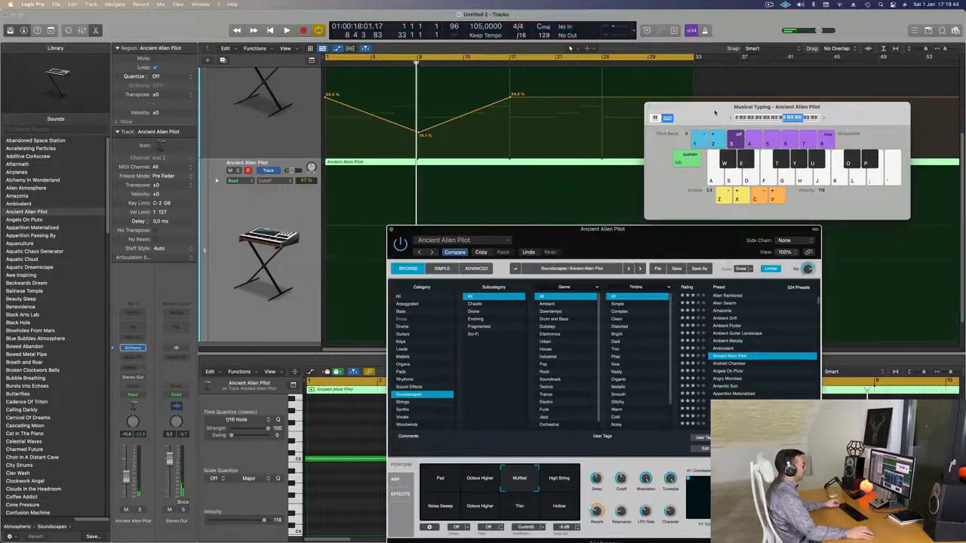
Step: Split the looped Ancient Alien Pilot region at bar 9 and delete everything after the split
{"action": "left_click_drag", "start_coordinate": [715, 111], "coordinate": [720, 111]}
{"action": "key", "text": "super+Left"}
{"action": "key", "text": "super+Left"}
{"action": "key", "text": "super+Left"}
{"action": "double_click", "coordinate": [372, 164], "text": "super"}
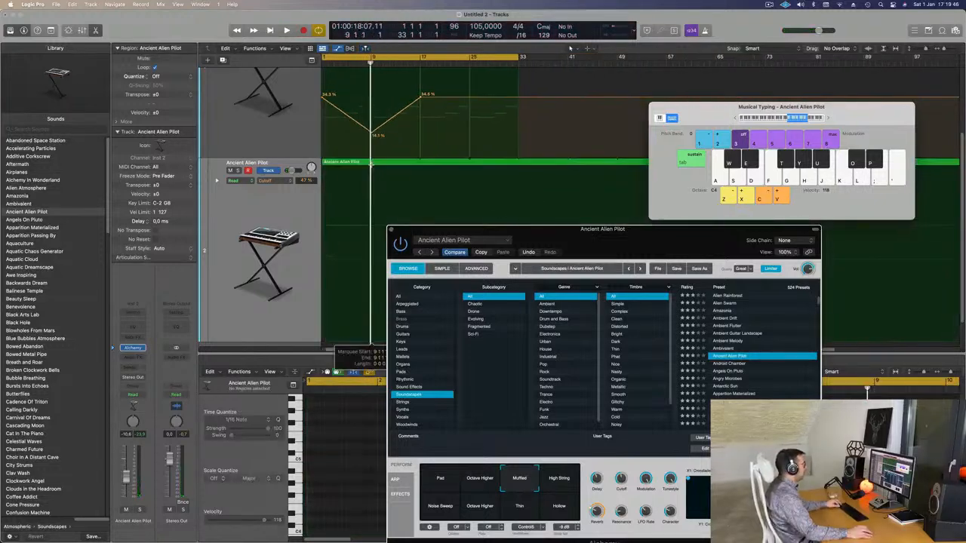
{"action": "left_click", "coordinate": [388, 163]}
{"action": "key", "text": "Delete"}
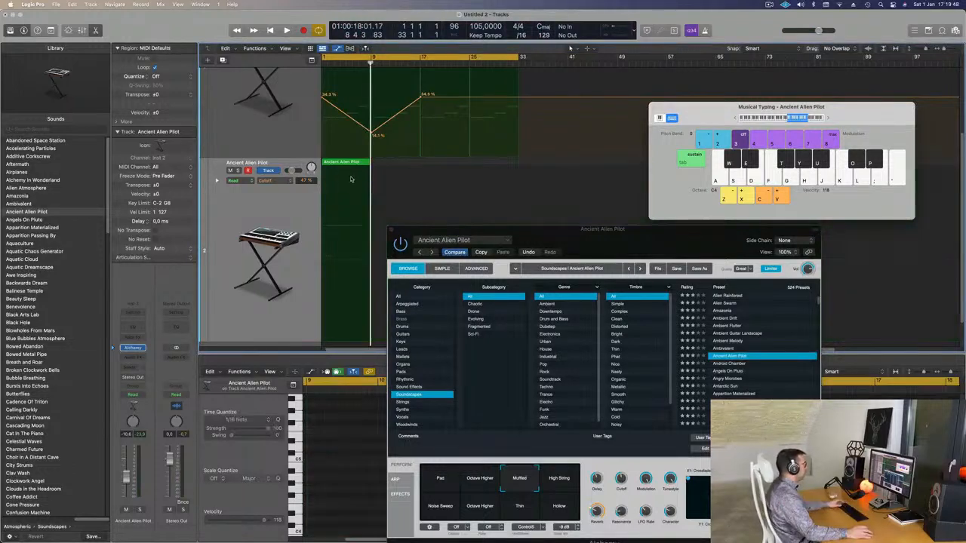
Step: Select the recorded C5 note in the Ancient Alien Pilot region and adjust its end near bar 9
{"action": "left_click", "coordinate": [348, 164]}
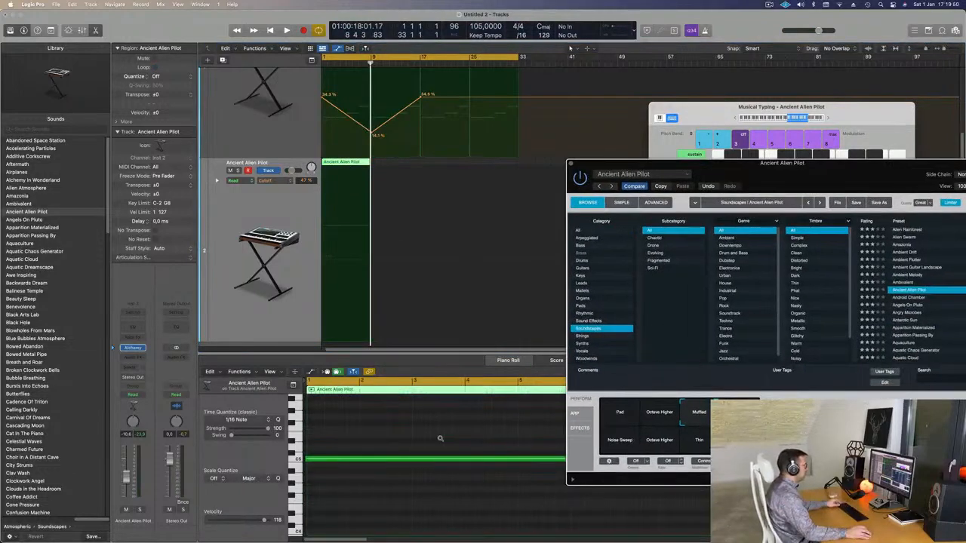
{"action": "scroll", "coordinate": [411, 440], "scroll_direction": "down", "scroll_amount": 5}
{"action": "left_click_drag", "start_coordinate": [357, 423], "coordinate": [386, 517]}
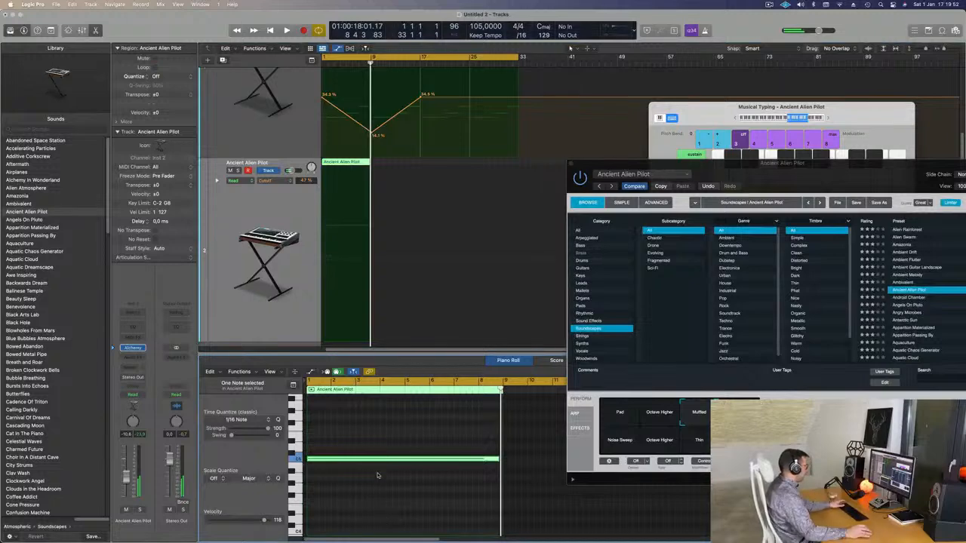
{"action": "key", "text": "Return"}
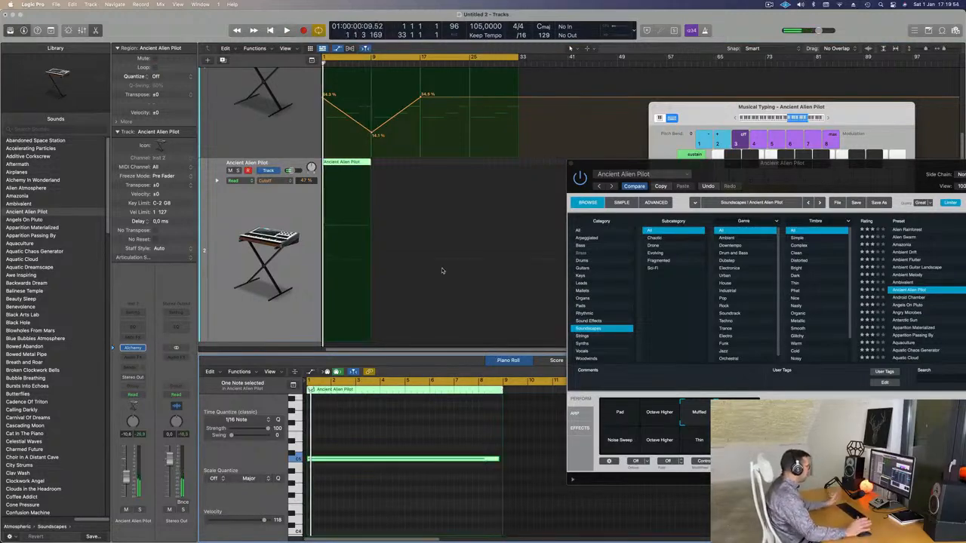
{"action": "left_click_drag", "start_coordinate": [497, 458], "coordinate": [499, 459]}
Step: Switch Alchemy to the High String variation and audition it with the pad during playback
{"action": "left_click", "coordinate": [799, 155]}
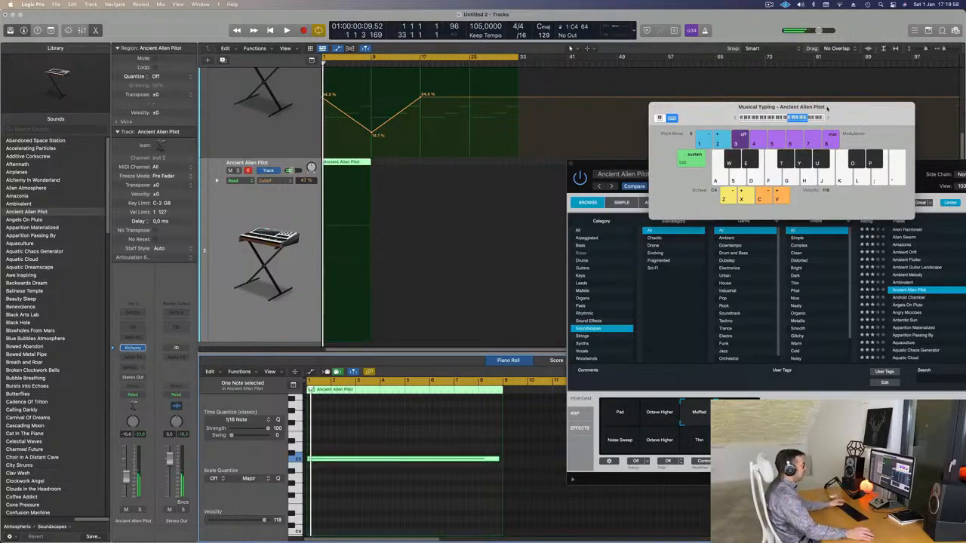
{"action": "left_click_drag", "start_coordinate": [827, 107], "coordinate": [768, 47]}
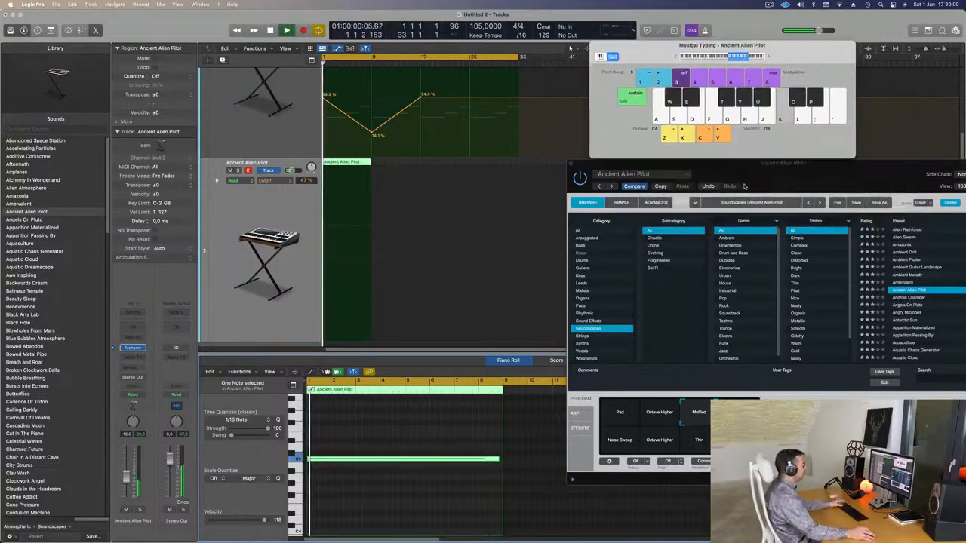
{"action": "left_click_drag", "start_coordinate": [784, 167], "coordinate": [645, 117]}
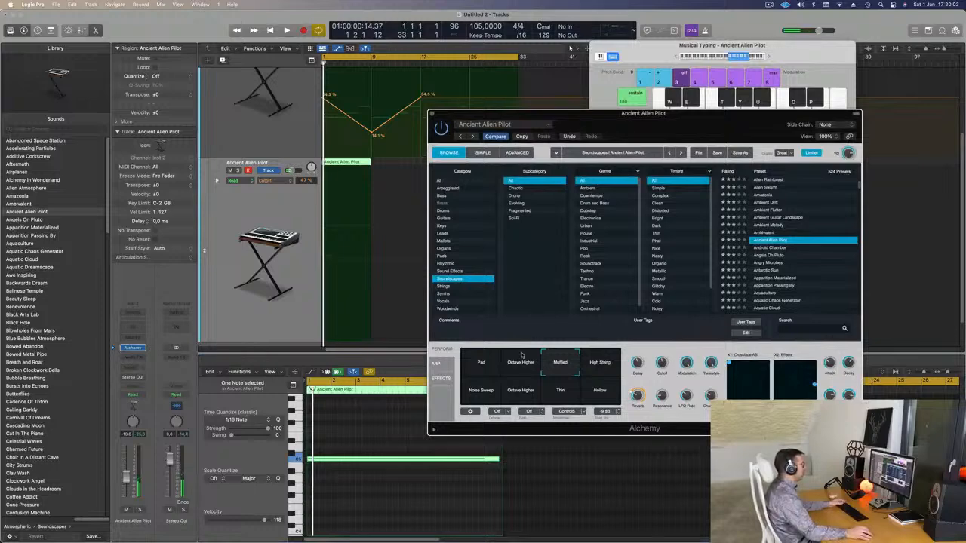
{"action": "left_click", "coordinate": [602, 377]}
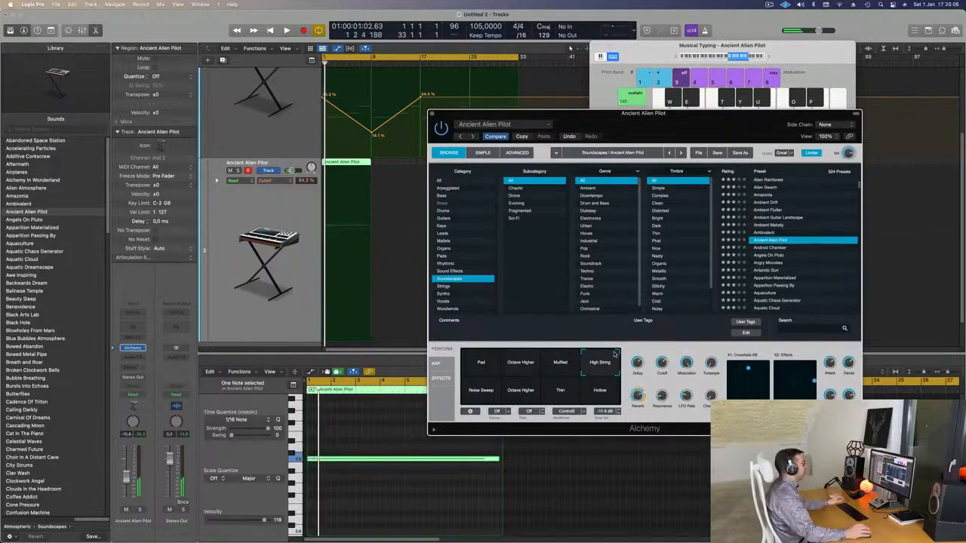
{"action": "key", "text": "space"}
{"action": "key", "text": "space"}
{"action": "key", "text": "space"}
{"action": "left_click", "coordinate": [253, 249]}
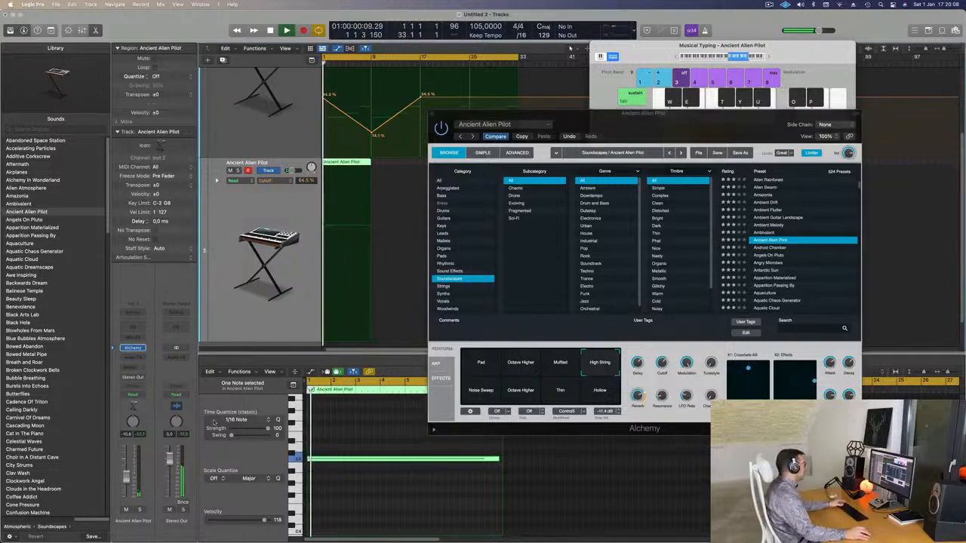
{"action": "key", "text": "space"}
{"action": "key", "text": "space"}
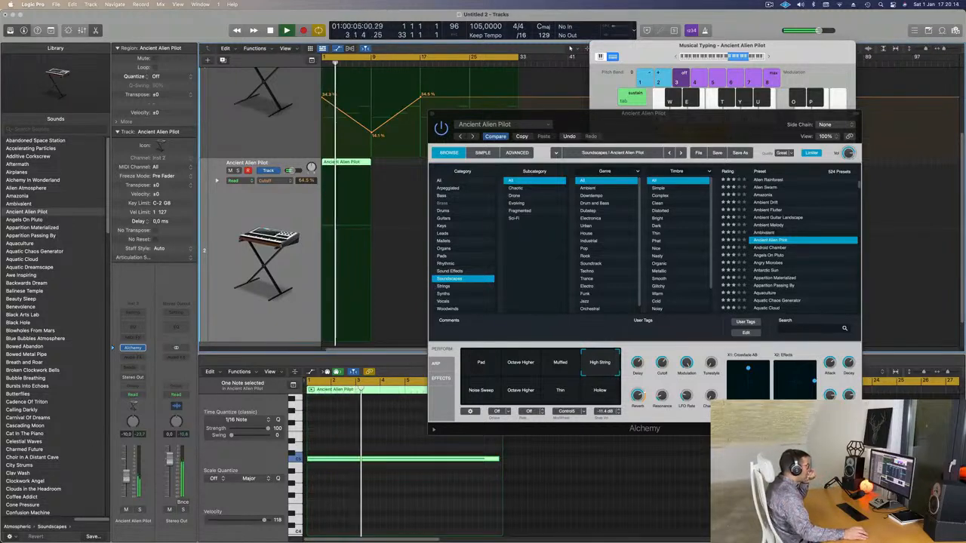
Step: Return to the Muffled variation, then try the sustained note an octave lower and transpose it back up to C5
{"action": "left_click", "coordinate": [559, 362]}
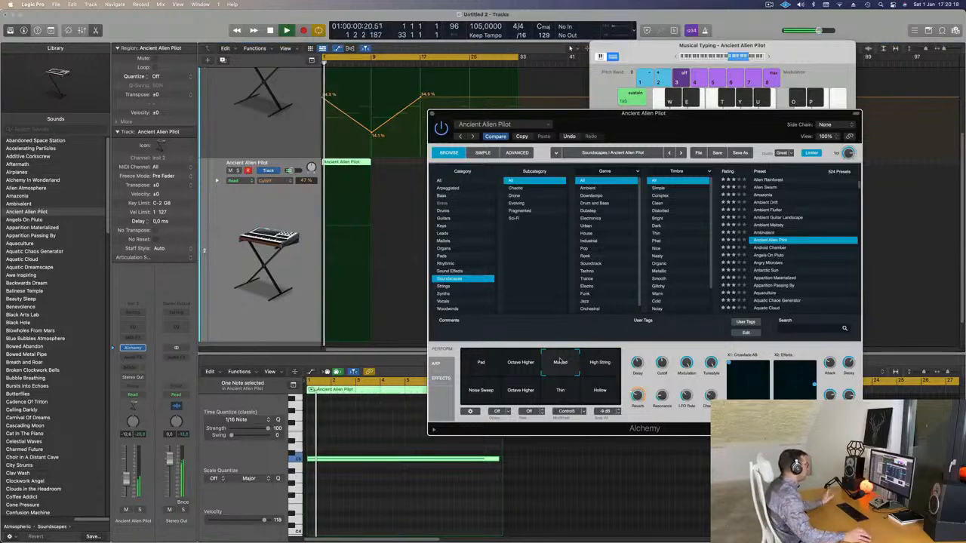
{"action": "left_click", "coordinate": [372, 480]}
{"action": "key", "text": "alt+shift+Down"}
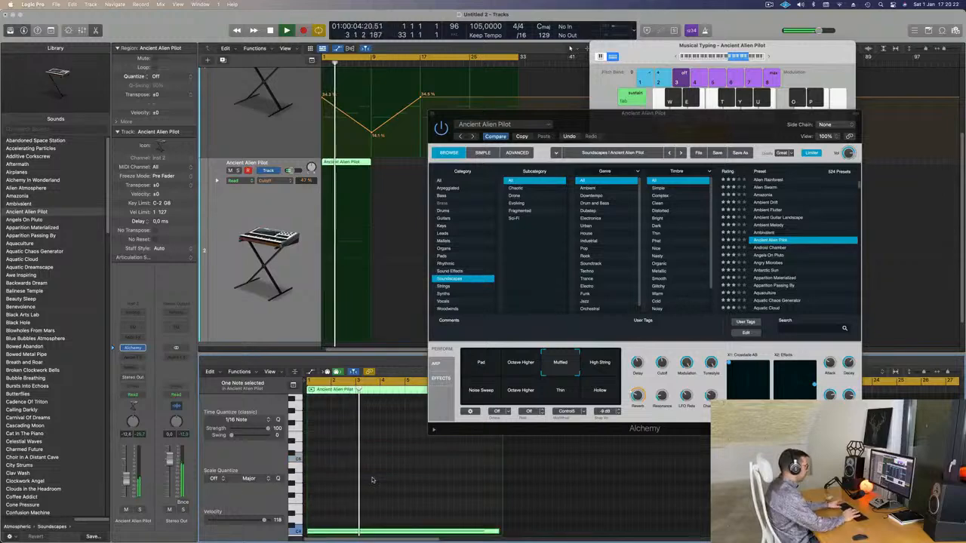
{"action": "left_click_drag", "start_coordinate": [718, 126], "coordinate": [617, 97]}
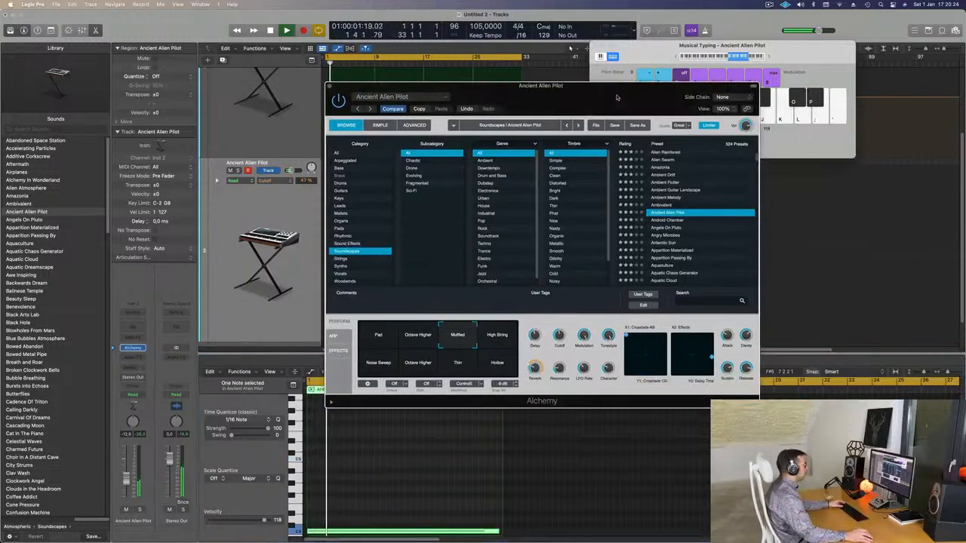
{"action": "key", "text": "alt+shift+Up"}
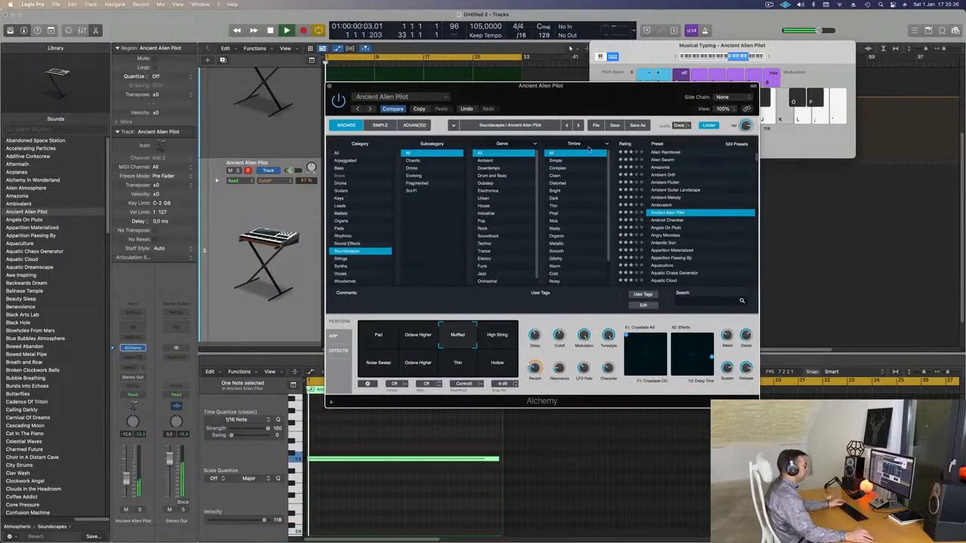
Step: Audition the High String, Hollow, Noise Sweep, Octave Higher and Thin variations of Ancient Alien Pilot during playback, ending on Hollow
{"action": "left_click", "coordinate": [497, 338]}
{"action": "left_click", "coordinate": [499, 369]}
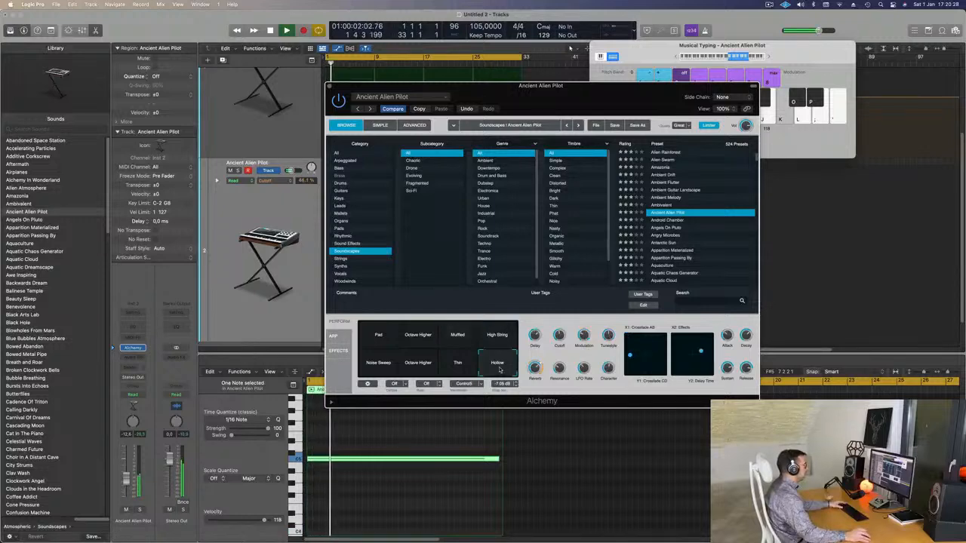
{"action": "left_click", "coordinate": [390, 368]}
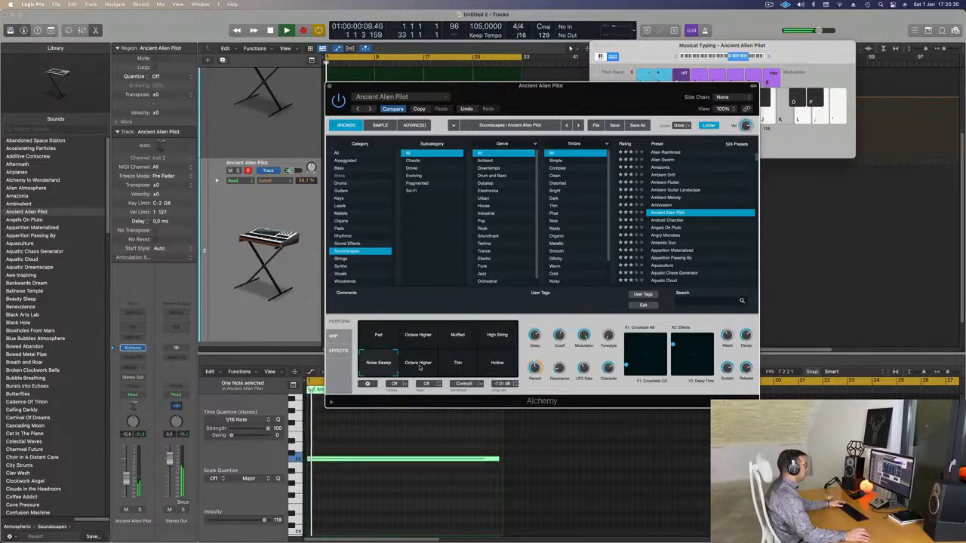
{"action": "left_click", "coordinate": [421, 368]}
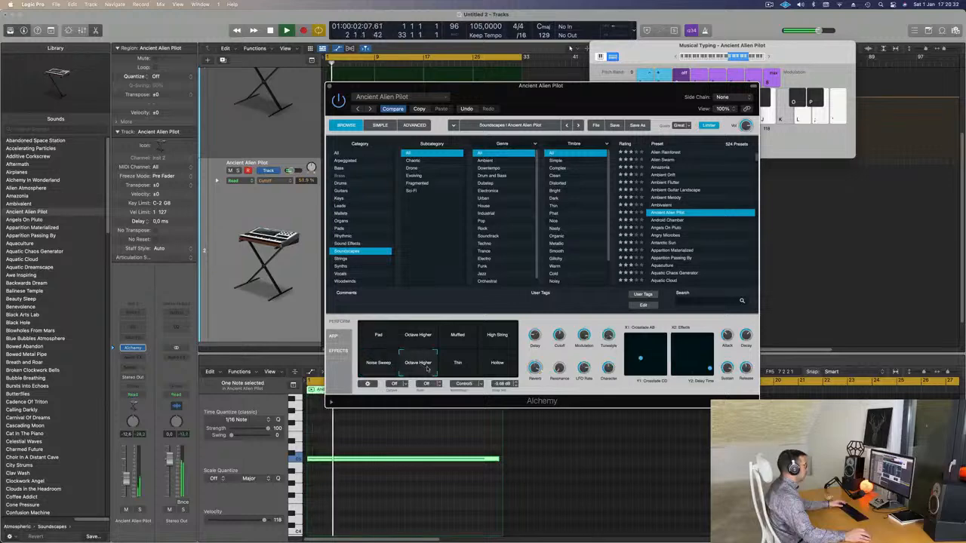
{"action": "left_click", "coordinate": [458, 366]}
{"action": "left_click", "coordinate": [497, 366]}
{"action": "key", "text": "space"}
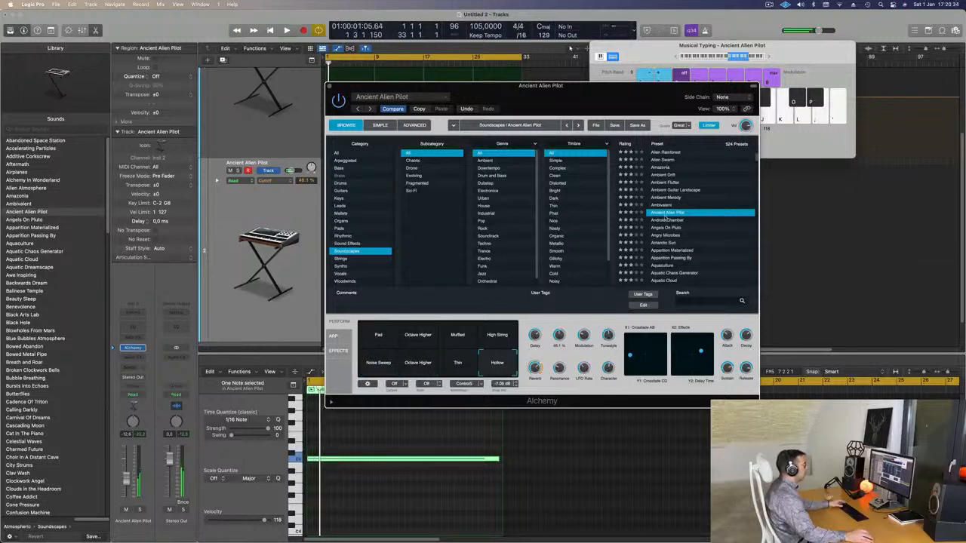
Step: Load the Android Chamber soundscape preset in Alchemy and play it against the pad
{"action": "left_click", "coordinate": [667, 220]}
{"action": "left_click_drag", "start_coordinate": [614, 102], "coordinate": [751, 130]}
{"action": "key", "text": "space"}
Step: Repeat the eight-bar region on the Android Chamber track up to bar 33 and lower the track volume to -17.4 dB
{"action": "left_click", "coordinate": [389, 164]}
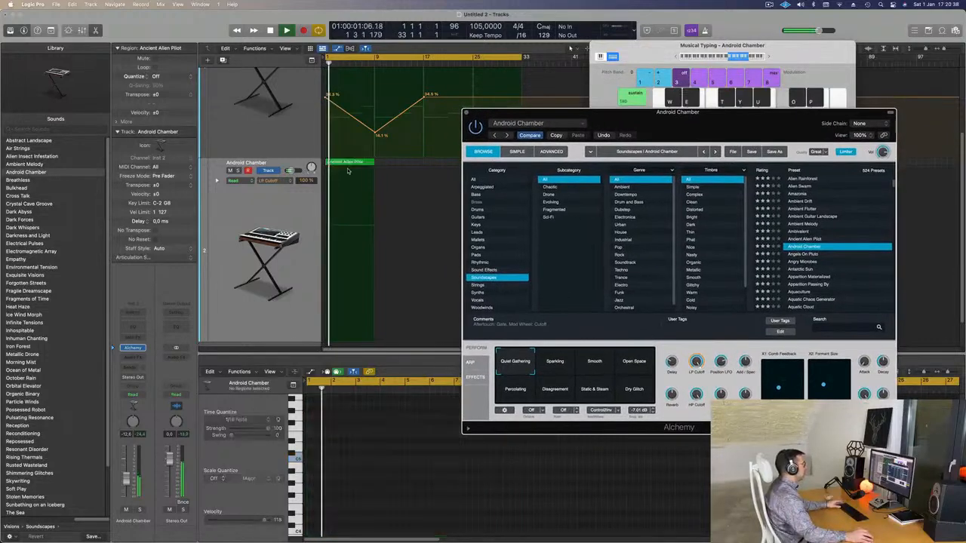
{"action": "left_click", "coordinate": [346, 168]}
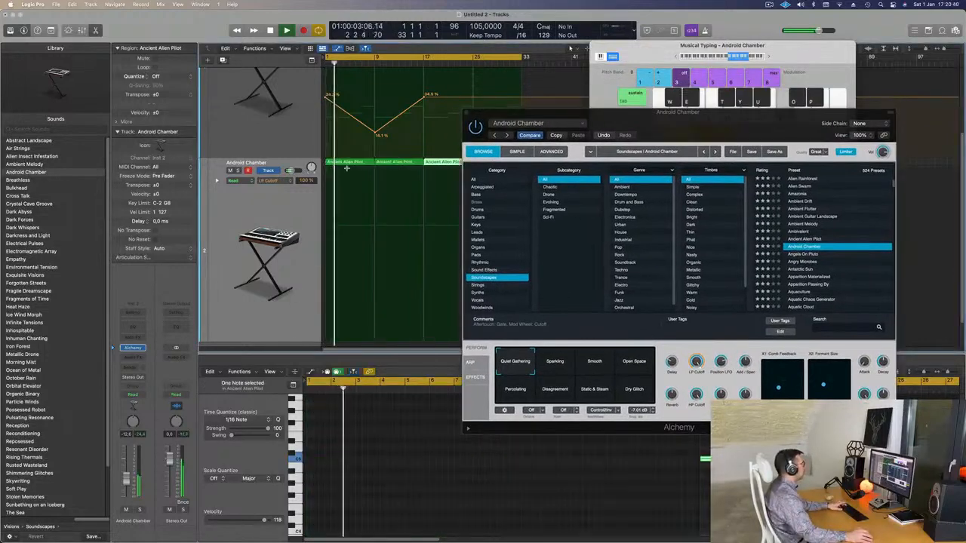
{"action": "left_click_drag", "start_coordinate": [638, 126], "coordinate": [619, 100]}
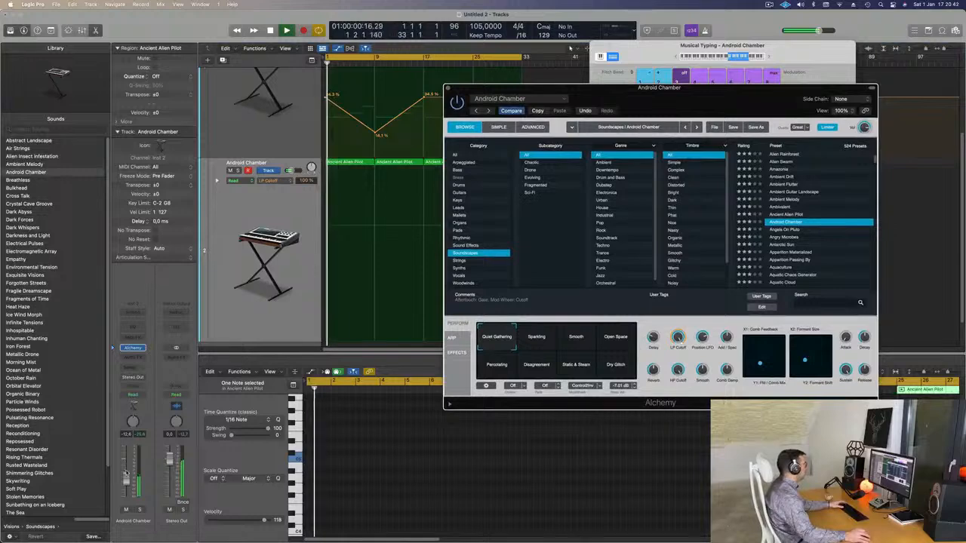
{"action": "key", "text": "space"}
{"action": "key", "text": "super+w"}
Step: Audition the Open Space, Percolating and Disagreement variations of Android Chamber, then choose Static & Steam
{"action": "left_click_drag", "start_coordinate": [732, 103], "coordinate": [639, 72]}
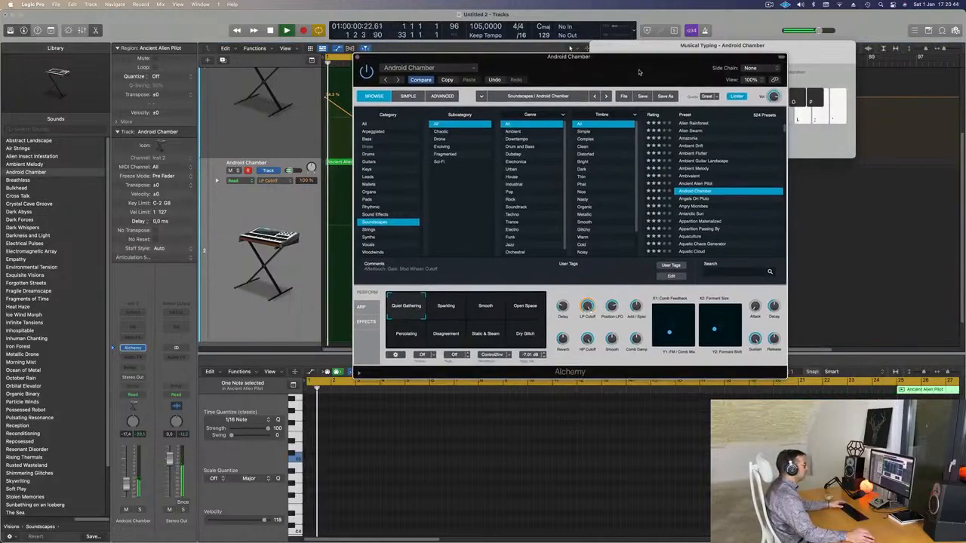
{"action": "left_click", "coordinate": [528, 311]}
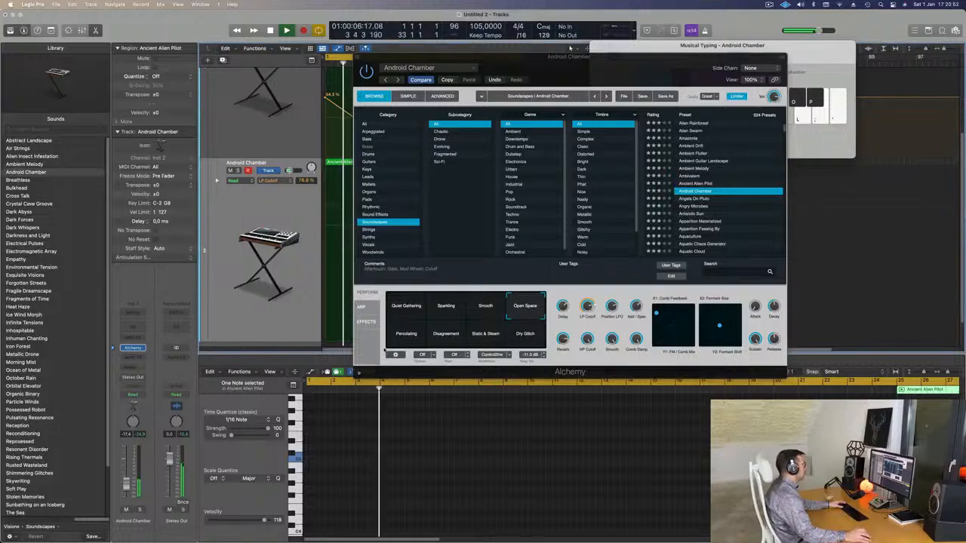
{"action": "left_click", "coordinate": [408, 337]}
{"action": "left_click", "coordinate": [446, 340]}
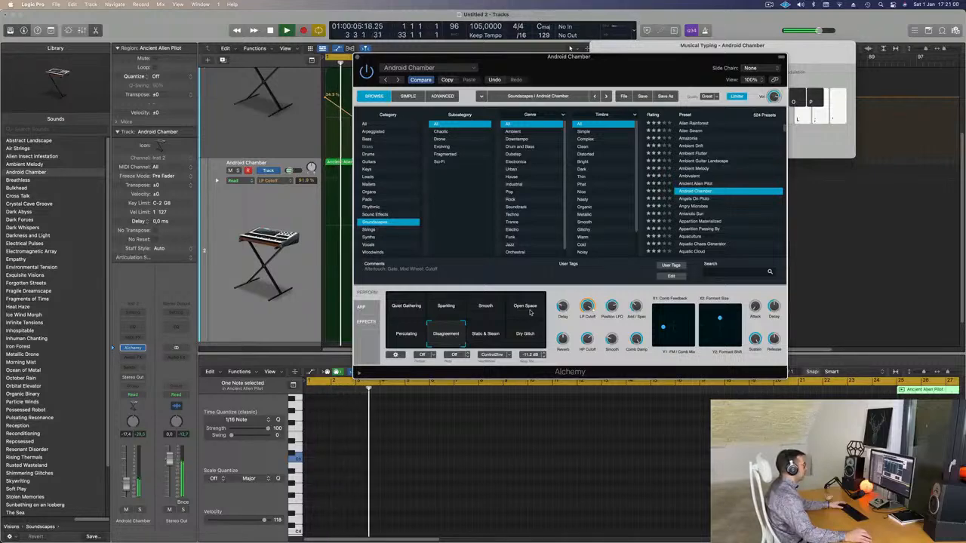
{"action": "left_click", "coordinate": [477, 341]}
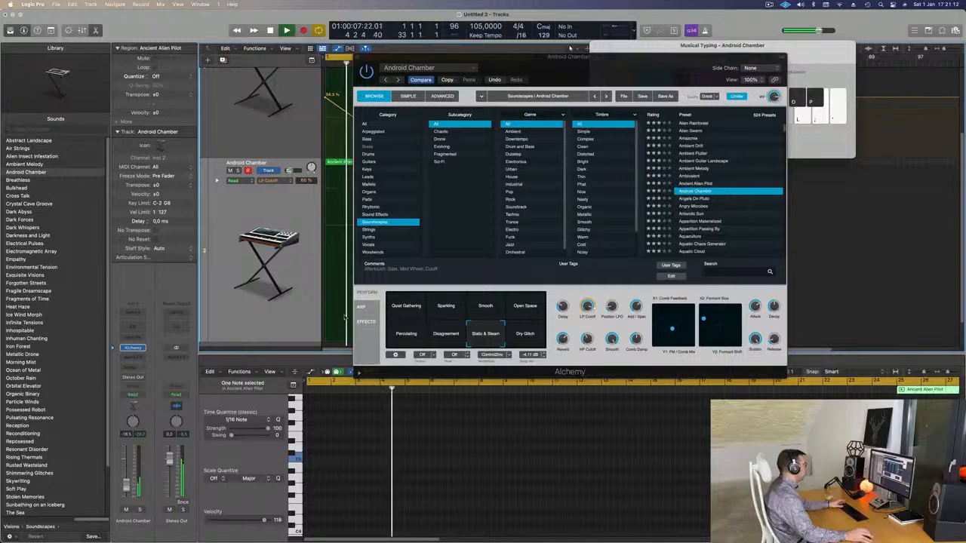
Step: Close the Alchemy window, set the Android Chamber track volume to -20.0 dB, and select all four of its regions during playback
{"action": "left_click_drag", "start_coordinate": [604, 63], "coordinate": [683, 148]}
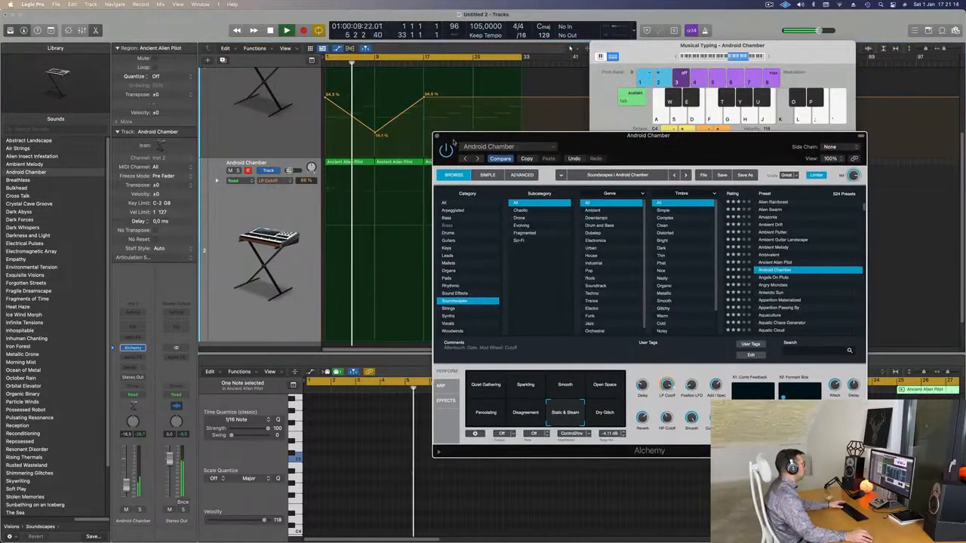
{"action": "left_click", "coordinate": [438, 142]}
{"action": "key", "text": "Return"}
{"action": "key", "text": "space"}
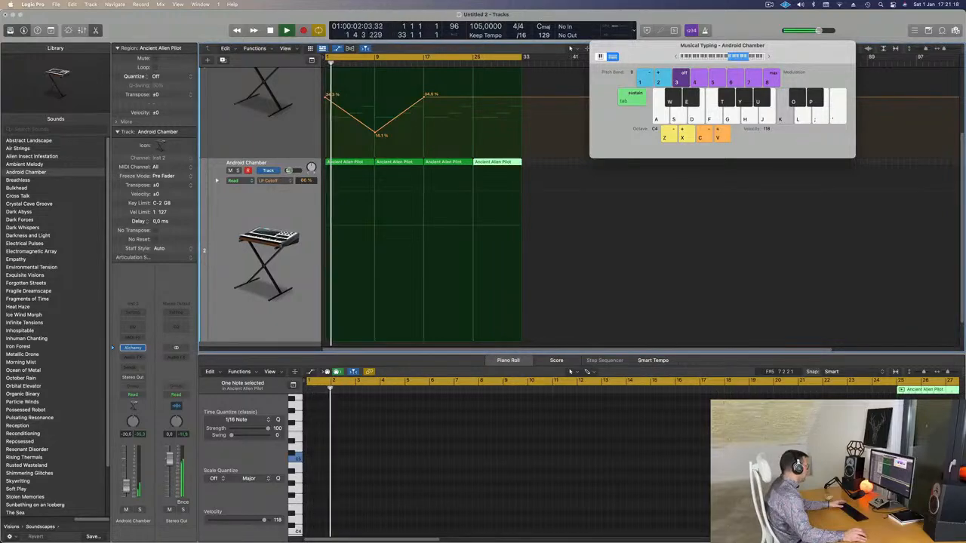
{"action": "left_click", "coordinate": [279, 211]}
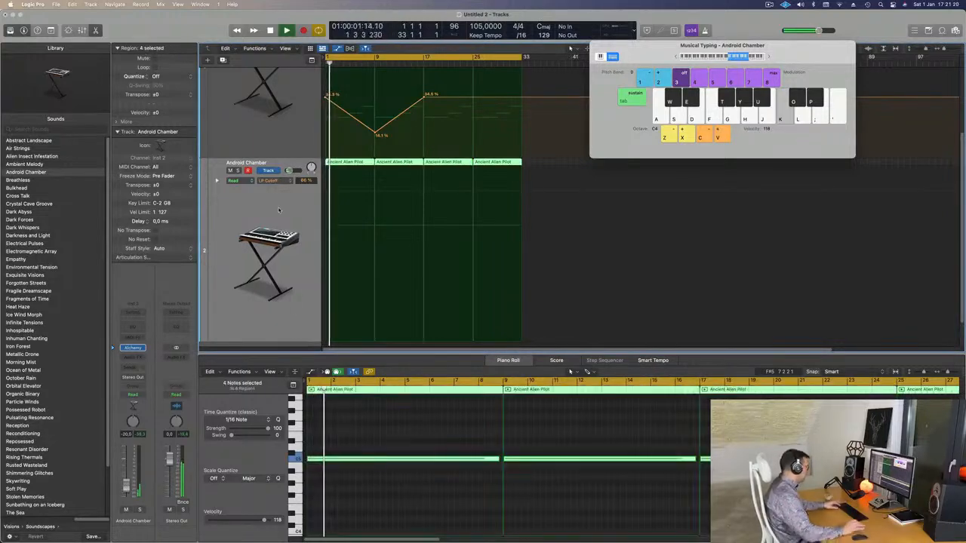
{"action": "key", "text": "Return"}
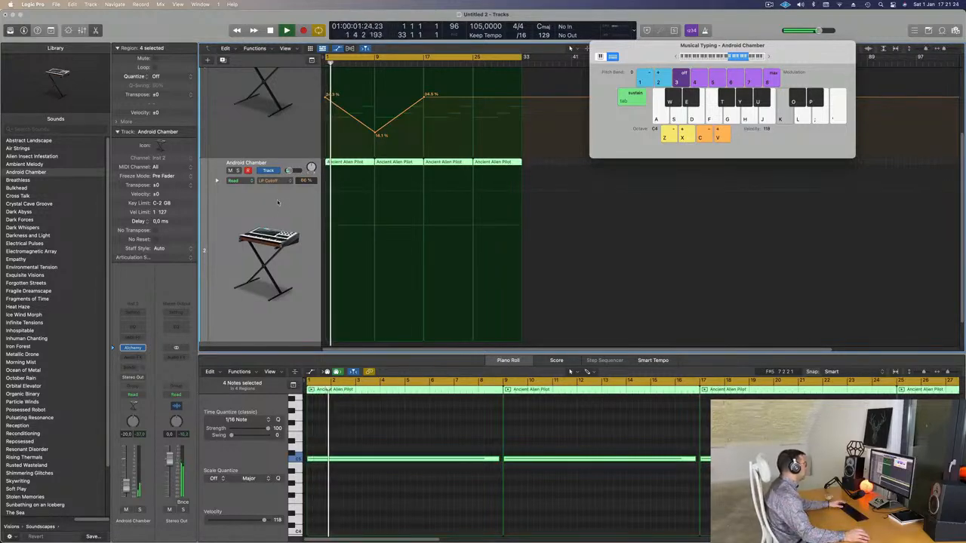
{"action": "key", "text": "Return"}
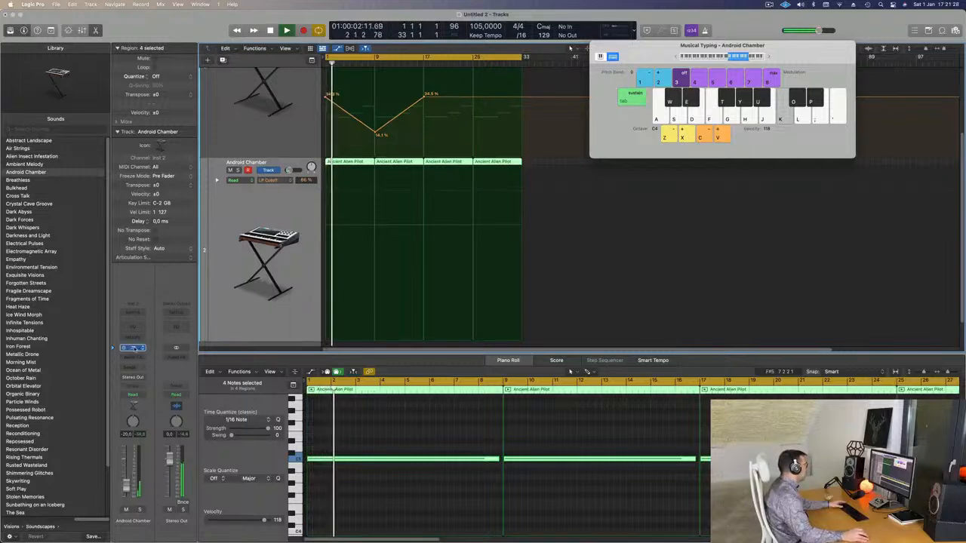
Step: Reopen Alchemy, lower the LP Cutoff of the Static & Steam sound, and compare the track briefly in solo
{"action": "left_click", "coordinate": [133, 348]}
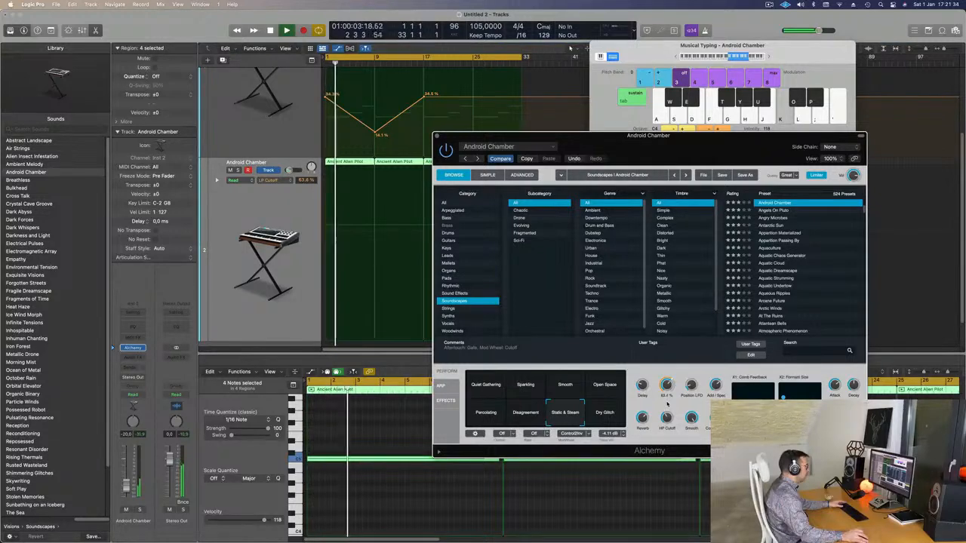
{"action": "left_click", "coordinate": [238, 169]}
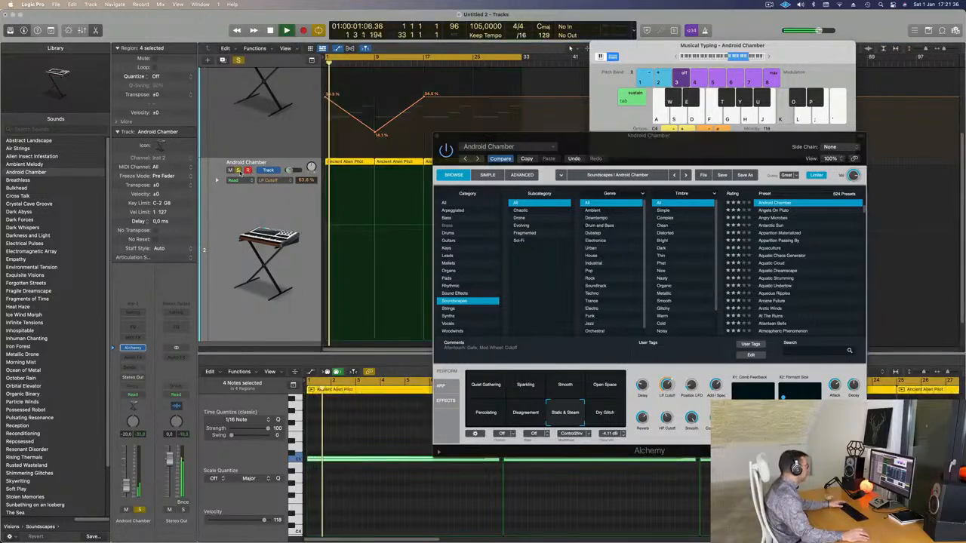
{"action": "left_click", "coordinate": [239, 170]}
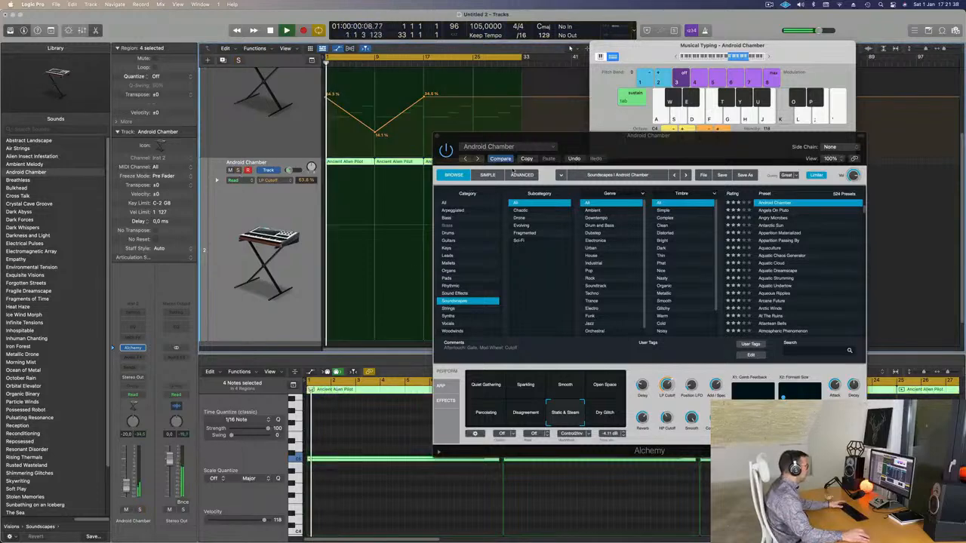
{"action": "left_click_drag", "start_coordinate": [688, 145], "coordinate": [553, 162]}
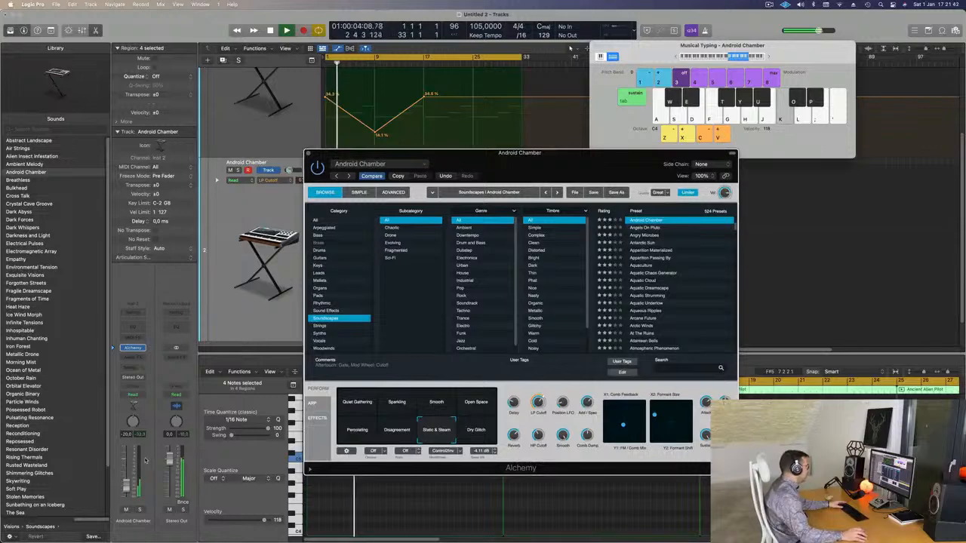
{"action": "left_click", "coordinate": [126, 480]}
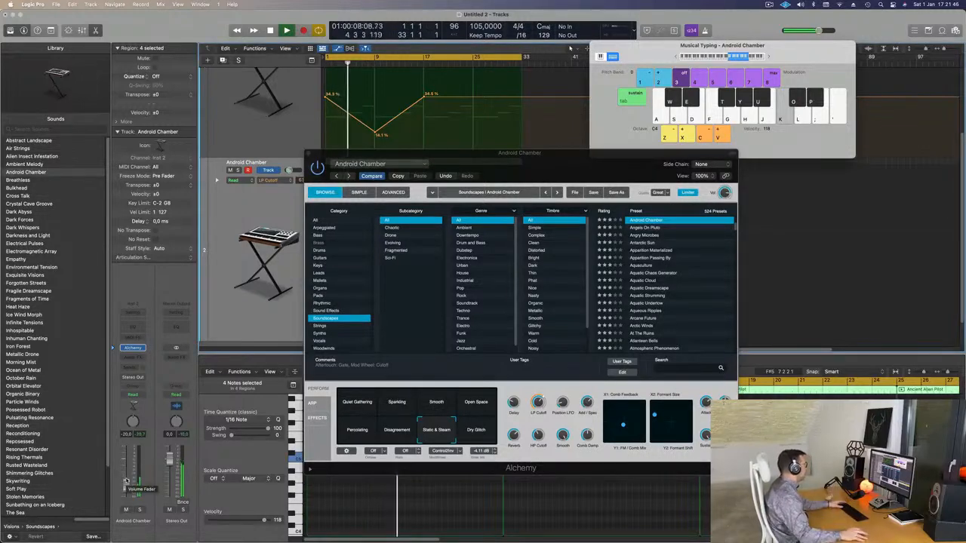
{"action": "left_click_drag", "start_coordinate": [531, 156], "coordinate": [486, 199]}
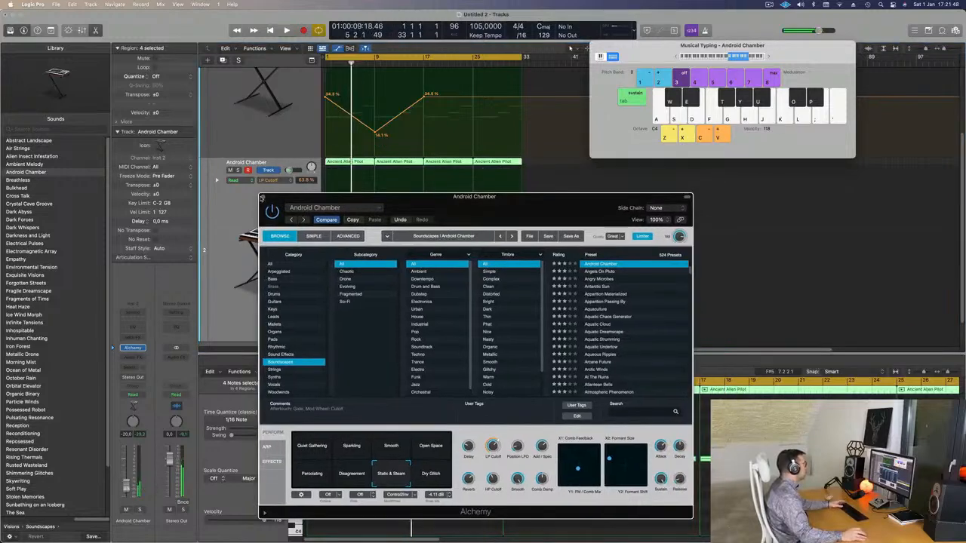
Step: Close the Alchemy window, duplicate the Android Chamber track with its settings, and open Alchemy on the new track
{"action": "left_click", "coordinate": [262, 197]}
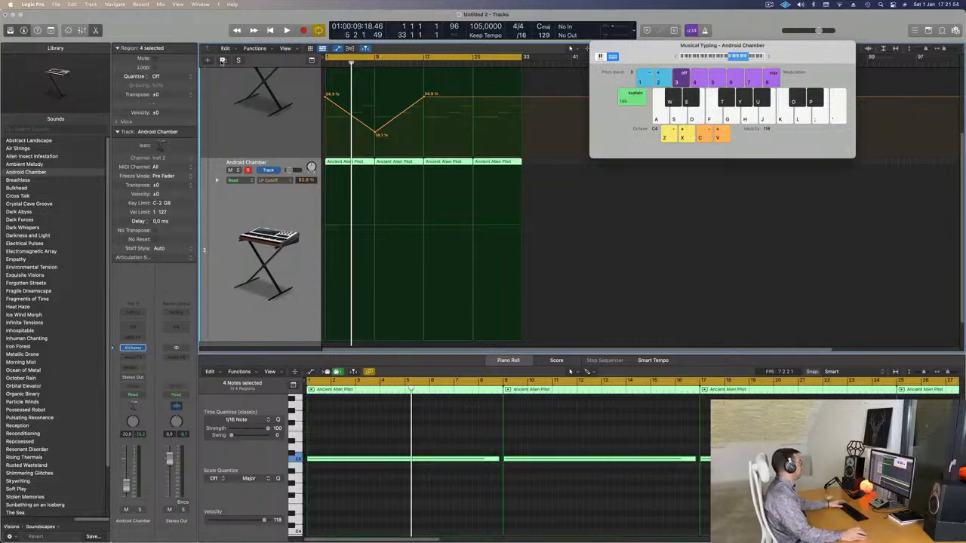
{"action": "double_click", "coordinate": [299, 324]}
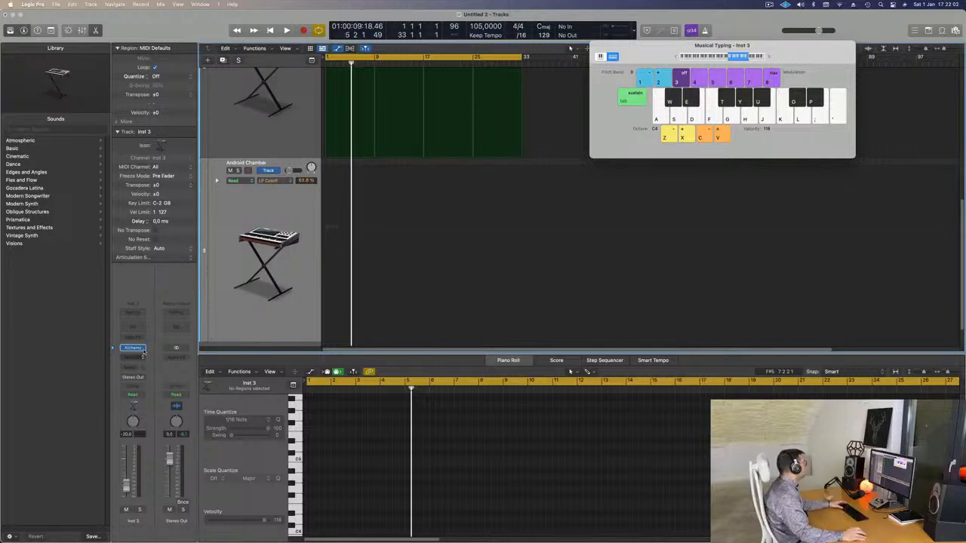
{"action": "key", "text": "space"}
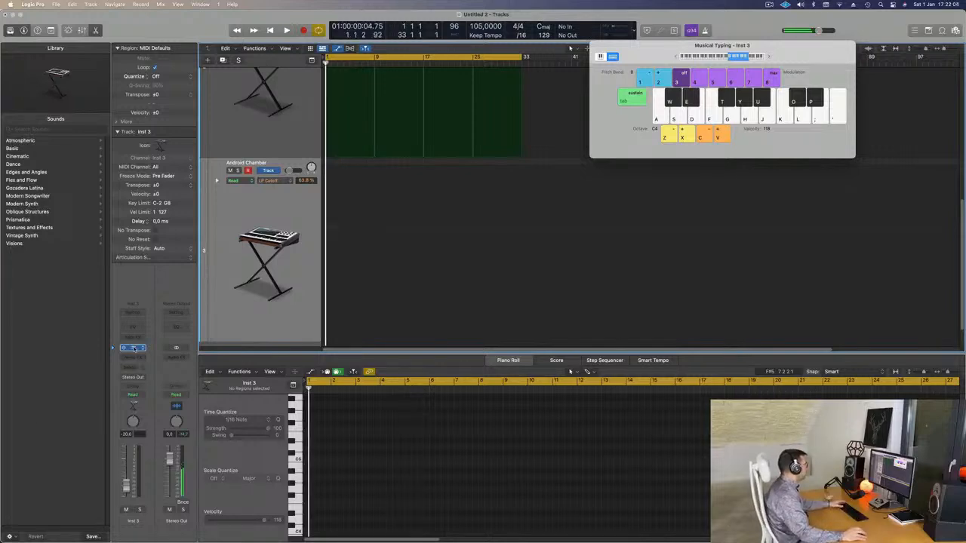
{"action": "left_click", "coordinate": [134, 348]}
{"action": "left_click_drag", "start_coordinate": [496, 124], "coordinate": [530, 117]}
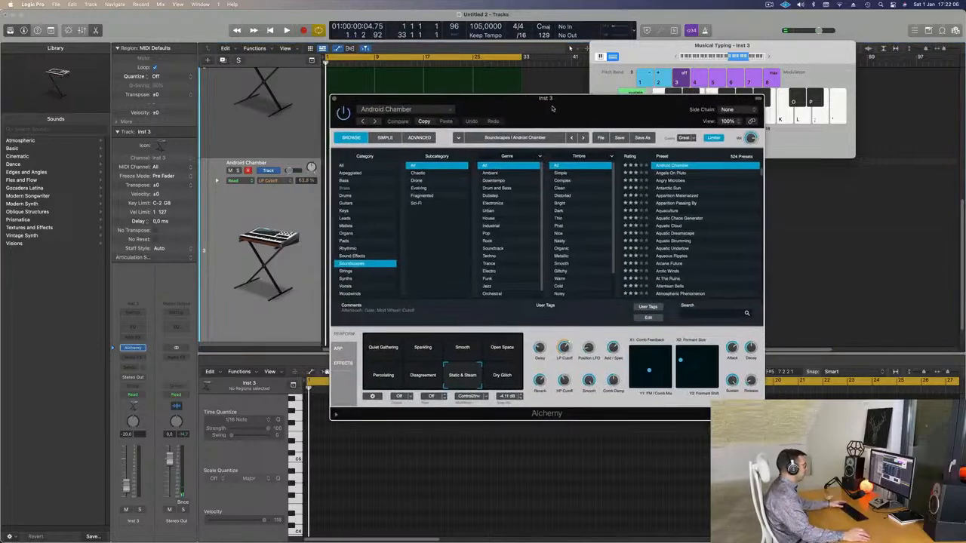
Step: Load the Canadian Crush preset from Alchemy's Rhythmic category and try its Fastforward variation
{"action": "left_click", "coordinate": [354, 249]}
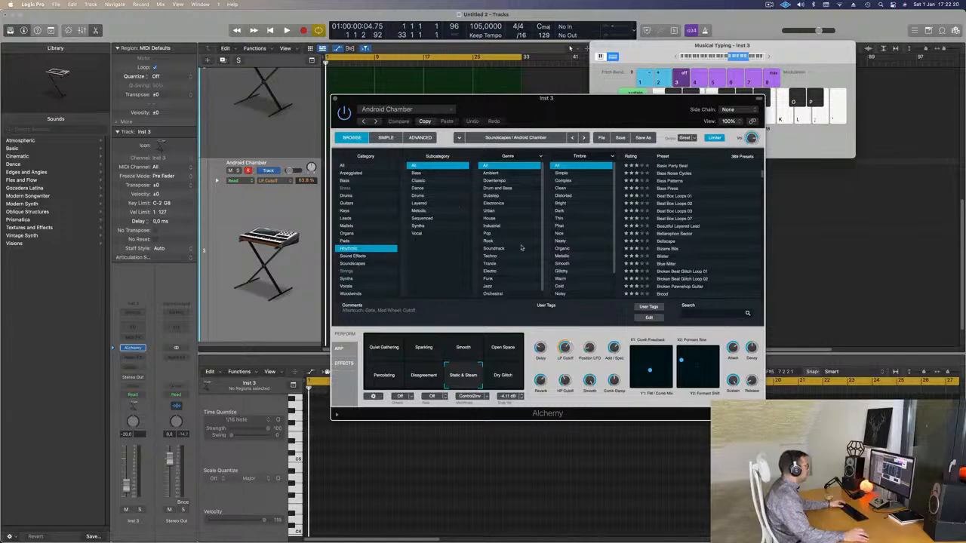
{"action": "scroll", "coordinate": [522, 224], "scroll_direction": "down", "scroll_amount": 1}
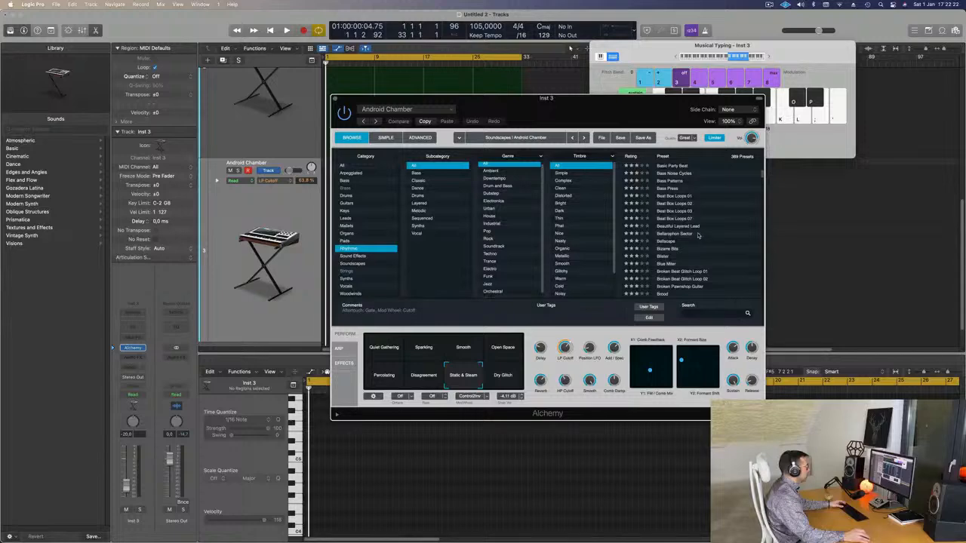
{"action": "scroll", "coordinate": [698, 237], "scroll_direction": "up", "scroll_amount": 8}
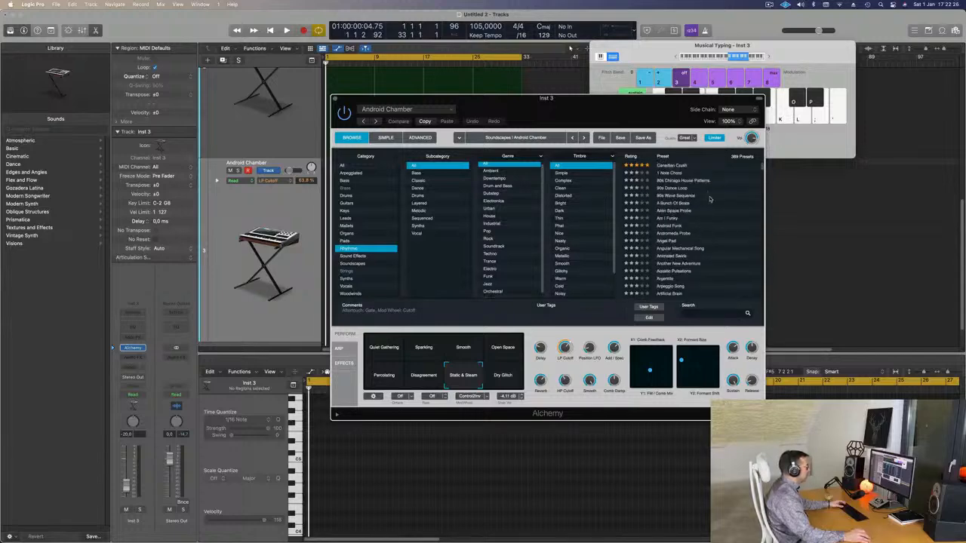
{"action": "left_click", "coordinate": [676, 170]}
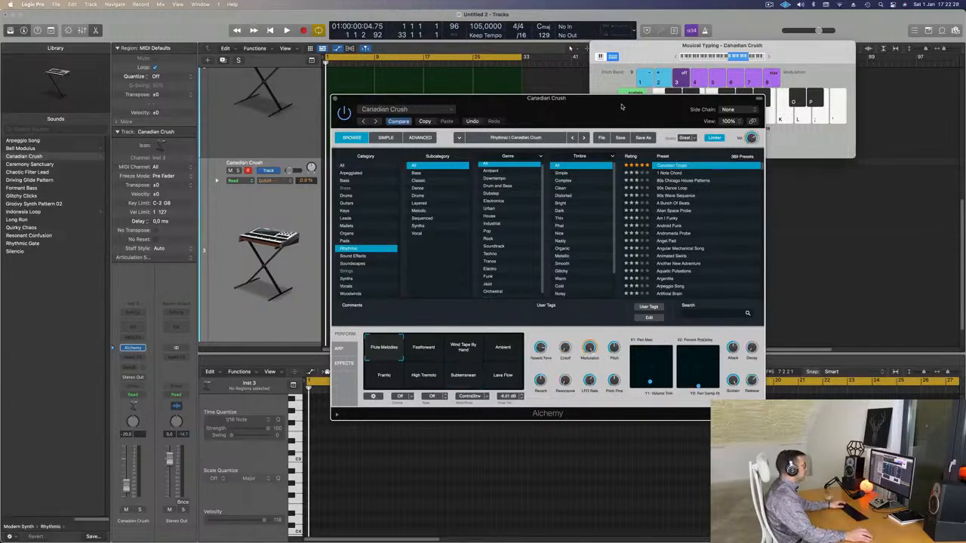
{"action": "left_click_drag", "start_coordinate": [459, 107], "coordinate": [489, 149]}
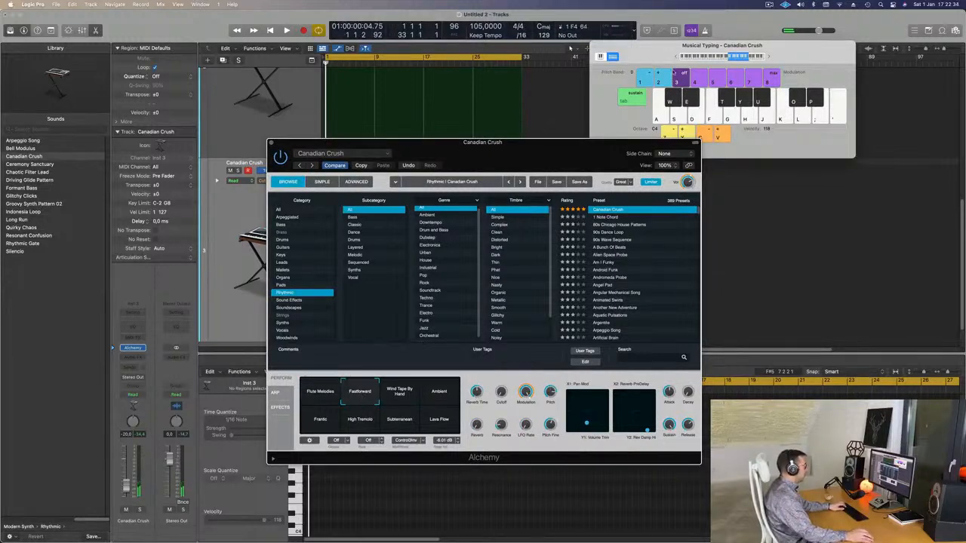
Step: Load the 1 Note Chord preset, play it at keyboard octave C0, and set the track volume to -11.6 dB
{"action": "key", "text": "z"}
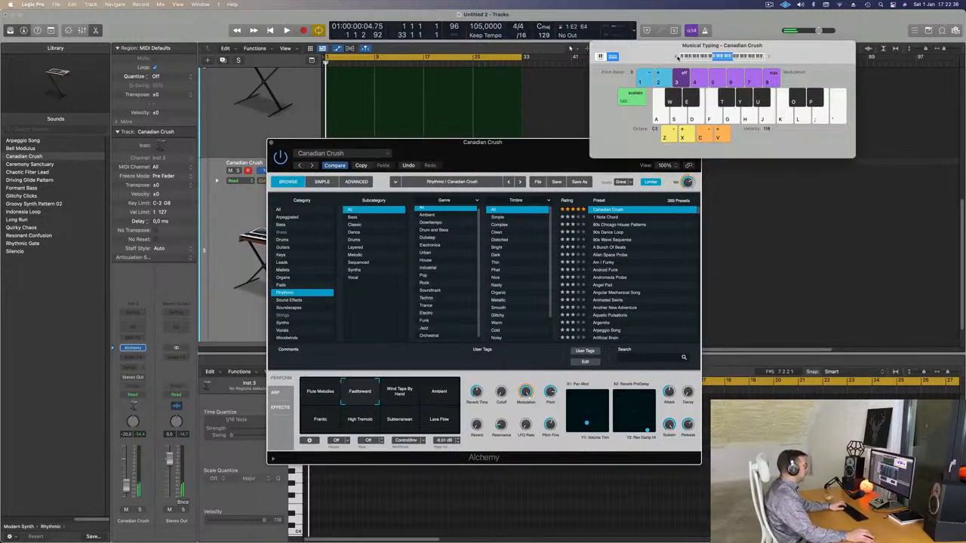
{"action": "left_click_drag", "start_coordinate": [537, 176], "coordinate": [730, 178]}
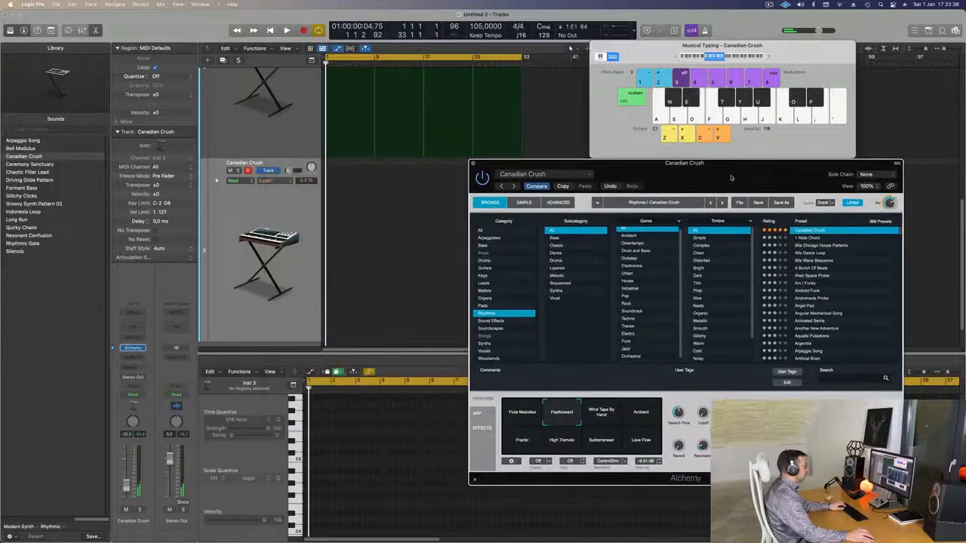
{"action": "left_click", "coordinate": [806, 238]}
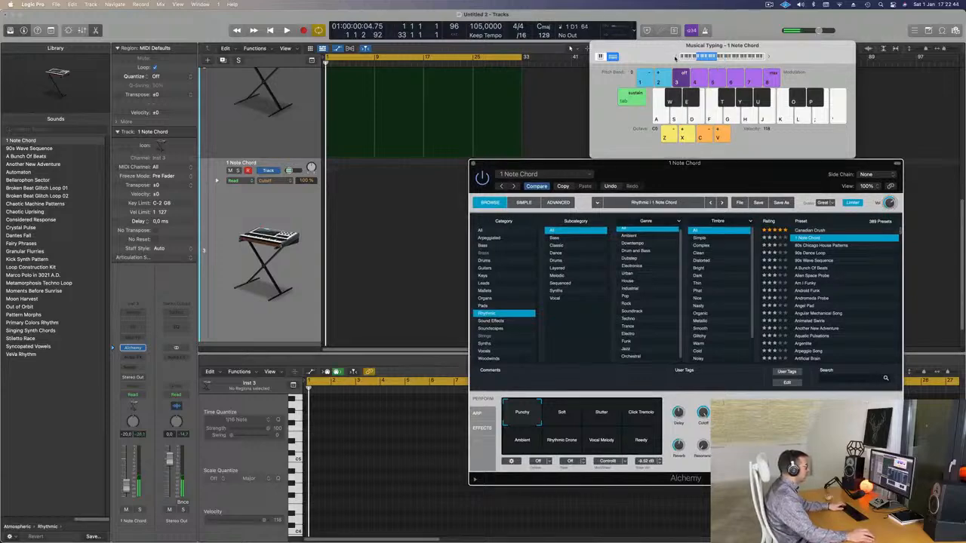
{"action": "left_click_drag", "start_coordinate": [652, 51], "coordinate": [636, 66]}
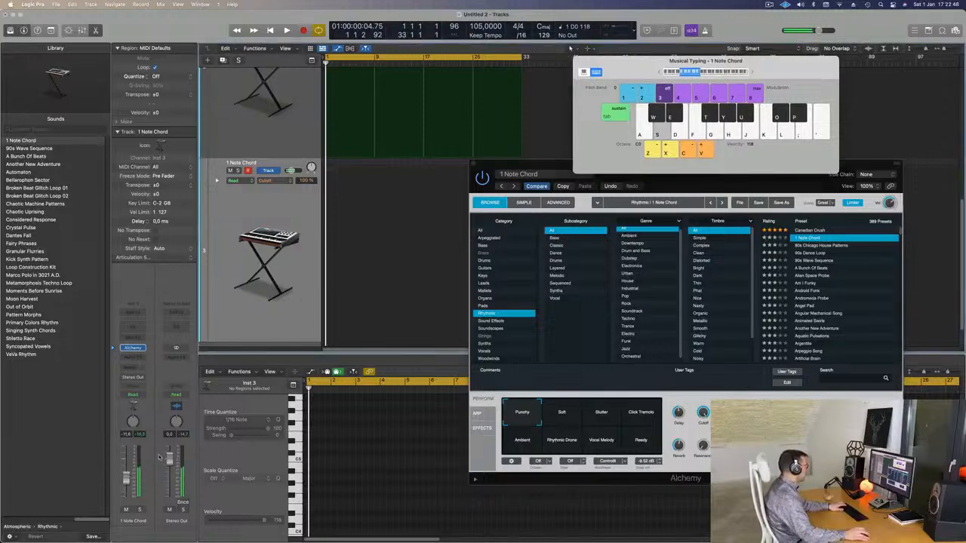
Step: Copy the first Android Chamber region to bar 1 of the 1 Note Chord track, shortening its note to about 1.7 bars at C1
{"action": "scroll", "coordinate": [358, 116], "scroll_direction": "up", "scroll_amount": 3}
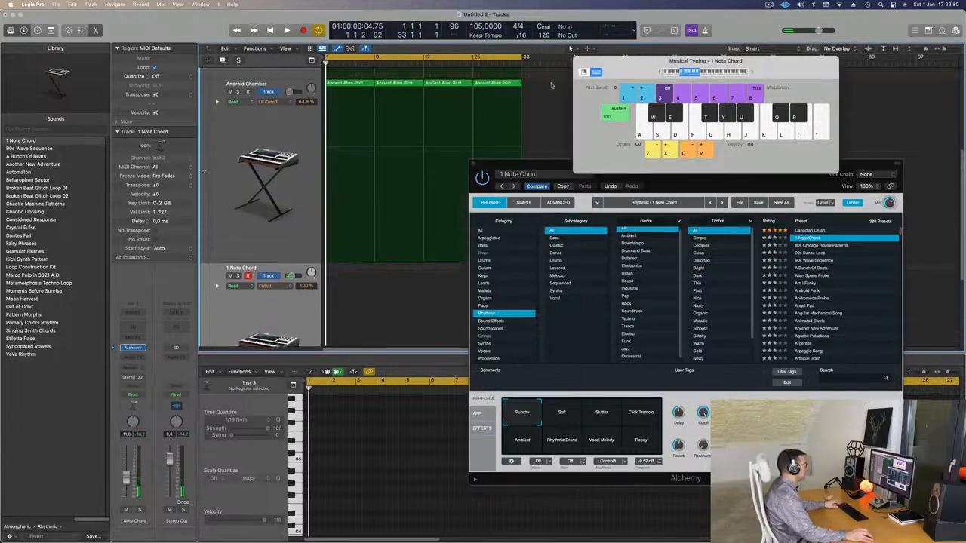
{"action": "left_click", "coordinate": [352, 84]}
{"action": "left_click_drag", "start_coordinate": [351, 83], "coordinate": [350, 269]}
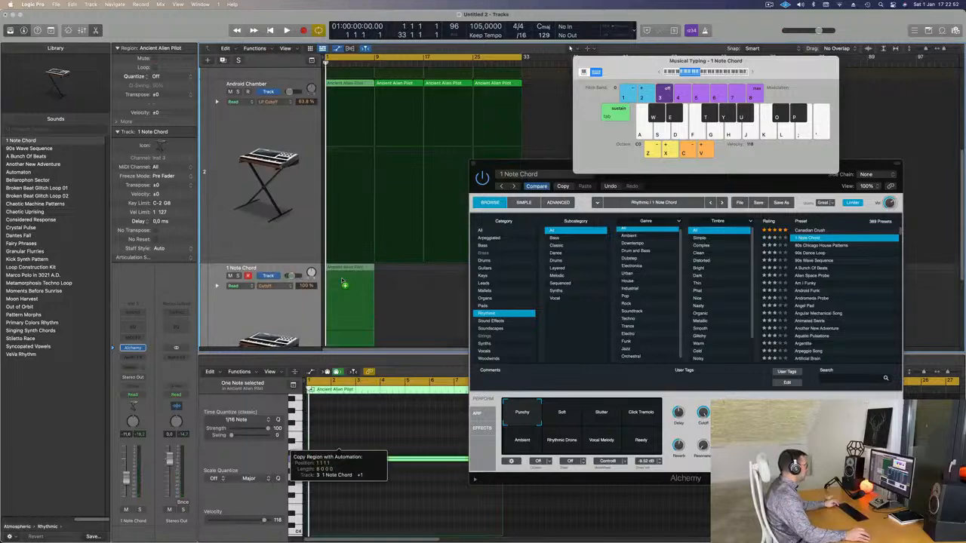
{"action": "left_click_drag", "start_coordinate": [394, 500], "coordinate": [394, 500]}
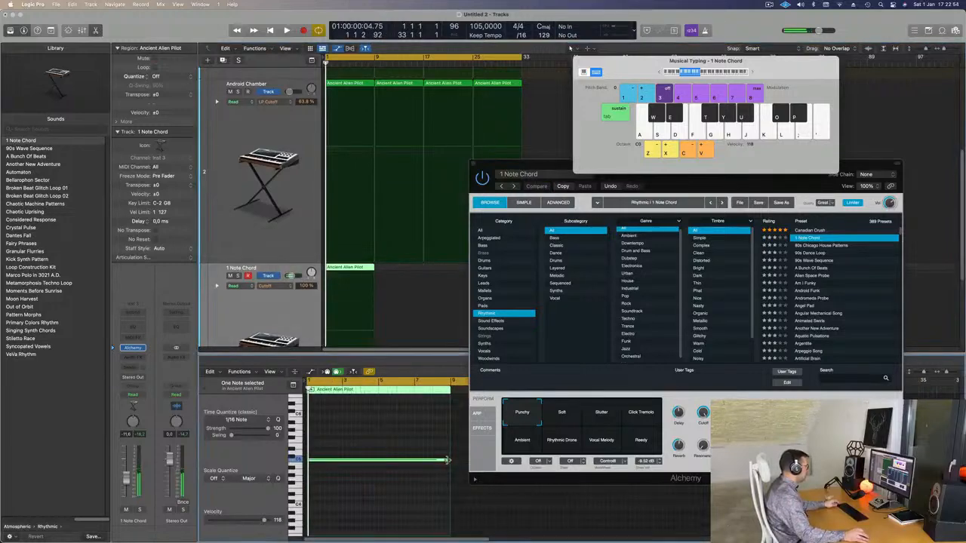
{"action": "left_click_drag", "start_coordinate": [447, 461], "coordinate": [338, 462]}
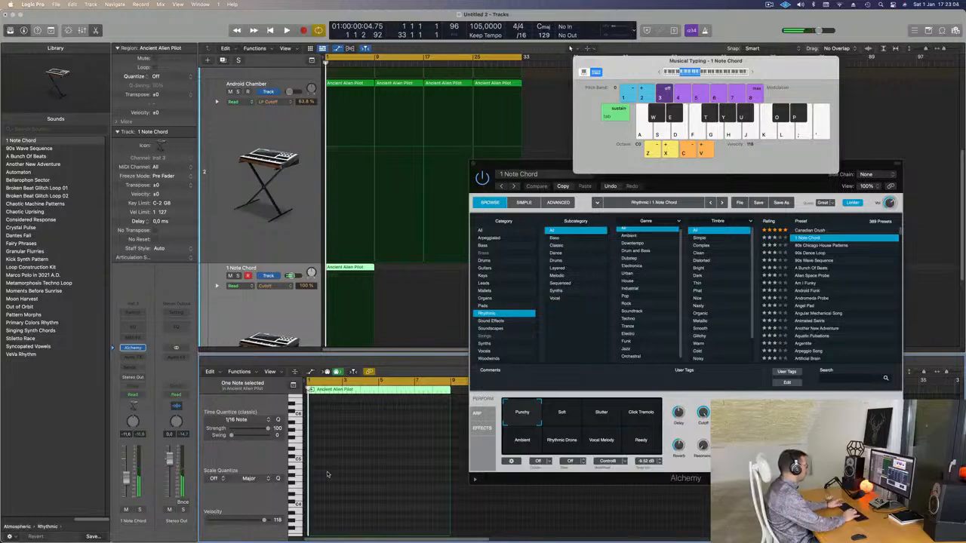
Step: Play the 1 Note Chord region, set the track volume to -7.6 dB, and move the region to start at bar 5
{"action": "key", "text": "space"}
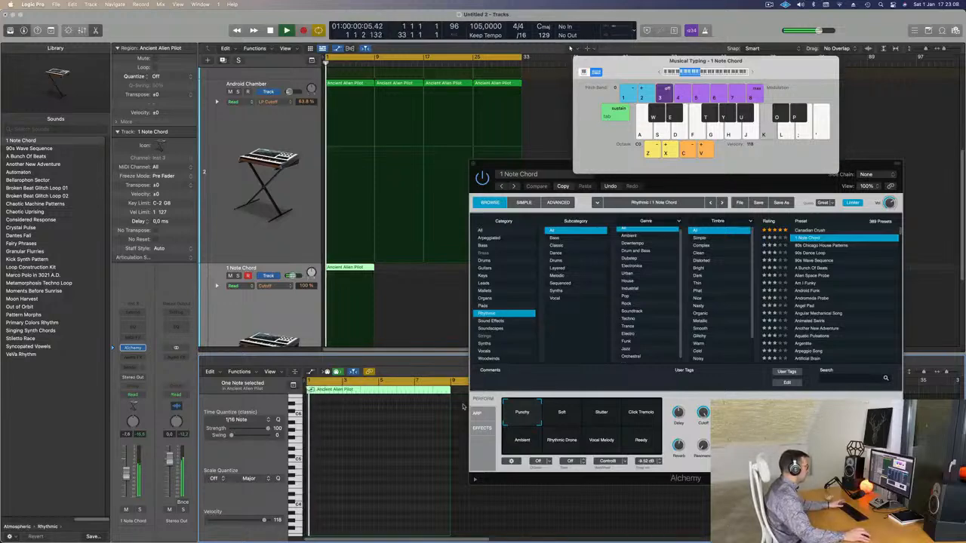
{"action": "left_click_drag", "start_coordinate": [516, 163], "coordinate": [621, 138]}
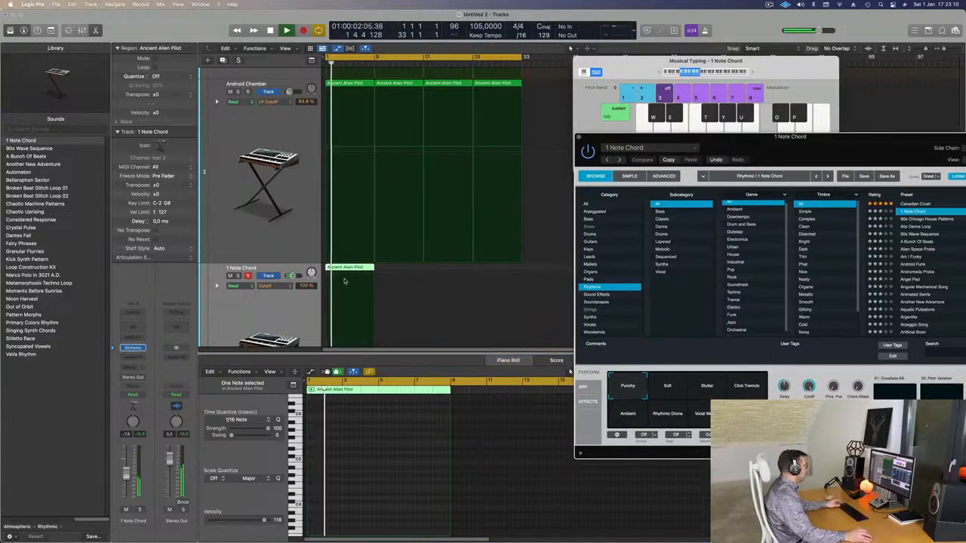
{"action": "key", "text": "space"}
{"action": "left_click_drag", "start_coordinate": [369, 268], "coordinate": [376, 270]}
{"action": "key", "text": "space"}
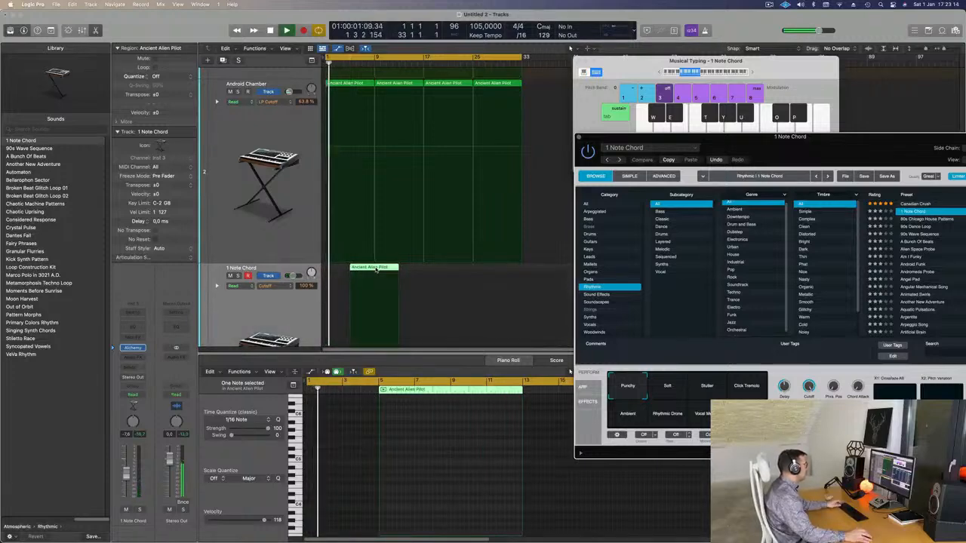
Step: Play the arrangement through the region's new entry at bar 5 and raise the 1 Note Chord track volume to -4.6 dB
{"action": "key", "text": "super+Right"}
{"action": "key", "text": "super+Right"}
{"action": "key", "text": "super+Right"}
{"action": "key", "text": "super+Right"}
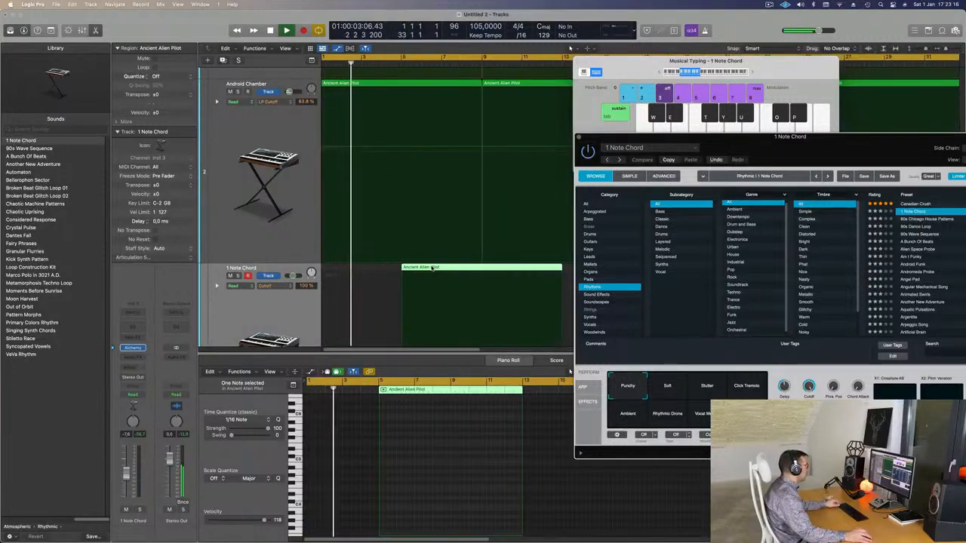
{"action": "left_click_drag", "start_coordinate": [429, 267], "coordinate": [429, 268]}
{"action": "key", "text": "super+Left"}
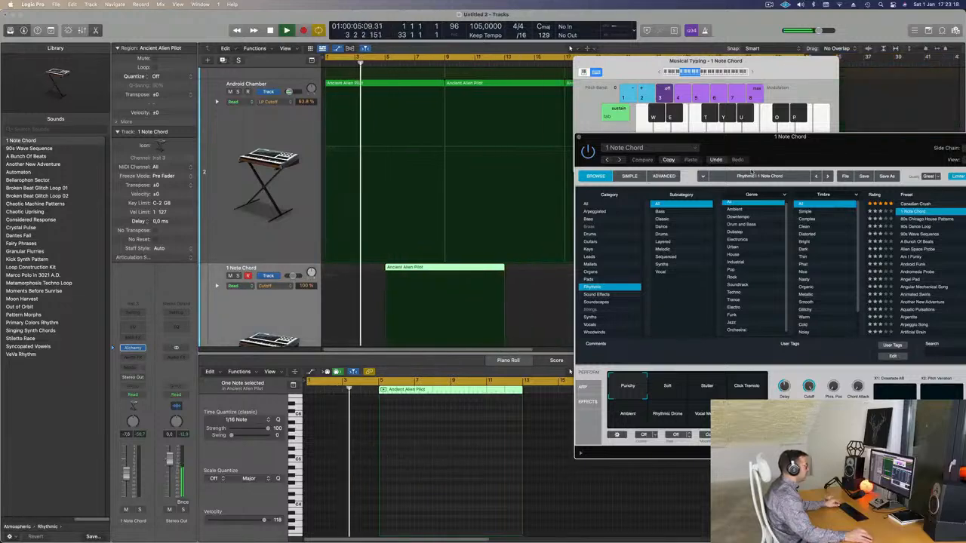
{"action": "left_click_drag", "start_coordinate": [771, 156], "coordinate": [666, 143]}
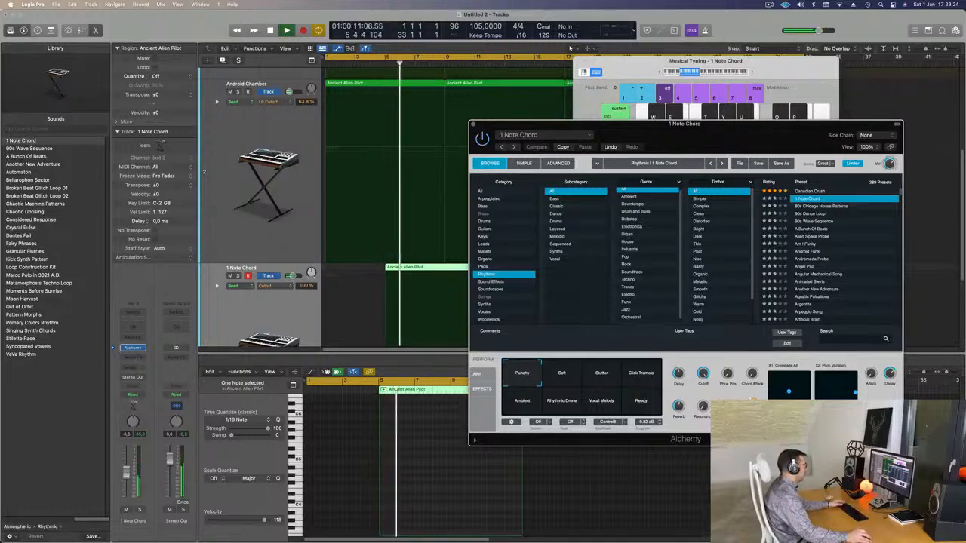
{"action": "left_click_drag", "start_coordinate": [673, 128], "coordinate": [823, 99]}
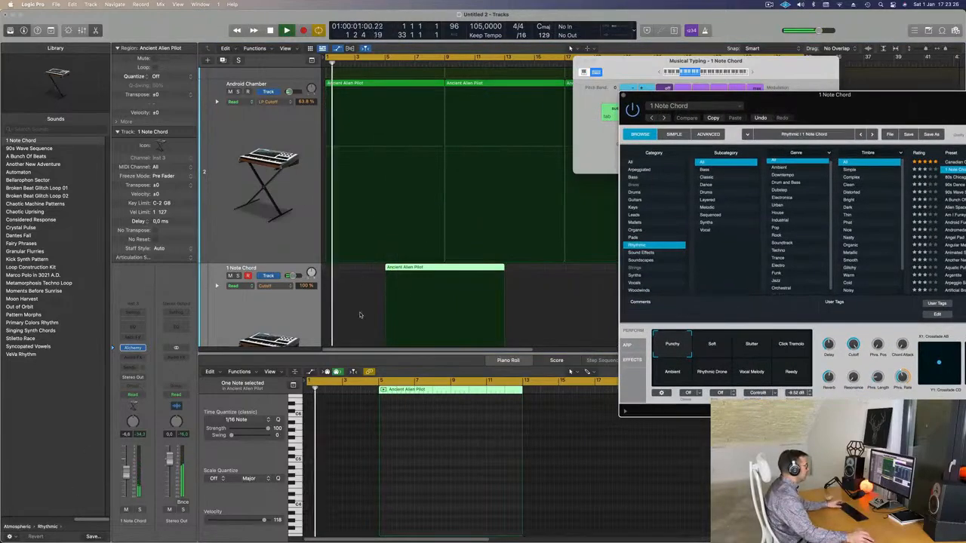
Step: Cut the 1 Note Chord region at bar 9 and delete the part after it
{"action": "double_click", "coordinate": [444, 271]}
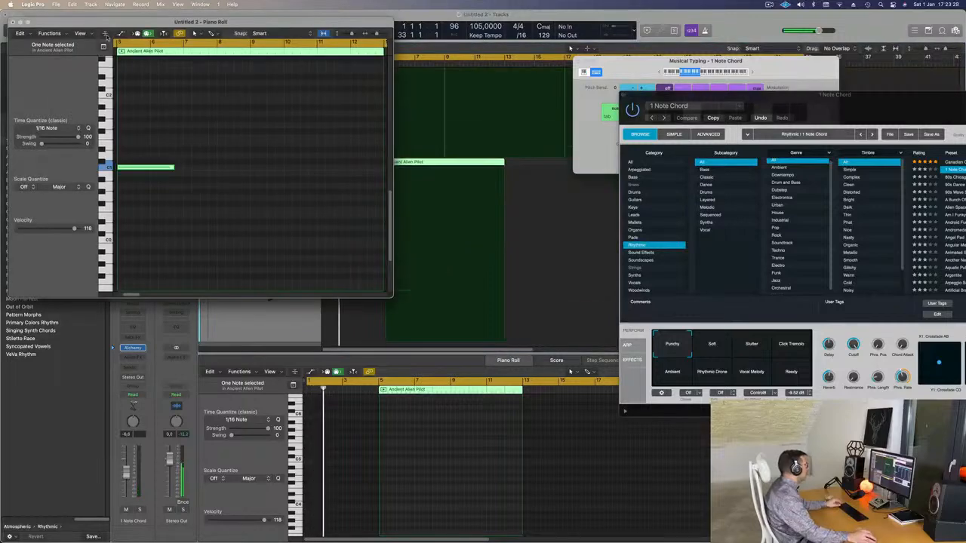
{"action": "left_click", "coordinate": [12, 23]}
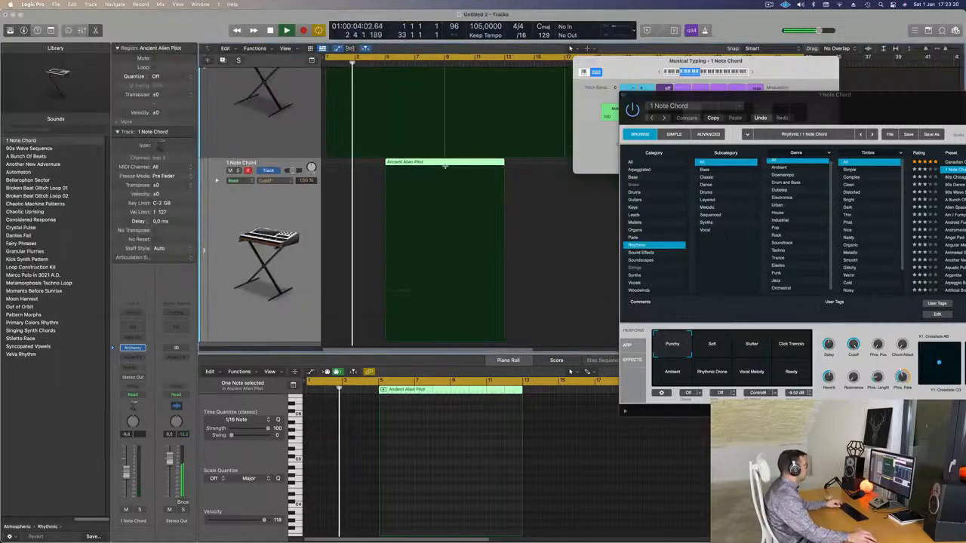
{"action": "left_click", "coordinate": [442, 179]}
{"action": "key", "text": "Delete"}
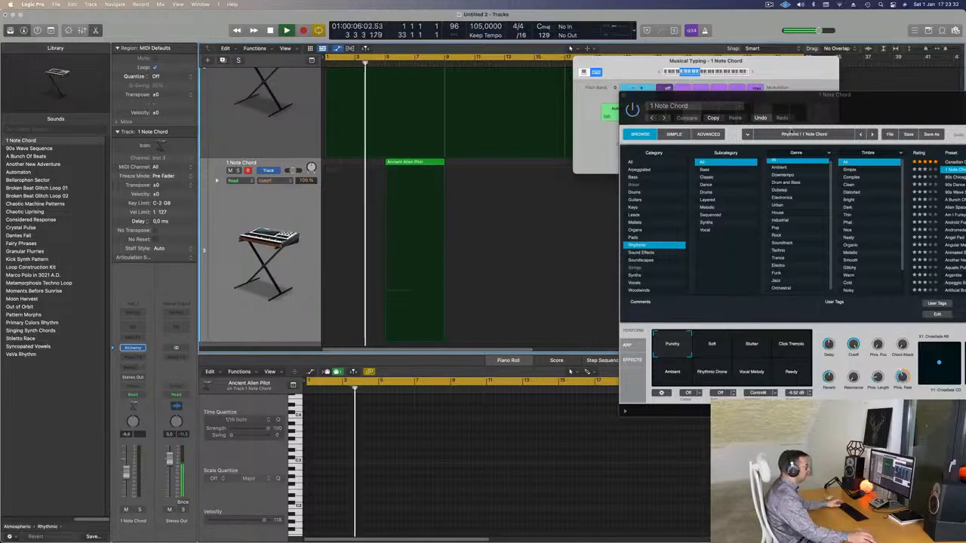
Step: Move the start of the cycle range to bar 5 and play back the 1 Note Chord entry from there
{"action": "left_click_drag", "start_coordinate": [842, 105], "coordinate": [625, 172]}
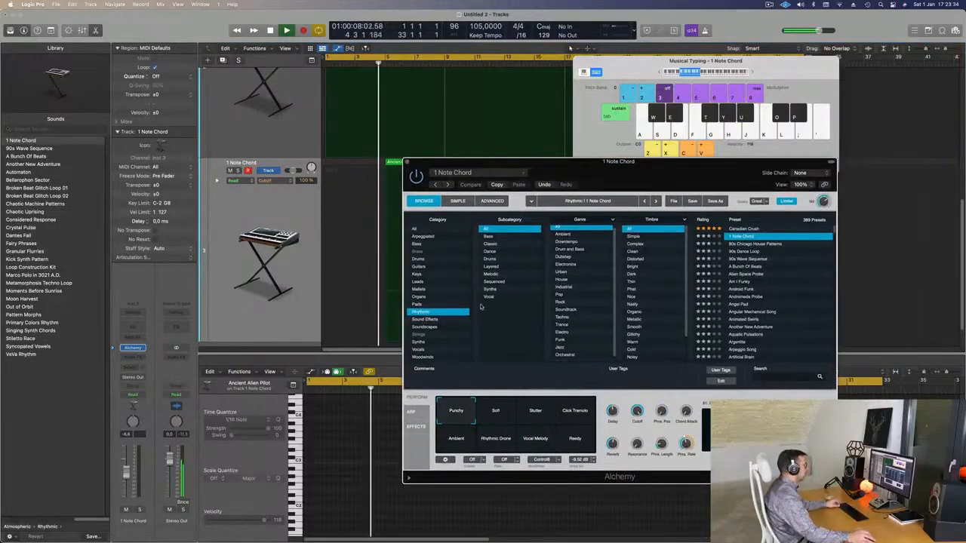
{"action": "scroll", "coordinate": [758, 304], "scroll_direction": "down", "scroll_amount": 3}
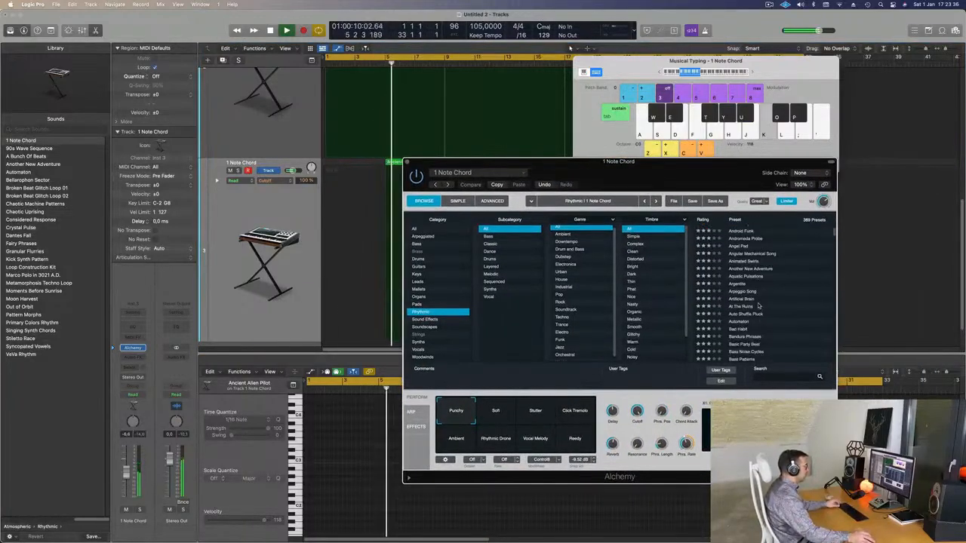
{"action": "key", "text": "space"}
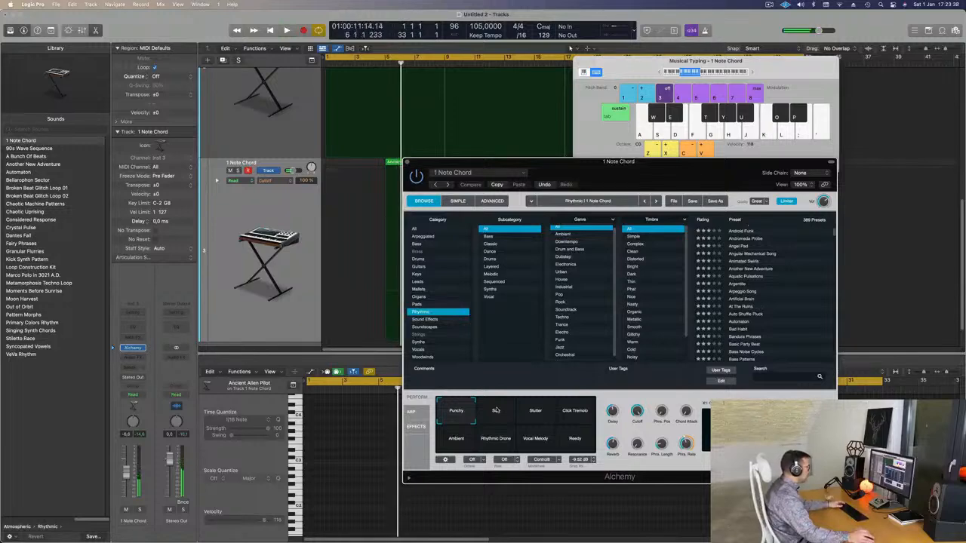
{"action": "left_click_drag", "start_coordinate": [457, 167], "coordinate": [667, 167]}
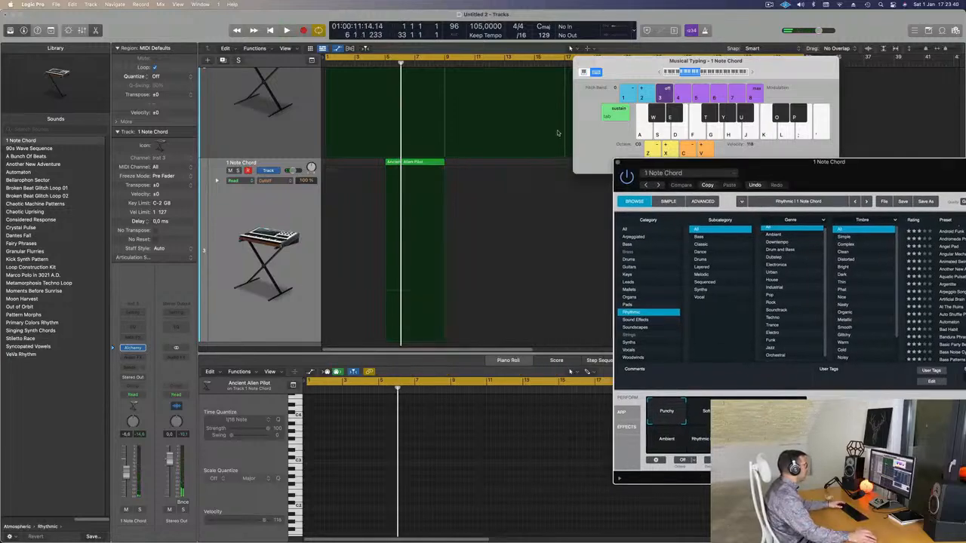
{"action": "key", "text": "space"}
{"action": "left_click_drag", "start_coordinate": [327, 59], "coordinate": [386, 59]}
{"action": "key", "text": "space"}
{"action": "key", "text": "space"}
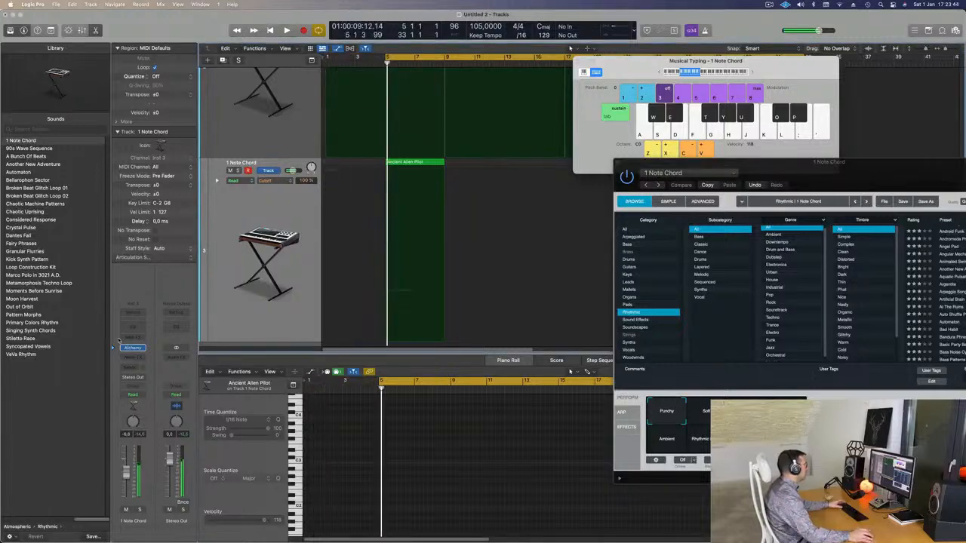
Step: Add a Channel EQ to the 1 Note Chord track, with a +9.1 dB low shelf at 75 Hz and a -18.8 dB high shelf at 715 Hz
{"action": "left_click", "coordinate": [128, 327]}
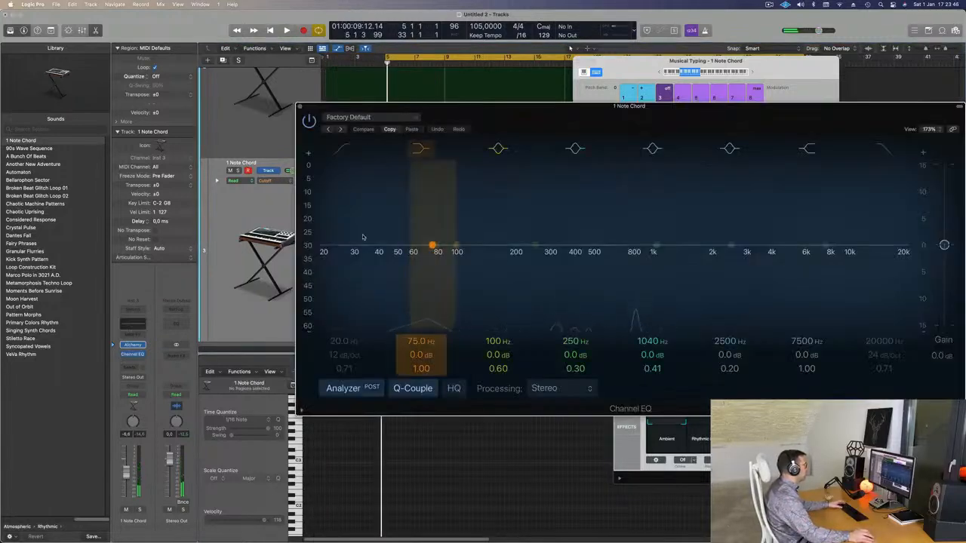
{"action": "left_click_drag", "start_coordinate": [420, 355], "coordinate": [420, 321]}
{"action": "left_click_drag", "start_coordinate": [421, 355], "coordinate": [420, 352]}
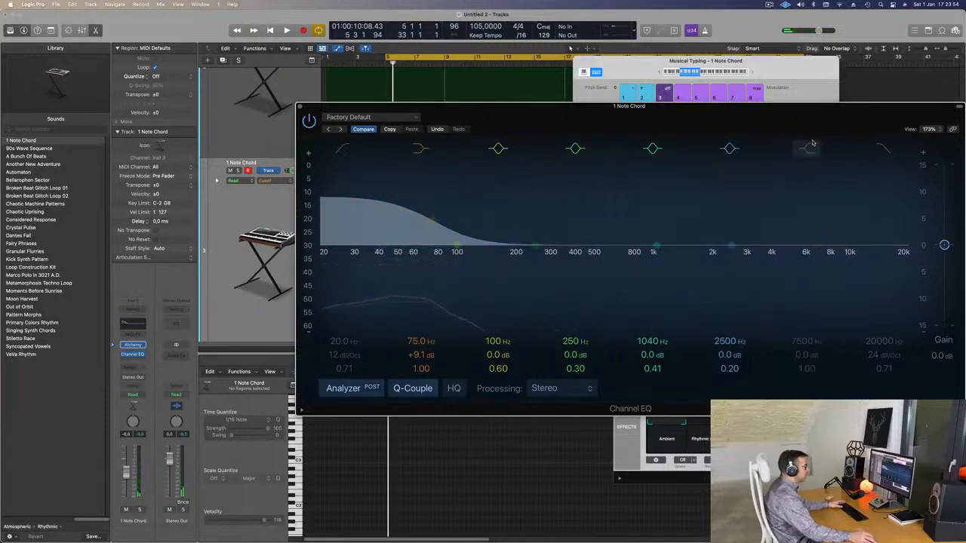
{"action": "left_click_drag", "start_coordinate": [821, 246], "coordinate": [624, 296]}
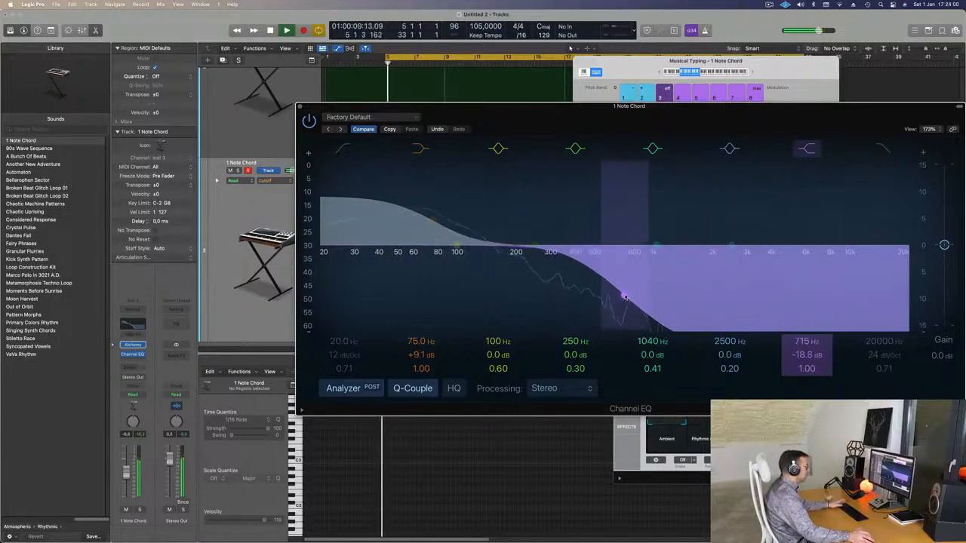
Step: Close the Channel EQ and rebalance the 1 Note Chord track volume by ear during playback, ending at about -4.8 dB
{"action": "key", "text": "space"}
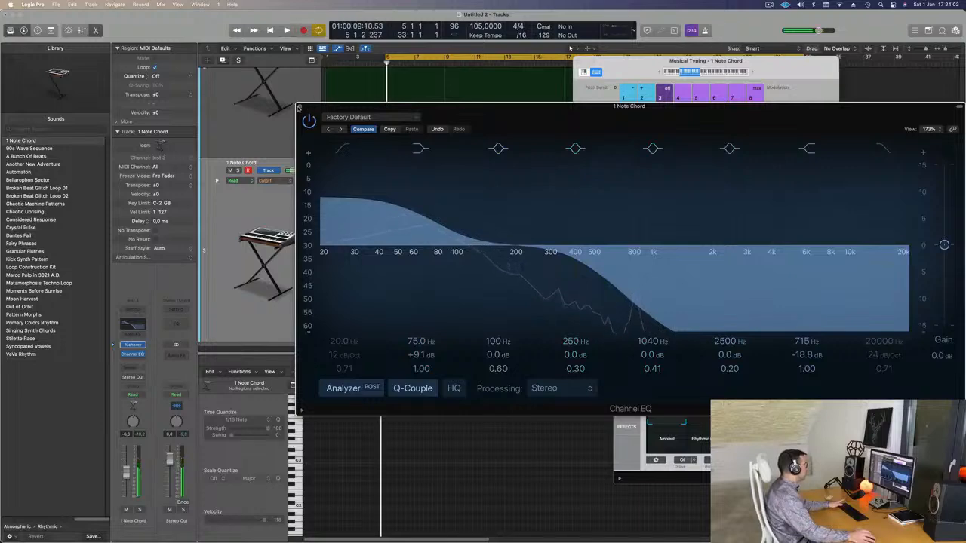
{"action": "left_click", "coordinate": [299, 108]}
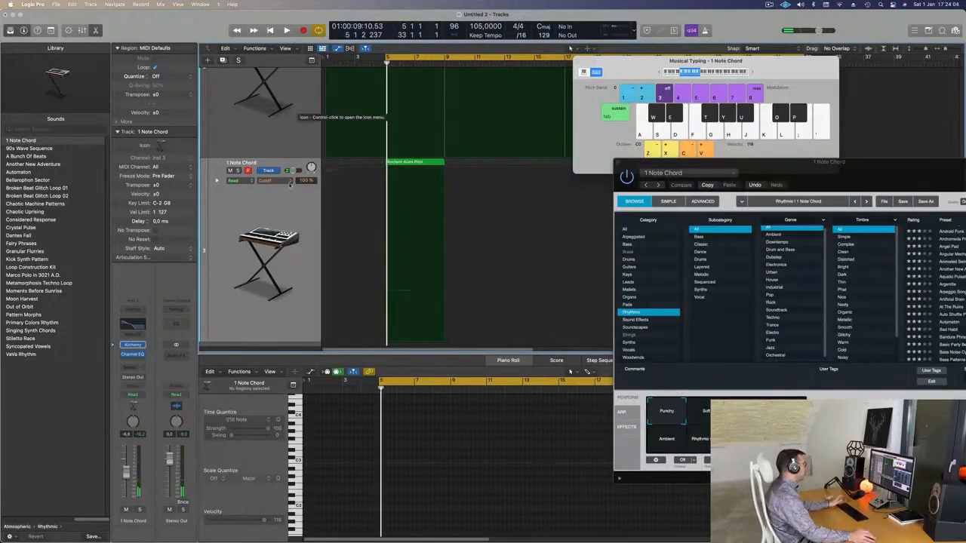
{"action": "left_click", "coordinate": [296, 217]}
{"action": "key", "text": "space"}
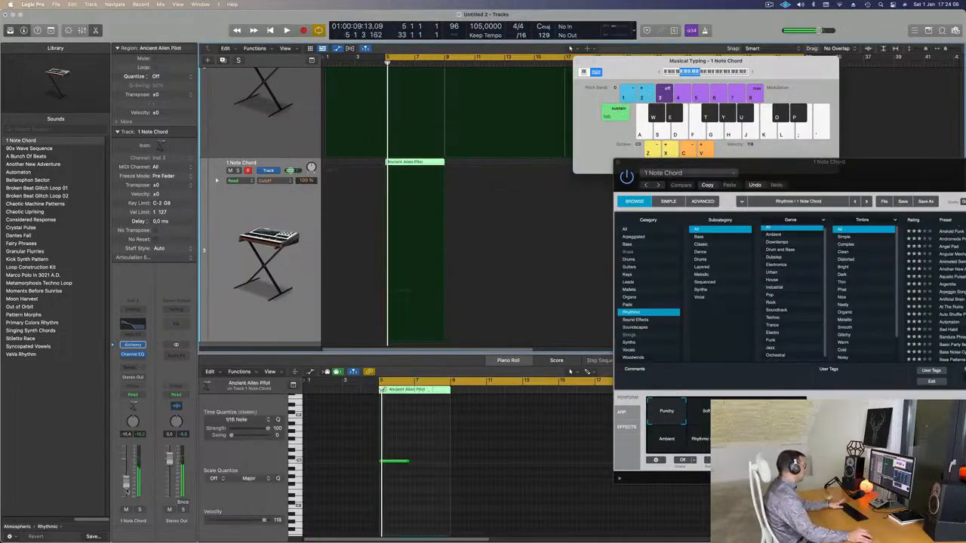
{"action": "key", "text": "space"}
{"action": "left_click_drag", "start_coordinate": [127, 491], "coordinate": [131, 473]}
{"action": "key", "text": "space"}
{"action": "key", "text": "space"}
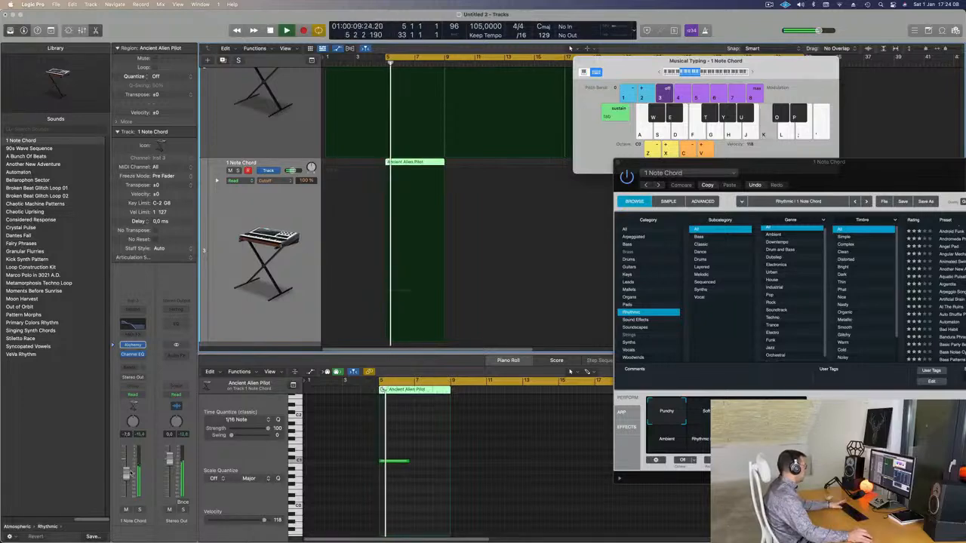
{"action": "key", "text": "space"}
{"action": "left_click_drag", "start_coordinate": [129, 471], "coordinate": [129, 468]}
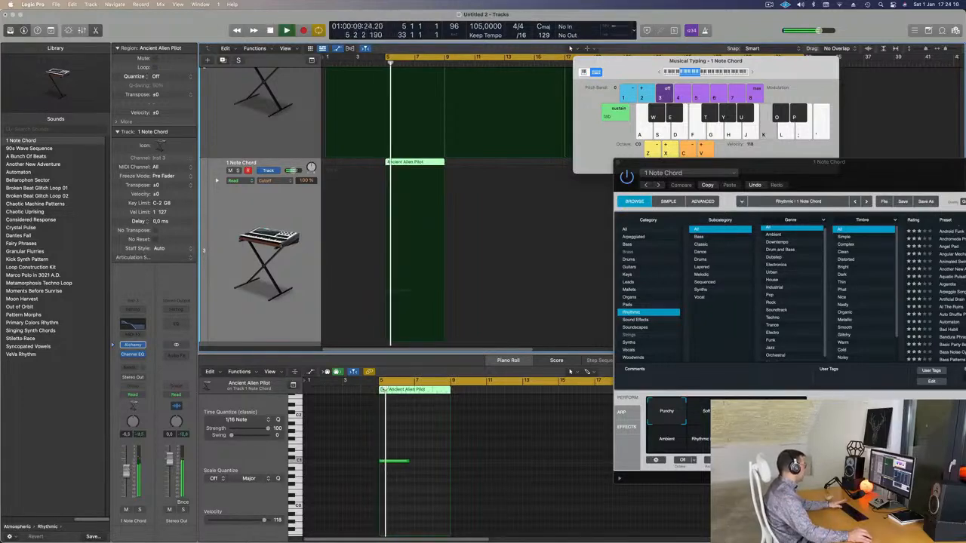
{"action": "key", "text": "space"}
{"action": "key", "text": "space"}
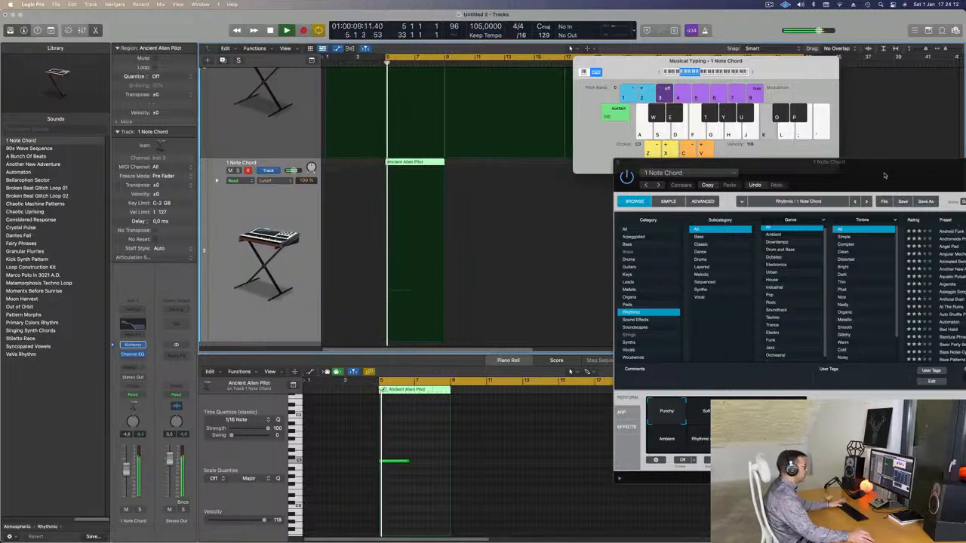
Step: Audition the Ambient and Soft performance snapshots of the 1 Note Chord patch in Alchemy during playback
{"action": "left_click_drag", "start_coordinate": [879, 177], "coordinate": [722, 148]}
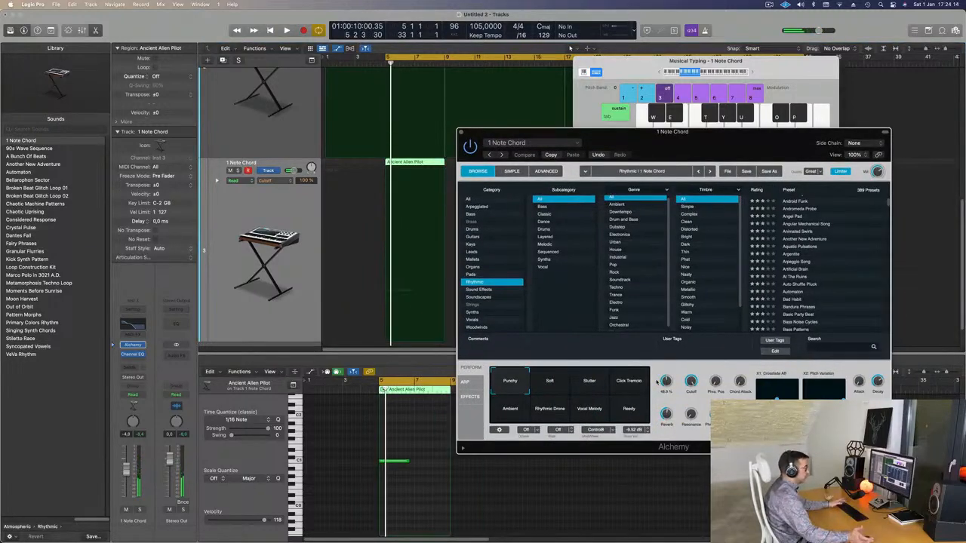
{"action": "left_click", "coordinate": [518, 410]}
{"action": "key", "text": "space"}
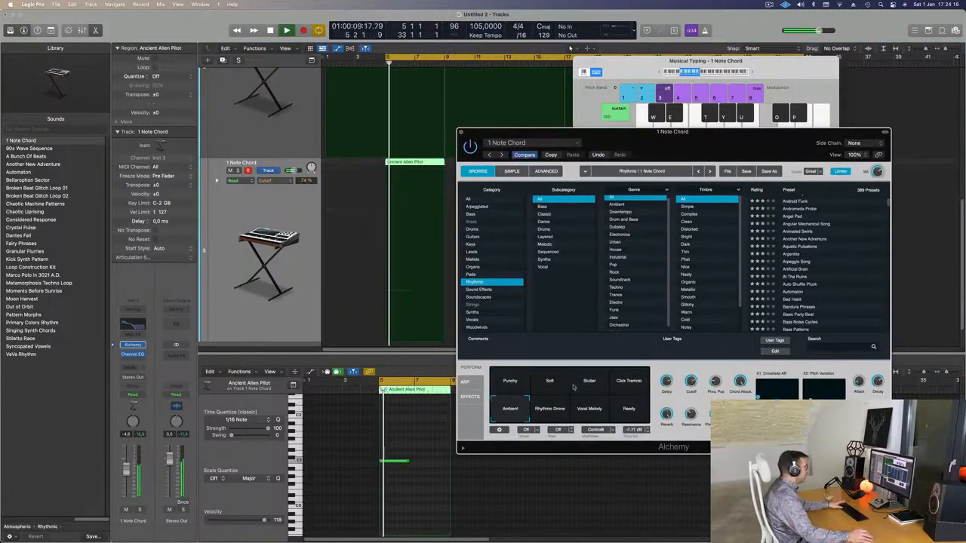
{"action": "left_click", "coordinate": [559, 382]}
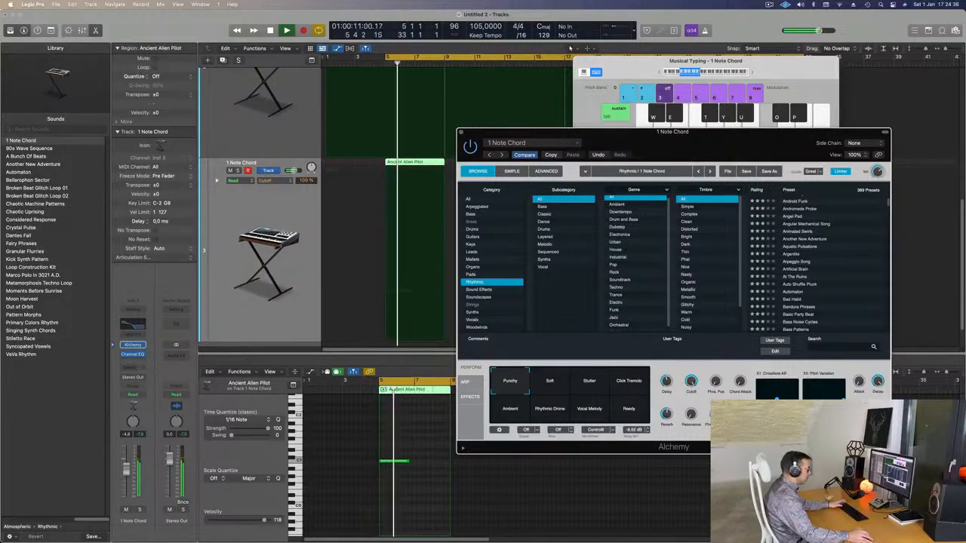
Step: Listen to the 1 Note Chord track soloed, then unsolo it and play it within the full mix
{"action": "left_click_drag", "start_coordinate": [707, 146], "coordinate": [772, 124]}
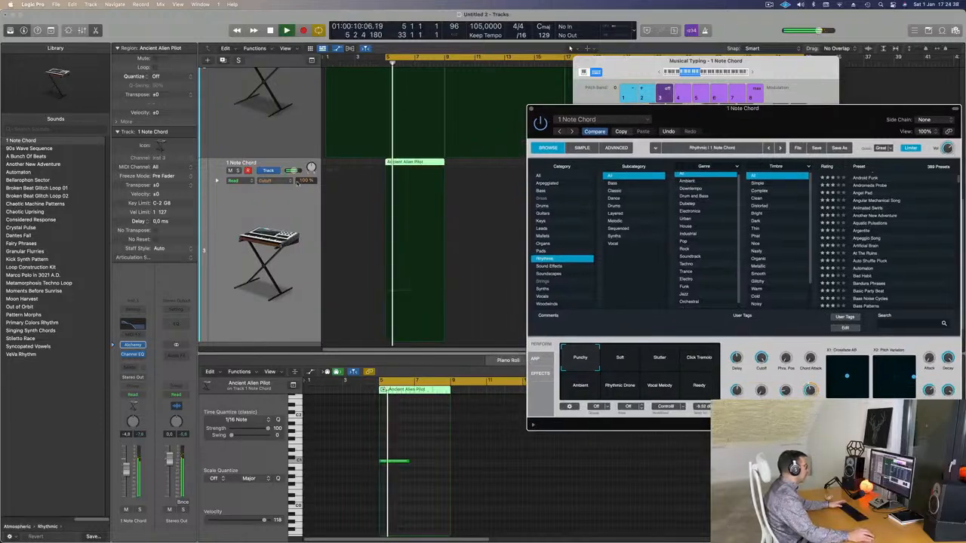
{"action": "left_click", "coordinate": [238, 170]}
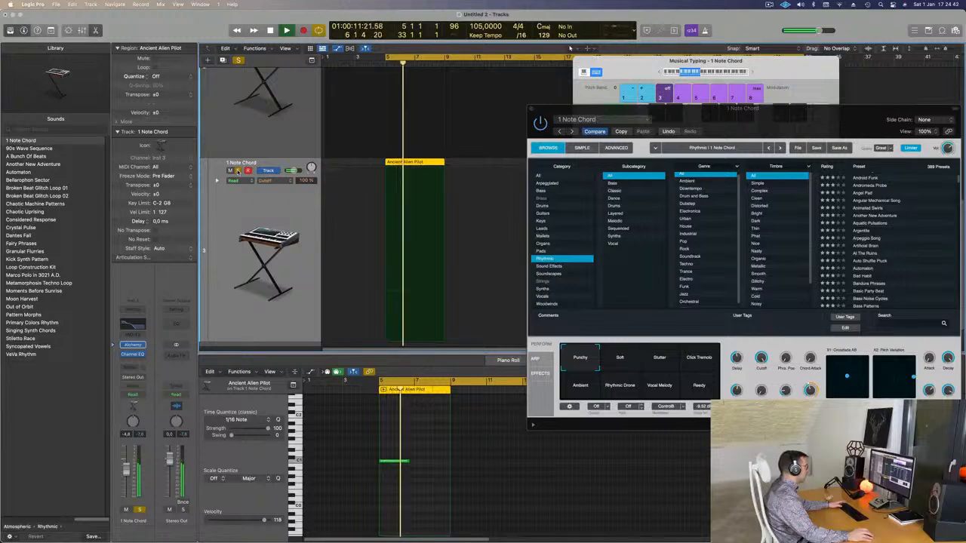
{"action": "key", "text": "space"}
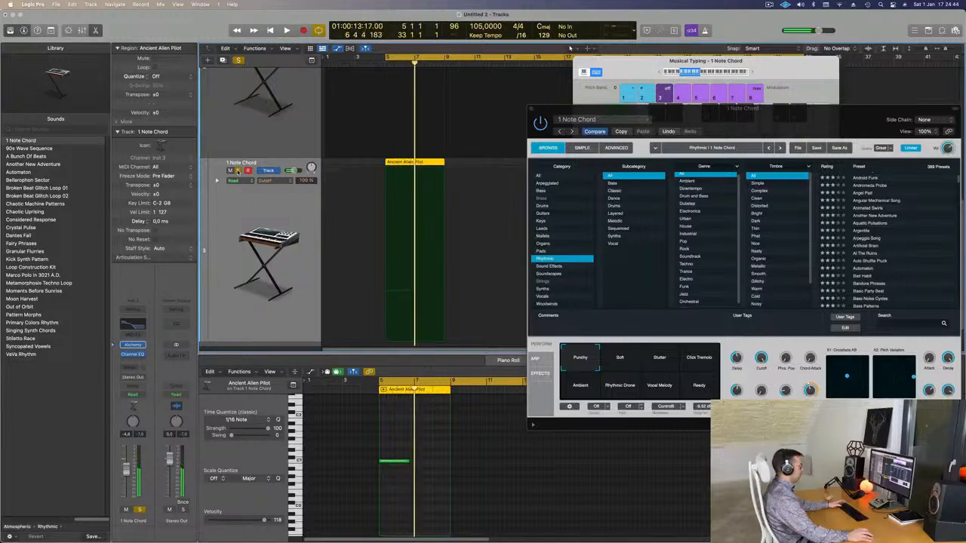
{"action": "left_click_drag", "start_coordinate": [864, 114], "coordinate": [753, 213]}
{"action": "key", "text": "space"}
{"action": "key", "text": "space"}
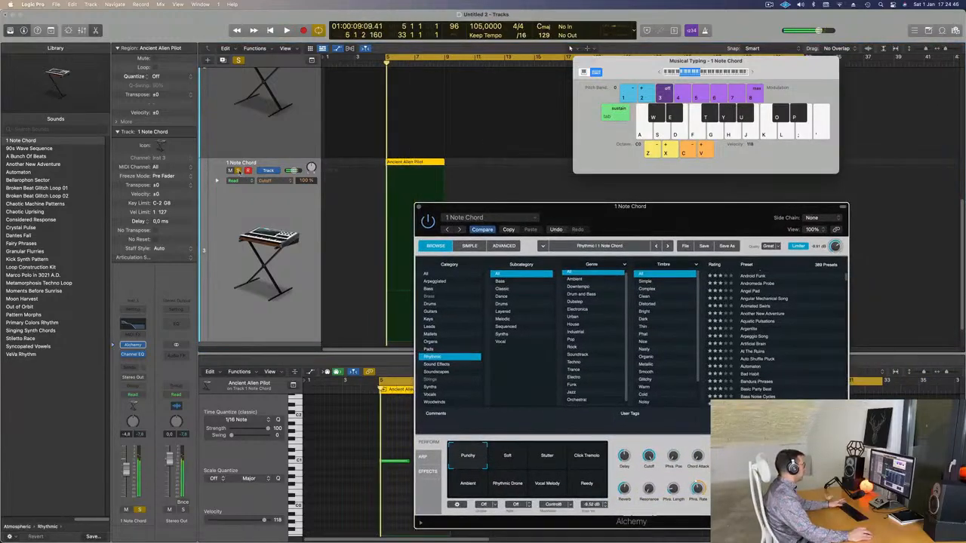
{"action": "left_click", "coordinate": [239, 171]}
{"action": "key", "text": "space"}
{"action": "left_click_drag", "start_coordinate": [478, 206], "coordinate": [731, 186]}
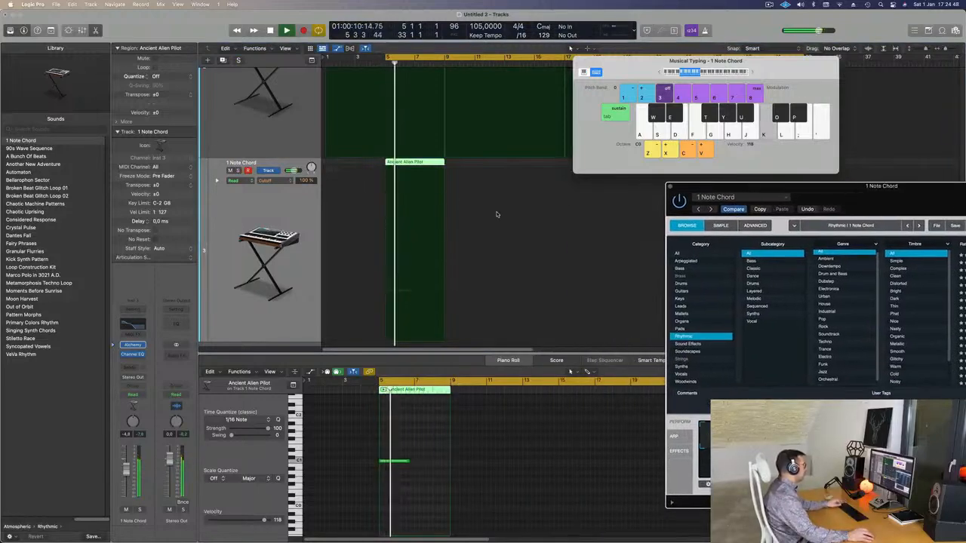
Step: Lengthen the note in the 1 Note Chord region to the region's end at bar 9 and listen to it
{"action": "scroll", "coordinate": [478, 232], "scroll_direction": "down", "scroll_amount": 2}
{"action": "scroll", "coordinate": [478, 231], "scroll_direction": "up", "scroll_amount": 2}
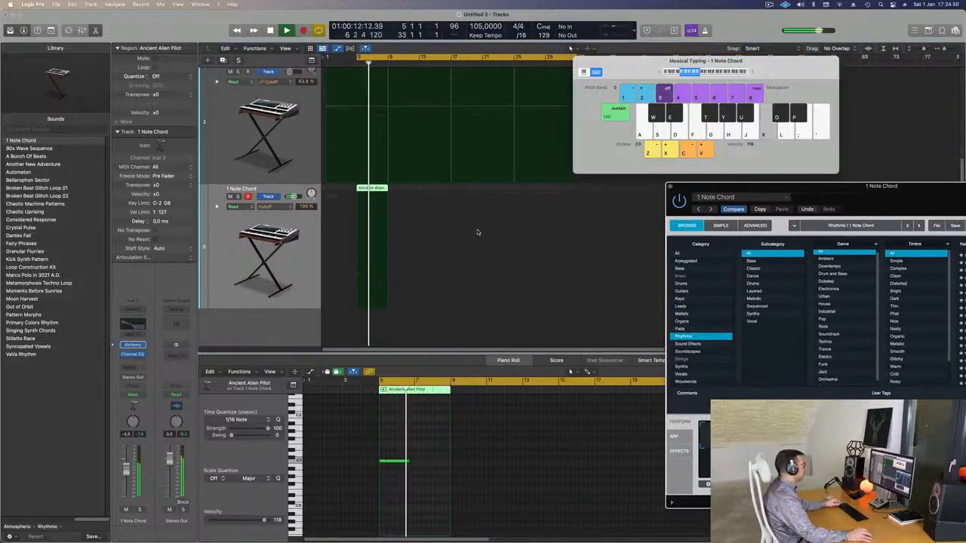
{"action": "scroll", "coordinate": [476, 239], "scroll_direction": "down", "scroll_amount": 2}
{"action": "scroll", "coordinate": [476, 239], "scroll_direction": "down", "scroll_amount": 1}
{"action": "key", "text": "space"}
{"action": "key", "text": "space"}
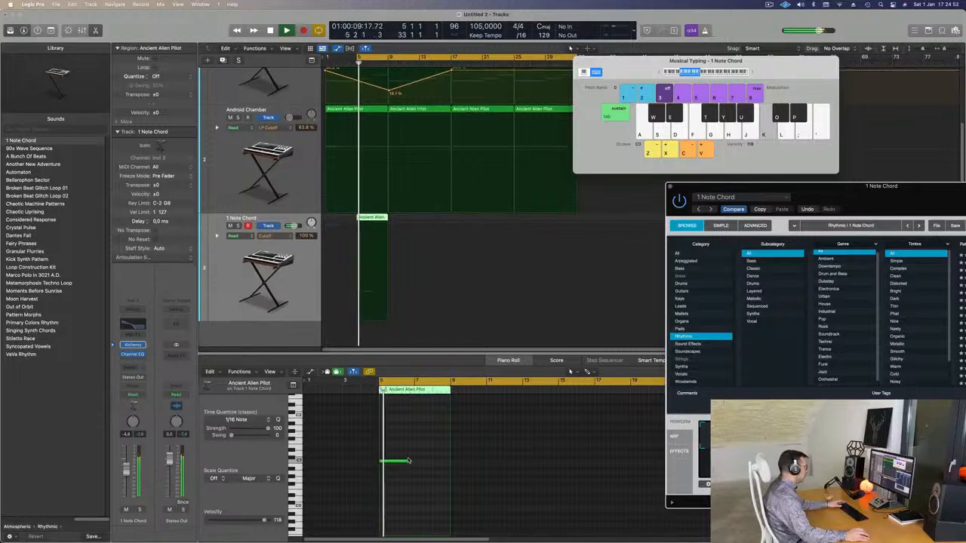
{"action": "left_click_drag", "start_coordinate": [408, 462], "coordinate": [449, 461]}
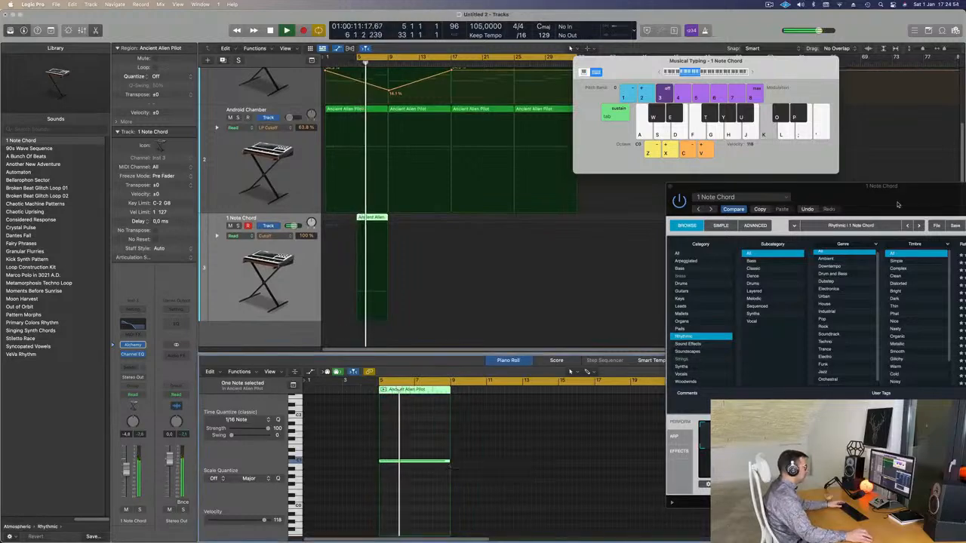
{"action": "left_click_drag", "start_coordinate": [885, 196], "coordinate": [708, 180]}
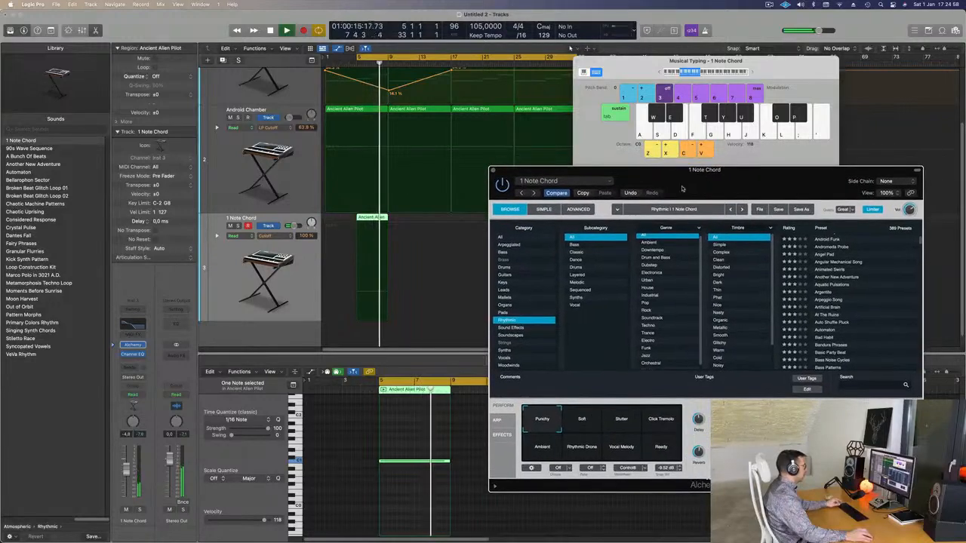
{"action": "scroll", "coordinate": [475, 221], "scroll_direction": "left", "scroll_amount": 1}
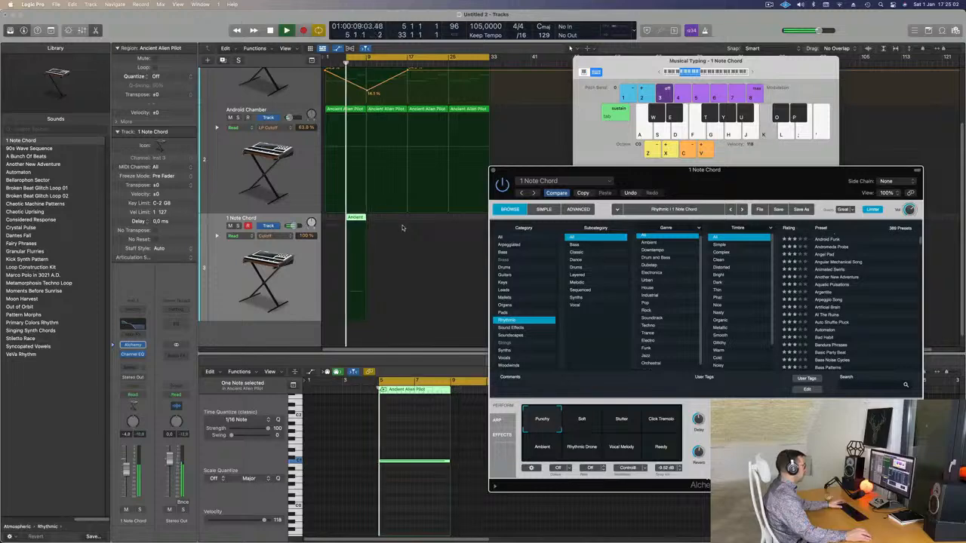
Step: In the 1 Note Chord track's Channel EQ, add a -6.1 dB cut at 280 Hz and set the 75 Hz low shelf to +7.5 dB
{"action": "key", "text": "space"}
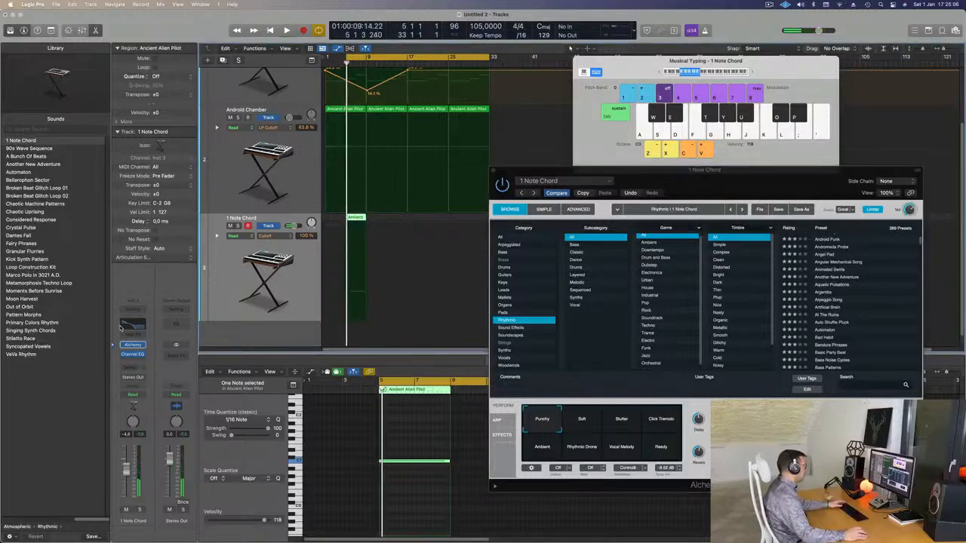
{"action": "left_click", "coordinate": [129, 325]}
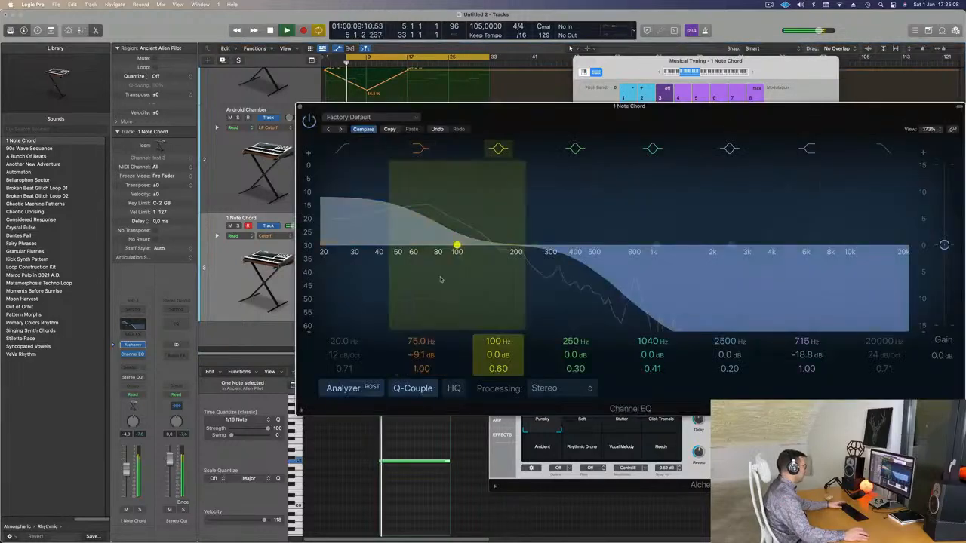
{"action": "left_click_drag", "start_coordinate": [551, 246], "coordinate": [515, 295]}
{"action": "key", "text": "space"}
{"action": "key", "text": "space"}
{"action": "key", "text": "space"}
{"action": "left_click_drag", "start_coordinate": [432, 220], "coordinate": [432, 223]}
{"action": "key", "text": "space"}
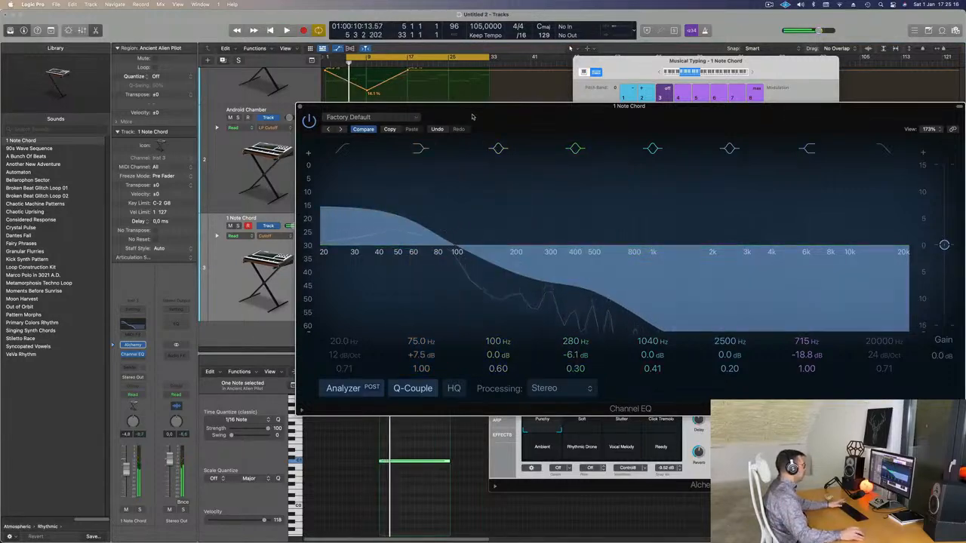
Step: Extend the start of the cycle range back to bar 1 and play the arrangement with all three tracks in view
{"action": "left_click_drag", "start_coordinate": [473, 117], "coordinate": [693, 133]}
{"action": "left_click_drag", "start_coordinate": [348, 60], "coordinate": [314, 62]}
{"action": "key", "text": "space"}
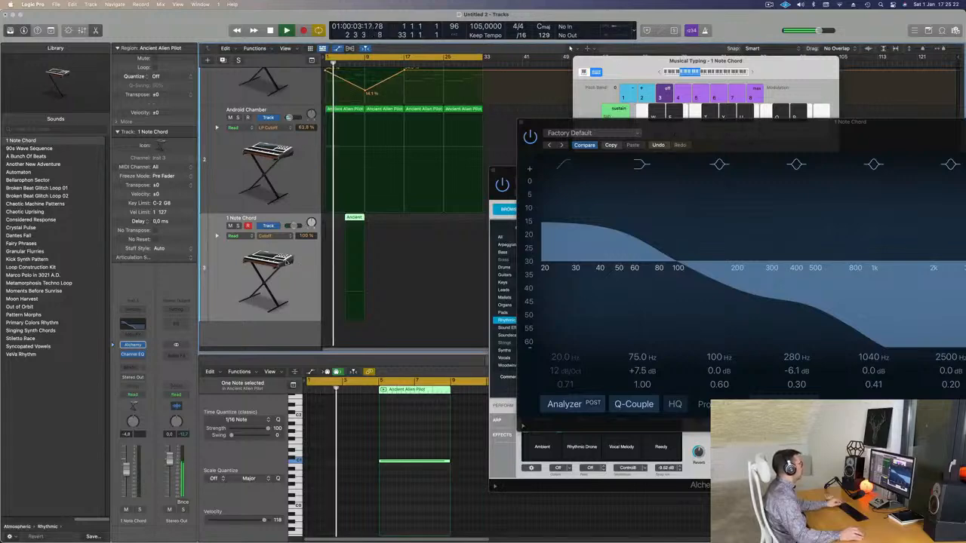
{"action": "scroll", "coordinate": [290, 263], "scroll_direction": "down", "scroll_amount": 6}
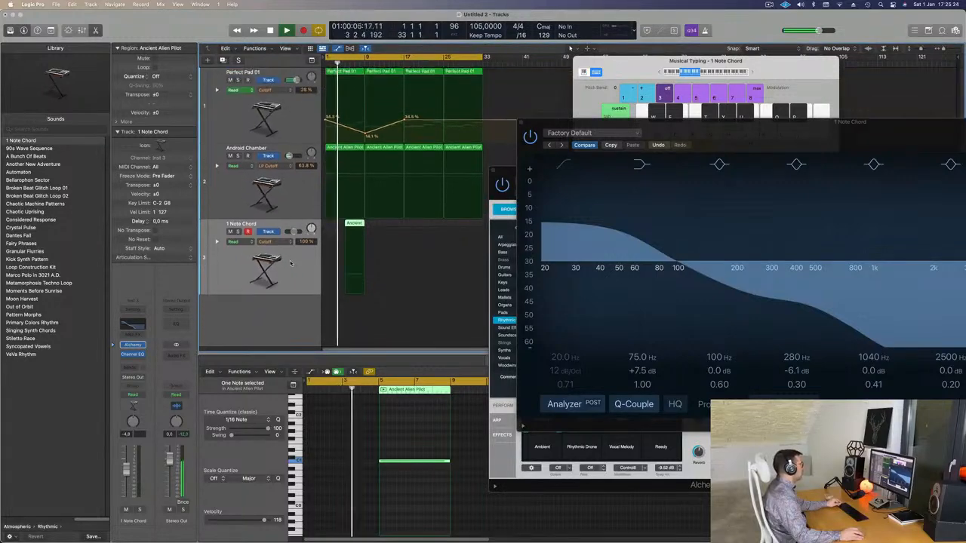
{"action": "scroll", "coordinate": [290, 263], "scroll_direction": "down", "scroll_amount": 1}
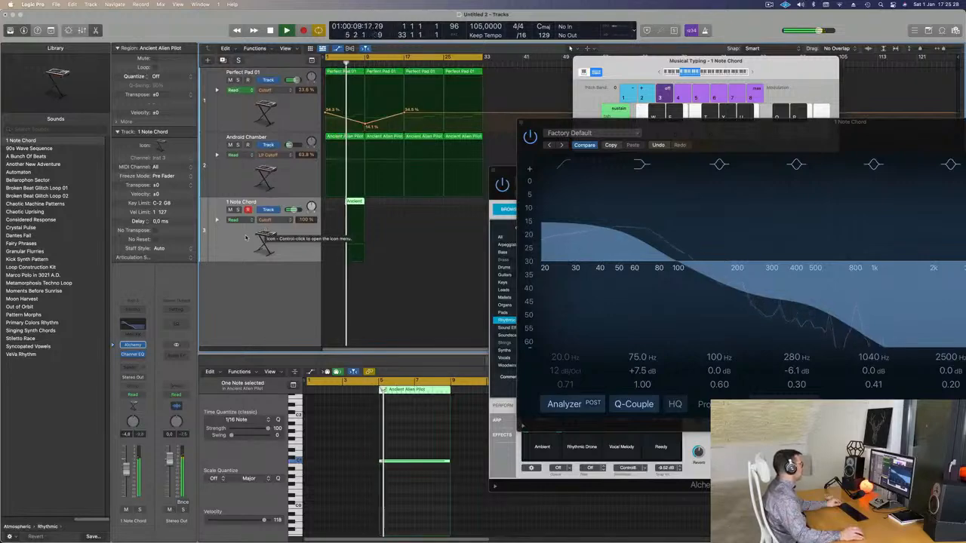
Step: Copy the 1 Note Chord region from bar 5 to bar 9, directly after the original
{"action": "key", "text": "super+Right"}
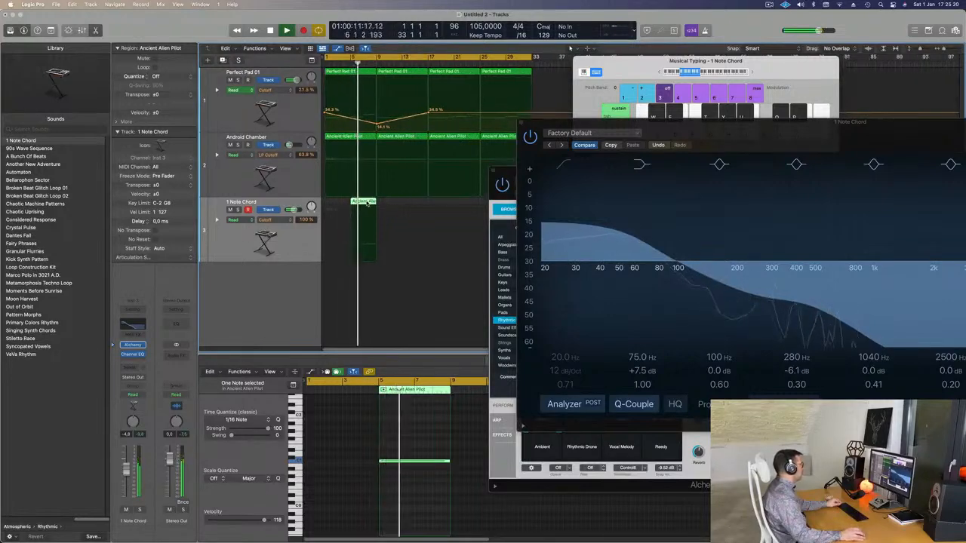
{"action": "left_click_drag", "start_coordinate": [368, 202], "coordinate": [392, 197]}
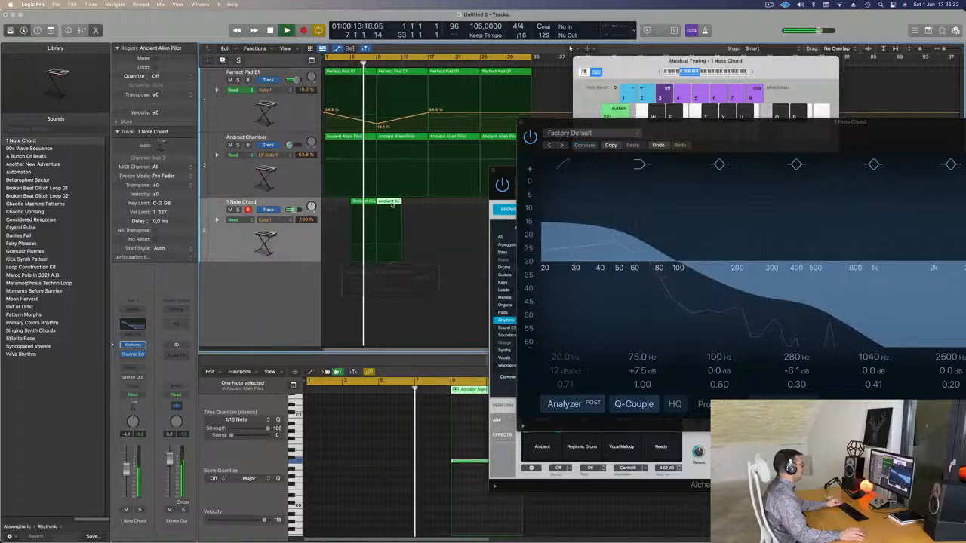
{"action": "key", "text": "super+Left"}
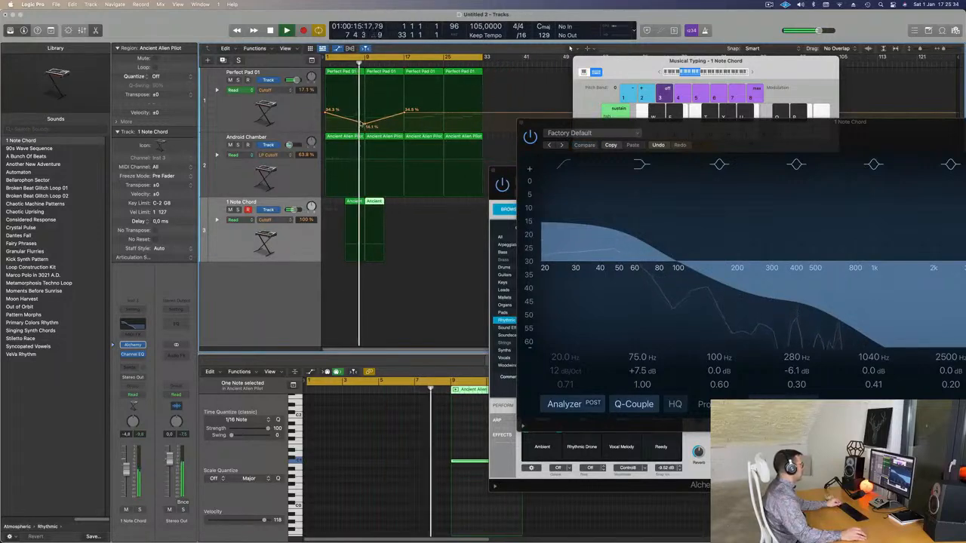
Step: Add a Cutoff automation point of about 50% at bar 9 on the Perfect Pad 01 track and play from the start
{"action": "left_click", "coordinate": [368, 124]}
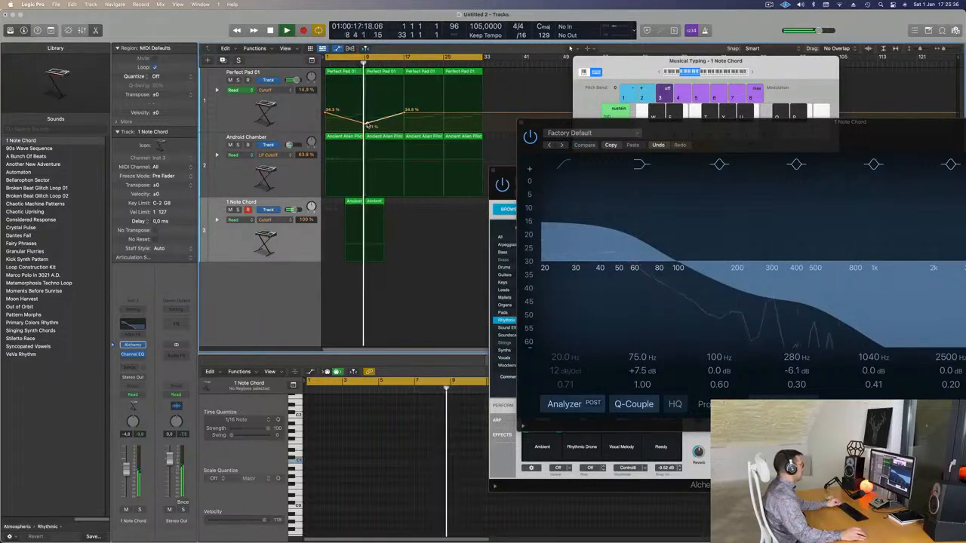
{"action": "left_click_drag", "start_coordinate": [367, 124], "coordinate": [368, 107]}
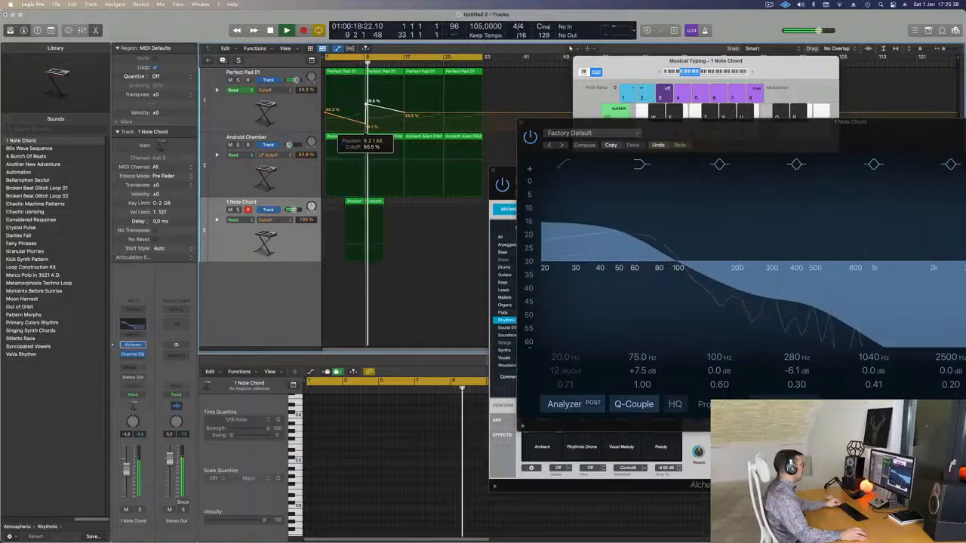
{"action": "key", "text": "Return"}
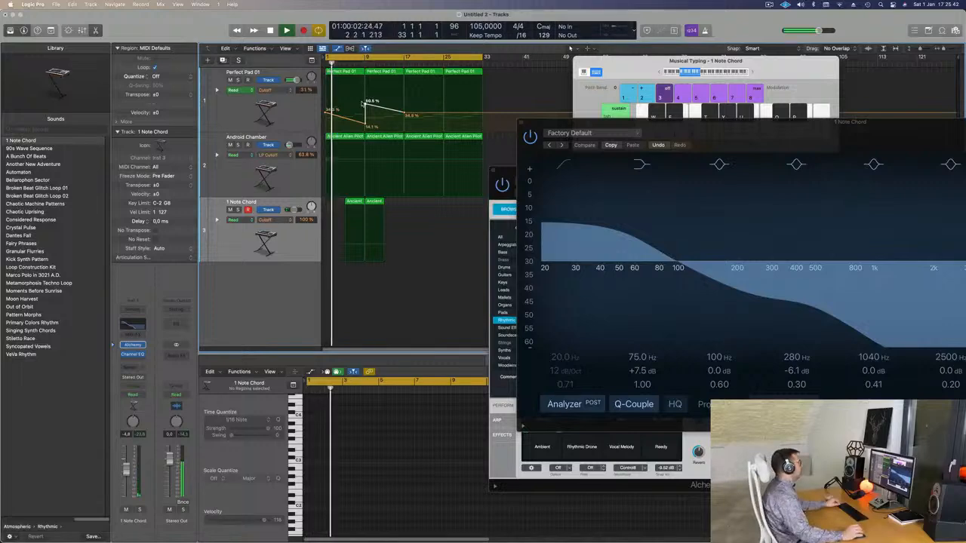
Step: Set the Perfect Pad 01 low Cutoff point just before bar 9 for a short upward ramp, listen, and return to the start
{"action": "left_click_drag", "start_coordinate": [728, 130], "coordinate": [399, 195]}
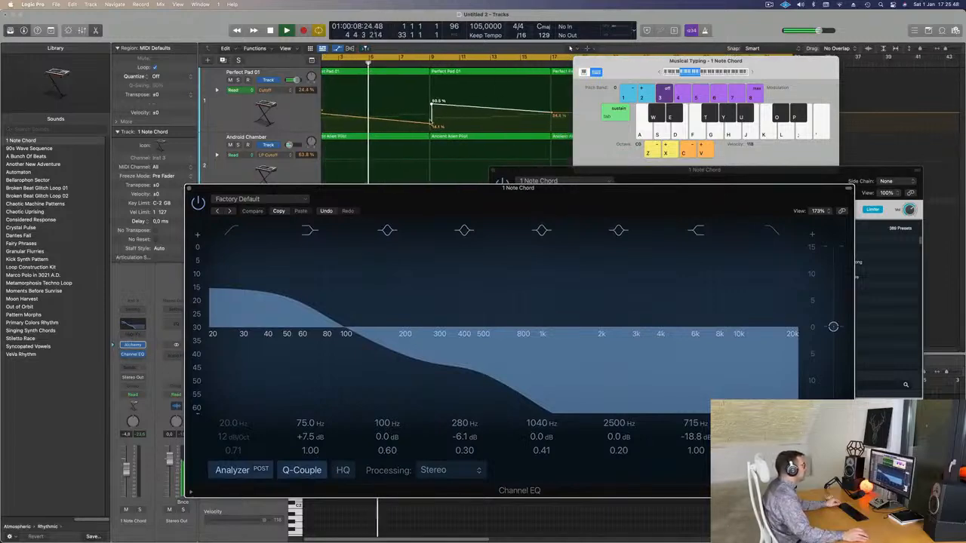
{"action": "left_click_drag", "start_coordinate": [432, 126], "coordinate": [430, 104]}
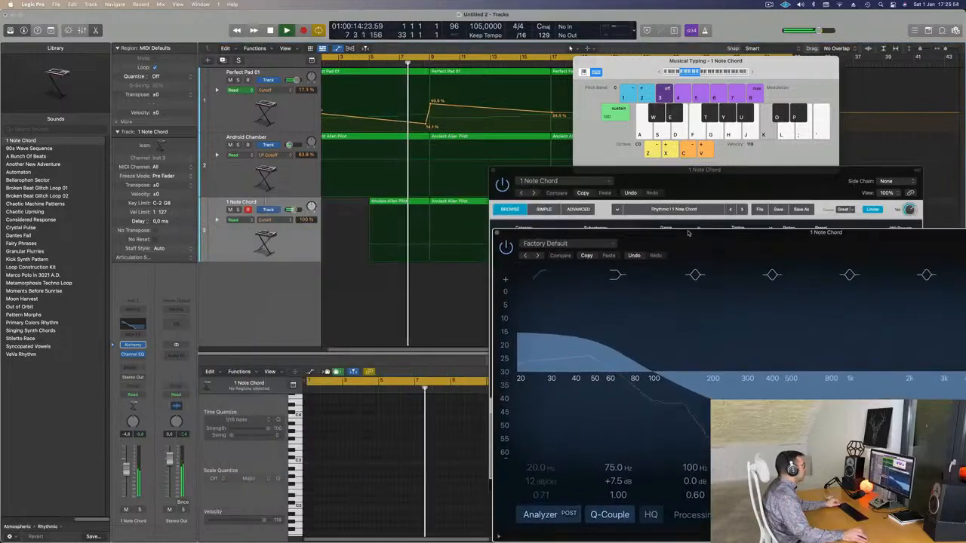
{"action": "scroll", "coordinate": [421, 157], "scroll_direction": "down", "scroll_amount": 5}
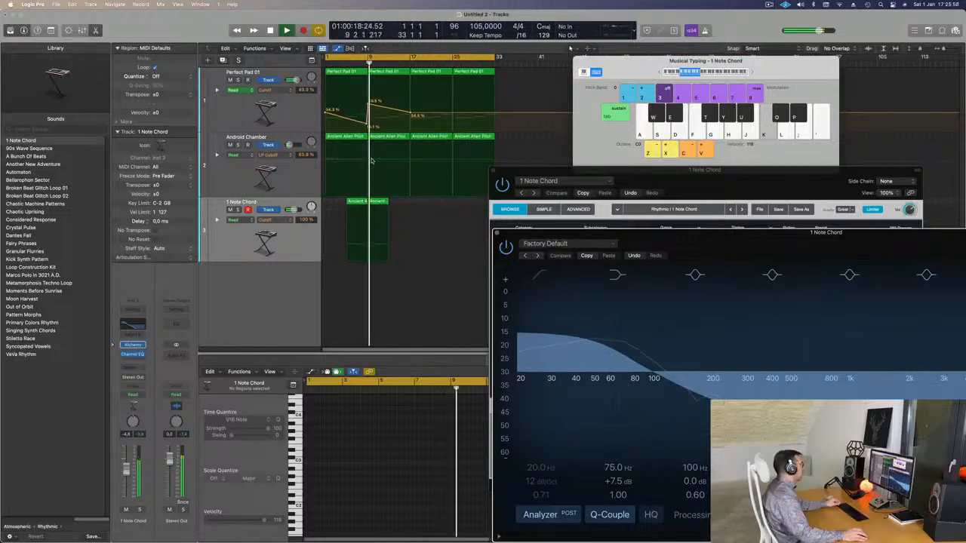
{"action": "key", "text": "Return"}
{"action": "key", "text": "k"}
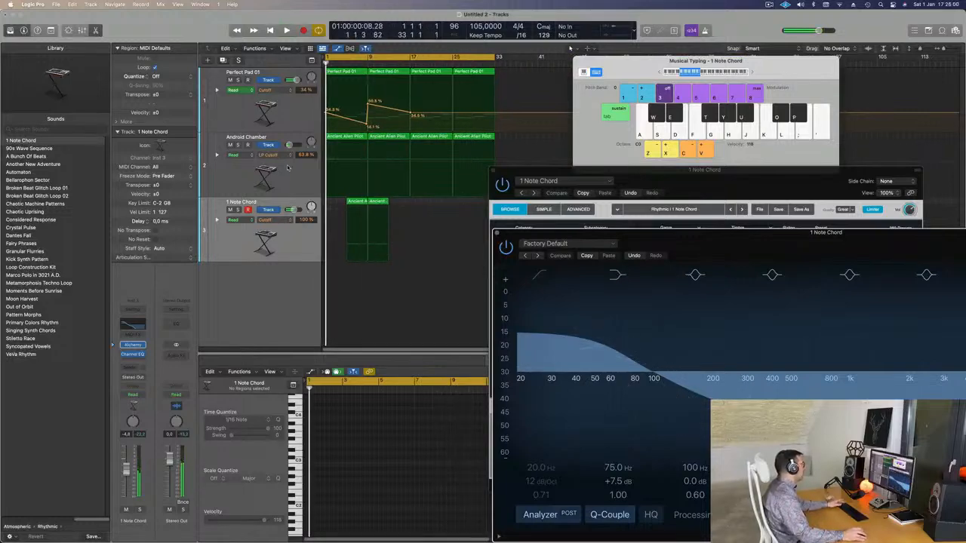
Step: Briefly solo the Android Chamber track to check its sound, and turn the solo off again
{"action": "left_click", "coordinate": [289, 168]}
{"action": "left_click", "coordinate": [239, 145]}
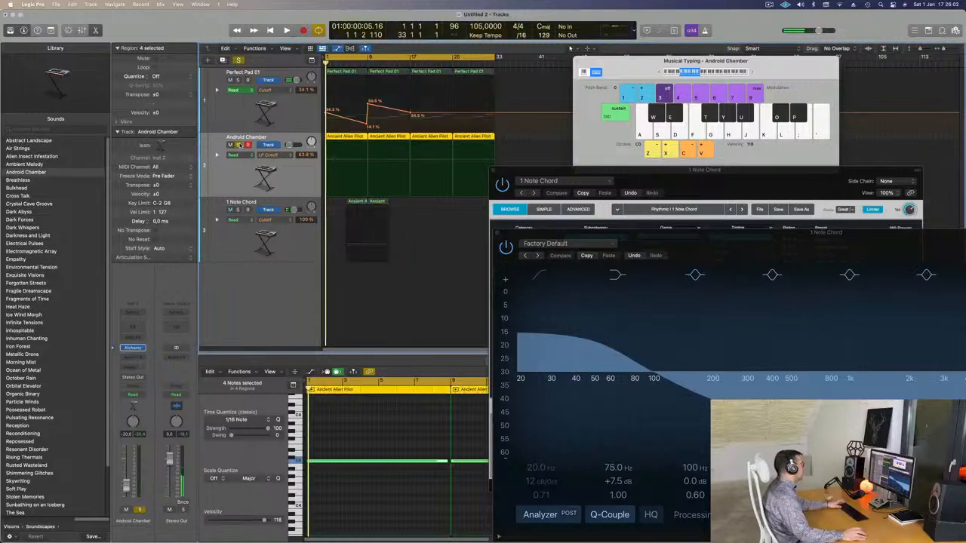
{"action": "left_click", "coordinate": [239, 145]}
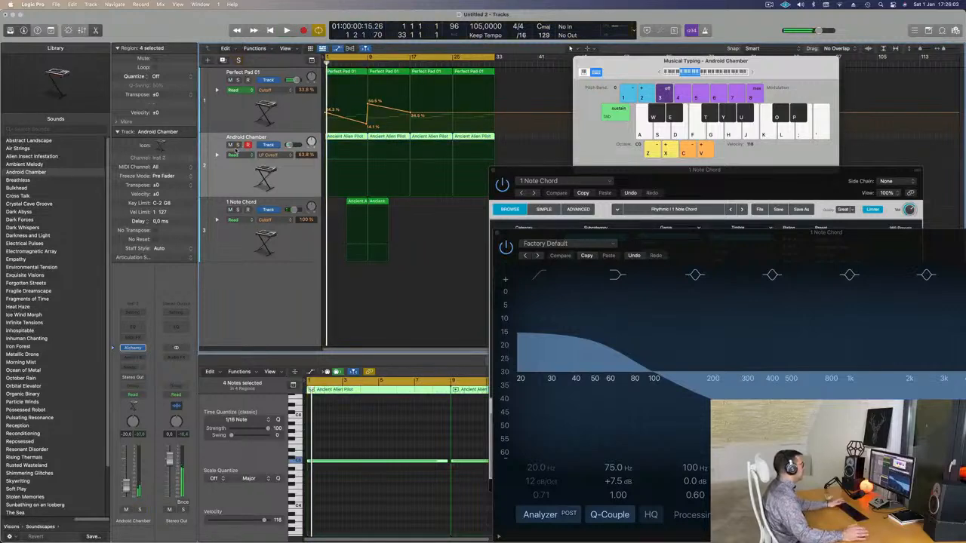
Step: Add LP Cutoff automation points around bars 5, 9 and 13 on the Android Chamber track and start playback
{"action": "left_click", "coordinate": [347, 163]}
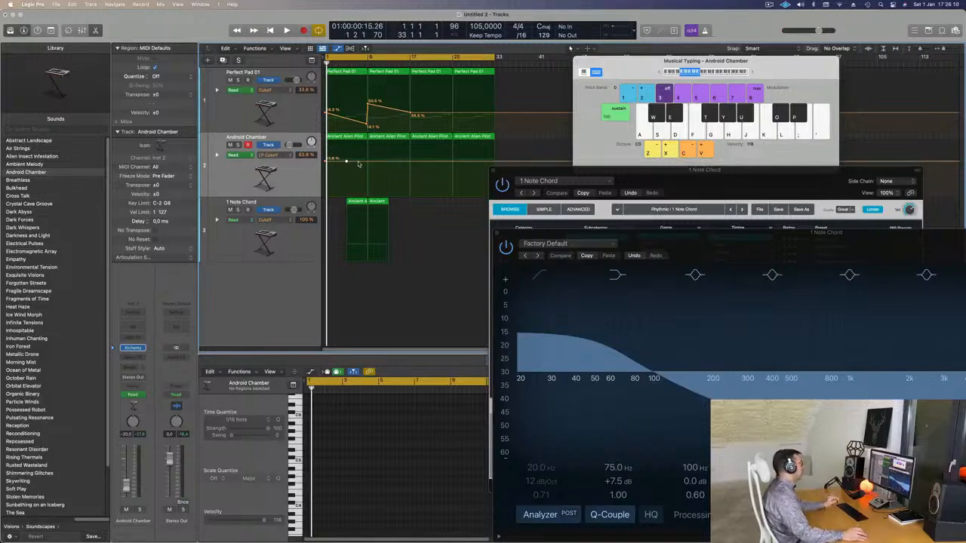
{"action": "left_click", "coordinate": [391, 162]}
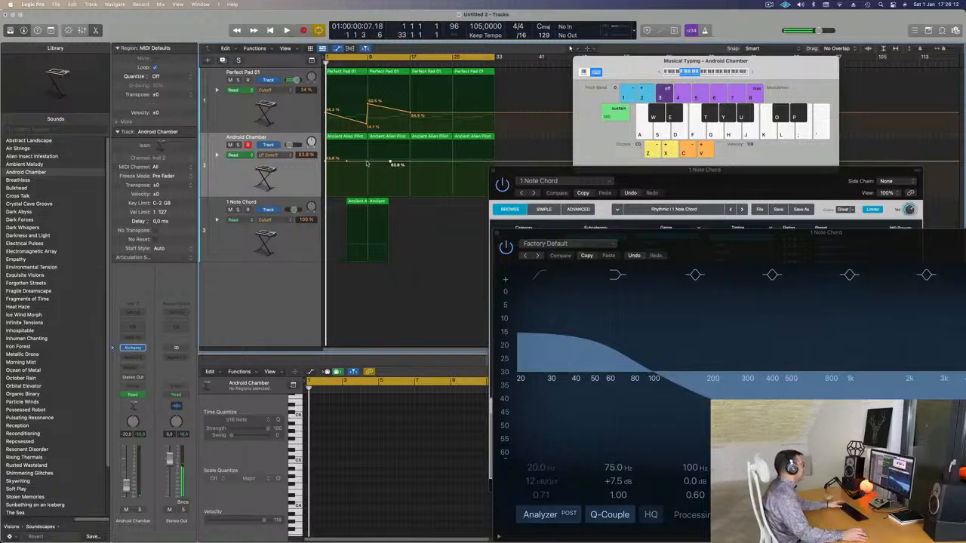
{"action": "key", "text": "space"}
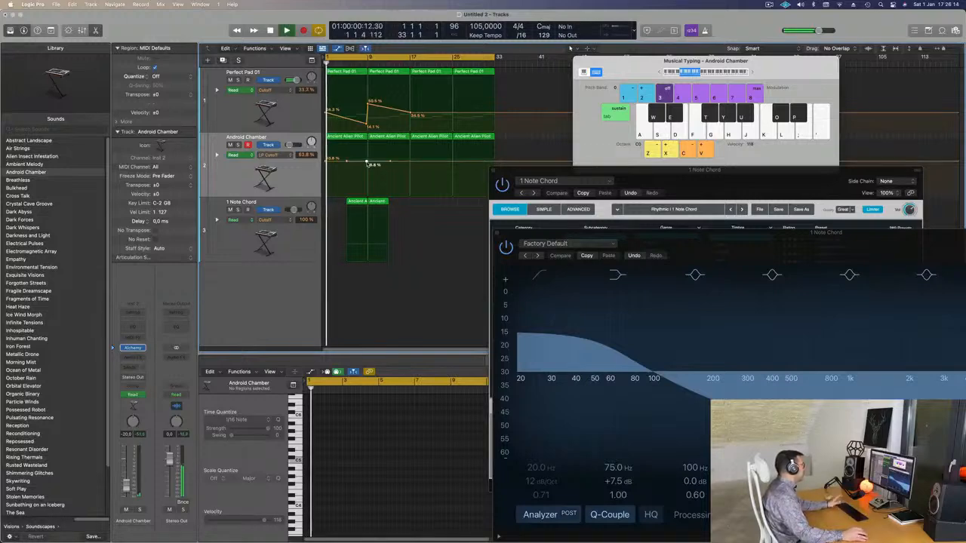
Step: Rename the Android Chamber track as Acufen and return playback to the start
{"action": "left_click", "coordinate": [260, 137]}
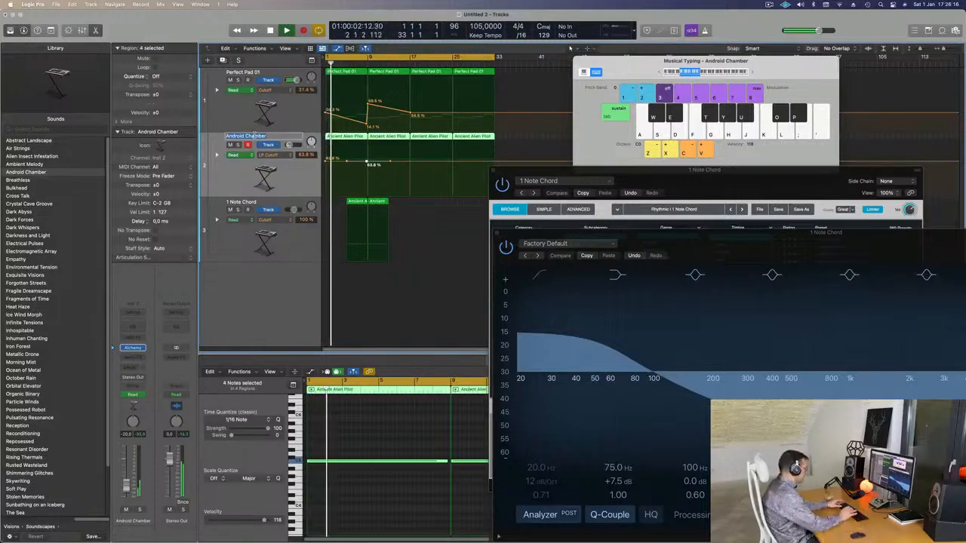
{"action": "type", "text": "Acufen"}
{"action": "key", "text": "Return"}
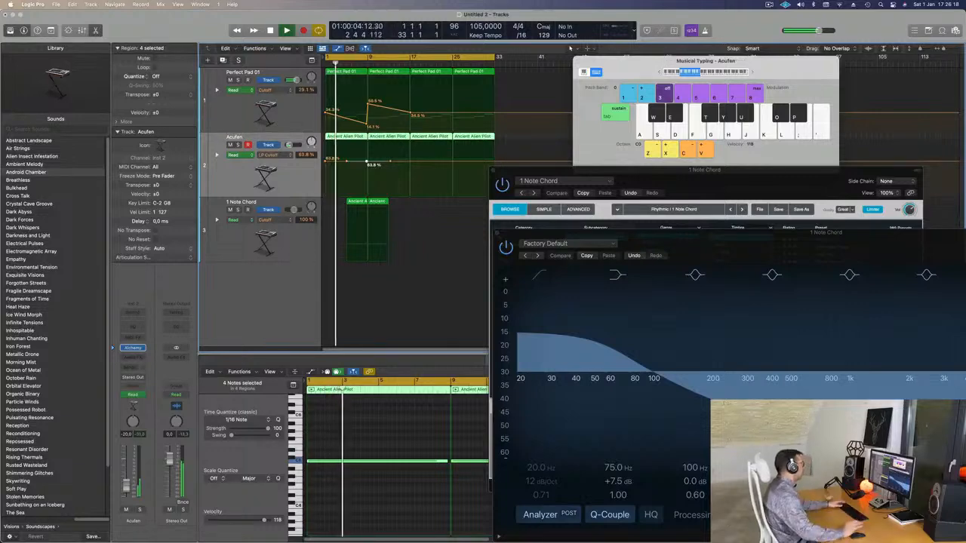
{"action": "key", "text": "Return"}
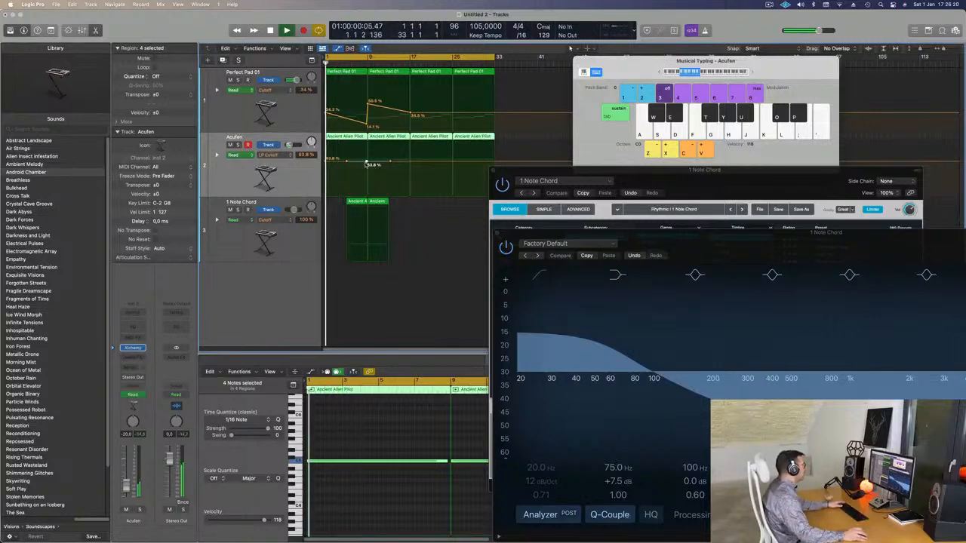
Step: Shape Acufen's LP Cutoff automation to fall from 63.8% at bar 1 to 27.9% at bar 9 and rise to 63.8% at bar 17
{"action": "left_click_drag", "start_coordinate": [367, 163], "coordinate": [409, 163]}
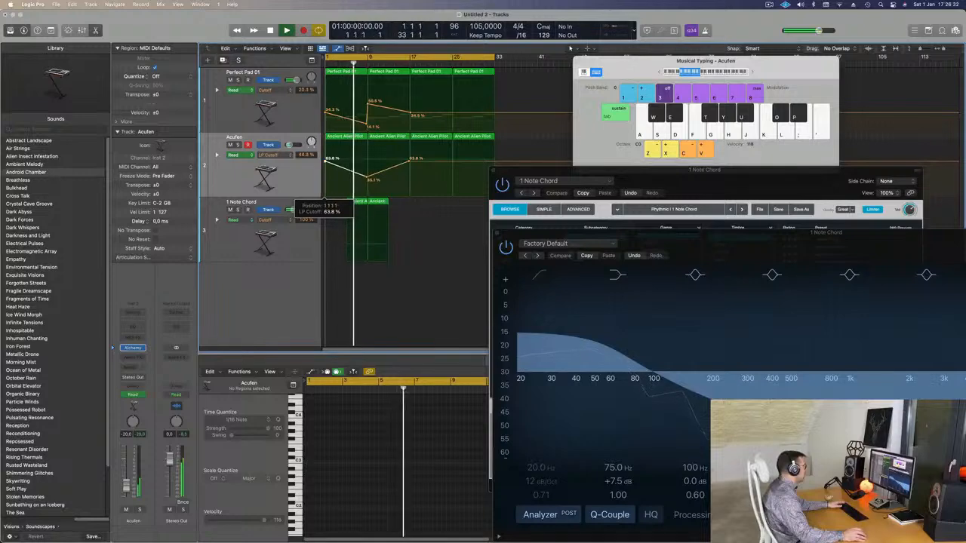
{"action": "left_click", "coordinate": [292, 169]}
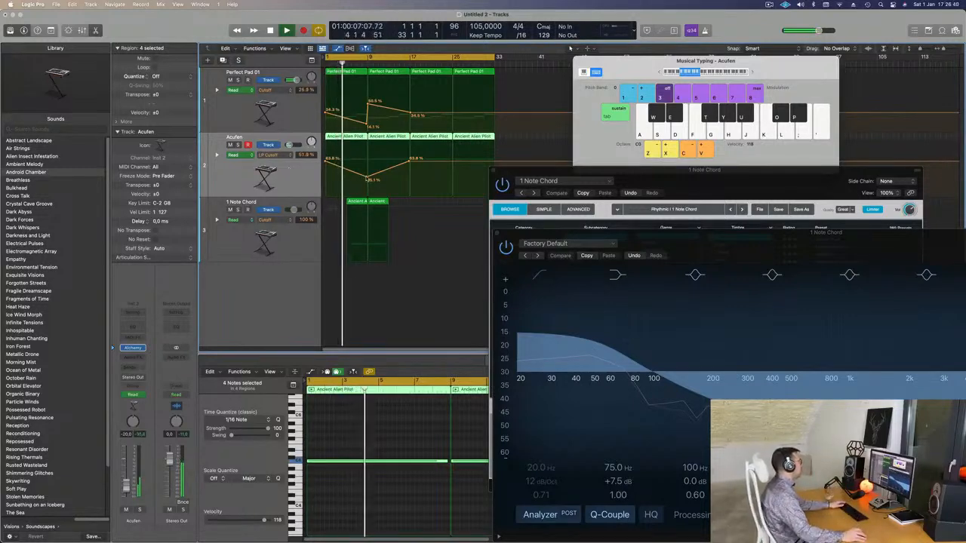
{"action": "left_click_drag", "start_coordinate": [366, 179], "coordinate": [368, 182]}
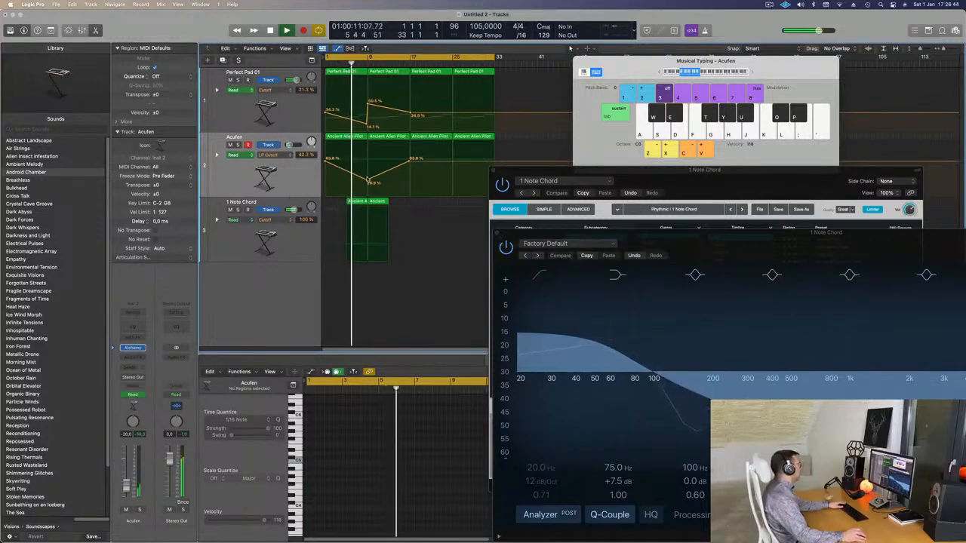
{"action": "left_click_drag", "start_coordinate": [367, 182], "coordinate": [367, 184]}
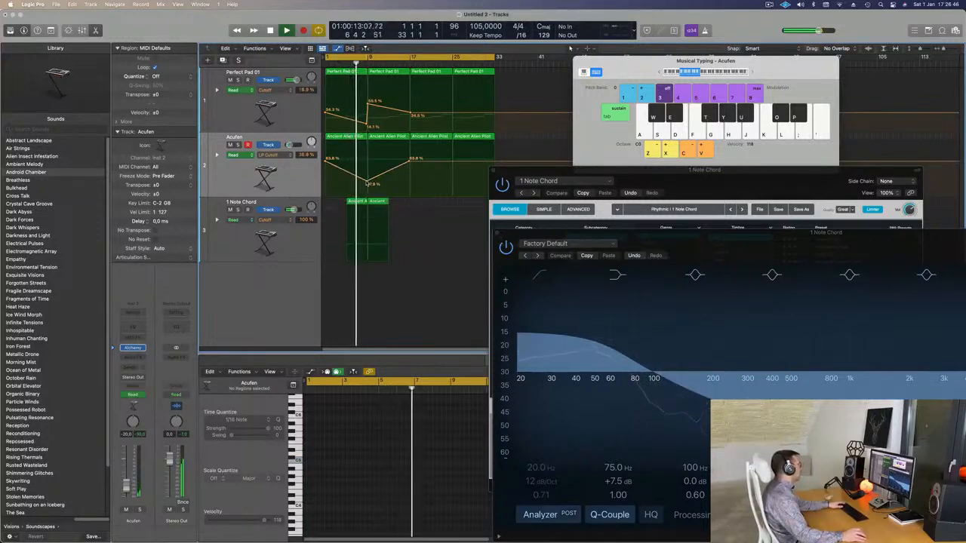
Step: Set Perfect Pad 01's Cutoff to 18.6% just before bar 9 and about 50.5% at bar 9, and replay from the start
{"action": "left_click_drag", "start_coordinate": [366, 125], "coordinate": [367, 124]}
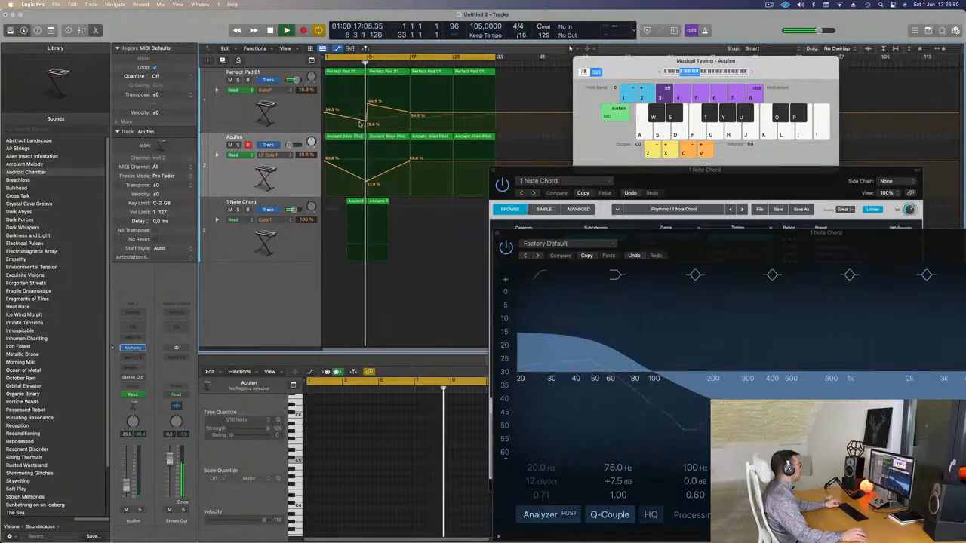
{"action": "scroll", "coordinate": [366, 125], "scroll_direction": "right", "scroll_amount": 1}
{"action": "scroll", "coordinate": [362, 124], "scroll_direction": "left", "scroll_amount": 1}
{"action": "scroll", "coordinate": [363, 124], "scroll_direction": "up", "scroll_amount": 5}
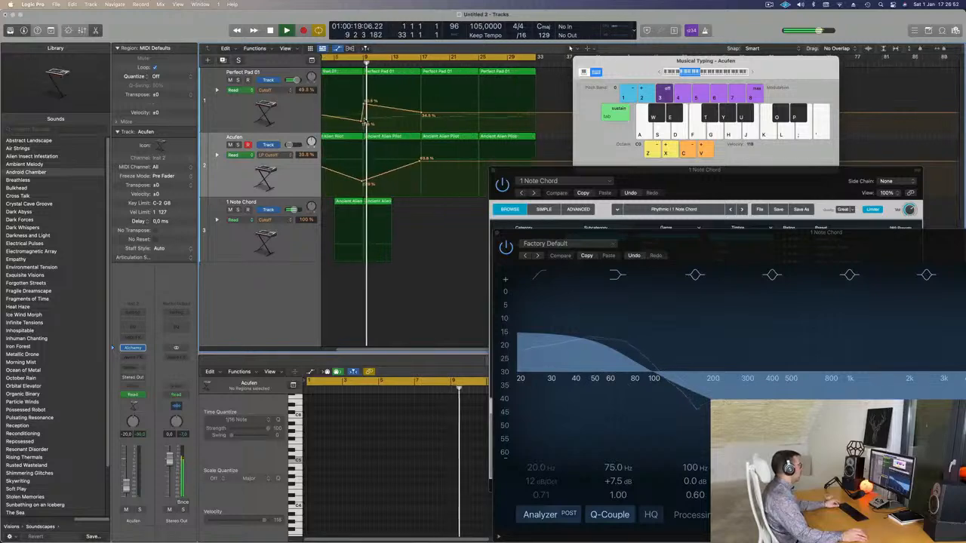
{"action": "scroll", "coordinate": [356, 123], "scroll_direction": "right", "scroll_amount": 1}
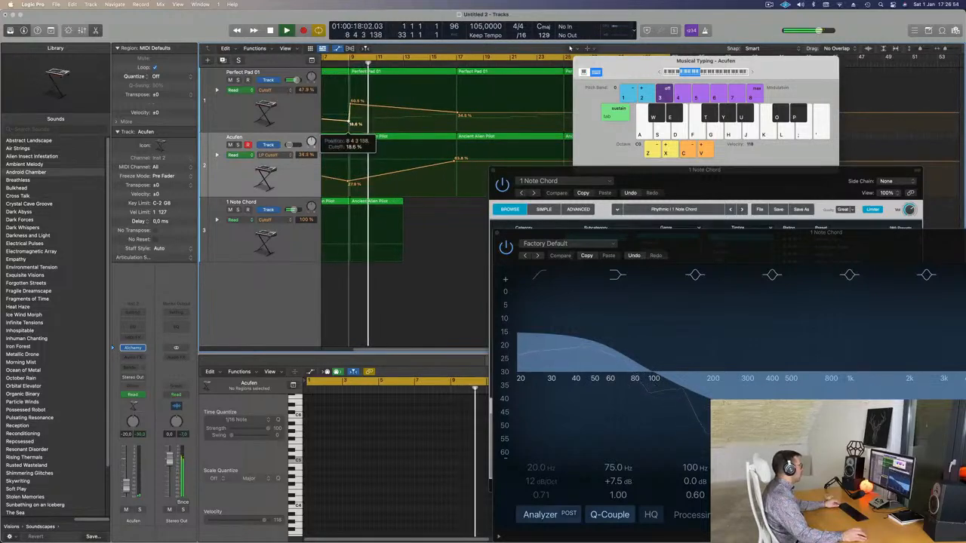
{"action": "left_click_drag", "start_coordinate": [350, 106], "coordinate": [349, 103]}
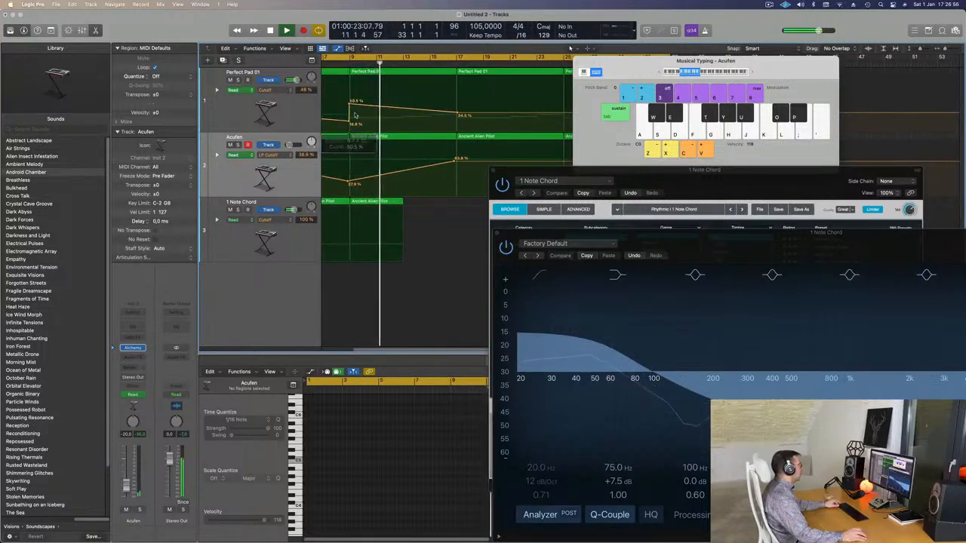
{"action": "scroll", "coordinate": [355, 115], "scroll_direction": "down", "scroll_amount": 3}
{"action": "key", "text": "Return"}
{"action": "scroll", "coordinate": [356, 274], "scroll_direction": "down", "scroll_amount": 3}
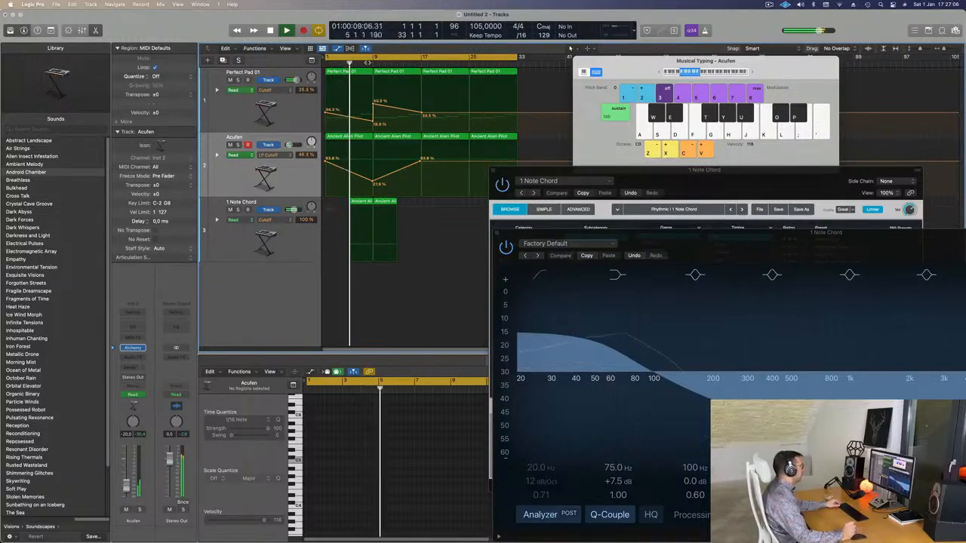
Step: Duplicate the Acufen track with its instrument settings onto a new track above 1 Note Chord
{"action": "left_click", "coordinate": [292, 246]}
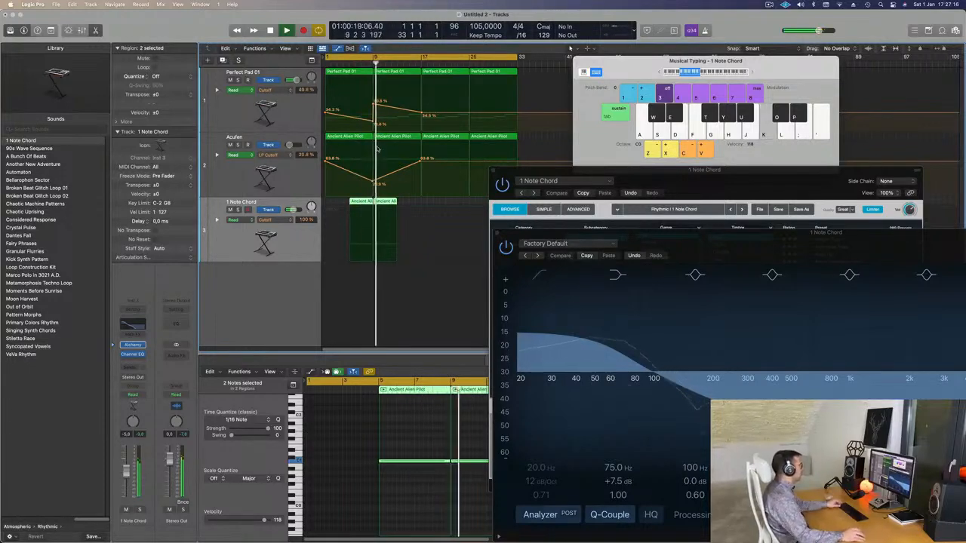
{"action": "key", "text": "super+Right"}
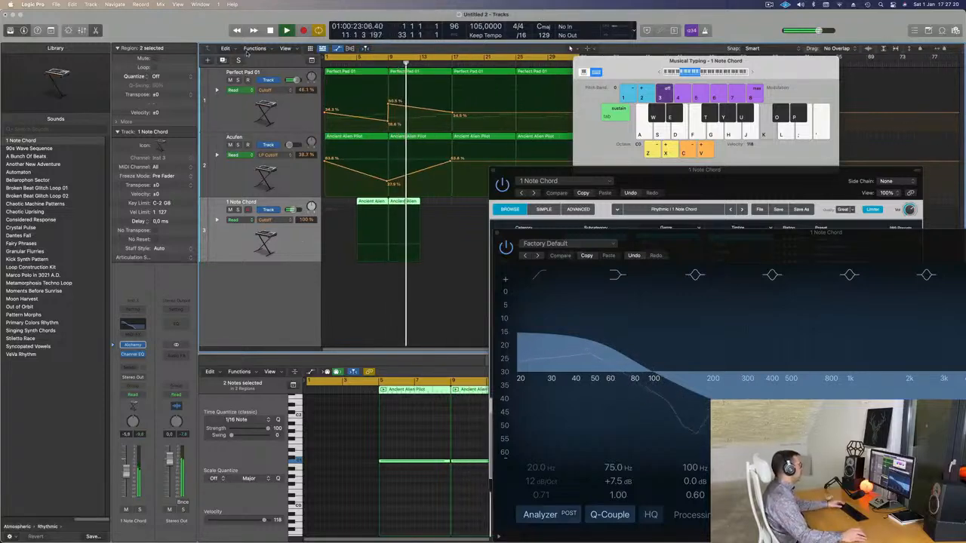
{"action": "key", "text": "Up"}
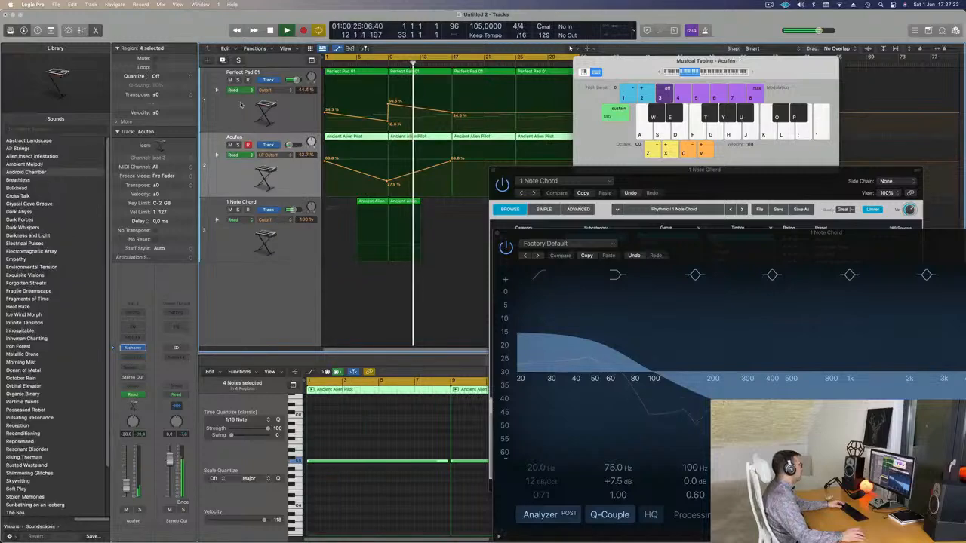
{"action": "key", "text": "super+d"}
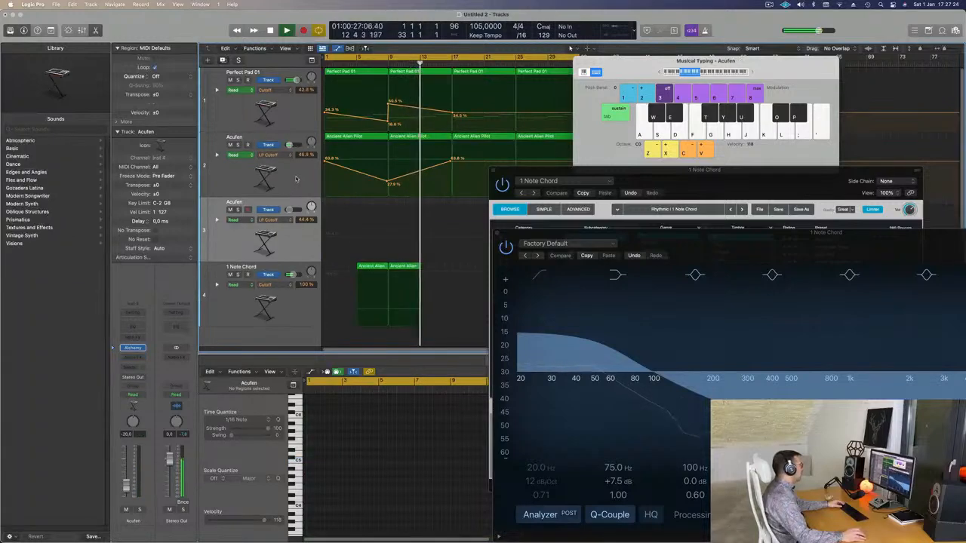
Step: Copy the first Ancient Alien Pilot region from the original Acufen track to bar 1 of the duplicate track
{"action": "left_click", "coordinate": [297, 178]}
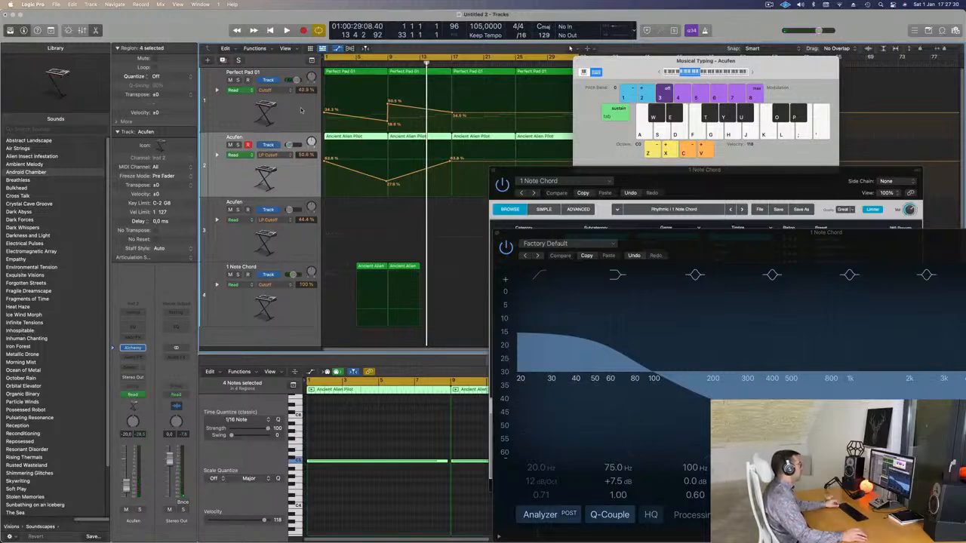
{"action": "left_click", "coordinate": [352, 137]}
{"action": "left_click_drag", "start_coordinate": [356, 139], "coordinate": [344, 207]}
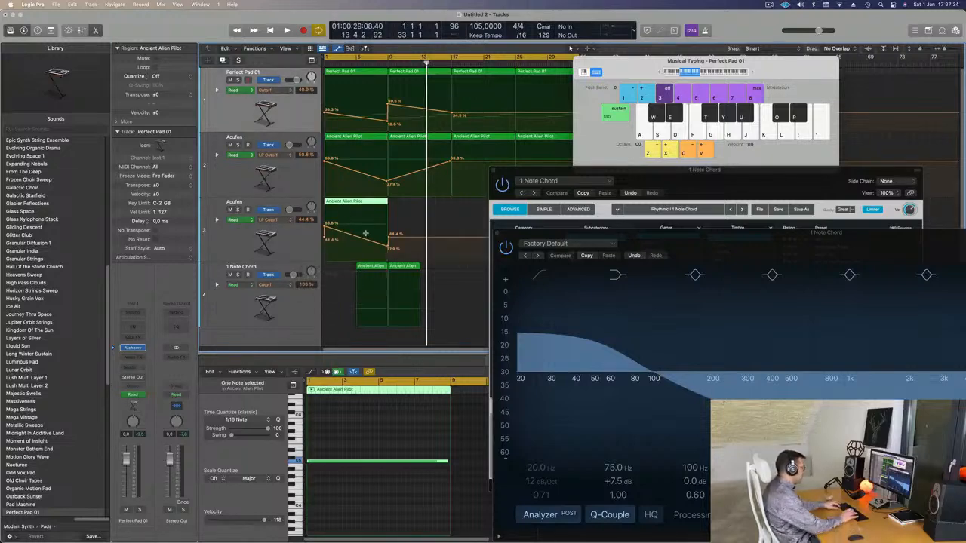
Step: Delete all the automation on the duplicate Acufen track, keeping Perfect Pad 01's automation
{"action": "key", "text": "ctrl+super+BackSpace"}
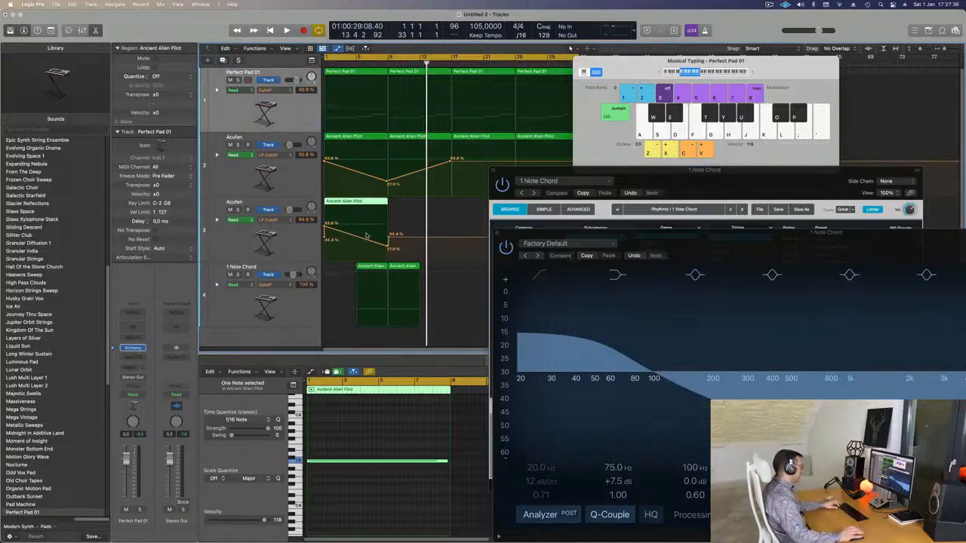
{"action": "key", "text": "super+z"}
{"action": "left_click", "coordinate": [296, 243]}
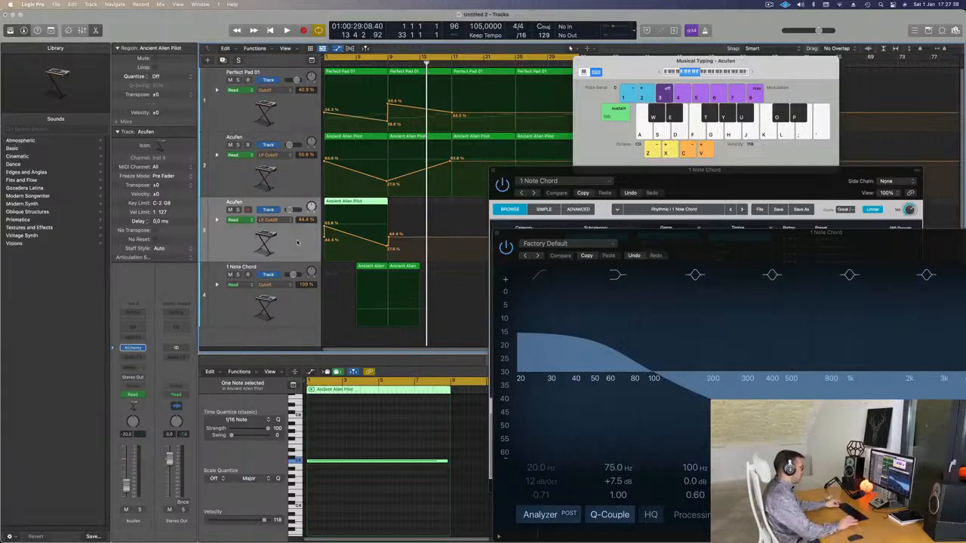
{"action": "key", "text": "ctrl+super+BackSpace"}
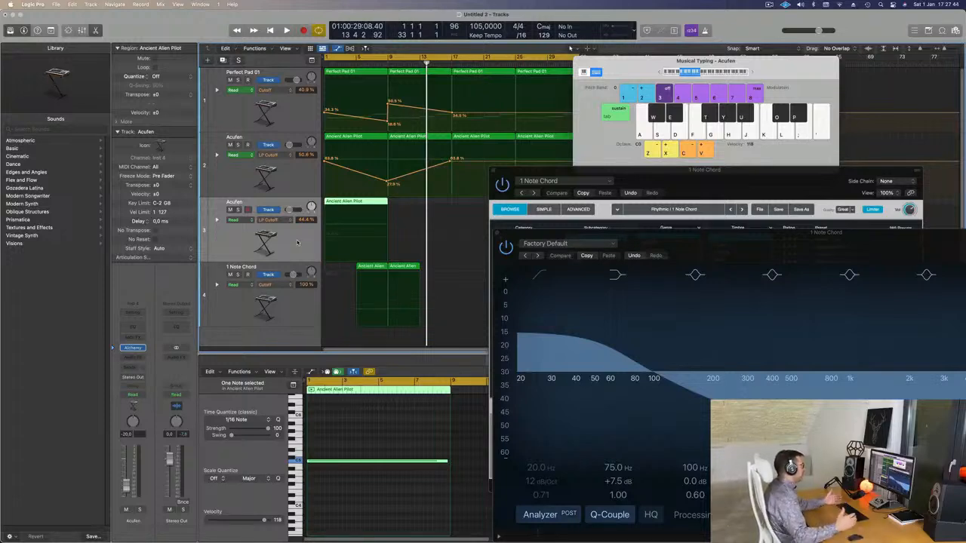
Step: Move the duplicate Acufen track's region to bar 7 and cut off everything after bar 9, splitting the crossing note
{"action": "key", "text": "space"}
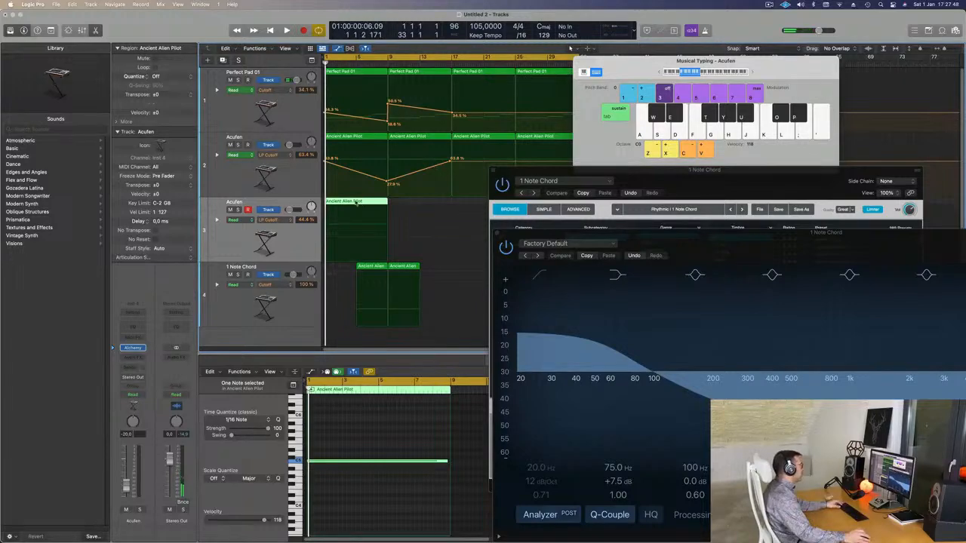
{"action": "left_click_drag", "start_coordinate": [356, 203], "coordinate": [411, 206]}
{"action": "left_click", "coordinate": [411, 205]}
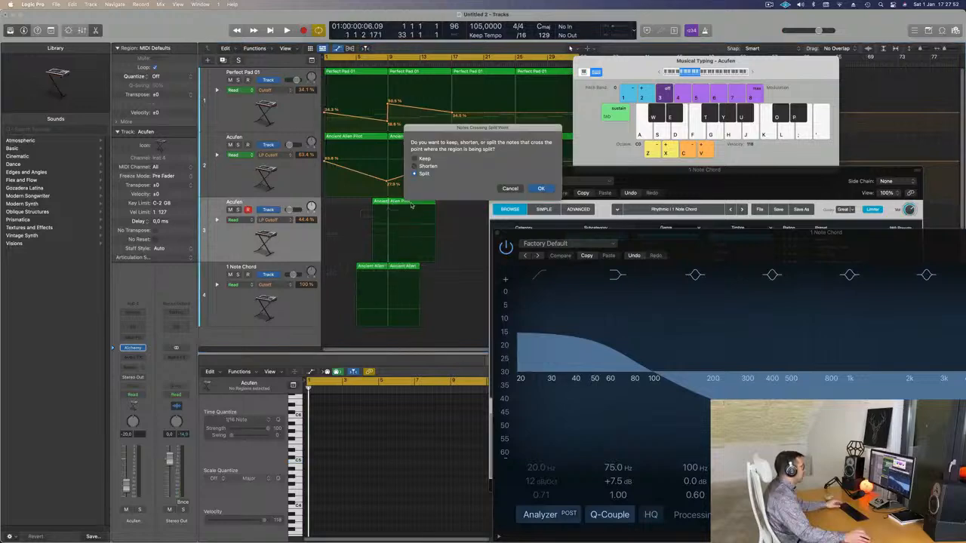
{"action": "key", "text": "Return"}
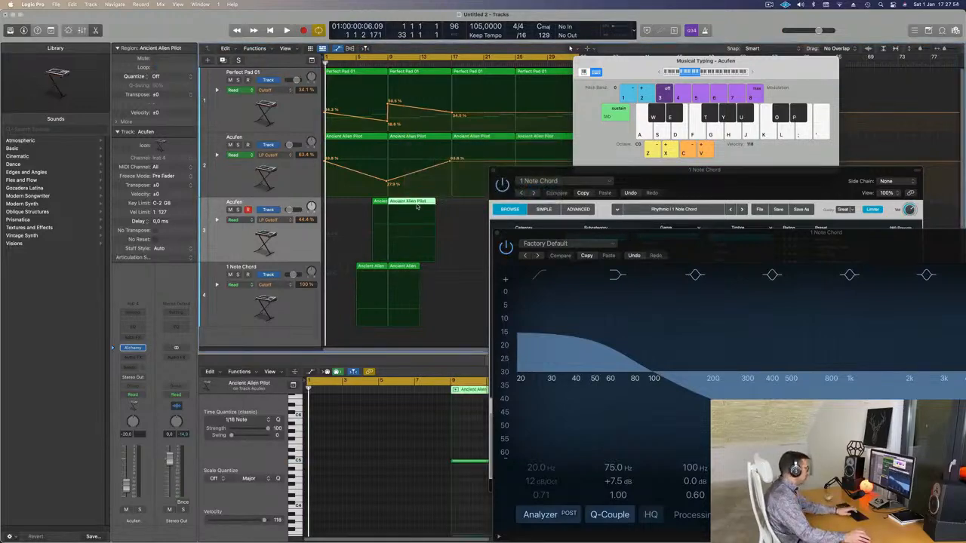
{"action": "key", "text": "Delete"}
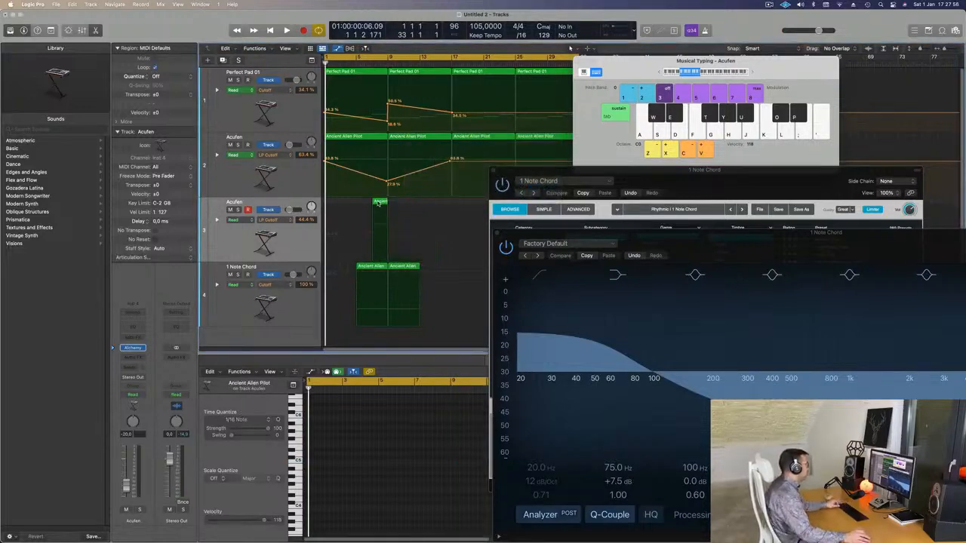
Step: Move the shortened region on the duplicate Acufen track to bar 8 so that it straddles bar 9
{"action": "key", "text": "super+Right"}
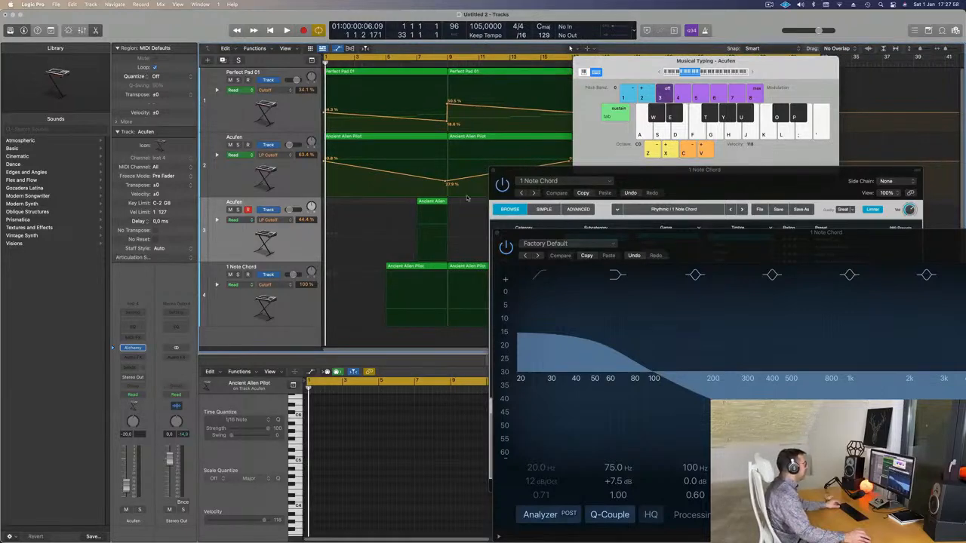
{"action": "left_click_drag", "start_coordinate": [429, 201], "coordinate": [445, 200]}
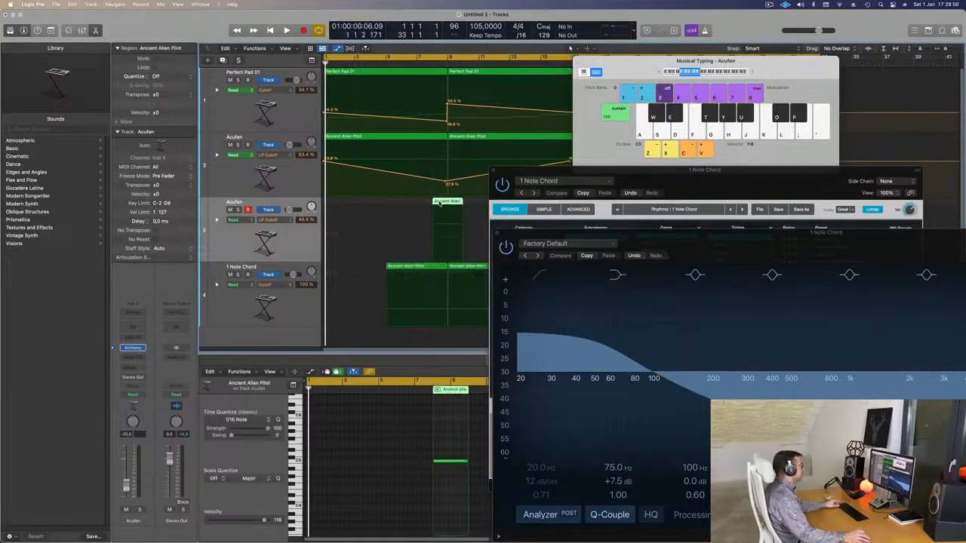
{"action": "key", "text": "super+Left"}
Step: Move the Alchemy window aside and play the arrangement from the start with all four tracks in view
{"action": "left_click_drag", "start_coordinate": [573, 175], "coordinate": [618, 123]}
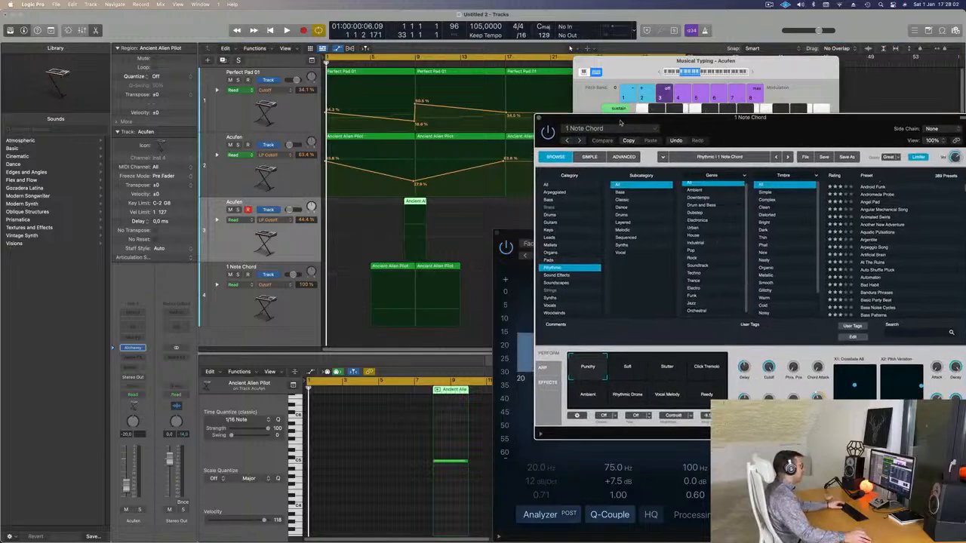
{"action": "key", "text": "space"}
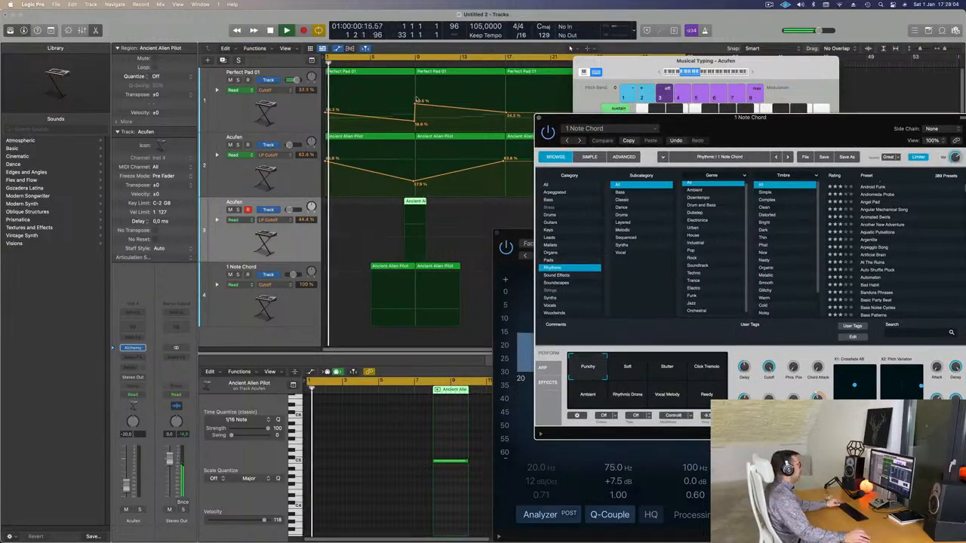
{"action": "key", "text": "super+Left"}
{"action": "key", "text": "super+Left"}
{"action": "key", "text": "super+Right"}
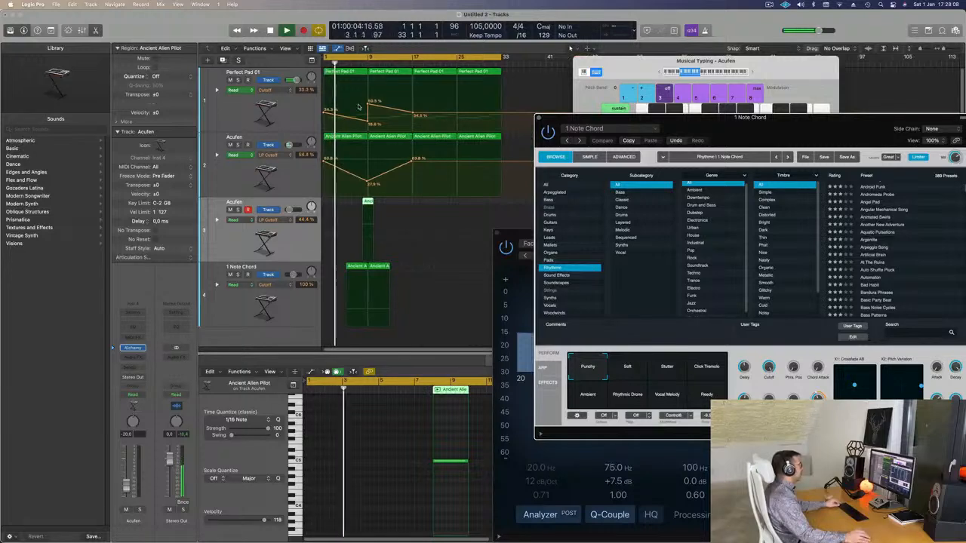
Step: Select the 1 Note Chord track during playback and lower its volume to -8.2 dB
{"action": "key", "text": "super+Right"}
{"action": "key", "text": "super+Left"}
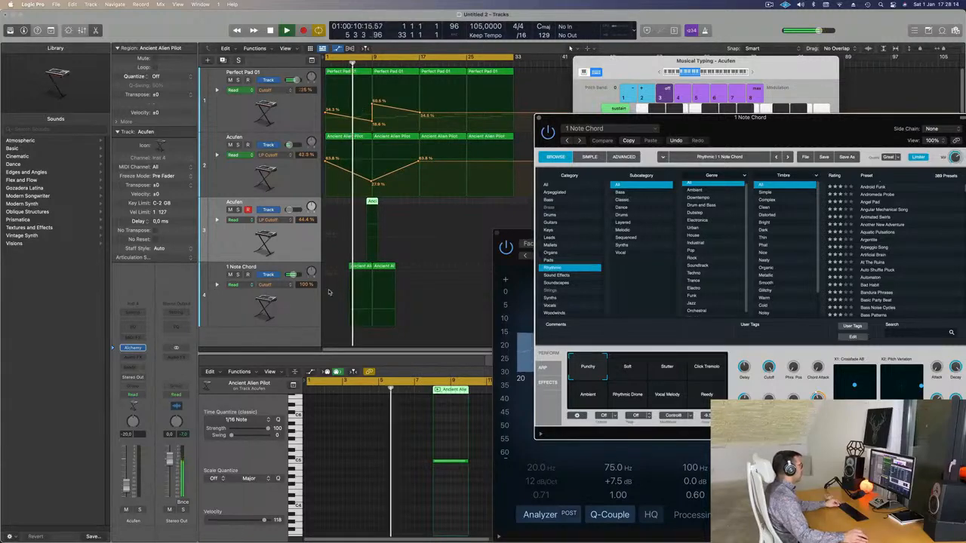
{"action": "left_click", "coordinate": [288, 304]}
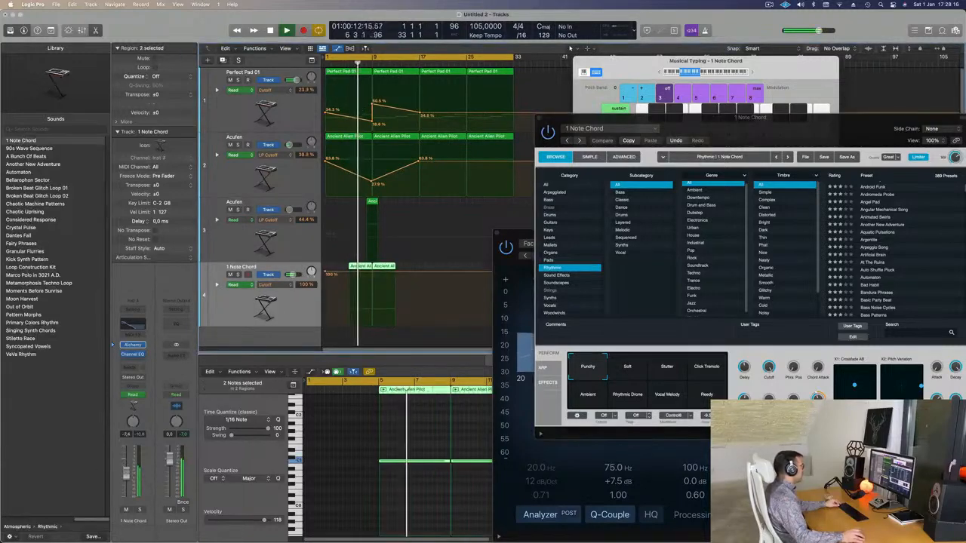
{"action": "left_click", "coordinate": [133, 326]}
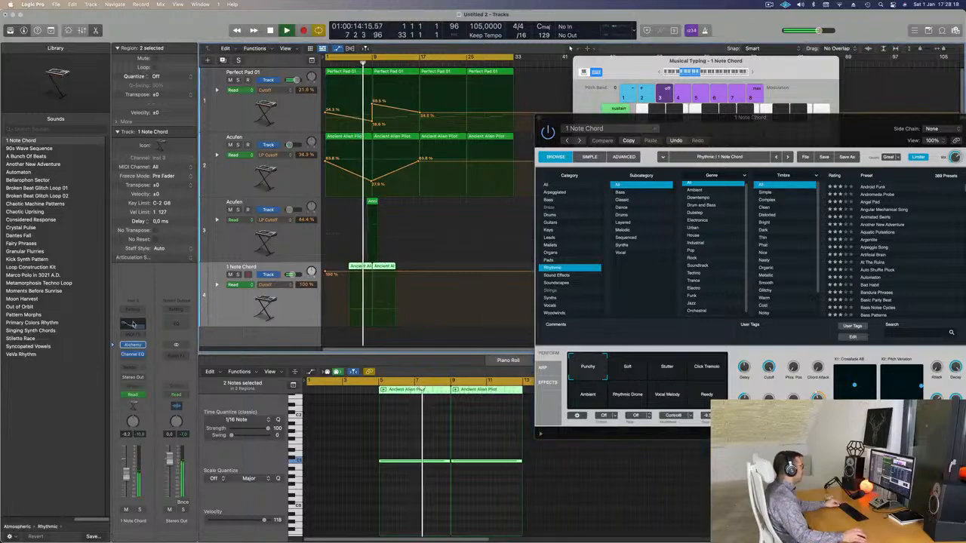
Step: Load the Alpha Pad preset from the Strings category into the duplicate Acufen track's Alchemy instrument
{"action": "key", "text": "super+Right"}
{"action": "key", "text": "super+Right"}
{"action": "key", "text": "super+Right"}
{"action": "key", "text": "super+Right"}
{"action": "key", "text": "super+Right"}
{"action": "key", "text": "super+Right"}
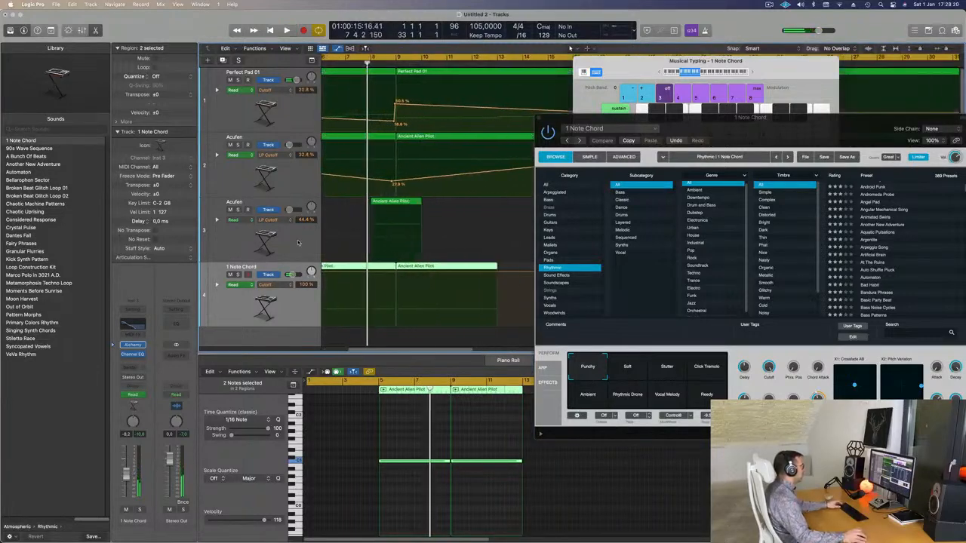
{"action": "left_click", "coordinate": [298, 243]}
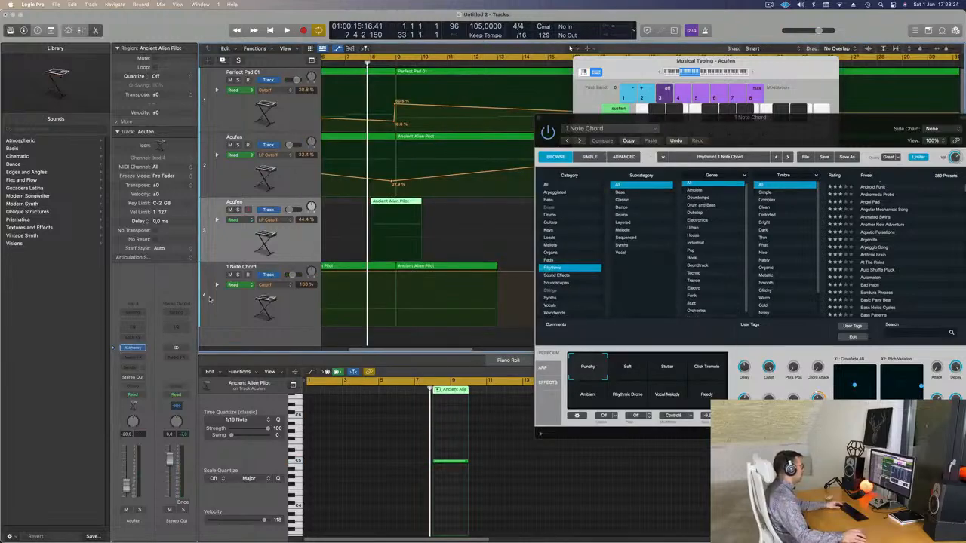
{"action": "left_click", "coordinate": [133, 348]}
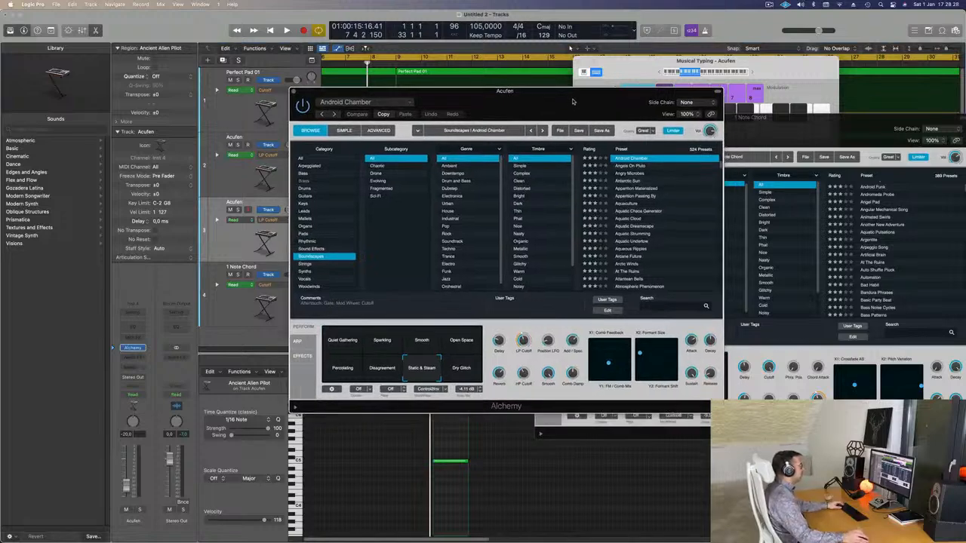
{"action": "left_click_drag", "start_coordinate": [572, 101], "coordinate": [546, 92]}
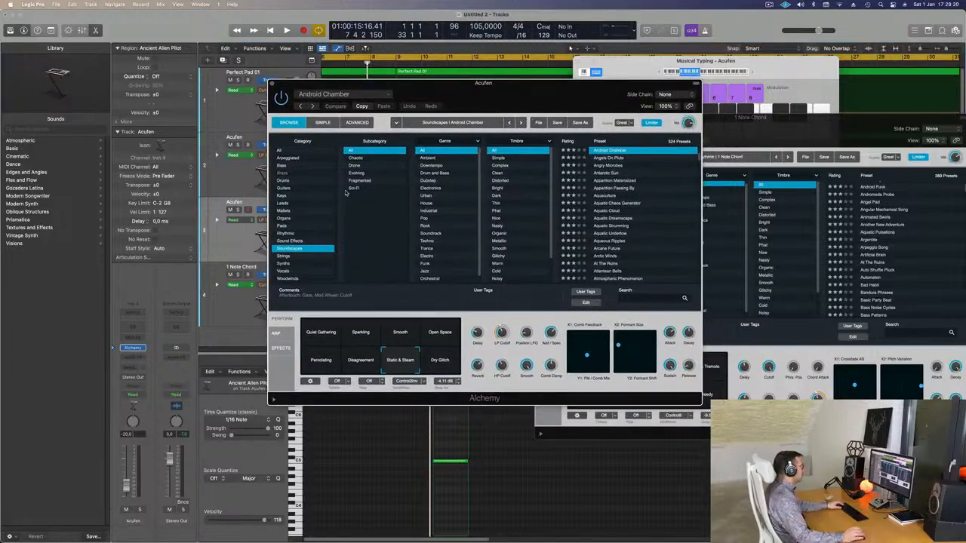
{"action": "left_click", "coordinate": [284, 257]}
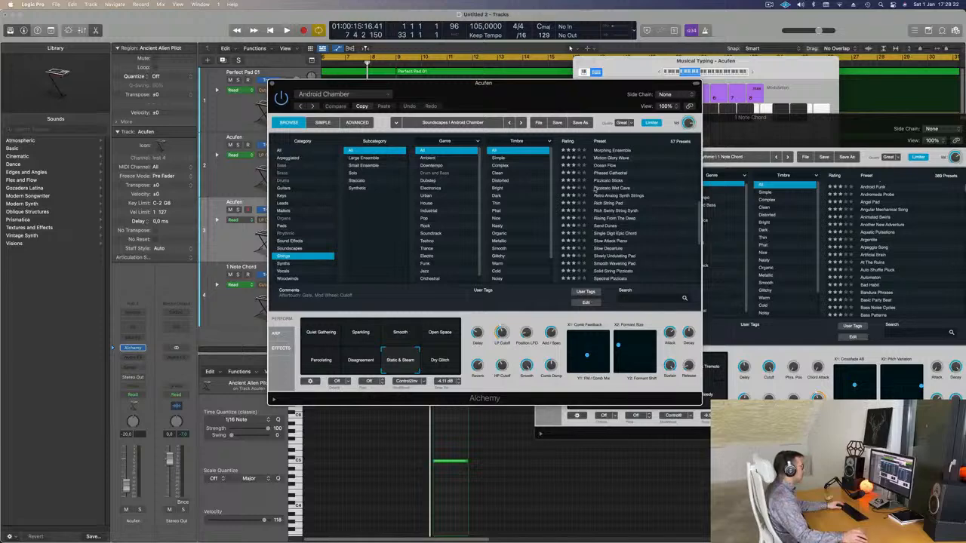
{"action": "scroll", "coordinate": [620, 189], "scroll_direction": "up", "scroll_amount": 10}
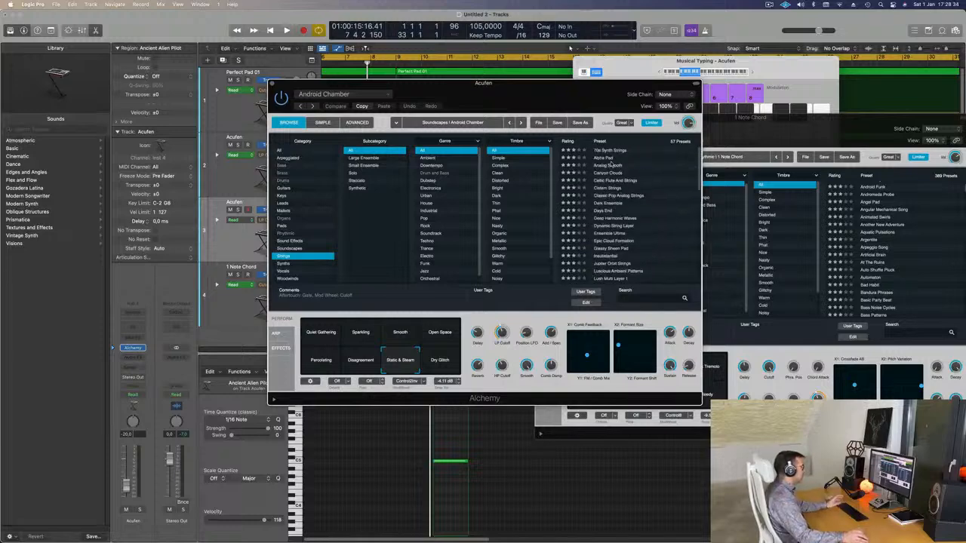
{"action": "left_click", "coordinate": [609, 158]}
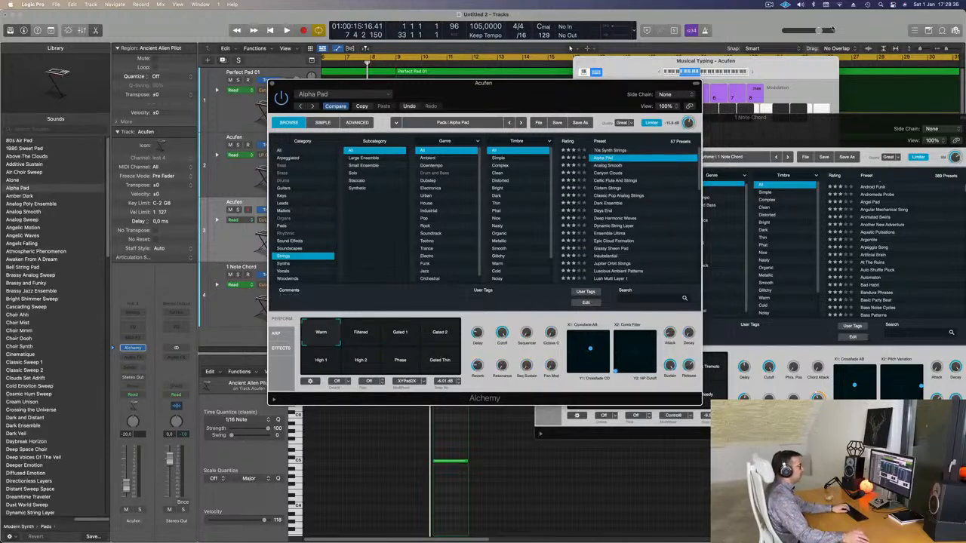
Step: Audition the Alpha Pad preset with a few Musical Typing notes in a higher octave
{"action": "left_click", "coordinate": [753, 72]}
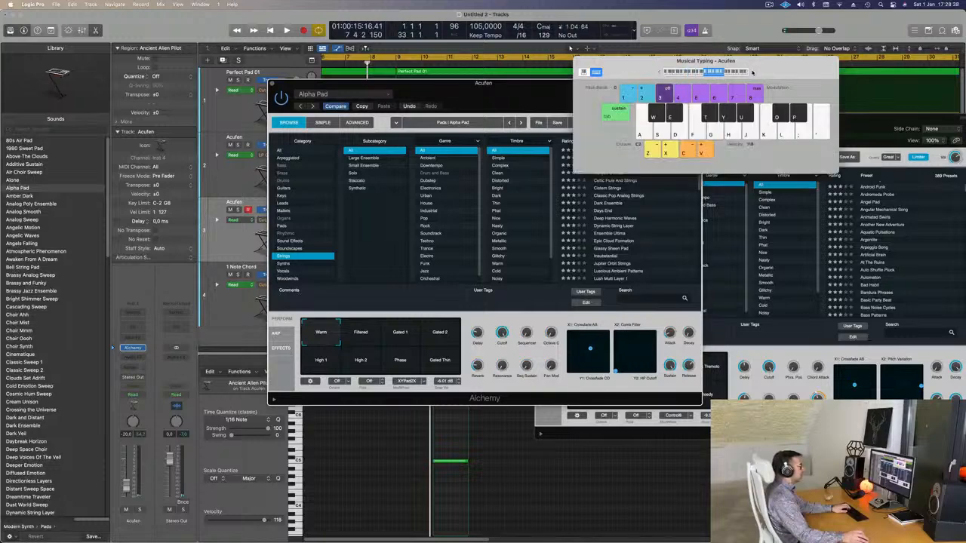
{"action": "key", "text": "j"}
{"action": "key", "text": "k"}
{"action": "left_click_drag", "start_coordinate": [769, 74], "coordinate": [822, 69]}
{"action": "key", "text": "j"}
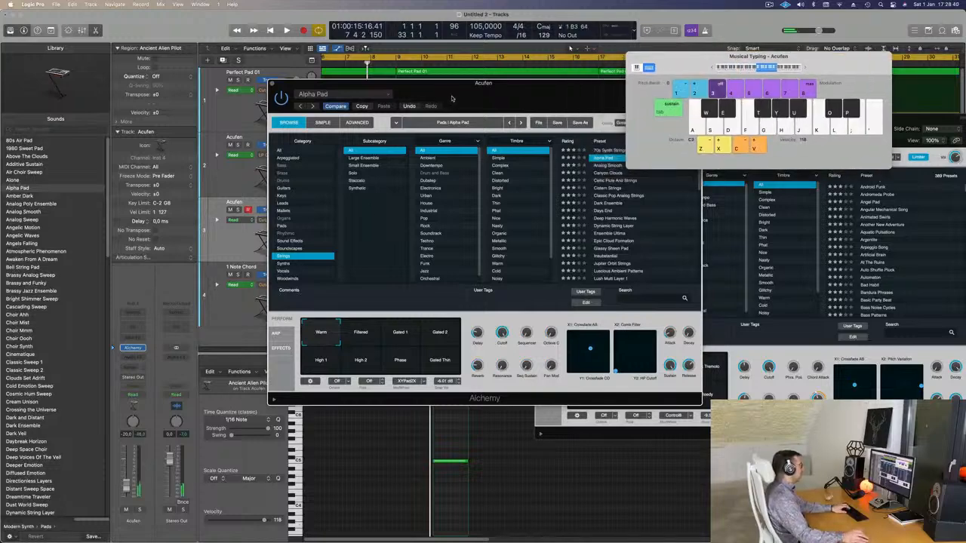
Step: Send the duplicate Acufen track to Bus 1 and insert a SilverVerb reverb on the resulting aux channel
{"action": "left_click_drag", "start_coordinate": [394, 83], "coordinate": [565, 101]}
{"action": "left_click", "coordinate": [130, 368]}
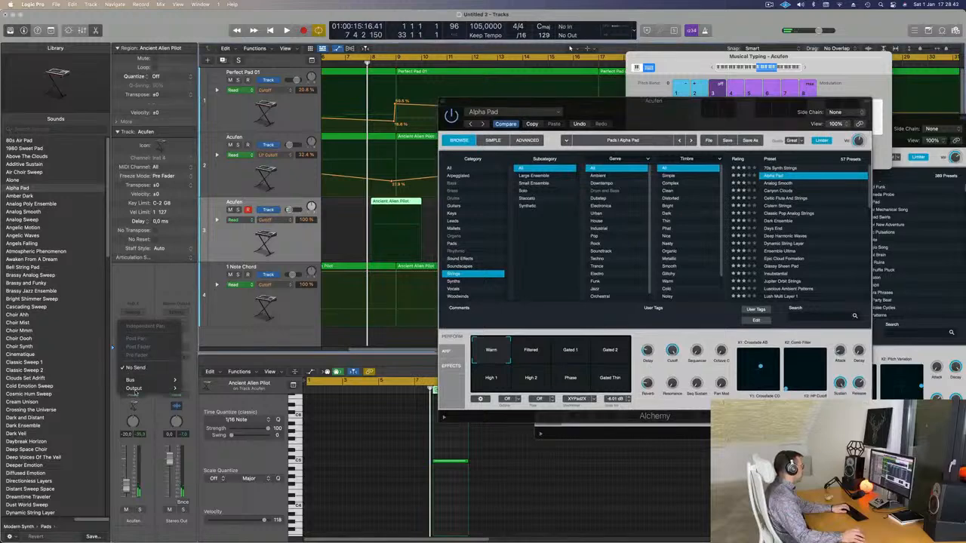
{"action": "mouse_move", "coordinate": [141, 380]}
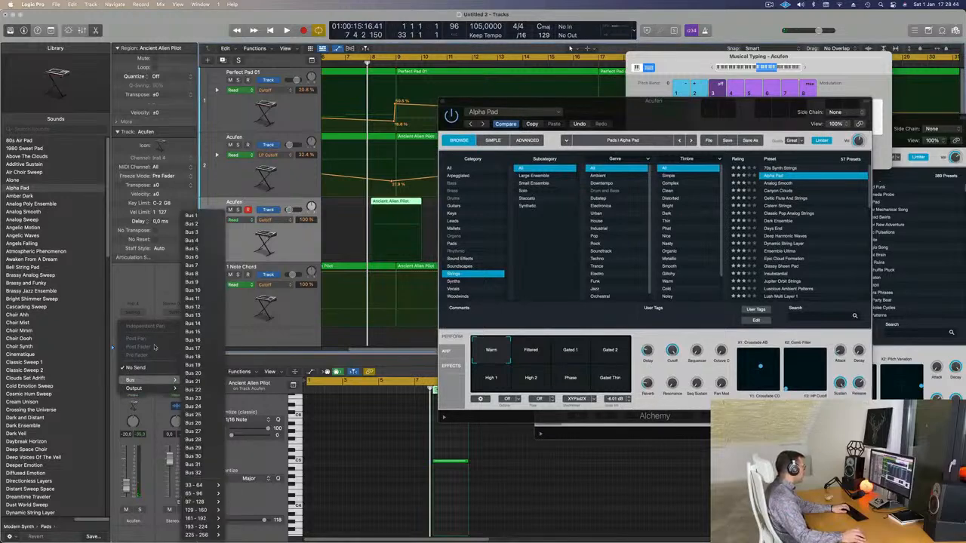
{"action": "left_click", "coordinate": [191, 215]}
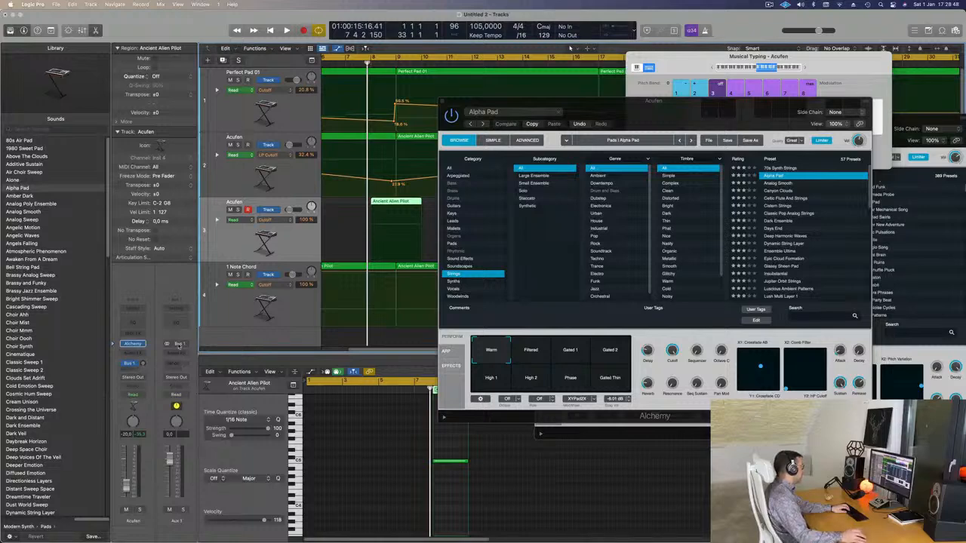
{"action": "left_click", "coordinate": [175, 355]}
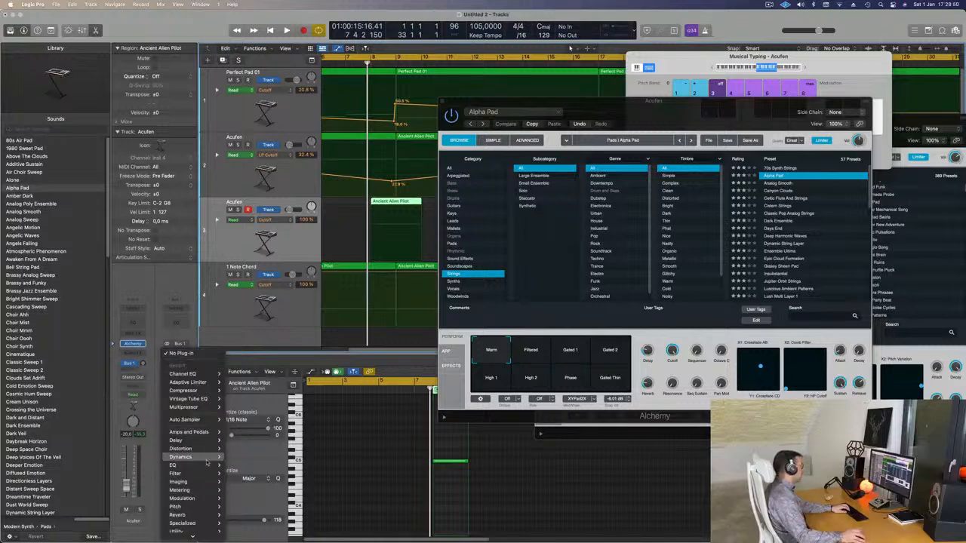
{"action": "mouse_move", "coordinate": [181, 515]}
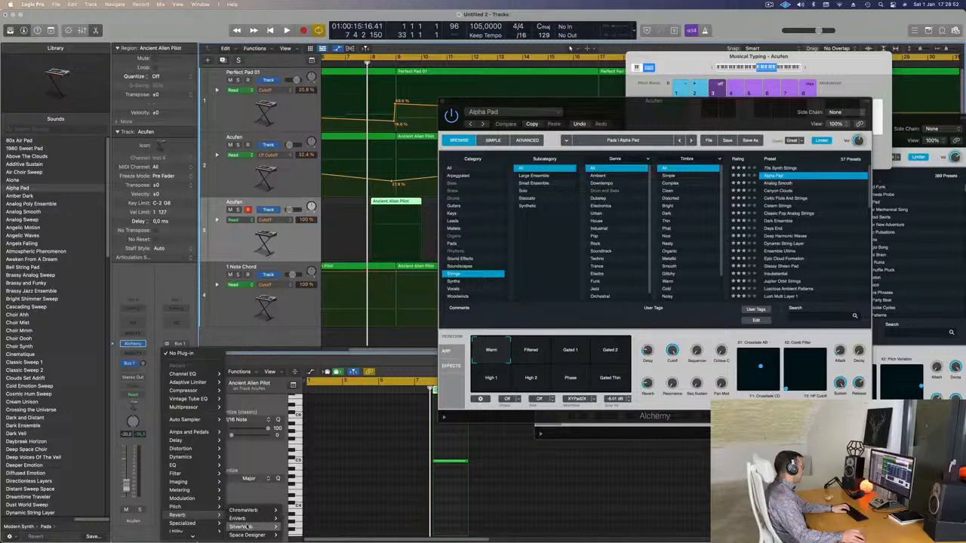
{"action": "left_click", "coordinate": [292, 527]}
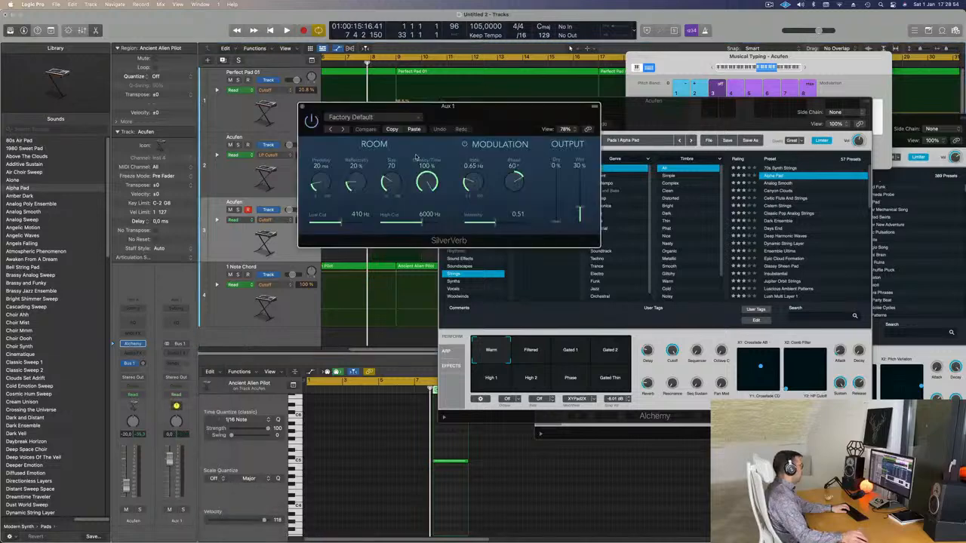
Step: Load the grandiose preset in SilverVerb and raise the duplicate Acufen track's send level to Bus 1
{"action": "left_click", "coordinate": [393, 120]}
{"action": "left_click", "coordinate": [343, 272]}
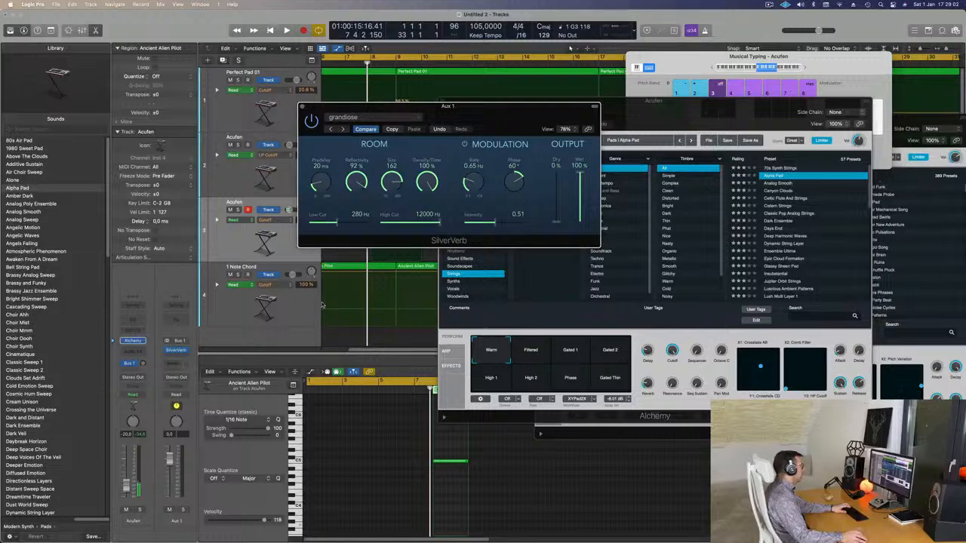
{"action": "left_click", "coordinate": [145, 378]}
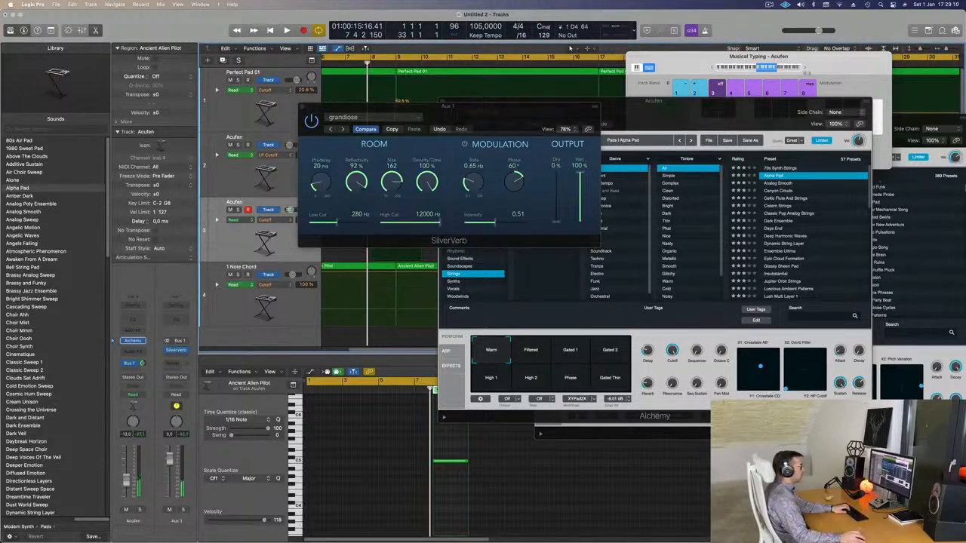
Step: Filter Alchemy's Strings presets by the Nasty timbre and load Middle Eastern Dreams on the duplicate Acufen track
{"action": "left_click_drag", "start_coordinate": [459, 114], "coordinate": [947, 229]}
{"action": "left_click_drag", "start_coordinate": [591, 110], "coordinate": [448, 125]}
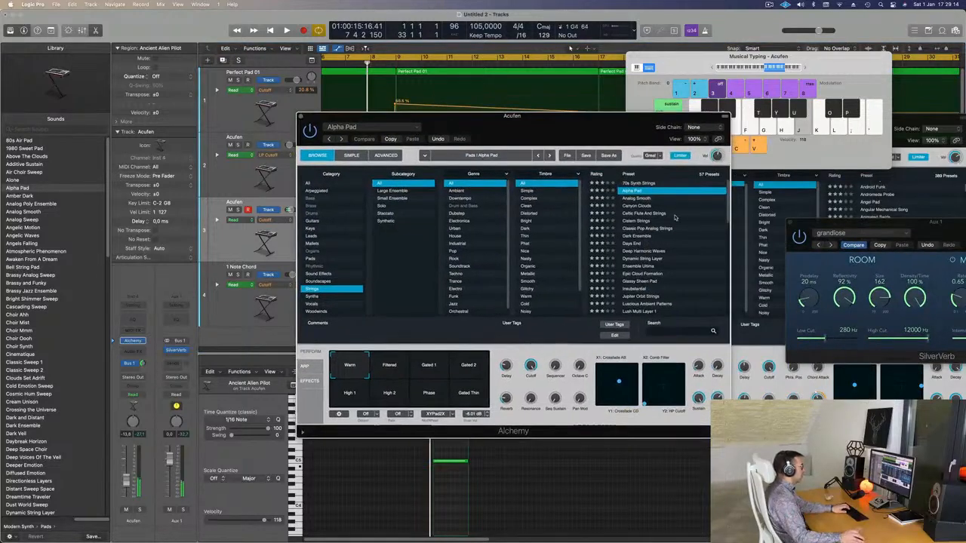
{"action": "scroll", "coordinate": [665, 235], "scroll_direction": "down", "scroll_amount": 3}
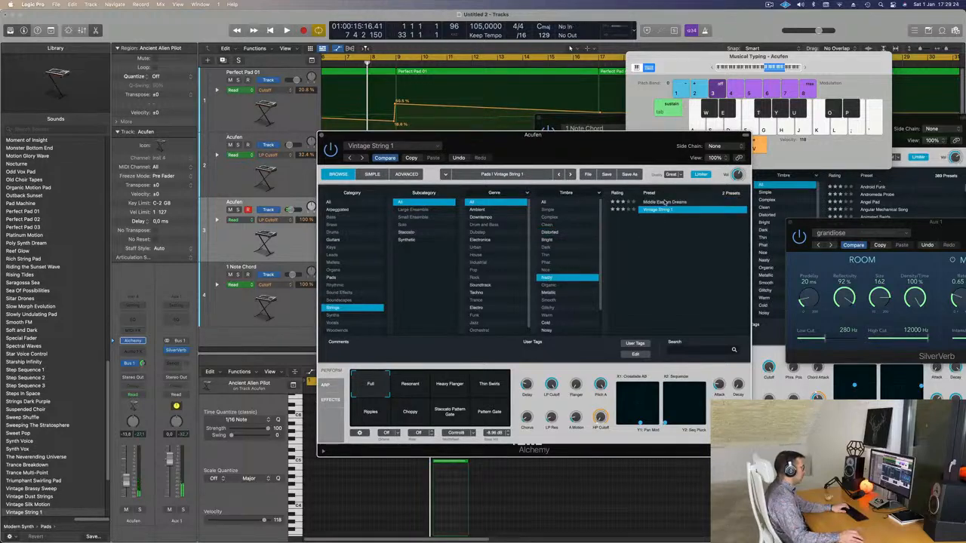
{"action": "left_click", "coordinate": [664, 202]}
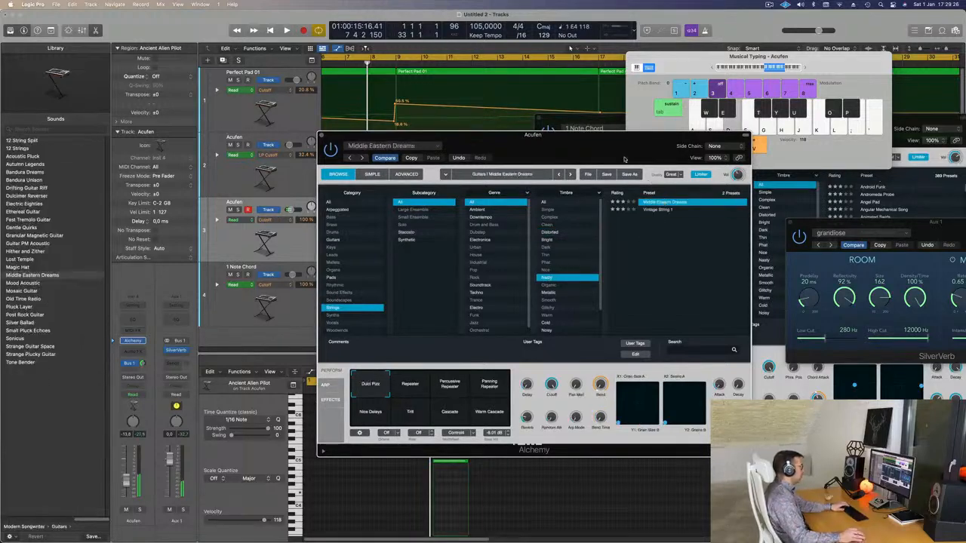
{"action": "key", "text": "g"}
{"action": "left_click_drag", "start_coordinate": [594, 141], "coordinate": [652, 151]}
Step: Play the arrangement from the start and try out Middle Eastern Dreams notes over it in several Musical Typing octaves
{"action": "key", "text": "space"}
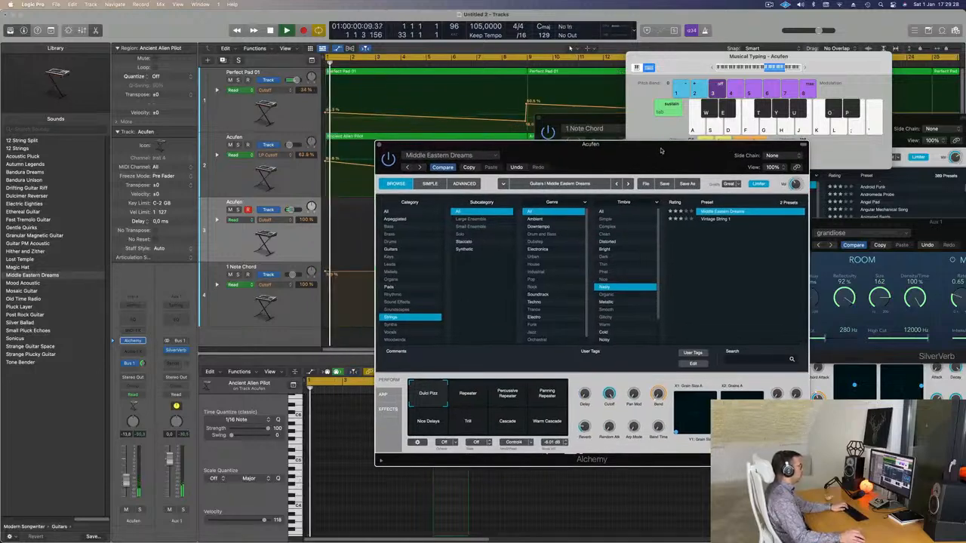
{"action": "key", "text": "d"}
{"action": "key", "text": "s"}
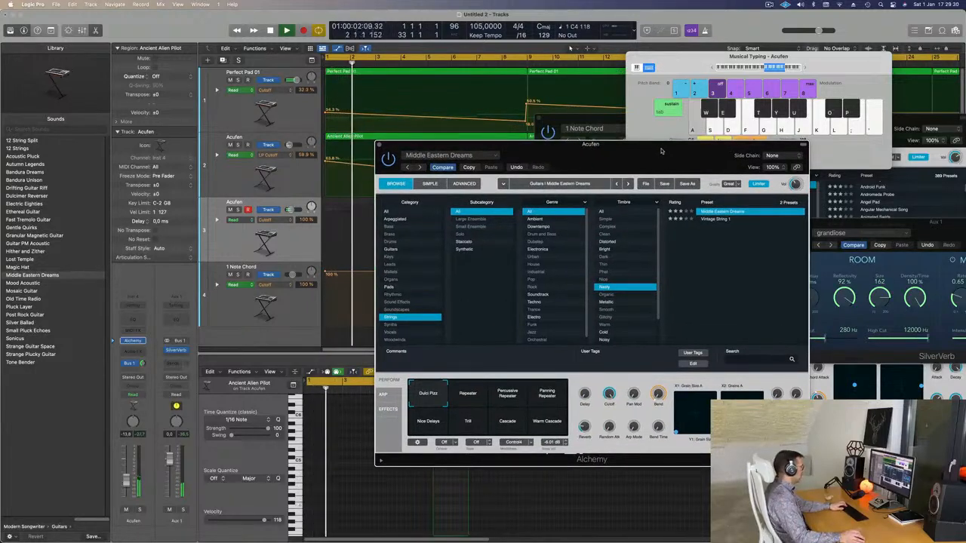
{"action": "key", "text": "d"}
{"action": "key", "text": "f"}
{"action": "left_click", "coordinate": [713, 68]}
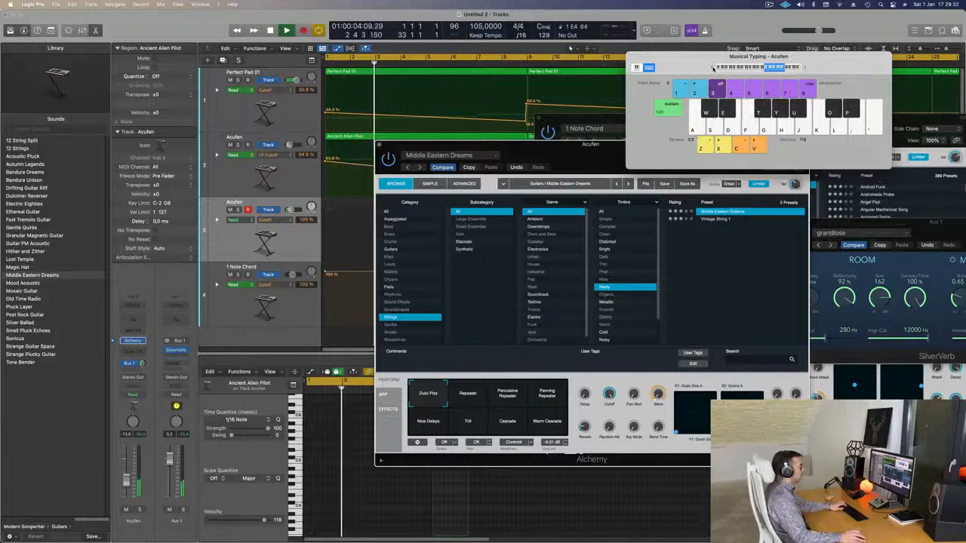
{"action": "double_click", "coordinate": [805, 67]}
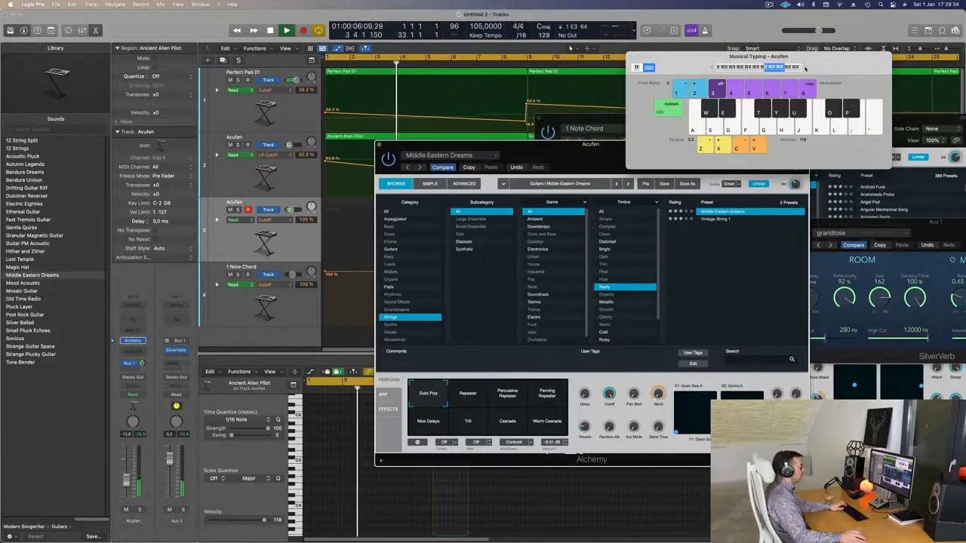
{"action": "key", "text": "d"}
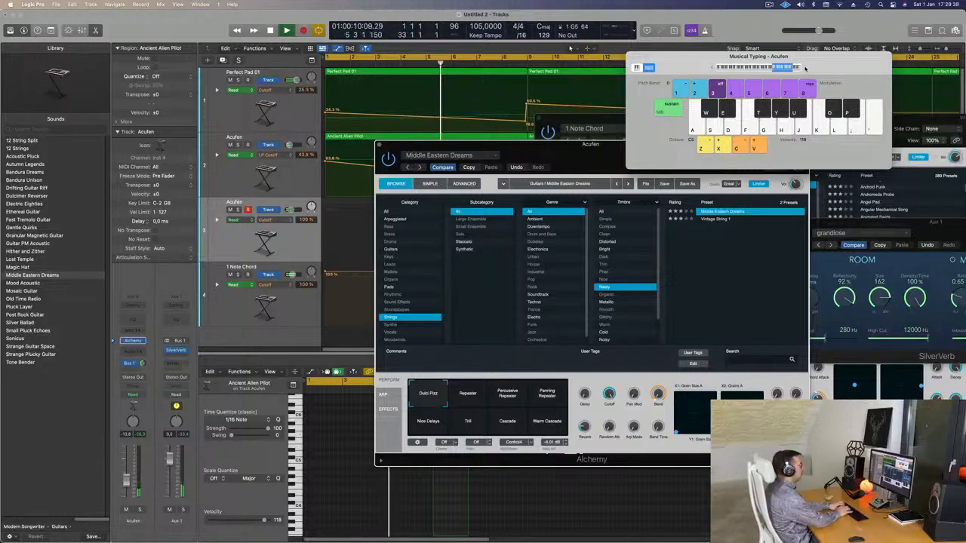
{"action": "key", "text": "s"}
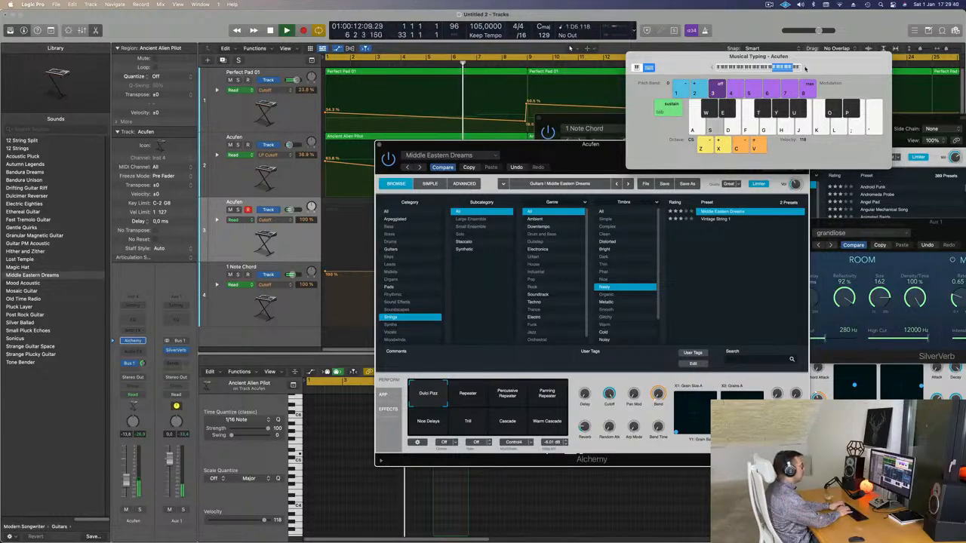
{"action": "key", "text": "a"}
{"action": "key", "text": "s"}
{"action": "key", "text": "a"}
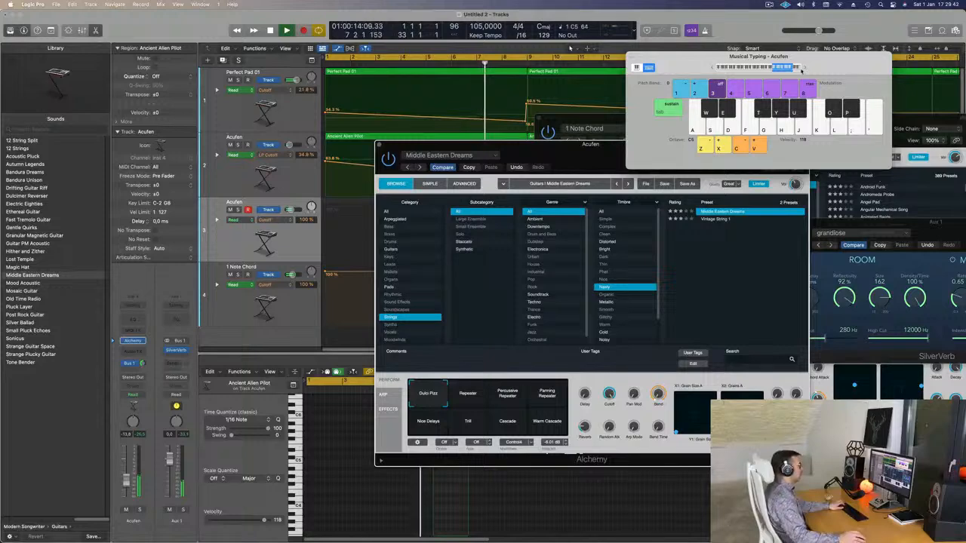
Step: Move Alchemy off the tracks, lower the Musical Typing octave and audition D notes, restarting playback between bars 6 and 7
{"action": "left_click_drag", "start_coordinate": [586, 148], "coordinate": [761, 212]}
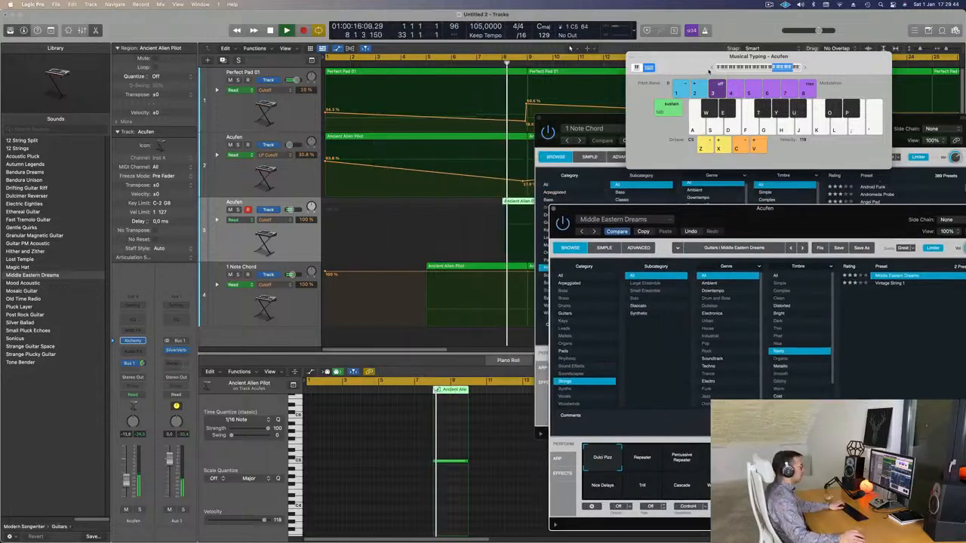
{"action": "key", "text": "s"}
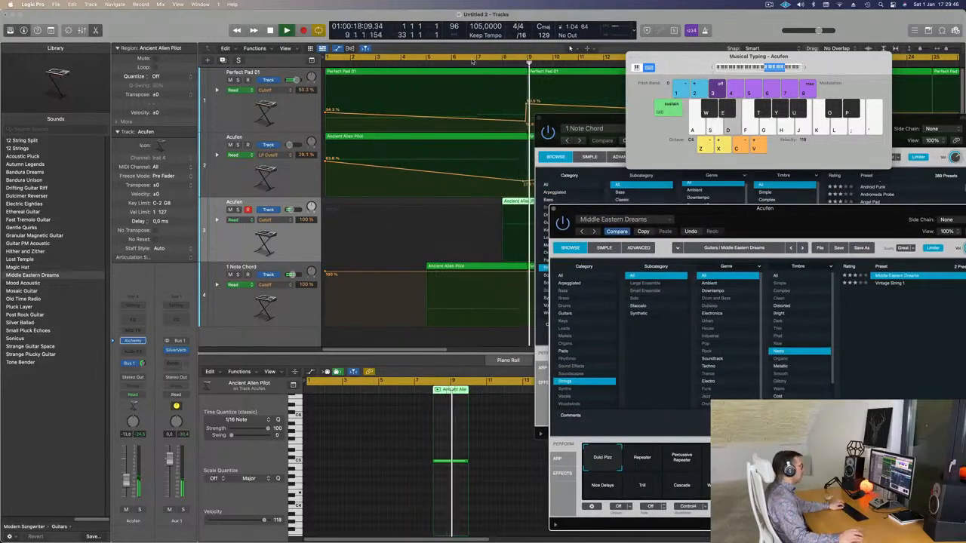
{"action": "left_click", "coordinate": [466, 62]}
{"action": "key", "text": "s"}
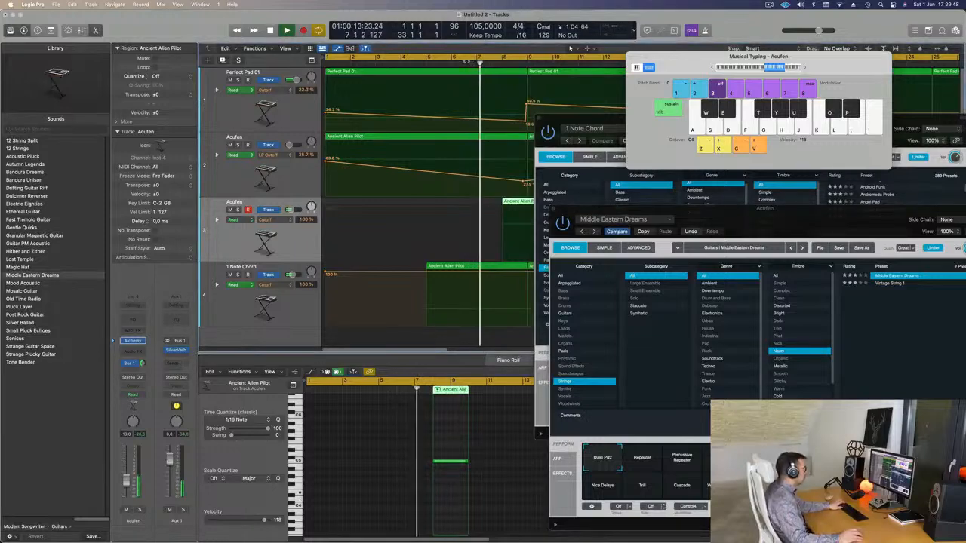
Step: Replay the arrangement from the start with more D notes and switch Middle Eastern Dreams to its Repeater snapshot
{"action": "key", "text": "space"}
{"action": "key", "text": "s"}
{"action": "key", "text": "s"}
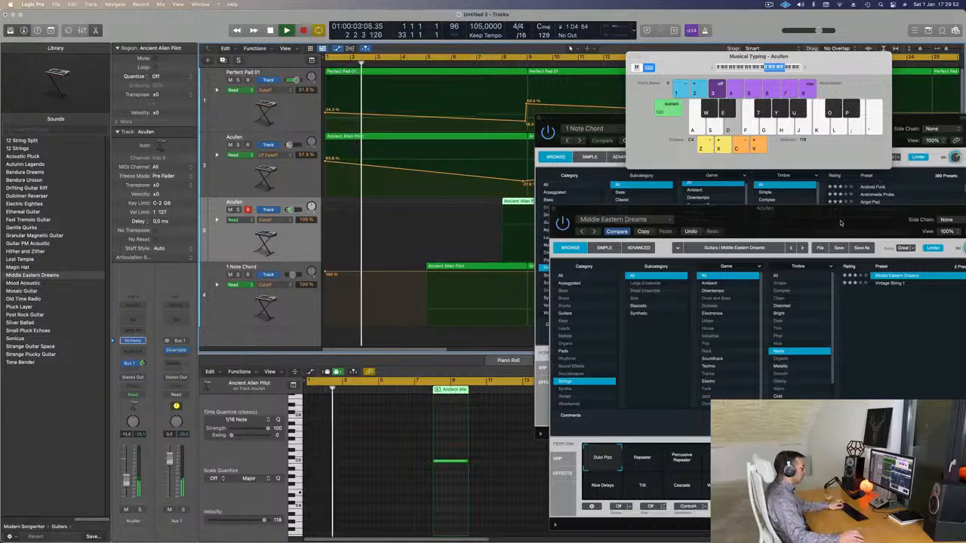
{"action": "left_click_drag", "start_coordinate": [845, 221], "coordinate": [663, 142]}
{"action": "left_click", "coordinate": [466, 381]}
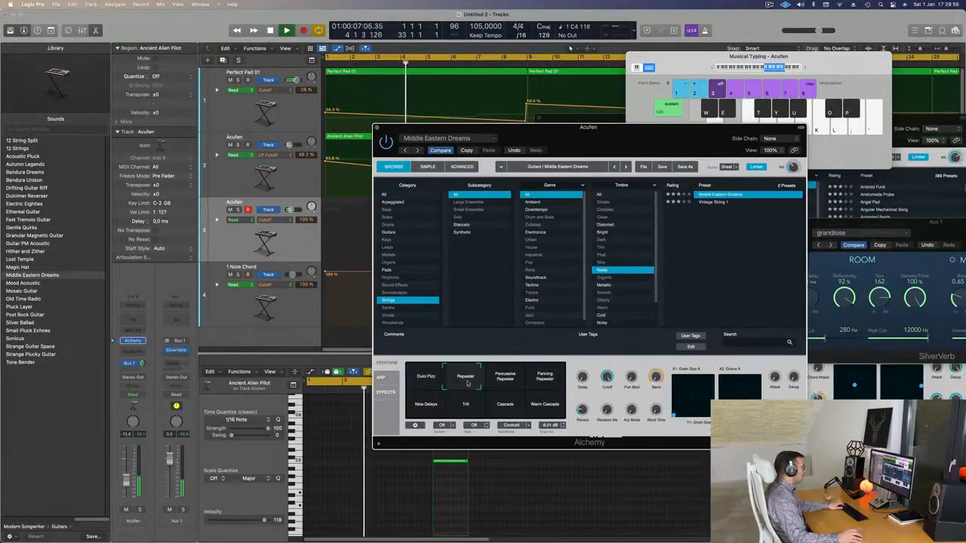
Step: Try Middle Eastern Dreams' Percussive Repeater and Panning Repeater snapshots, and move the Alchemy windows clear of the tracks
{"action": "left_click", "coordinate": [512, 381]}
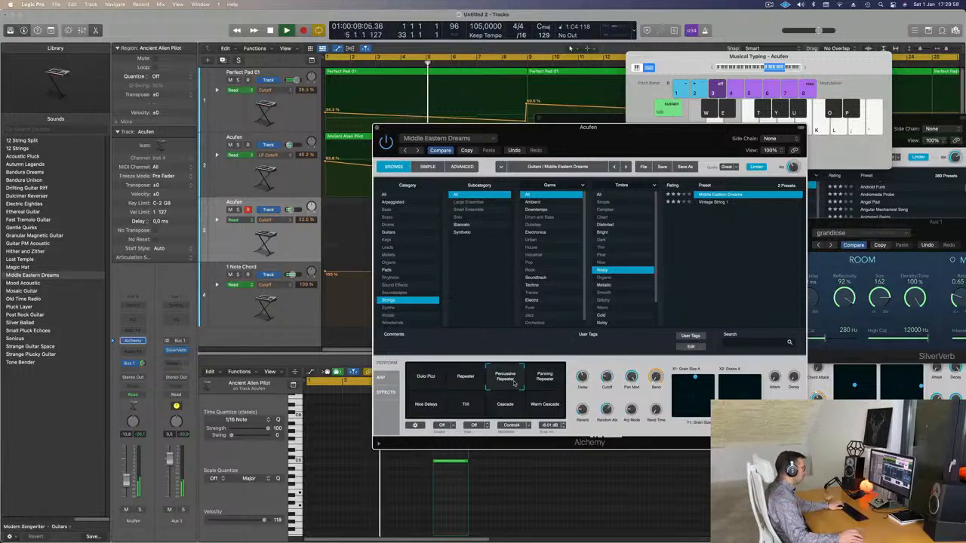
{"action": "left_click", "coordinate": [545, 381]}
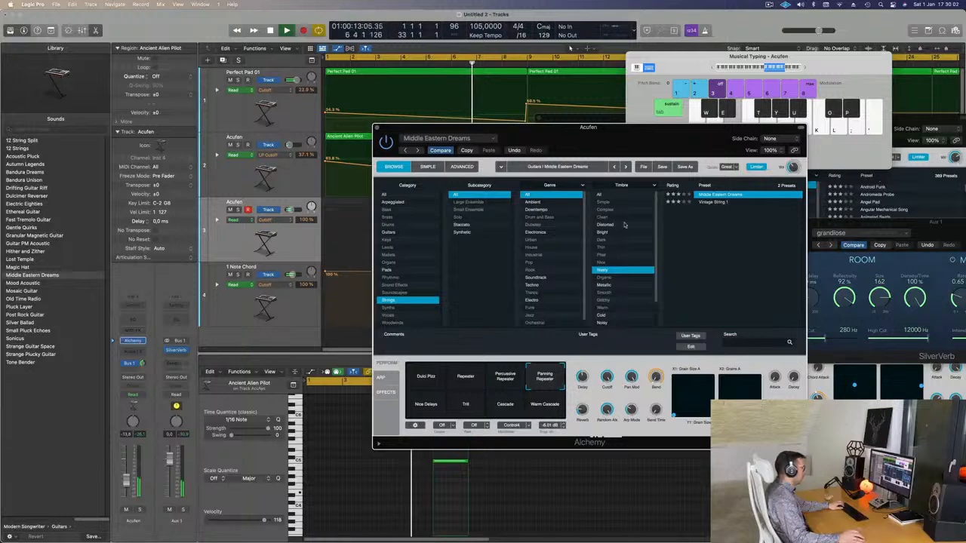
{"action": "left_click_drag", "start_coordinate": [631, 136], "coordinate": [884, 226]}
{"action": "left_click_drag", "start_coordinate": [605, 120], "coordinate": [959, 116]}
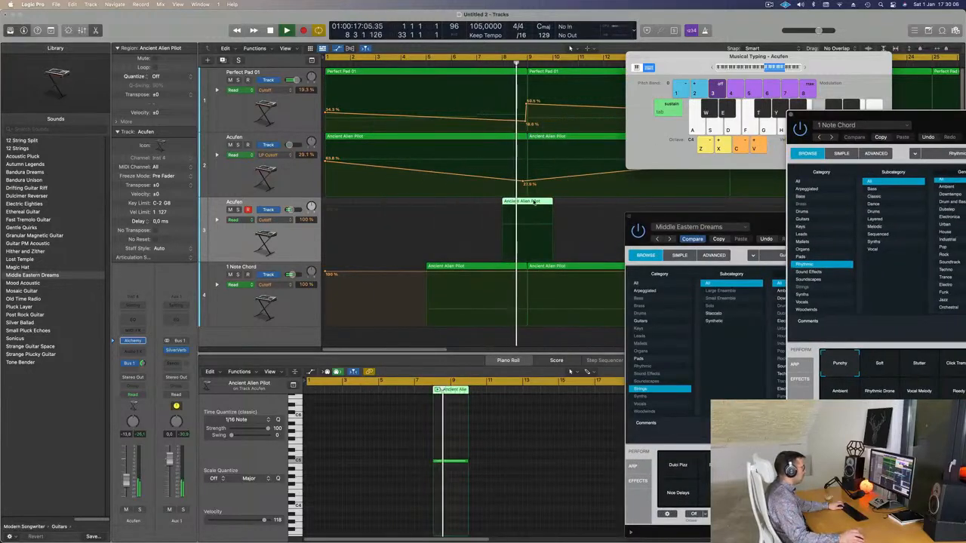
Step: Transpose the single note in the third track's Ancient Alien Pilot region down an octave and move the region to start at bar 7
{"action": "double_click", "coordinate": [529, 202]}
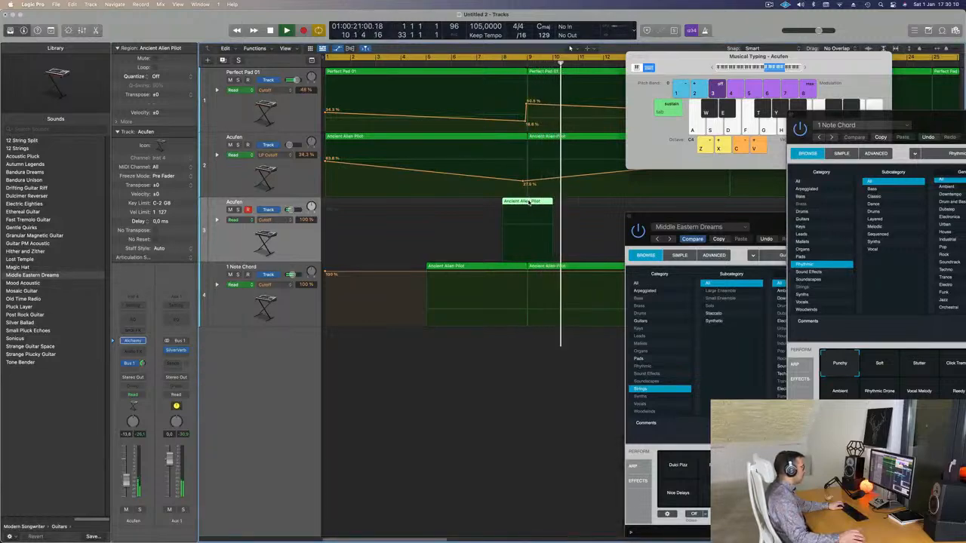
{"action": "double_click", "coordinate": [529, 203]}
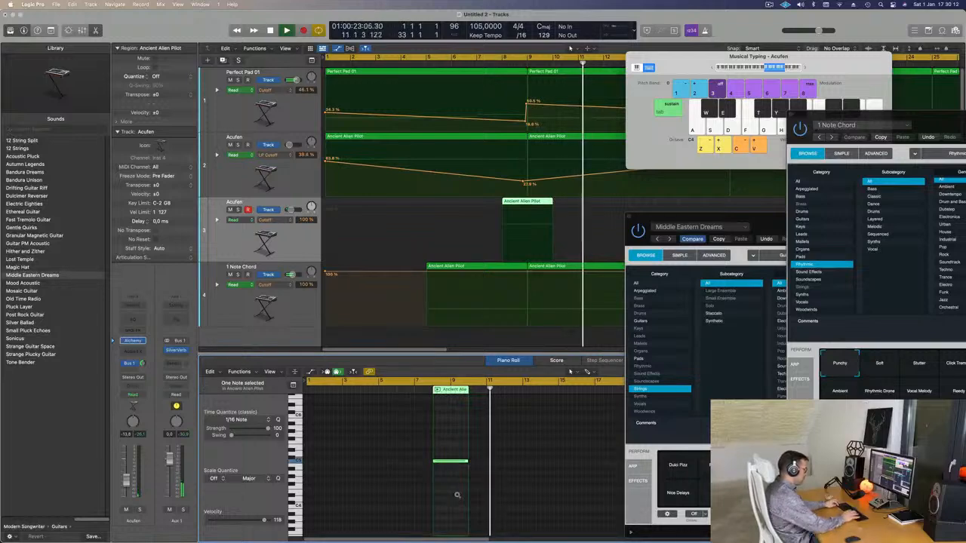
{"action": "key", "text": "alt+shift+Down"}
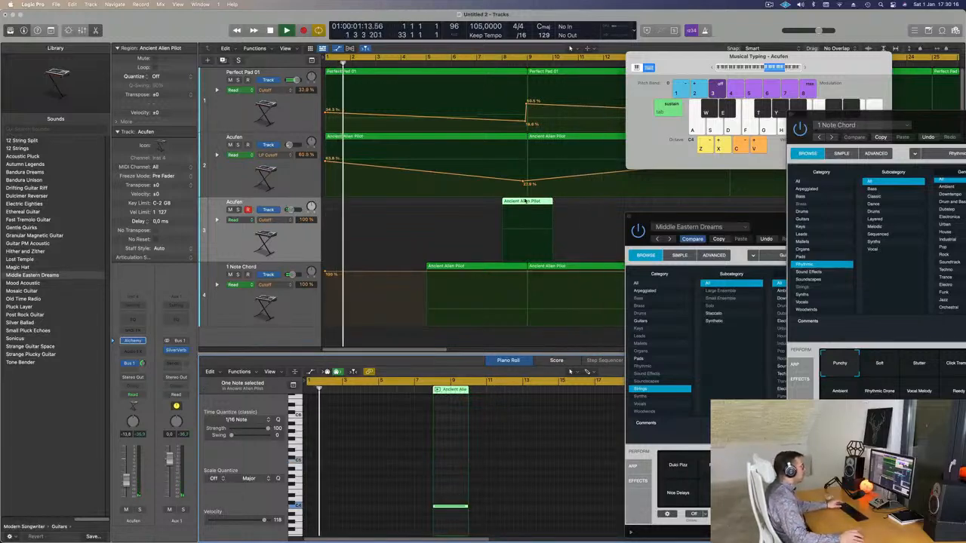
{"action": "left_click_drag", "start_coordinate": [526, 203], "coordinate": [498, 205]}
Step: Close the 1 Note Chord Alchemy window and reposition the Acufen Alchemy window so the regions stay visible
{"action": "left_click_drag", "start_coordinate": [932, 123], "coordinate": [714, 73]}
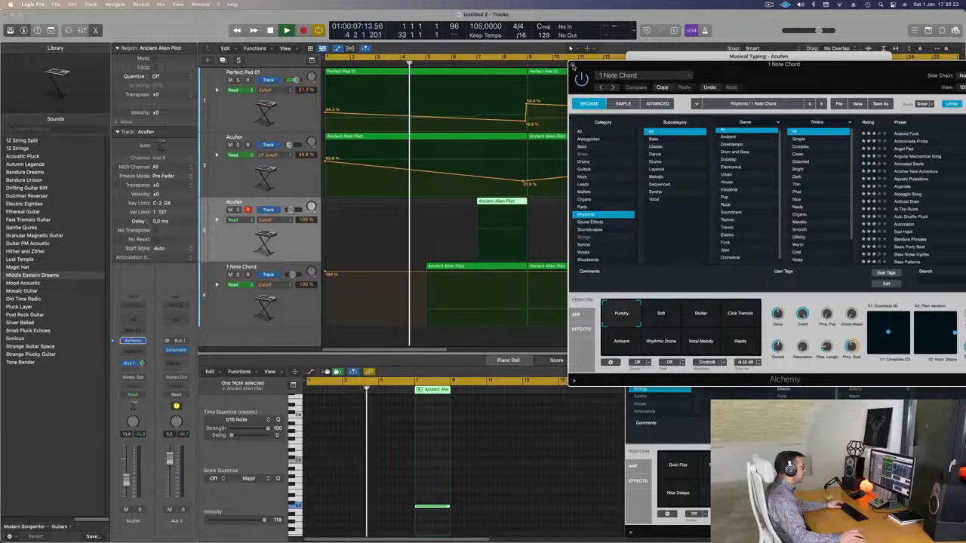
{"action": "left_click", "coordinate": [572, 66]}
{"action": "left_click_drag", "start_coordinate": [805, 219], "coordinate": [772, 190]}
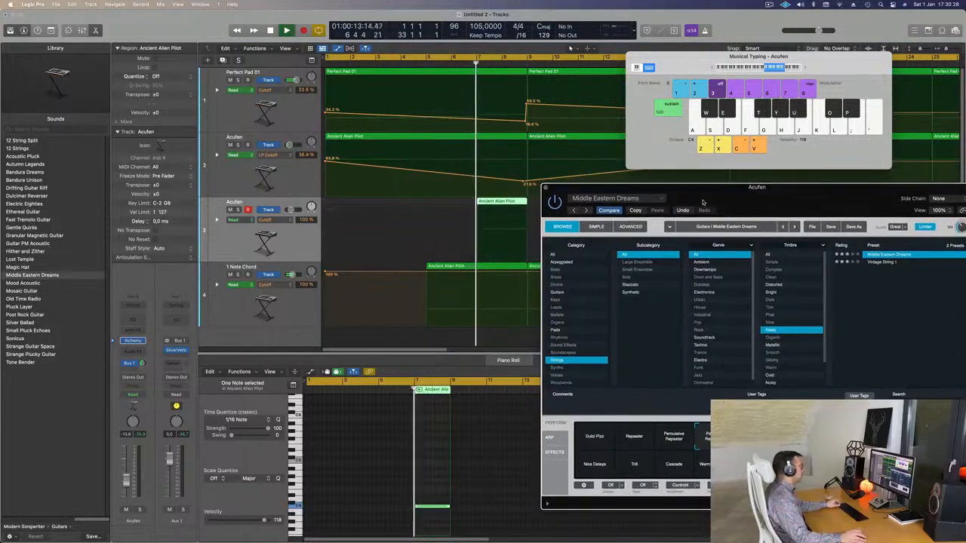
{"action": "left_click_drag", "start_coordinate": [702, 202], "coordinate": [609, 268]}
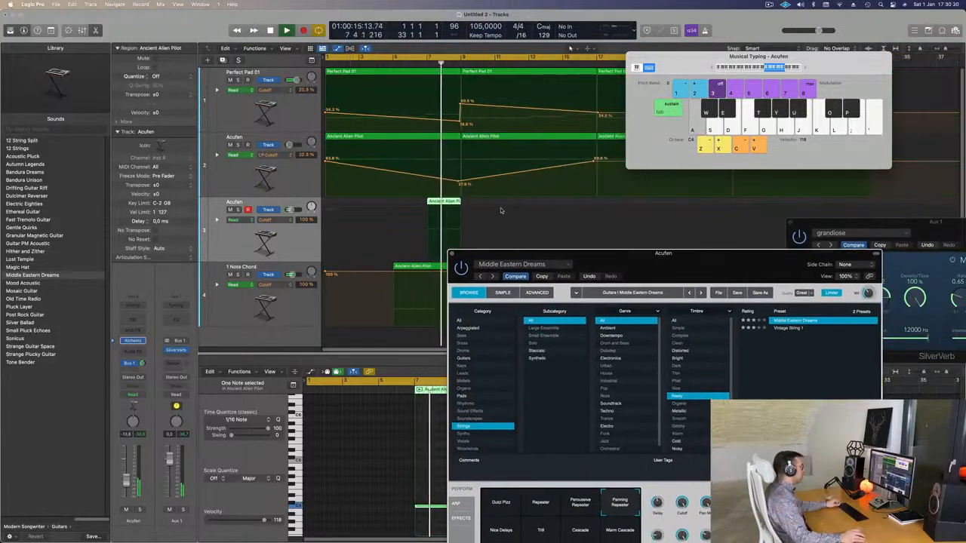
{"action": "scroll", "coordinate": [500, 211], "scroll_direction": "down", "scroll_amount": 4}
{"action": "left_click_drag", "start_coordinate": [663, 253], "coordinate": [695, 196]}
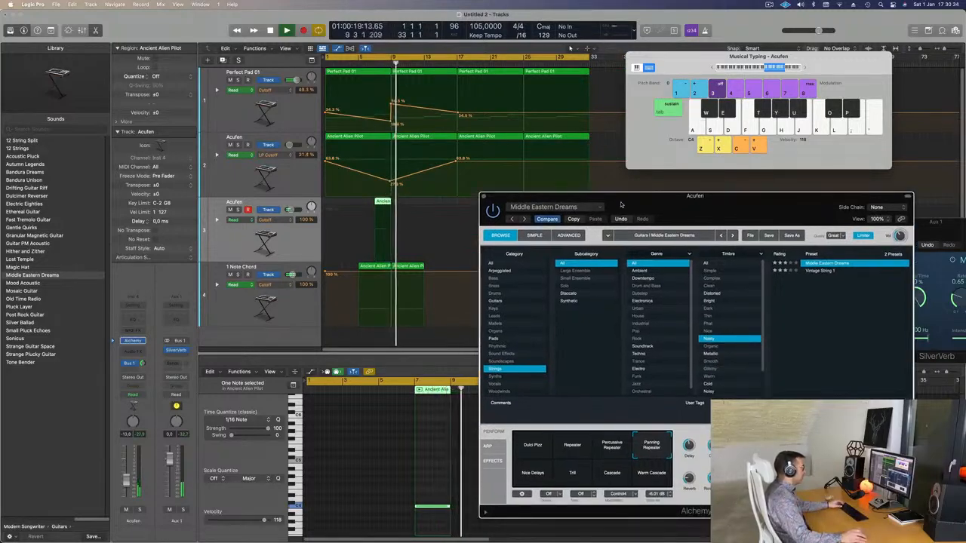
{"action": "left_click_drag", "start_coordinate": [621, 203], "coordinate": [689, 208]}
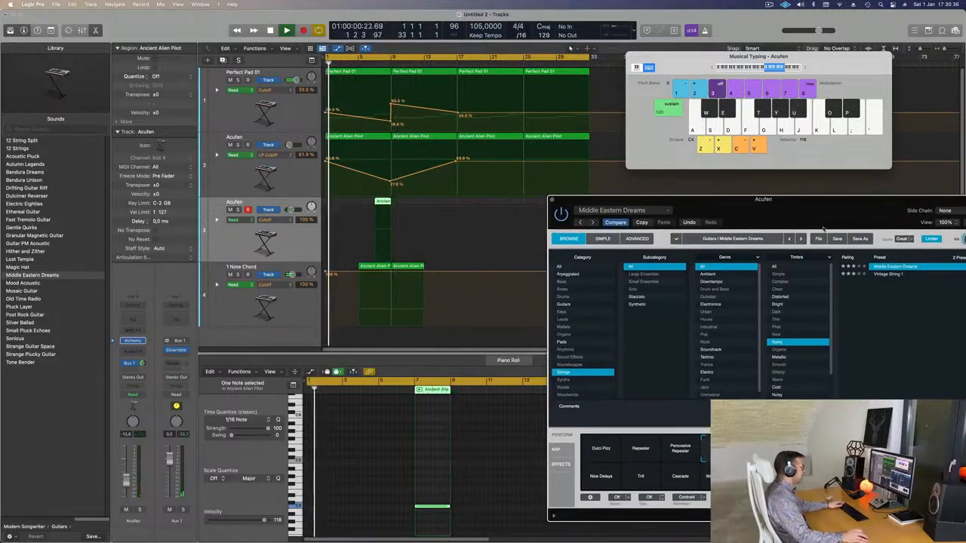
{"action": "left_click_drag", "start_coordinate": [823, 228], "coordinate": [710, 193]}
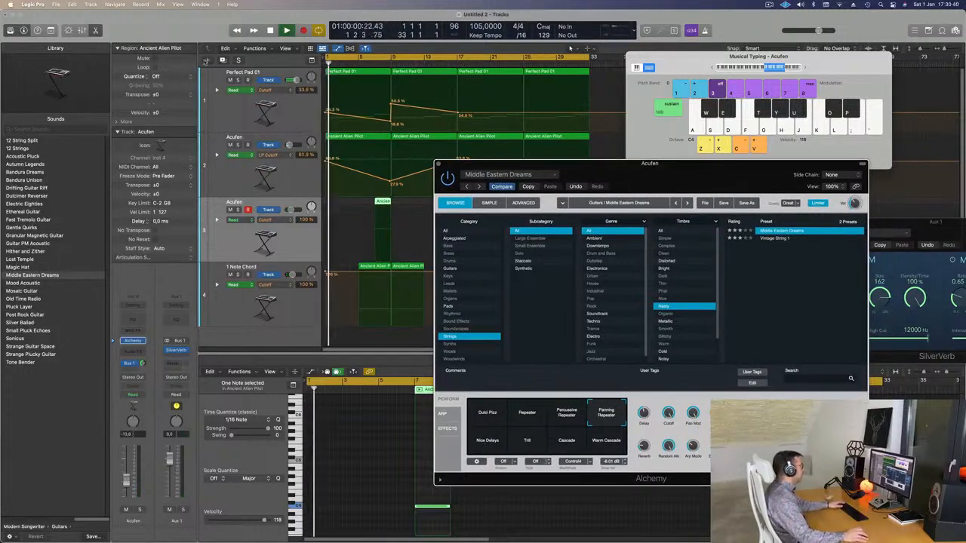
Step: Start the cycle range at bar 5 and audition the Warm Cascade, Cascade and Trill snapshots around bar 7
{"action": "left_click", "coordinate": [326, 58]}
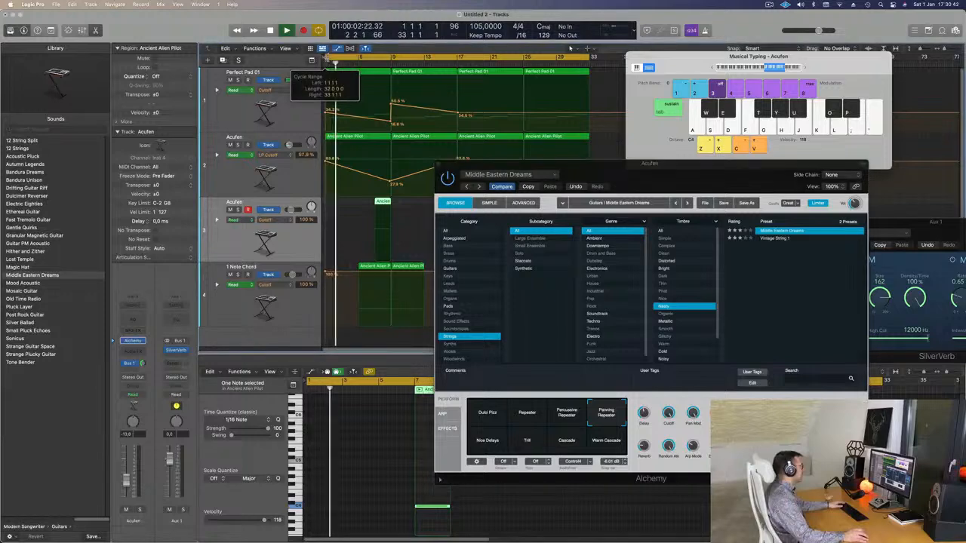
{"action": "mouse_move", "coordinate": [611, 177]}
{"action": "left_mouse_down"}
{"action": "mouse_move", "coordinate": [542, 184]}
{"action": "mouse_move", "coordinate": [624, 177]}
{"action": "left_mouse_up"}
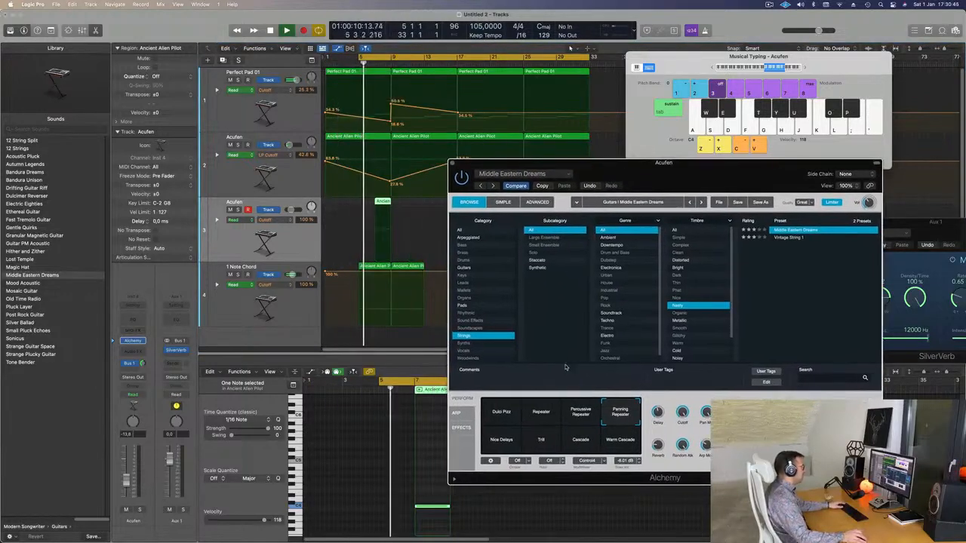
{"action": "left_click", "coordinate": [581, 442]}
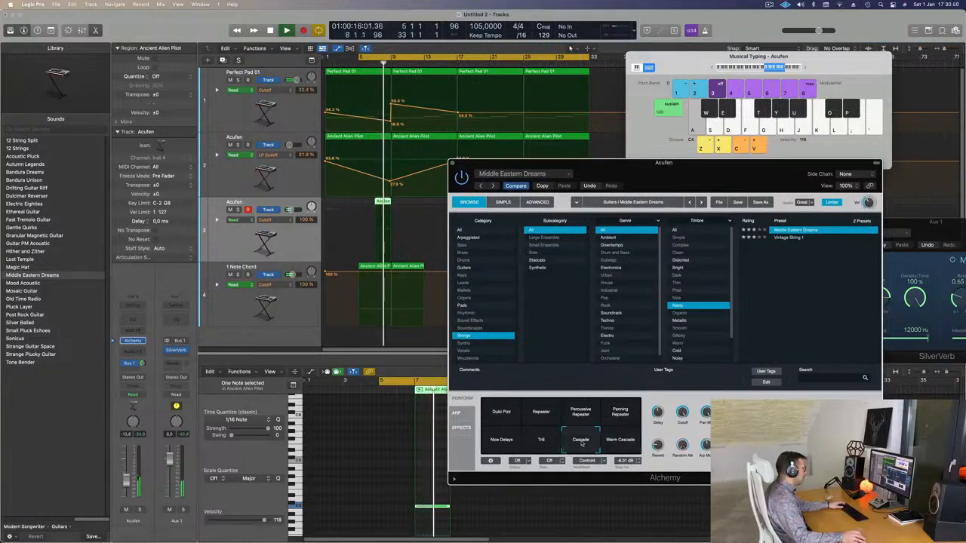
{"action": "left_click", "coordinate": [375, 64]}
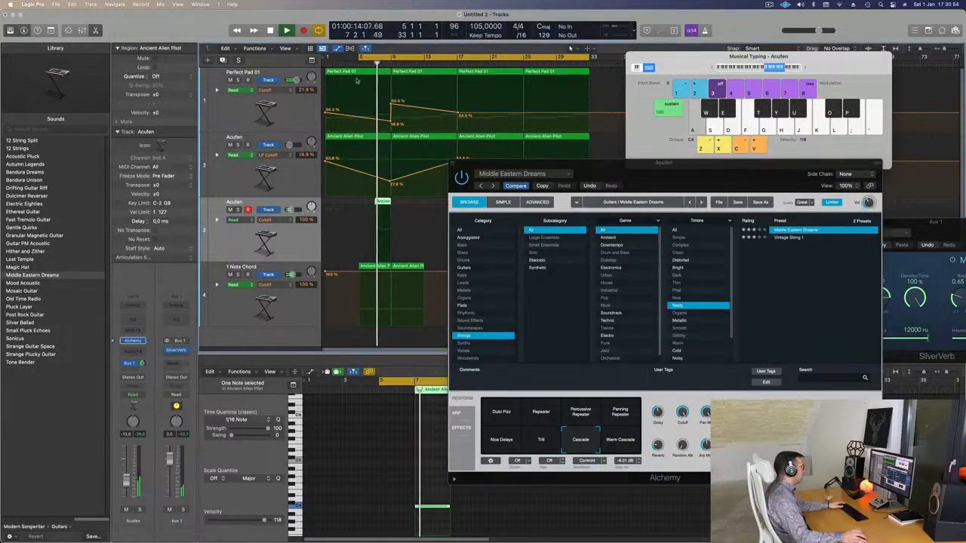
{"action": "left_click", "coordinate": [541, 442]}
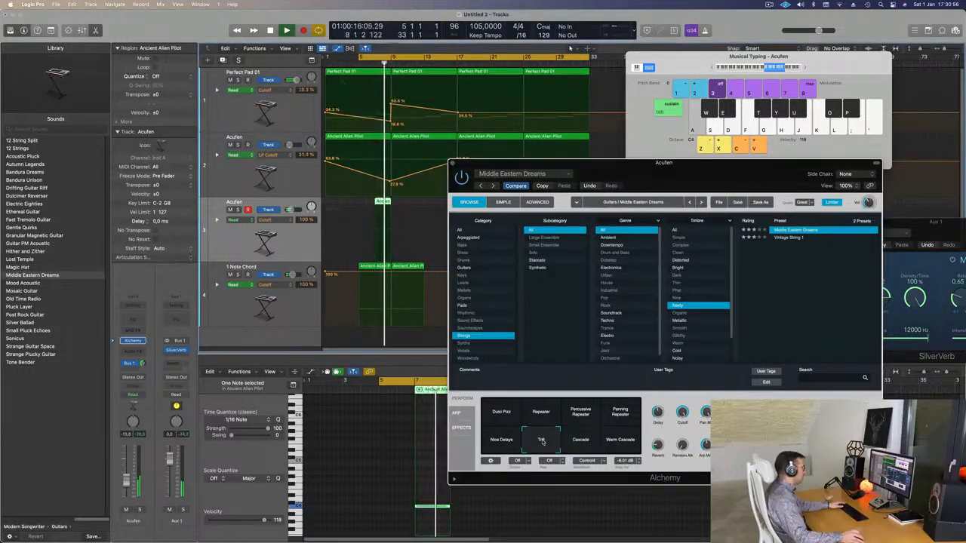
{"action": "left_click", "coordinate": [371, 64]}
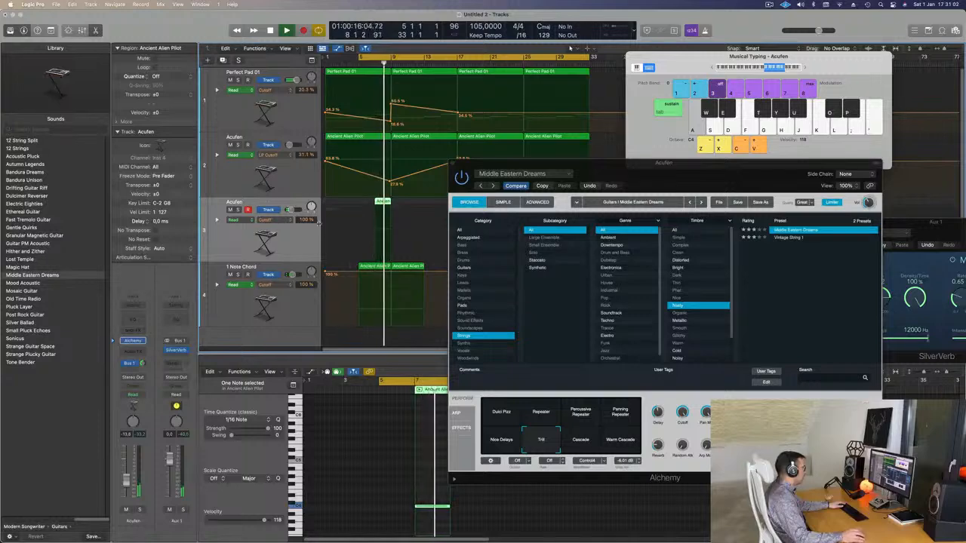
Step: Compare the plucked string accent on the third track soloed and within the full mix, leaving it unsoloed
{"action": "left_click", "coordinate": [239, 210]}
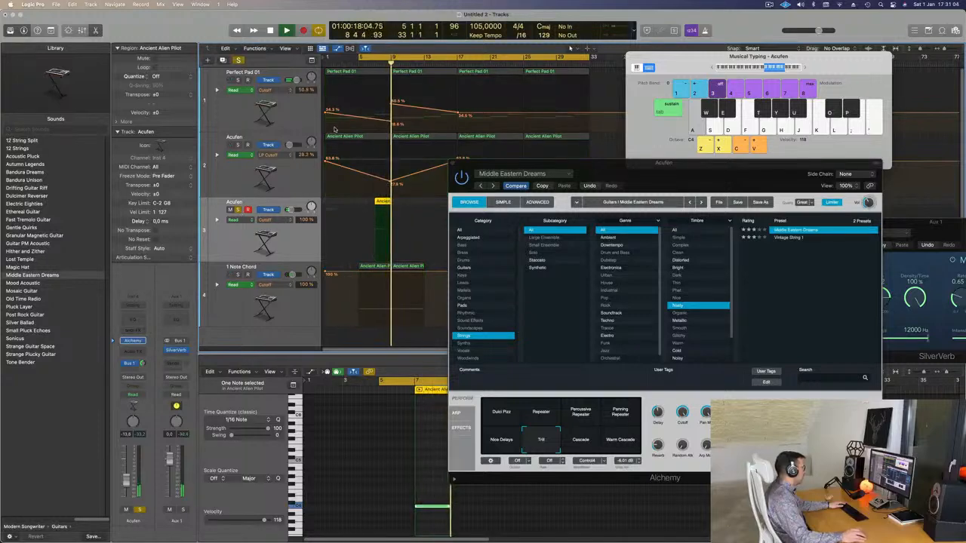
{"action": "left_click", "coordinate": [240, 62]}
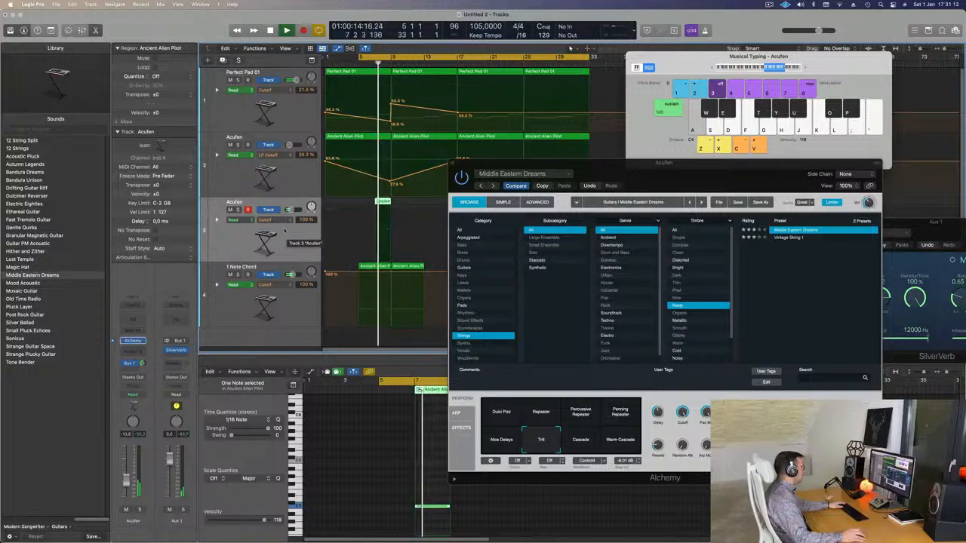
{"action": "left_click", "coordinate": [238, 210]}
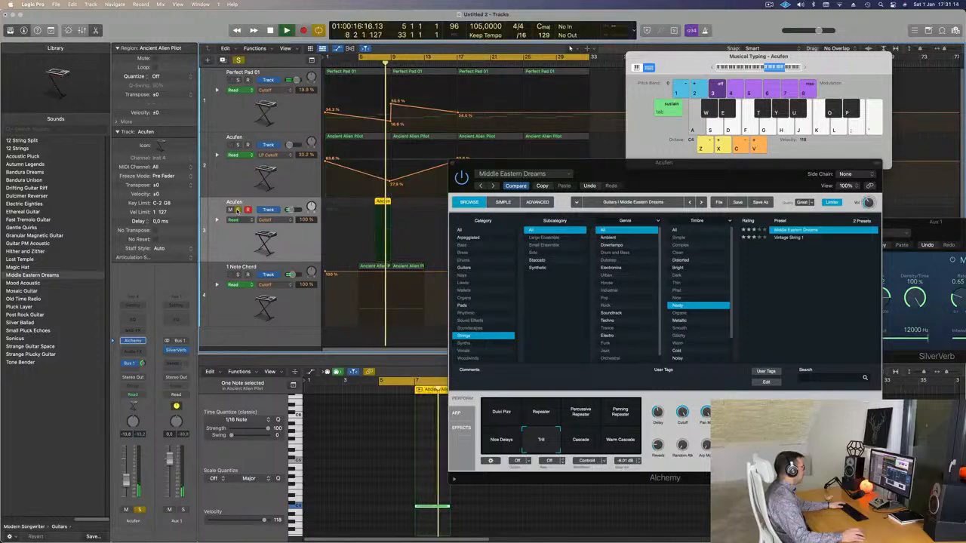
{"action": "left_click", "coordinate": [237, 210]}
{"action": "left_click", "coordinate": [238, 210]}
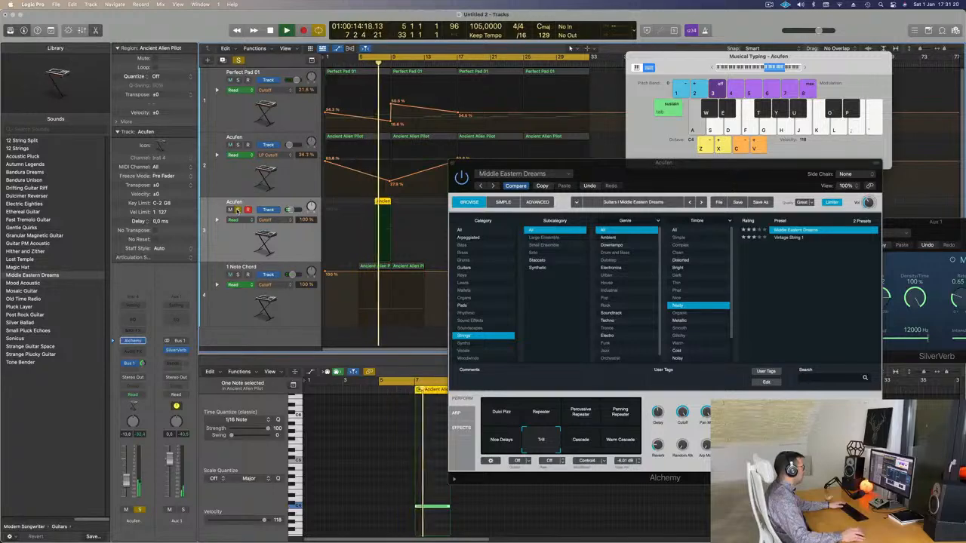
{"action": "left_click", "coordinate": [238, 209]}
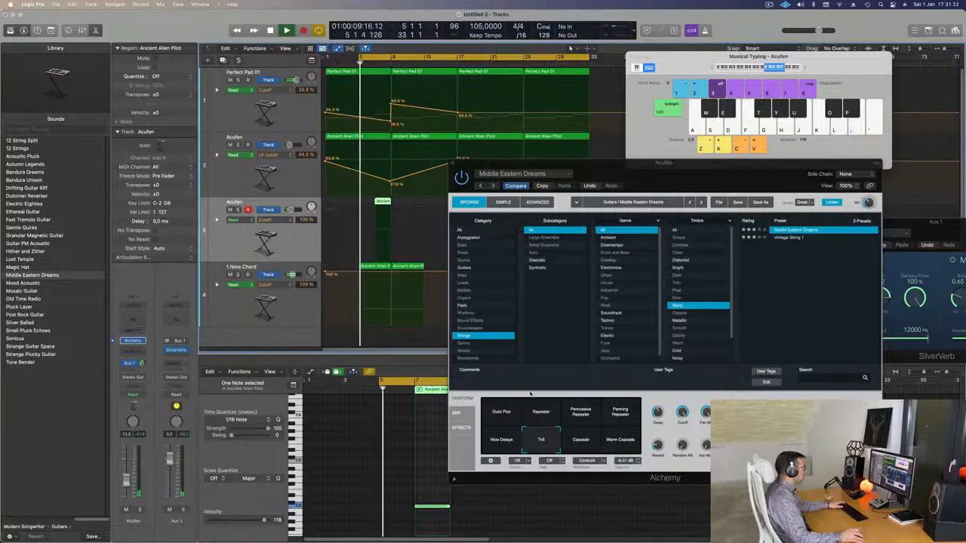
Step: Try the Nice Delays snapshot and switch Middle Eastern Dreams to Percussive Repeater
{"action": "left_click", "coordinate": [498, 450]}
{"action": "left_click_drag", "start_coordinate": [695, 179], "coordinate": [695, 120]}
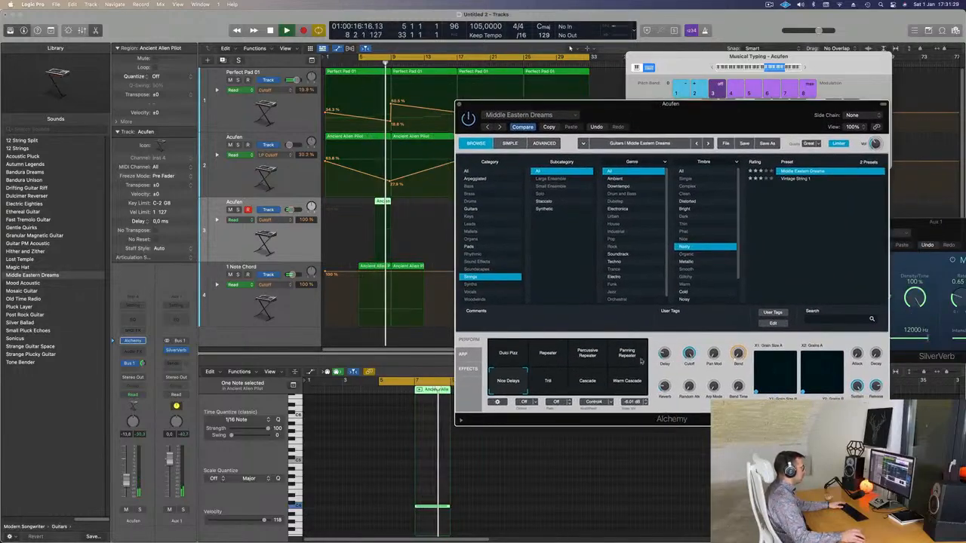
{"action": "left_click", "coordinate": [589, 356]}
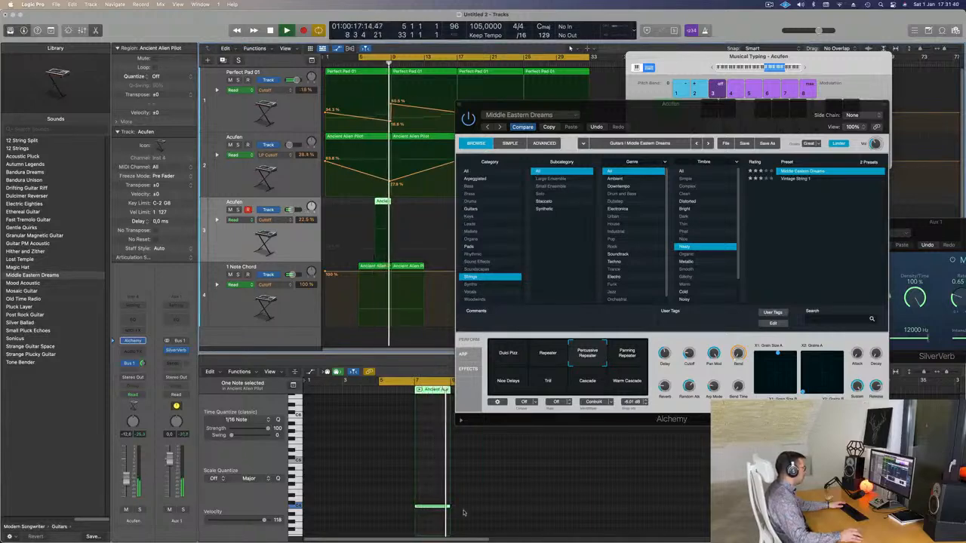
Step: Shorten the accent note so it ends at bar 8 and close the Acufen Alchemy window
{"action": "left_click_drag", "start_coordinate": [449, 510], "coordinate": [433, 510]}
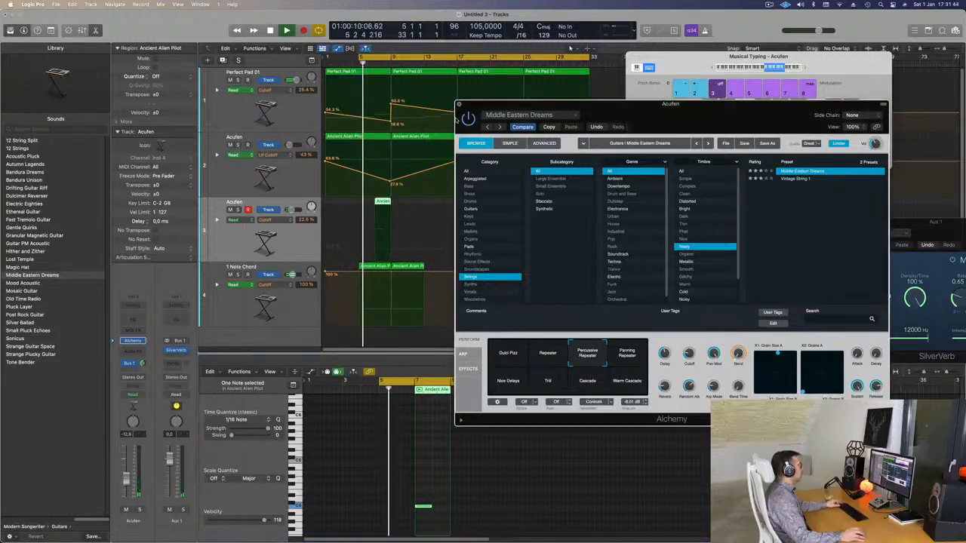
{"action": "left_click", "coordinate": [458, 105]}
{"action": "scroll", "coordinate": [445, 151], "scroll_direction": "down", "scroll_amount": 5}
{"action": "scroll", "coordinate": [428, 190], "scroll_direction": "down", "scroll_amount": 2}
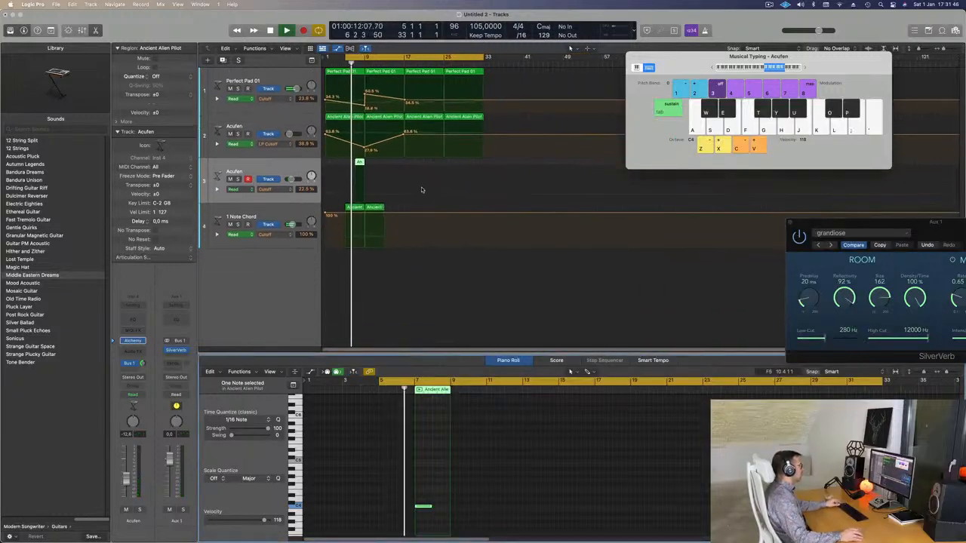
{"action": "scroll", "coordinate": [445, 188], "scroll_direction": "right", "scroll_amount": 4}
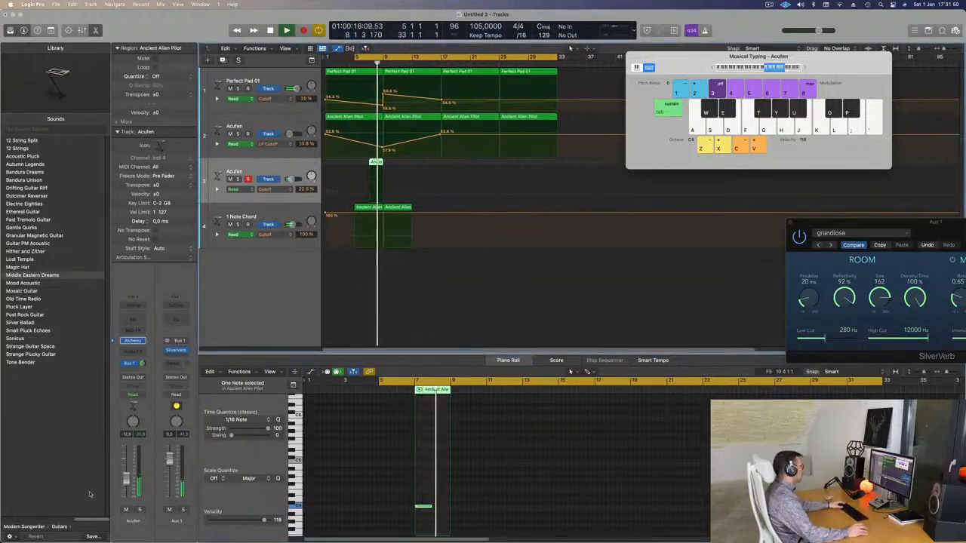
Step: Extend the cycle range back to bar 1 and restart playback of the arrangement
{"action": "key", "text": "space"}
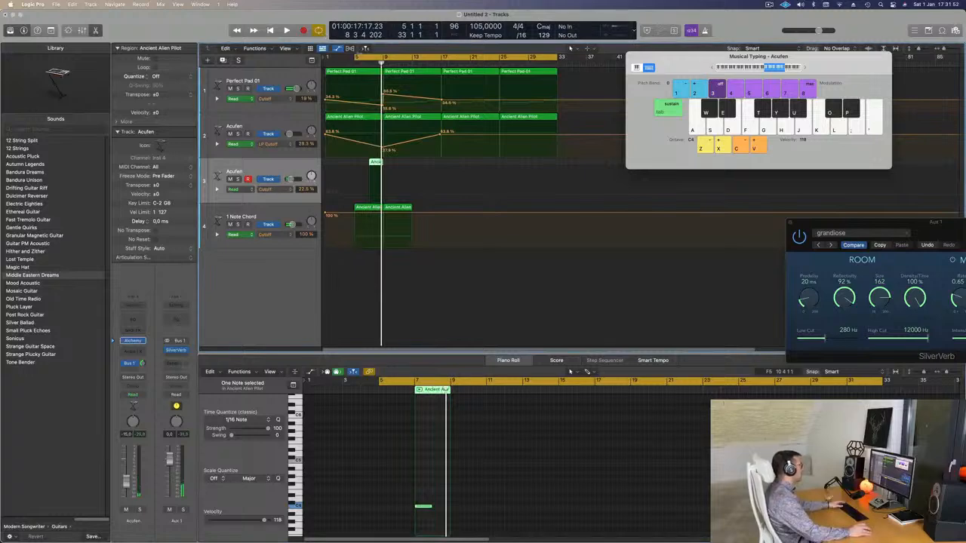
{"action": "left_click_drag", "start_coordinate": [355, 57], "coordinate": [326, 58]}
{"action": "key", "text": "space"}
{"action": "key", "text": "super+Left"}
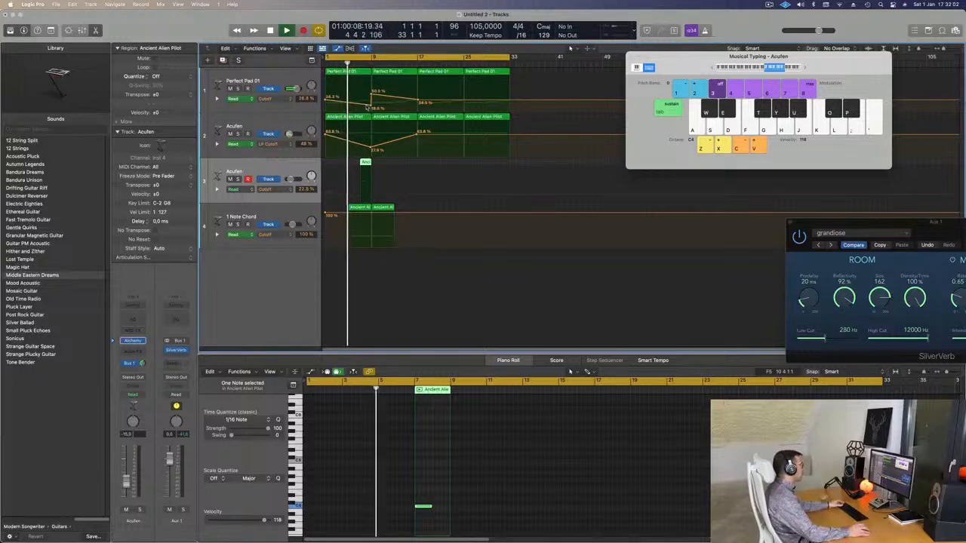
Step: Reshape Perfect Pad 01's Cutoff automation so it rises gradually into the bar 9 peak, and replay from the start
{"action": "left_click_drag", "start_coordinate": [371, 104], "coordinate": [370, 107]}
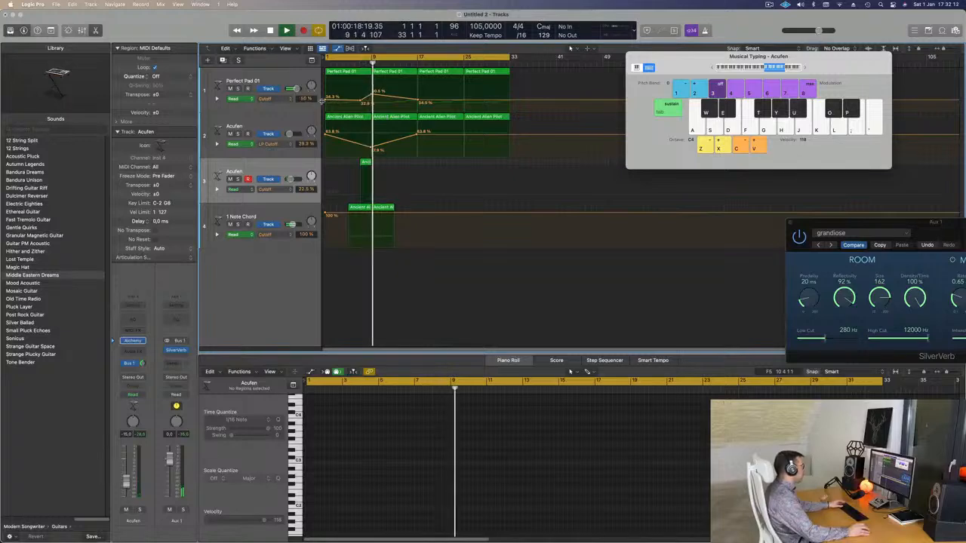
{"action": "key", "text": "Return"}
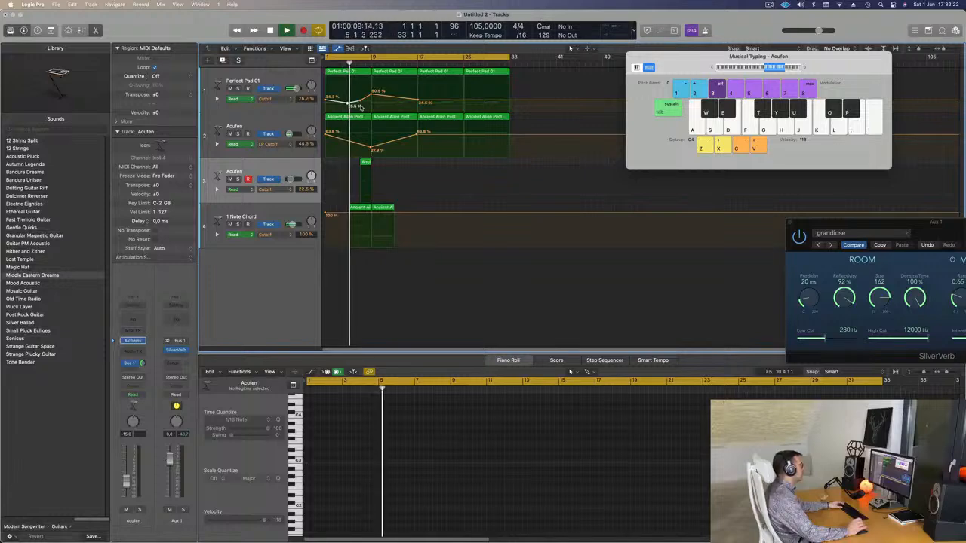
Step: Raise the bar 9 peak of Perfect Pad 01's Cutoff automation so the filter opens further at that point
{"action": "left_click", "coordinate": [278, 213]}
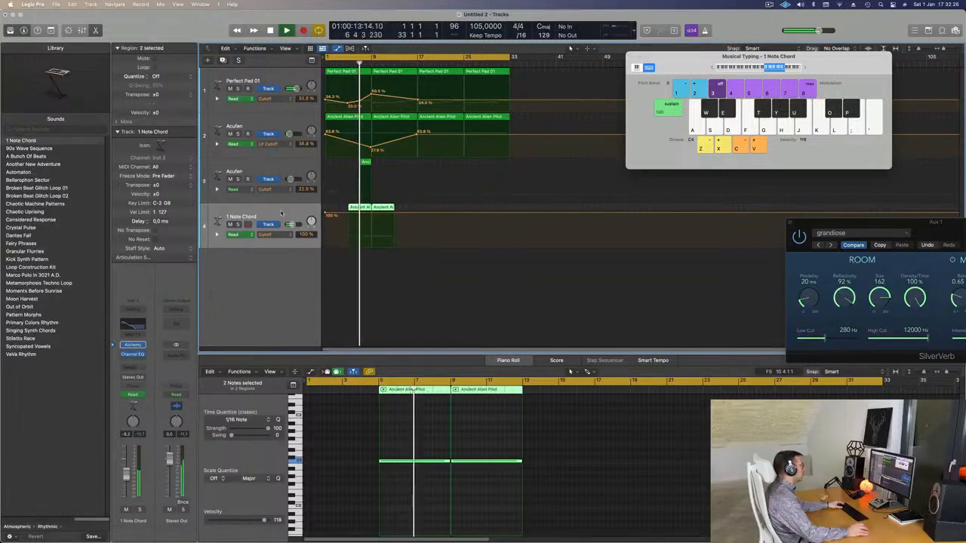
{"action": "key", "text": "super+Left"}
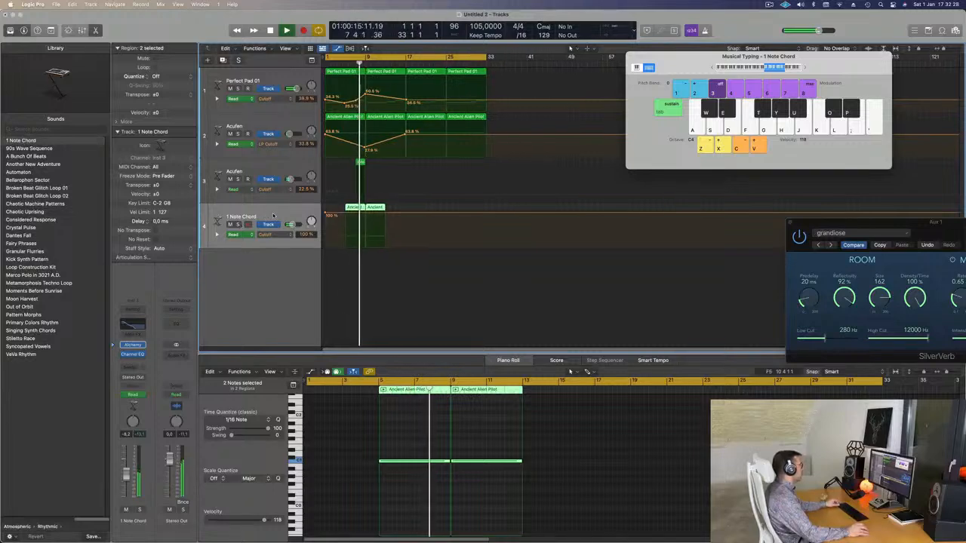
{"action": "key", "text": "super+Right"}
{"action": "key", "text": "super+Right"}
{"action": "key", "text": "super+Right"}
{"action": "key", "text": "super+Left"}
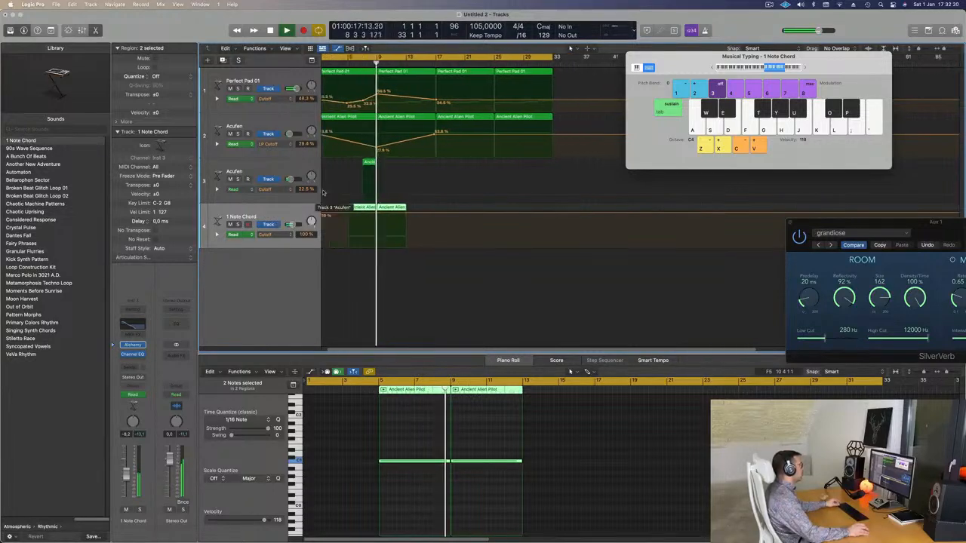
{"action": "scroll", "coordinate": [381, 89], "scroll_direction": "down", "scroll_amount": 1}
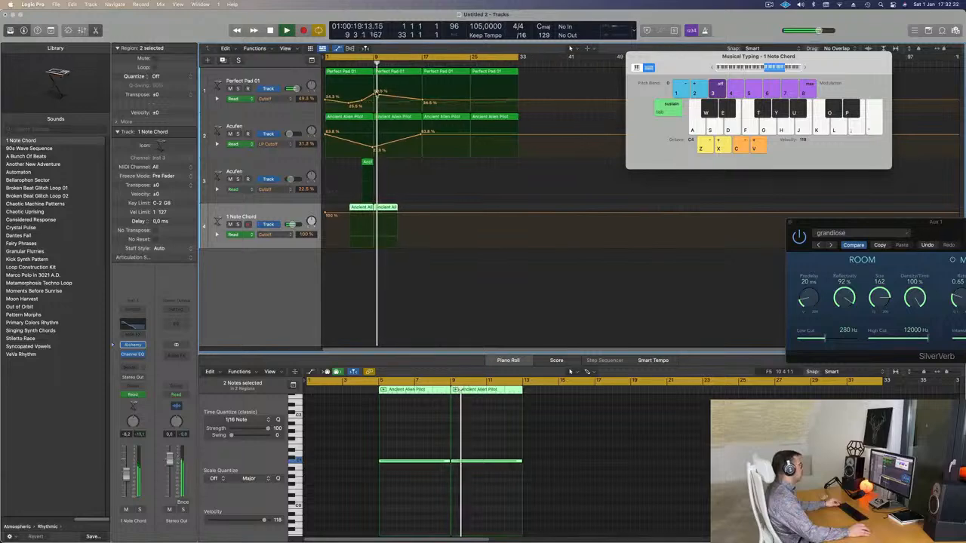
{"action": "left_click", "coordinate": [375, 95]}
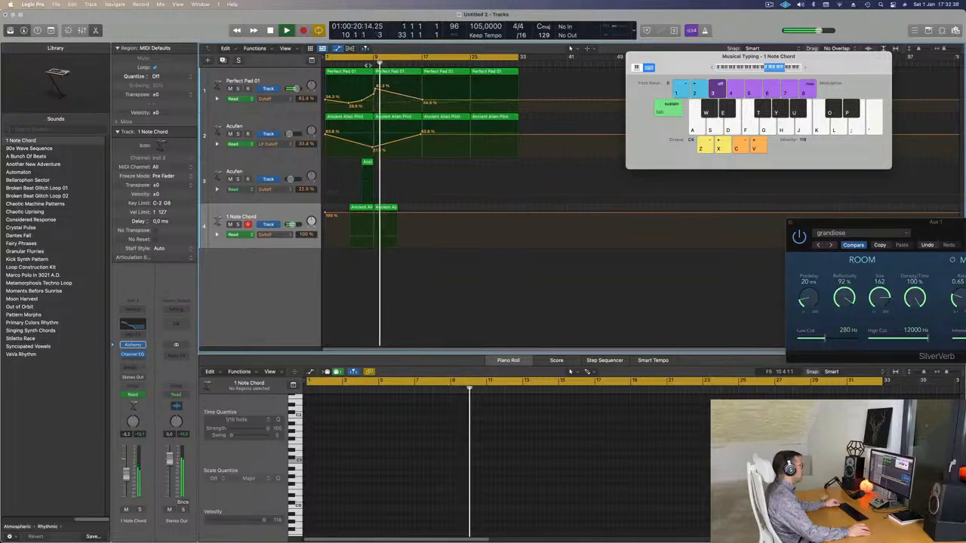
{"action": "scroll", "coordinate": [374, 91], "scroll_direction": "down", "scroll_amount": 2}
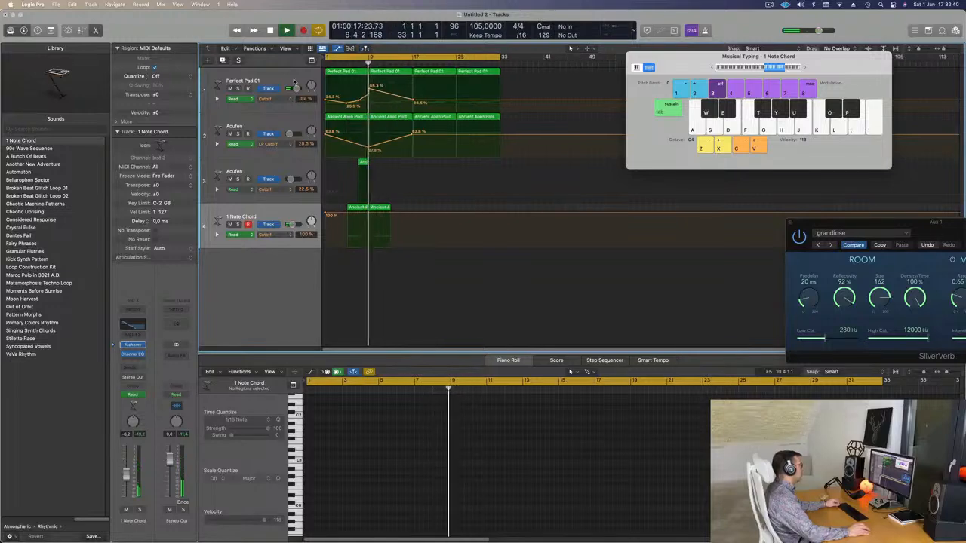
Step: Duplicate the Perfect Pad 01 track with its settings and copy the region starting at bar 9 onto the new track
{"action": "left_click", "coordinate": [235, 81]}
{"action": "key", "text": "super+d"}
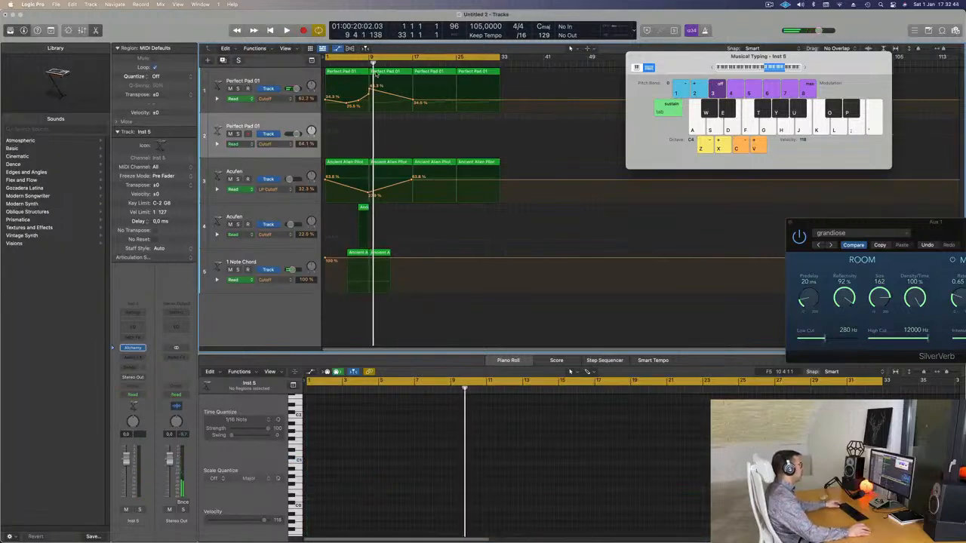
{"action": "left_click_drag", "start_coordinate": [375, 72], "coordinate": [398, 136]}
Step: Transpose all three notes of the copied pad region up by several octaves and play the arrangement from the start
{"action": "left_click_drag", "start_coordinate": [490, 448], "coordinate": [607, 522]}
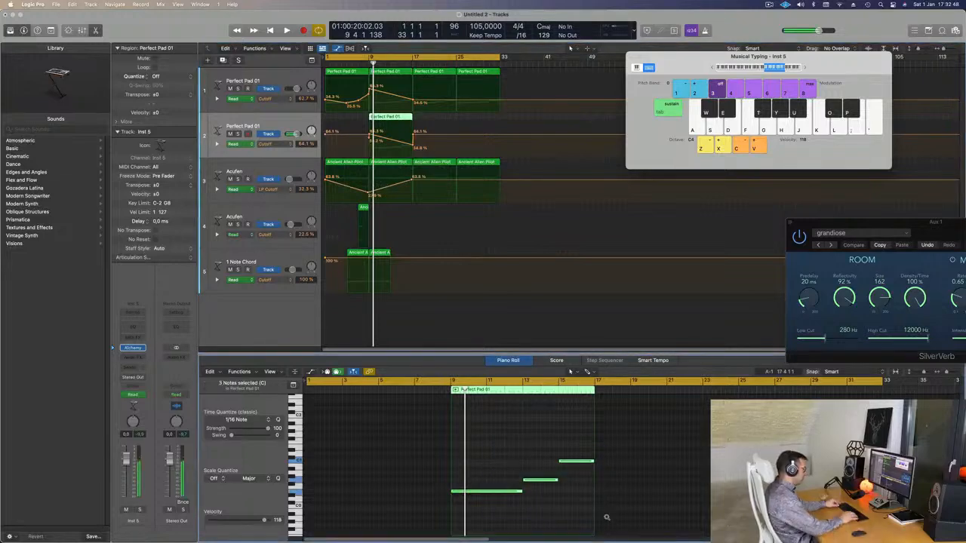
{"action": "key", "text": "alt+shift+Up"}
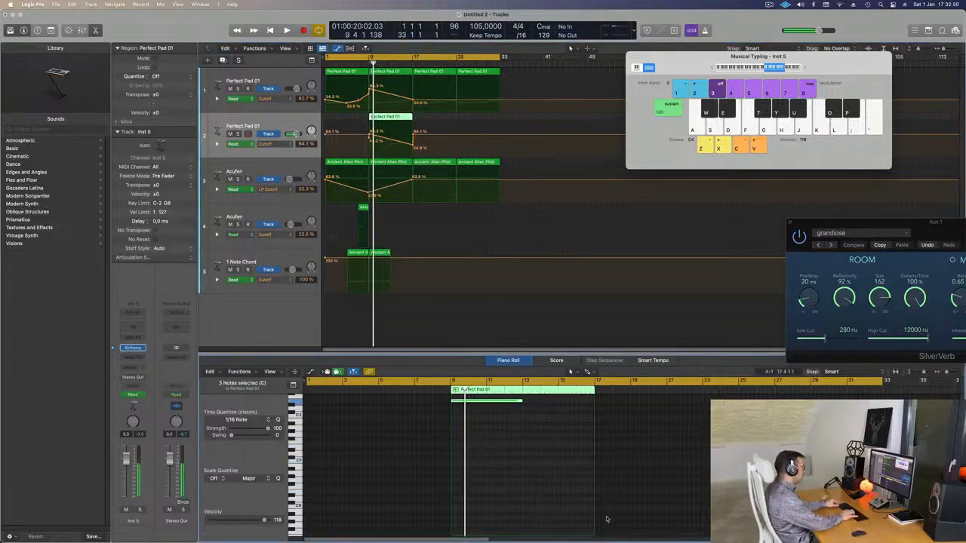
{"action": "key", "text": "alt+shift+Up"}
{"action": "key", "text": "space"}
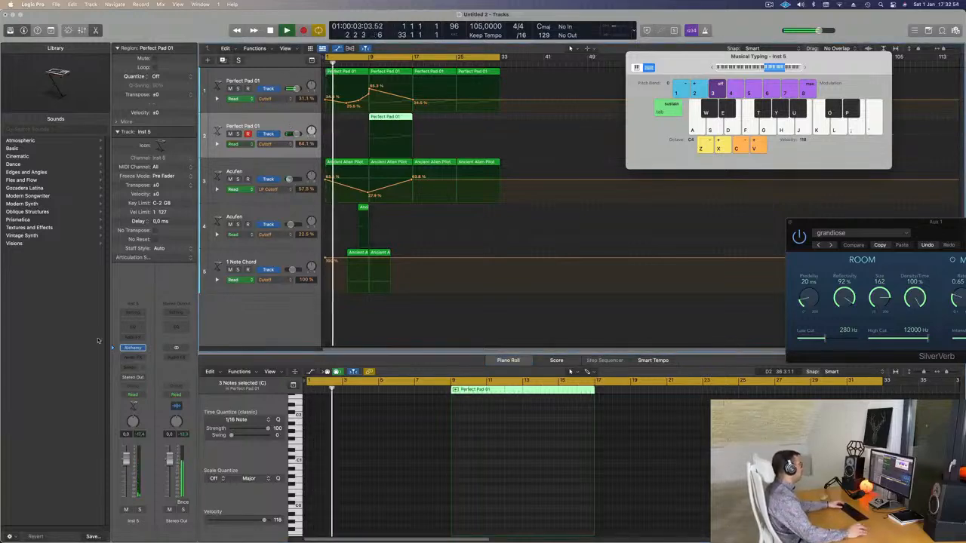
Step: Send the duplicated pad track to the Bus 1 reverb, raise the send level, and lower the track's volume
{"action": "left_click", "coordinate": [128, 371]}
{"action": "mouse_move", "coordinate": [154, 379]}
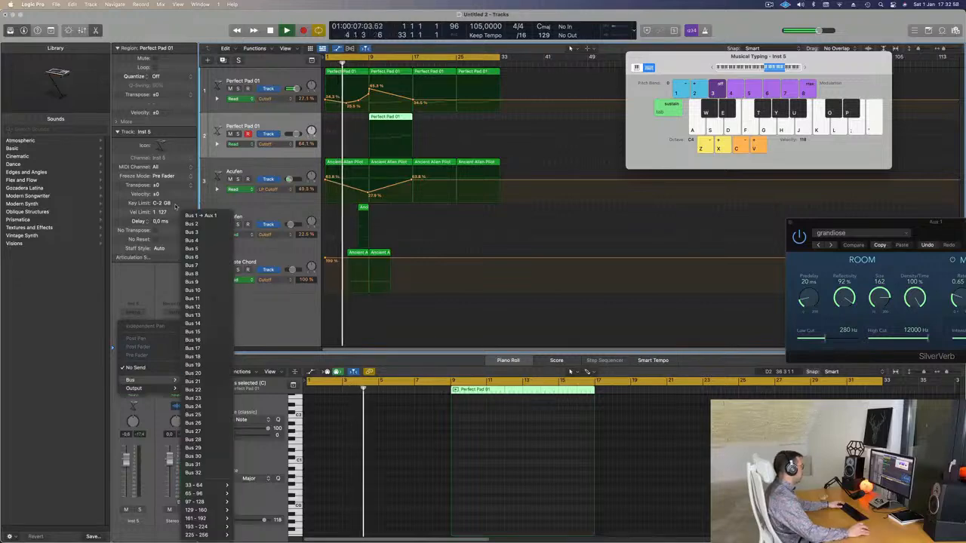
{"action": "left_click", "coordinate": [198, 216]}
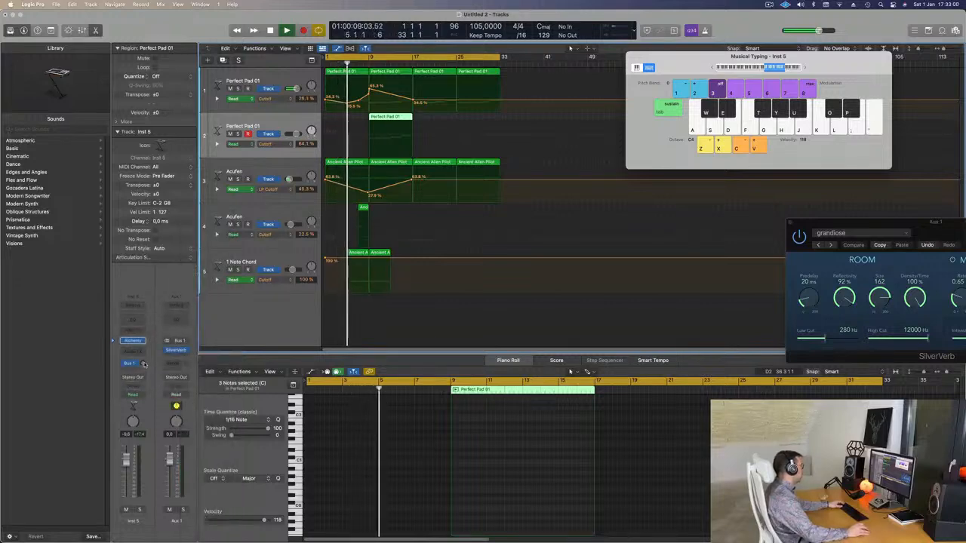
{"action": "left_click_drag", "start_coordinate": [144, 364], "coordinate": [144, 339]}
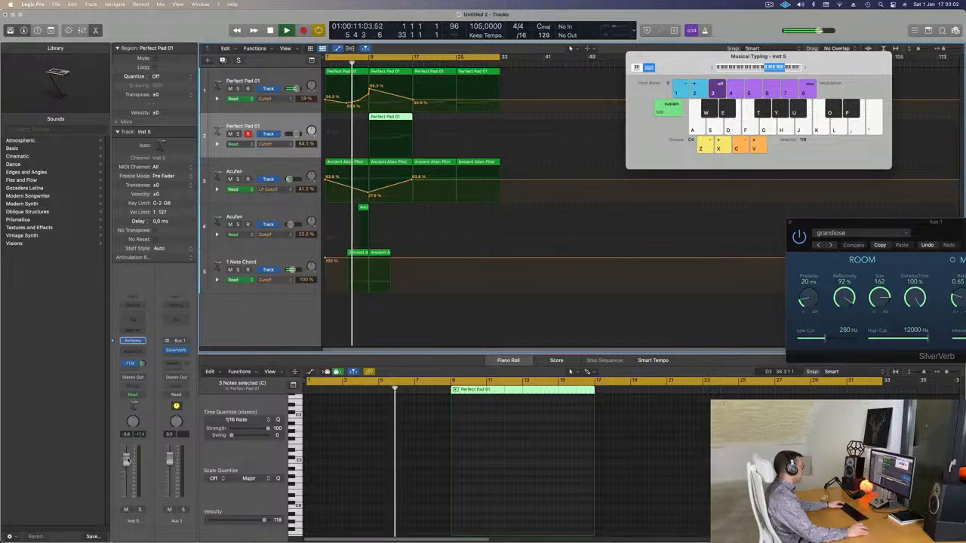
{"action": "left_click_drag", "start_coordinate": [128, 460], "coordinate": [128, 477]}
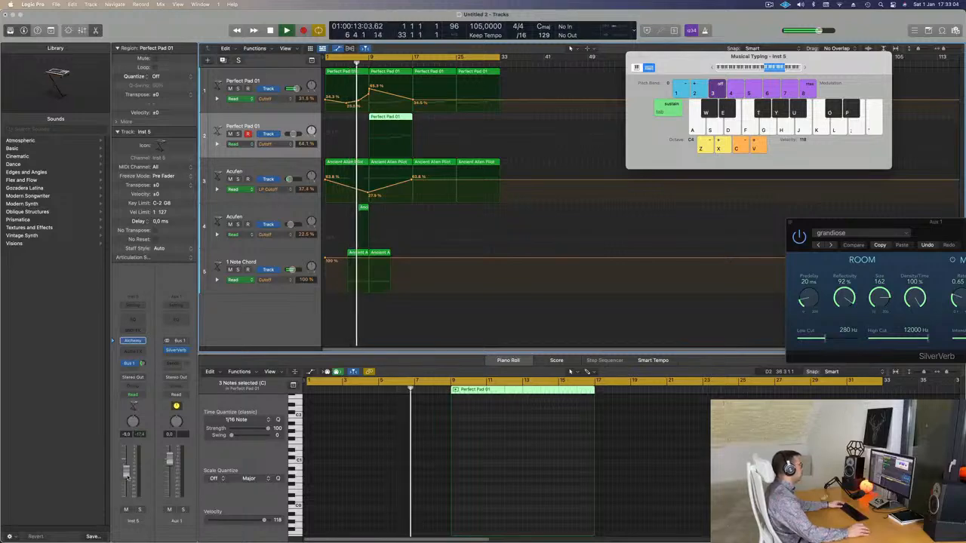
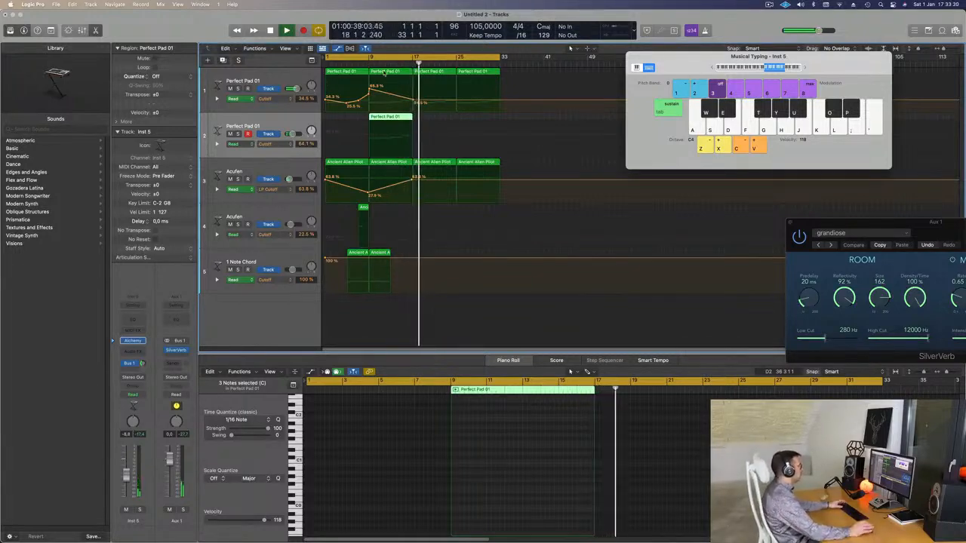
Step: Play from the start and automate the high pad's Cutoff to rise from 64.1% at bar 9 to about 76% at bar 17
{"action": "key", "text": "Return"}
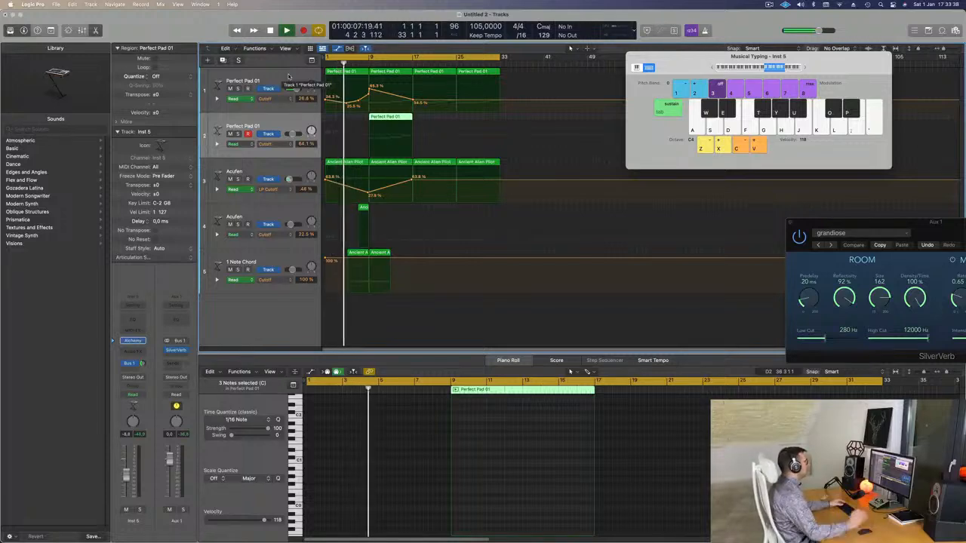
{"action": "left_click", "coordinate": [281, 169]}
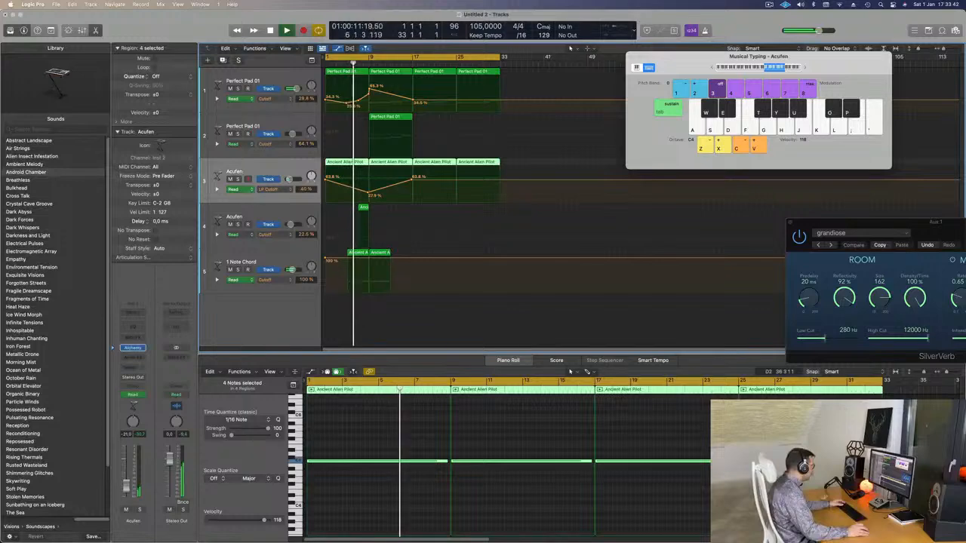
{"action": "left_click", "coordinate": [264, 206]}
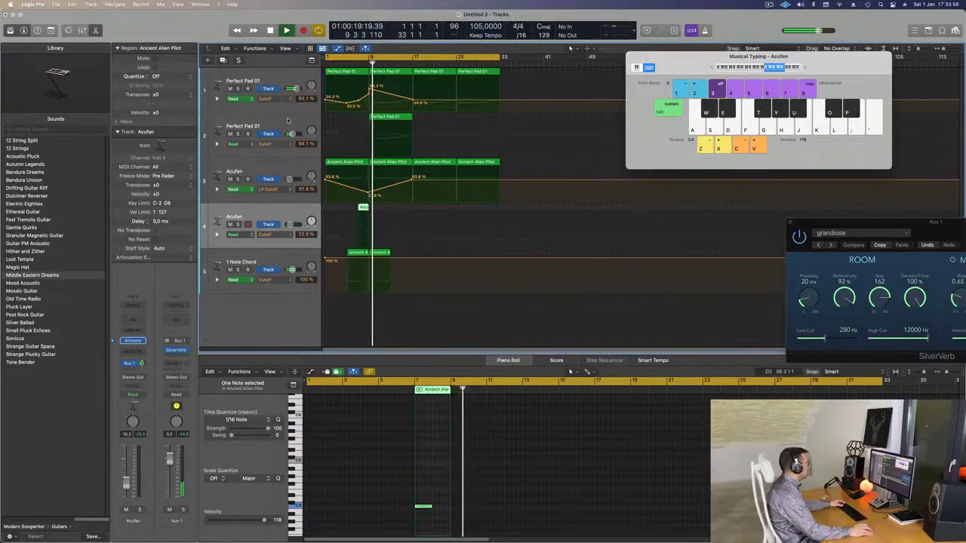
{"action": "left_click", "coordinate": [371, 136]}
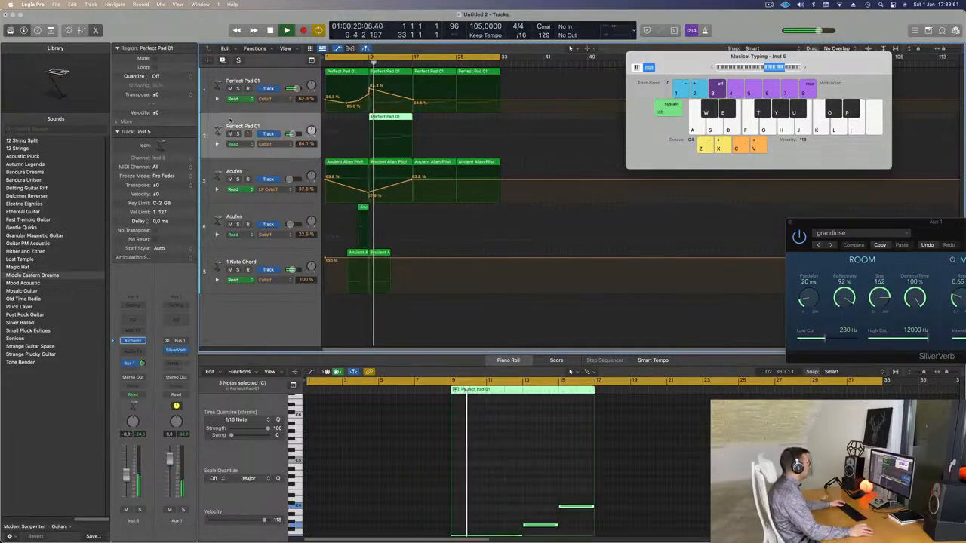
{"action": "left_click", "coordinate": [370, 136]}
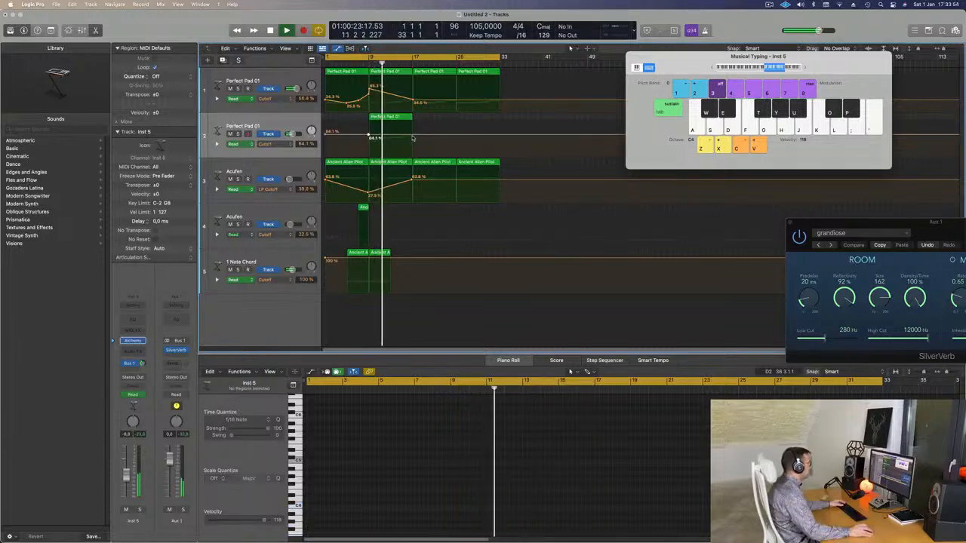
{"action": "left_click_drag", "start_coordinate": [413, 138], "coordinate": [413, 128]}
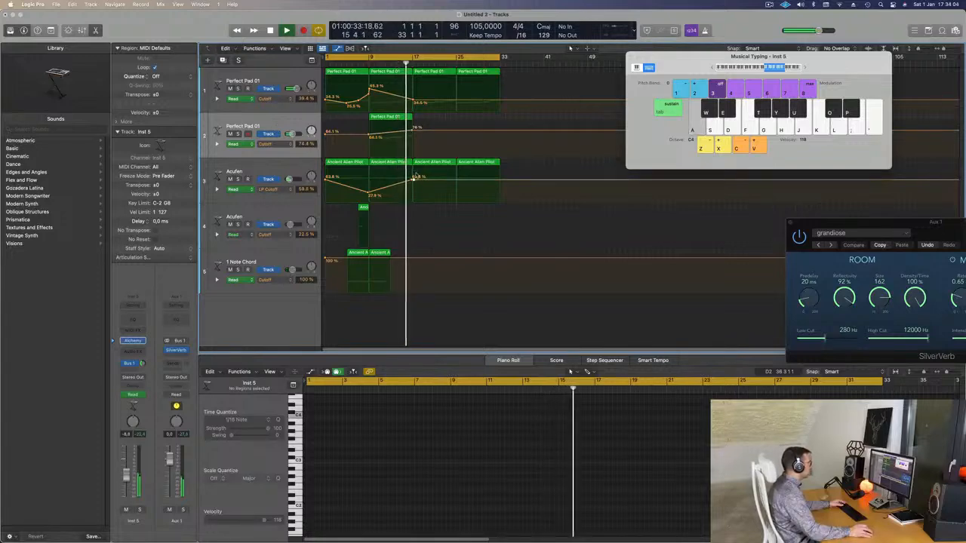
Step: Delete the Acufen soundscape region at bar 17 and lower the first Perfect Pad 01 track's Cutoff automation there to 22.6%
{"action": "left_click", "coordinate": [416, 172]}
{"action": "key", "text": "Delete"}
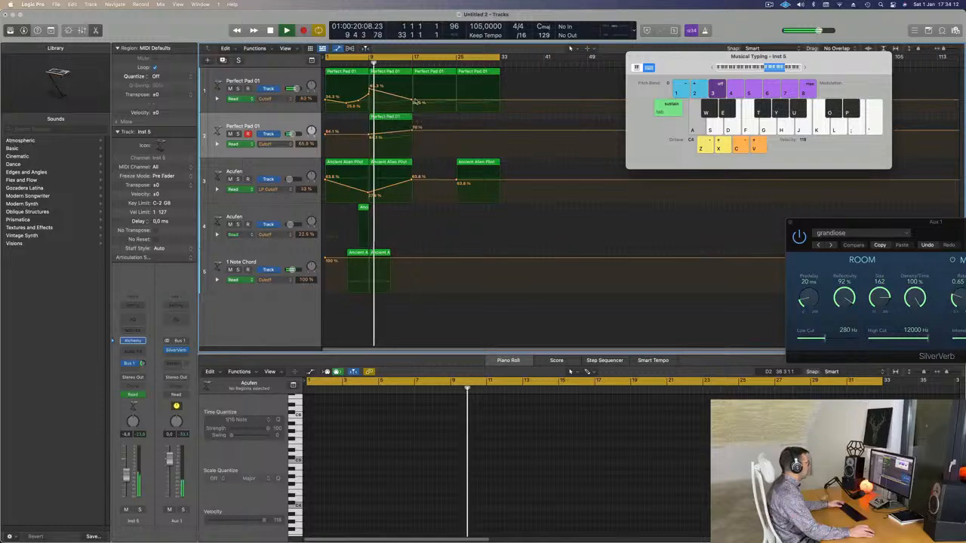
{"action": "left_click_drag", "start_coordinate": [414, 100], "coordinate": [415, 106]}
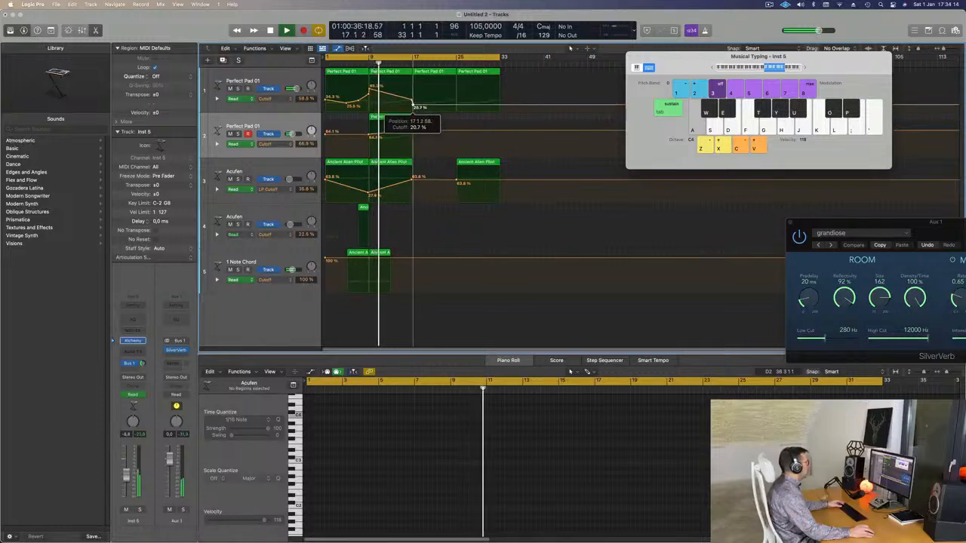
Step: Duplicate the first Perfect Pad 01 track with its settings and copy its regions at bars 17 and 25 onto the new track
{"action": "left_click", "coordinate": [291, 80]}
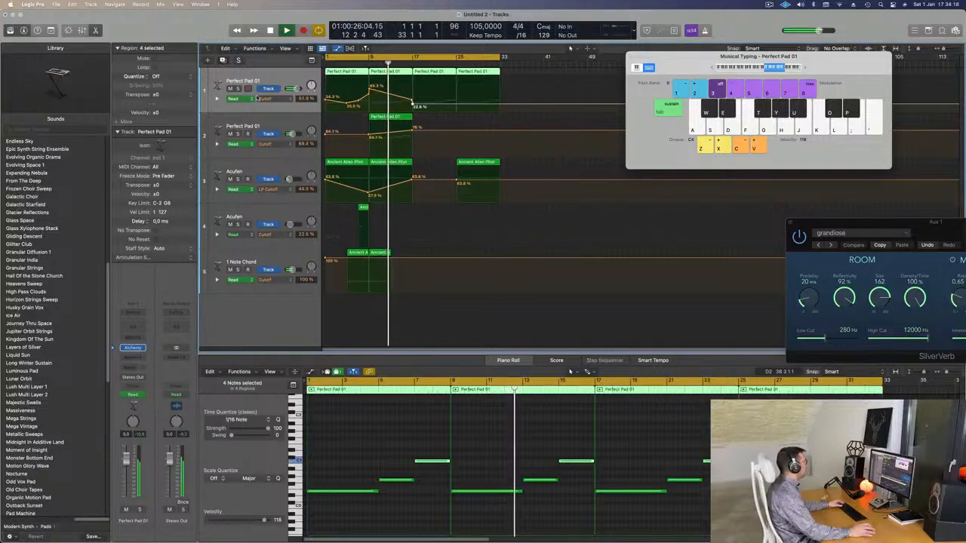
{"action": "key", "text": "super+d"}
{"action": "left_click_drag", "start_coordinate": [511, 73], "coordinate": [440, 131]}
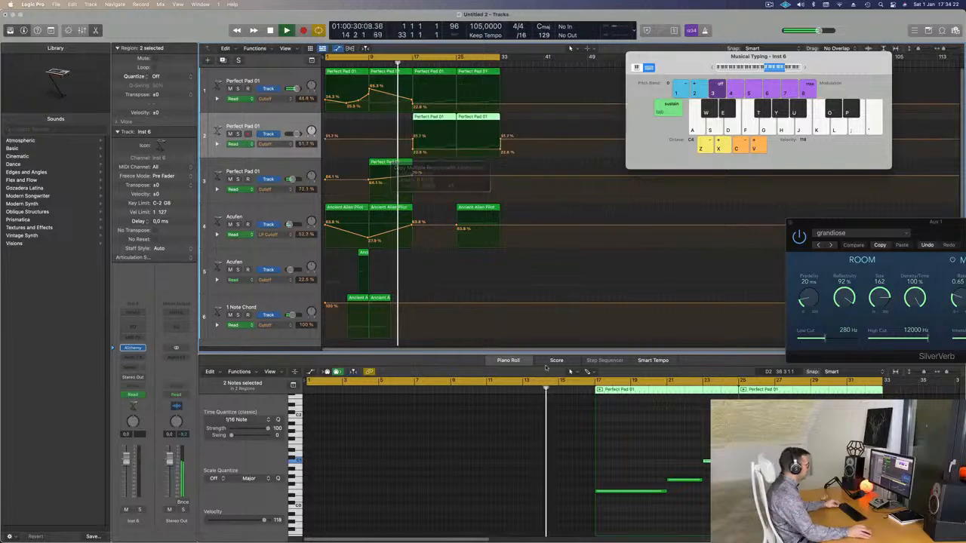
Step: Copy all six notes of the new track's regions one octave higher and delete the track's Cutoff automation
{"action": "scroll", "coordinate": [476, 449], "scroll_direction": "up", "scroll_amount": 4}
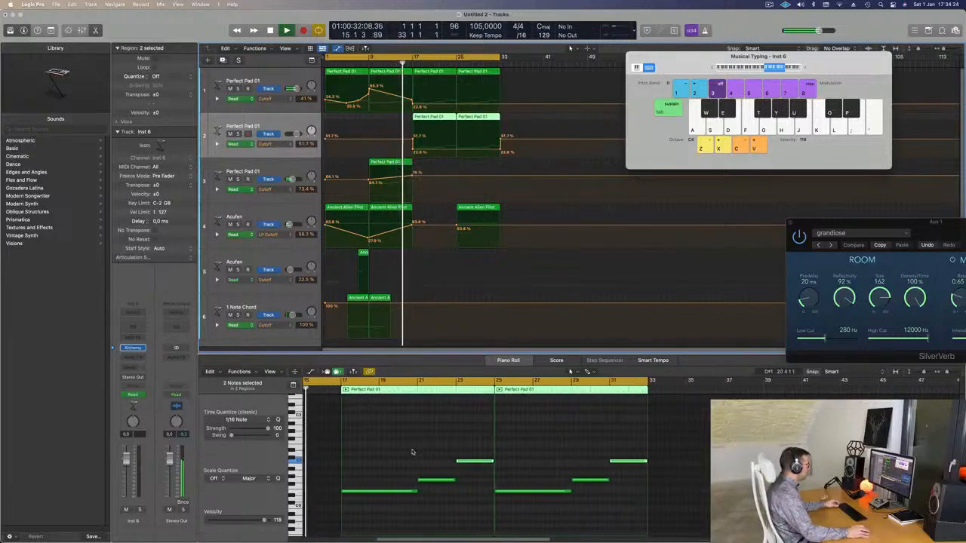
{"action": "left_click_drag", "start_coordinate": [379, 443], "coordinate": [733, 540]}
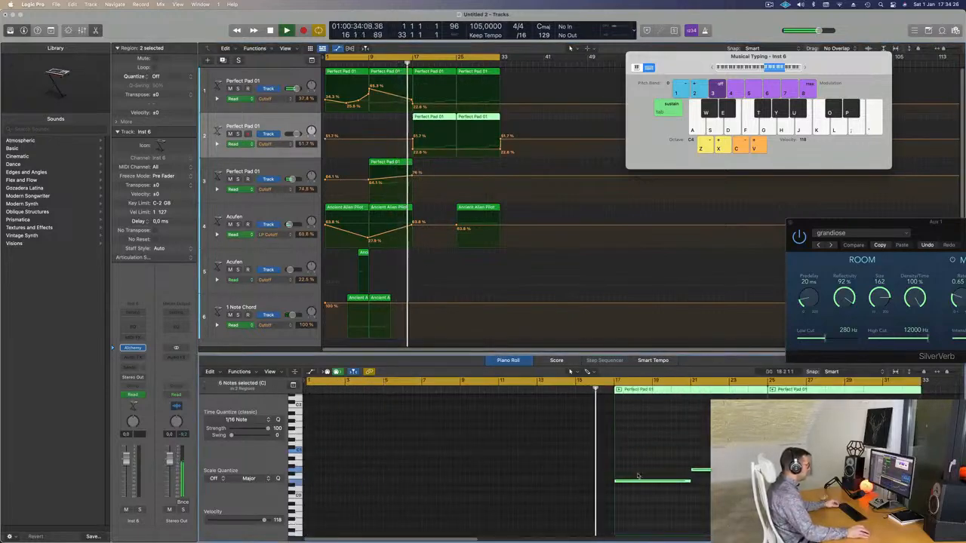
{"action": "left_click_drag", "start_coordinate": [649, 483], "coordinate": [651, 442]}
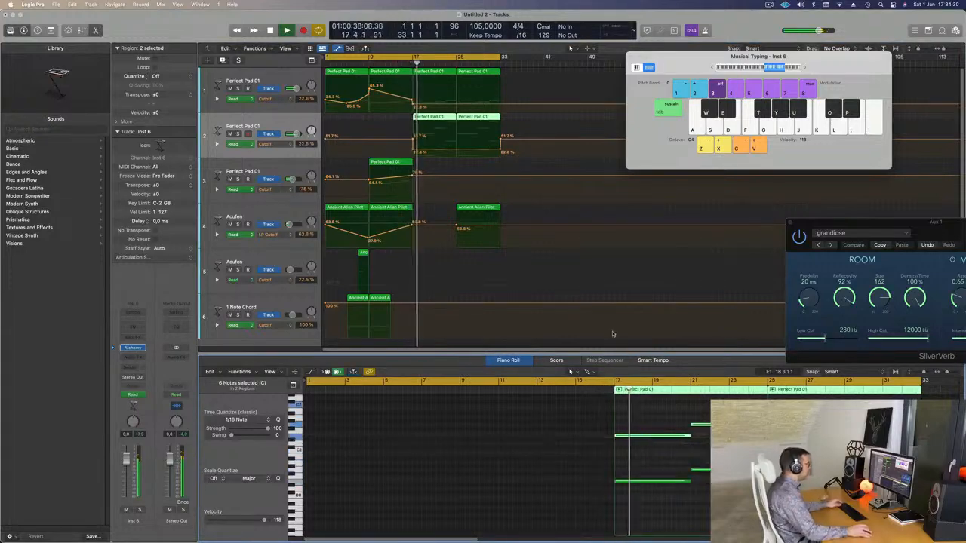
{"action": "left_click", "coordinate": [277, 127]}
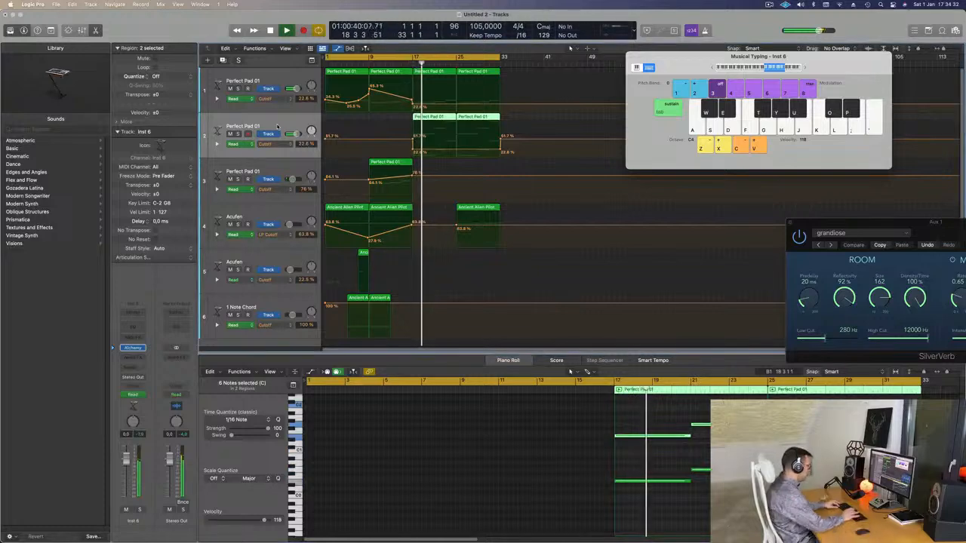
{"action": "key", "text": "ctrl+super+BackSpace"}
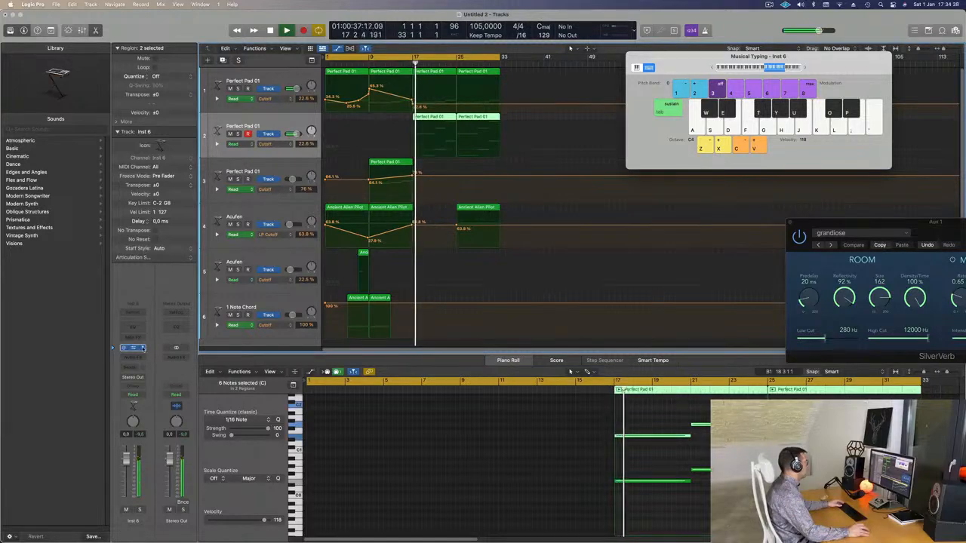
Step: Insert an Arpeggiator as a MIDI effect on the newly duplicated pad track
{"action": "left_click", "coordinate": [133, 347]}
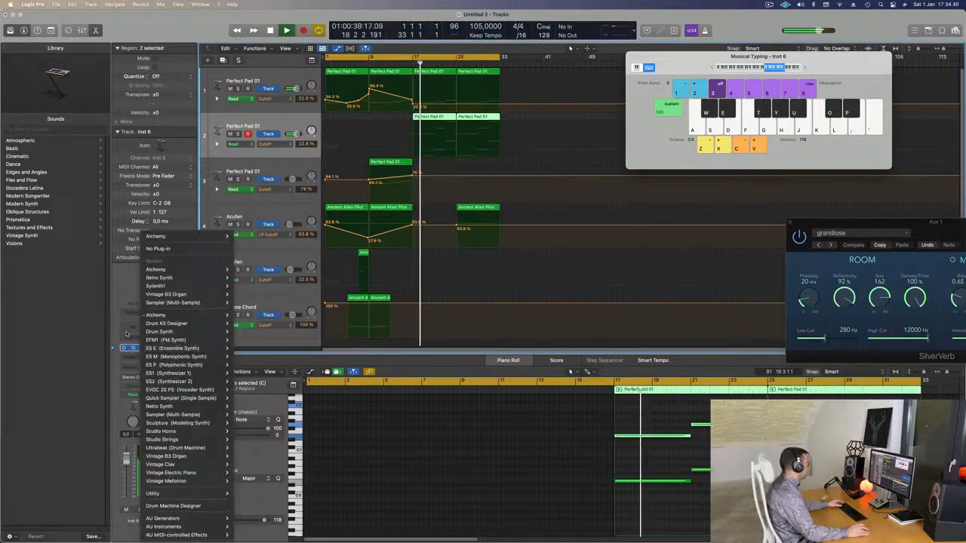
{"action": "left_click", "coordinate": [119, 281]}
{"action": "left_click", "coordinate": [132, 316]}
{"action": "left_click", "coordinate": [134, 315]}
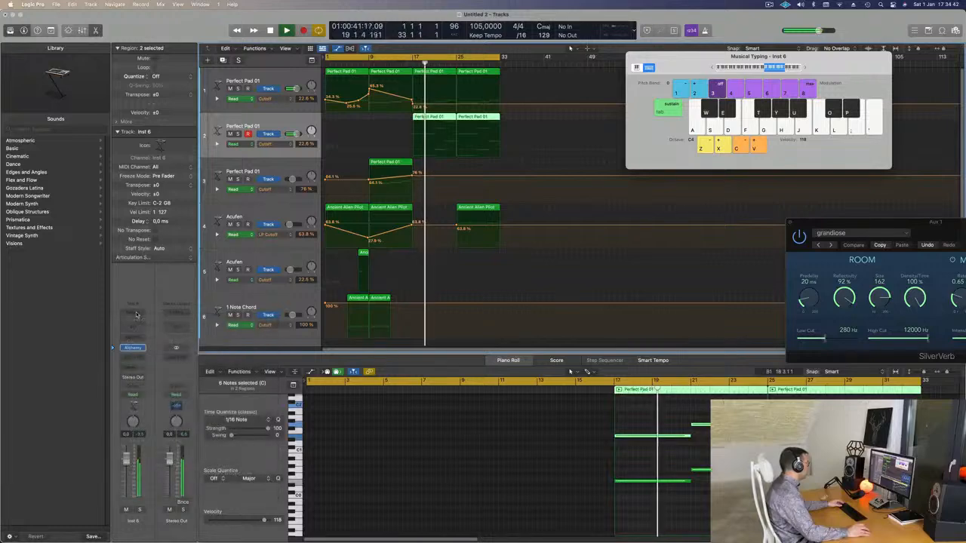
{"action": "left_click", "coordinate": [136, 314]}
{"action": "left_click", "coordinate": [135, 297]}
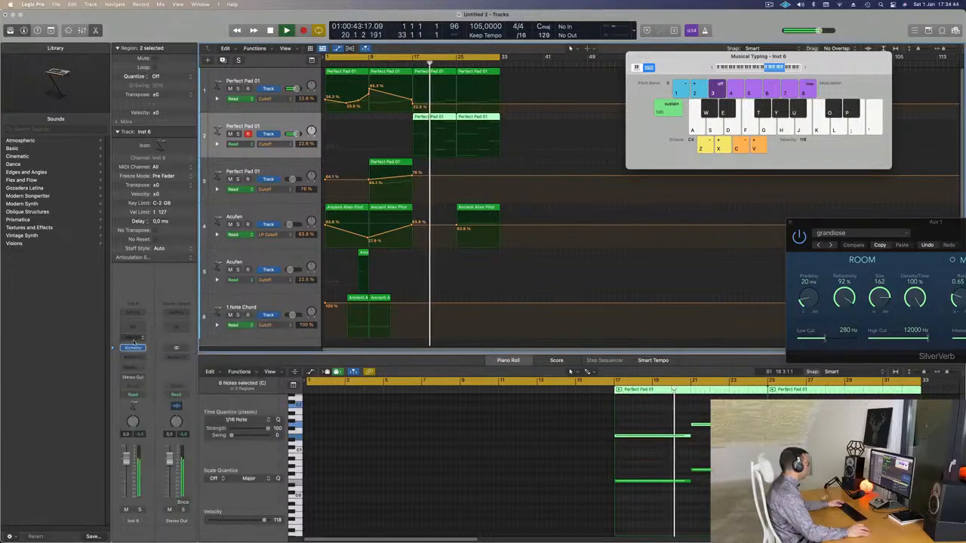
{"action": "left_click", "coordinate": [134, 338]}
{"action": "left_click", "coordinate": [138, 350]}
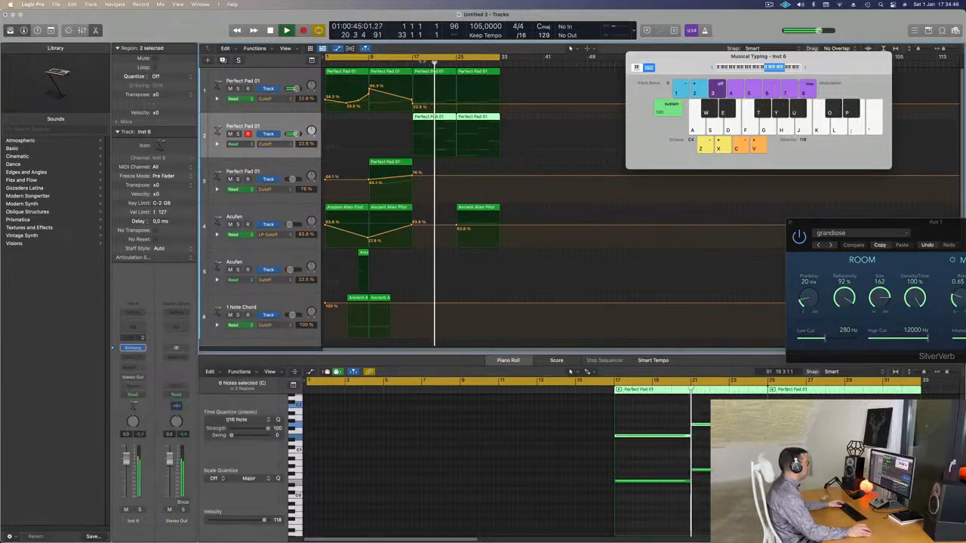
{"action": "left_click_drag", "start_coordinate": [457, 116], "coordinate": [674, 104]}
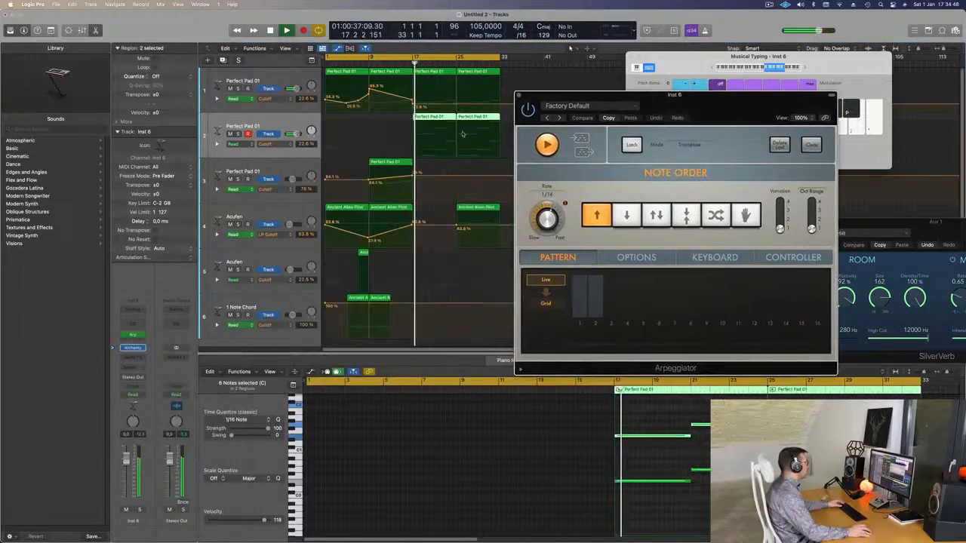
Step: Open the arpeggiated track's Alchemy instrument, close the Arpeggiator window, and raise Alchemy's Delay amount
{"action": "left_click", "coordinate": [133, 347]}
{"action": "left_click_drag", "start_coordinate": [560, 118], "coordinate": [670, 162]}
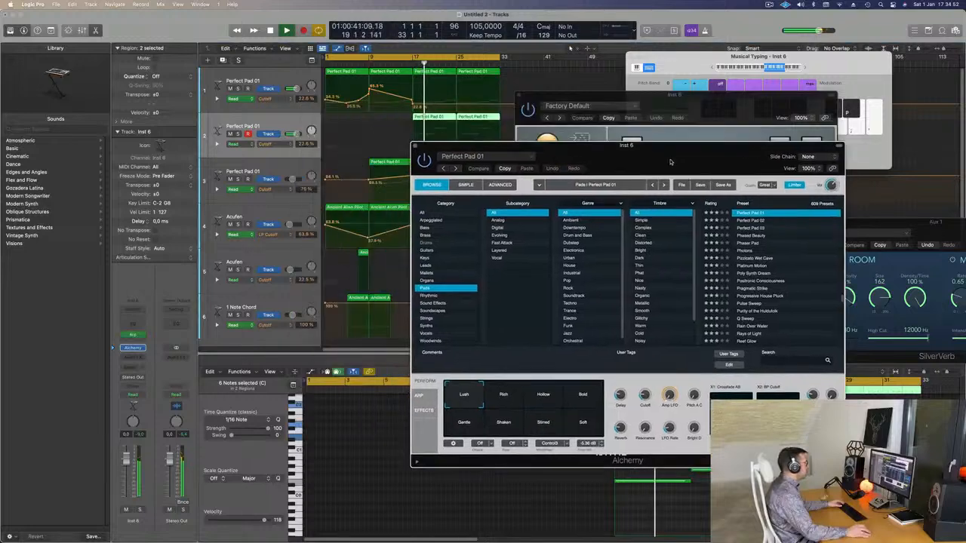
{"action": "key", "text": "space"}
{"action": "left_click_drag", "start_coordinate": [688, 97], "coordinate": [774, 88]}
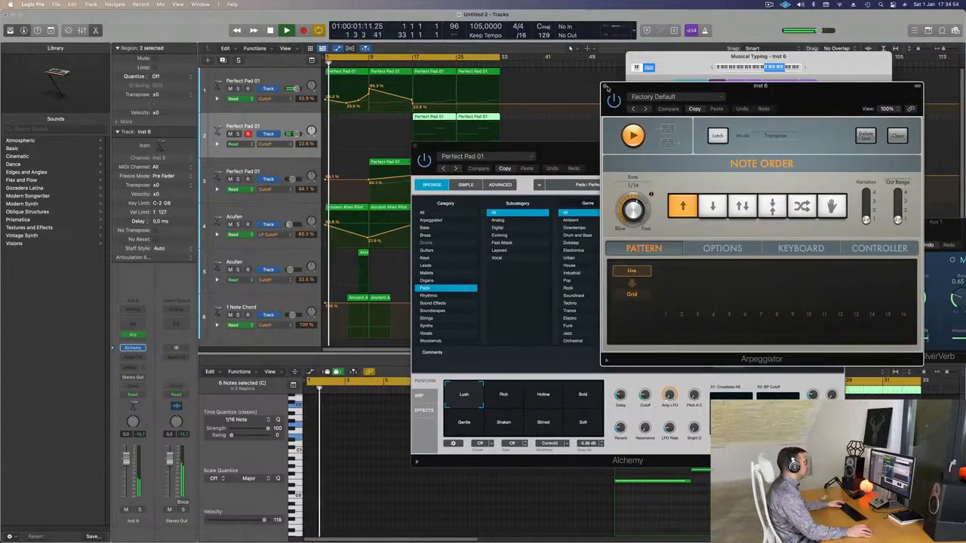
{"action": "left_click", "coordinate": [604, 87]}
{"action": "left_click_drag", "start_coordinate": [665, 151], "coordinate": [752, 42]}
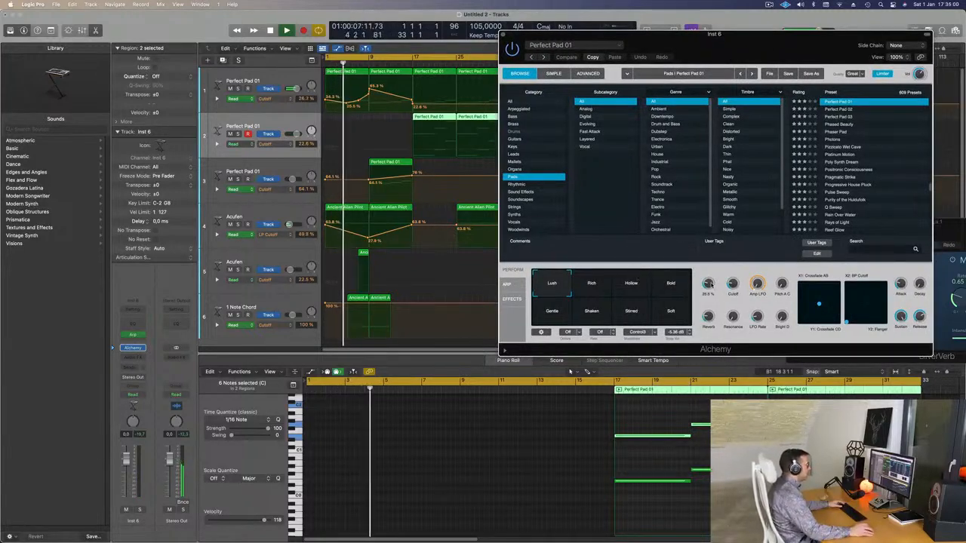
{"action": "left_click_drag", "start_coordinate": [711, 284], "coordinate": [717, 261]}
Step: Move the cycle start to bar 17, play from there, and solo the arpeggiated track
{"action": "left_click_drag", "start_coordinate": [328, 59], "coordinate": [414, 58]}
{"action": "key", "text": "space"}
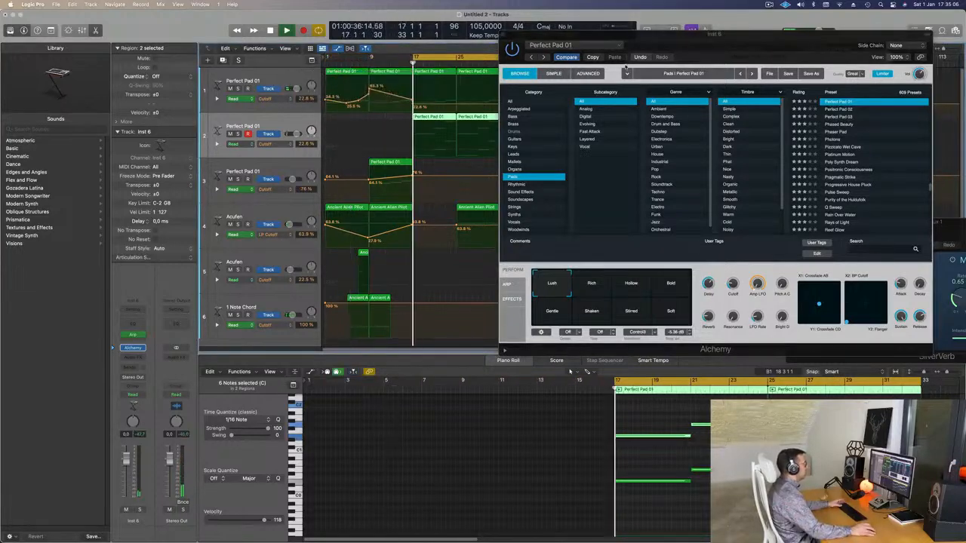
{"action": "left_click_drag", "start_coordinate": [526, 35], "coordinate": [447, 38]}
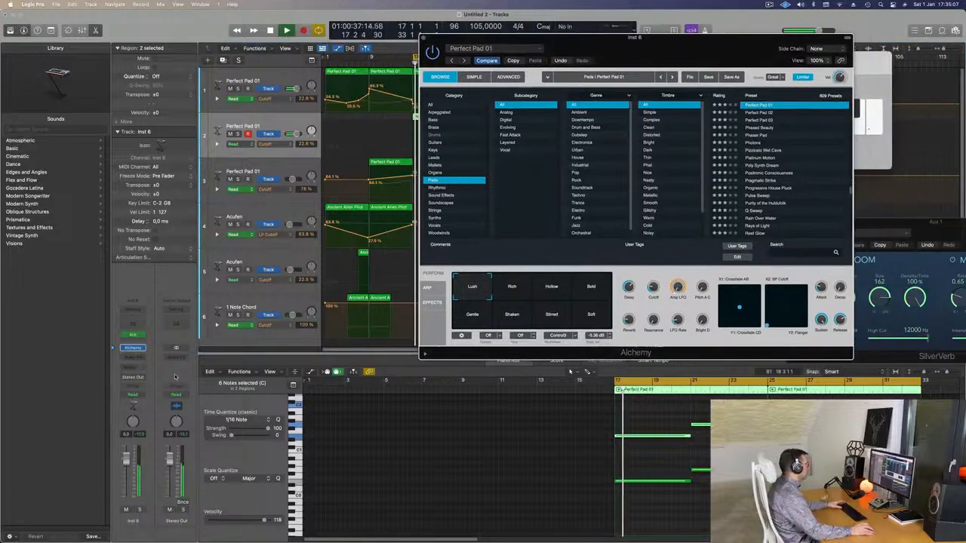
{"action": "left_click", "coordinate": [139, 510]}
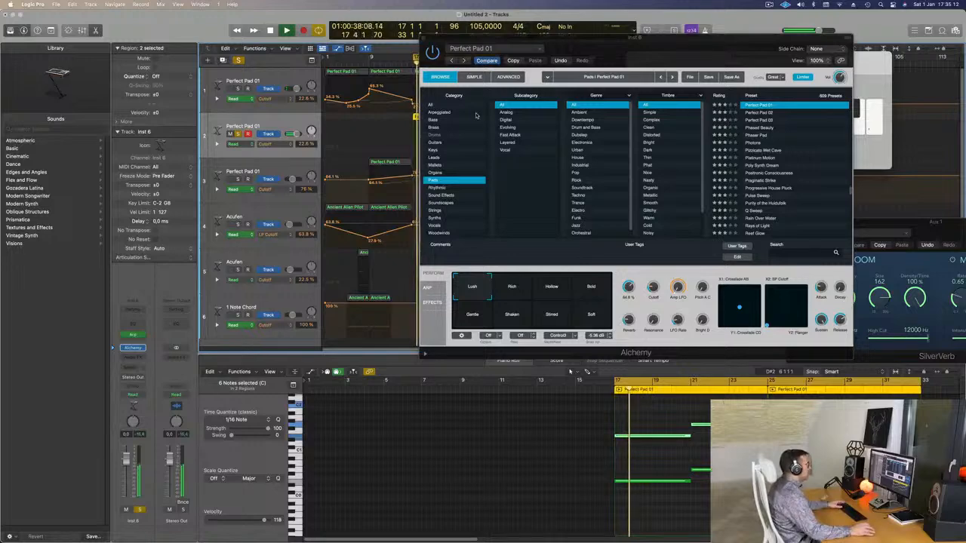
Step: Load the Keys preset 80s Pop Electric Piano, lower the track's volume to about -20 dB, and turn its solo off
{"action": "left_click", "coordinate": [434, 150]}
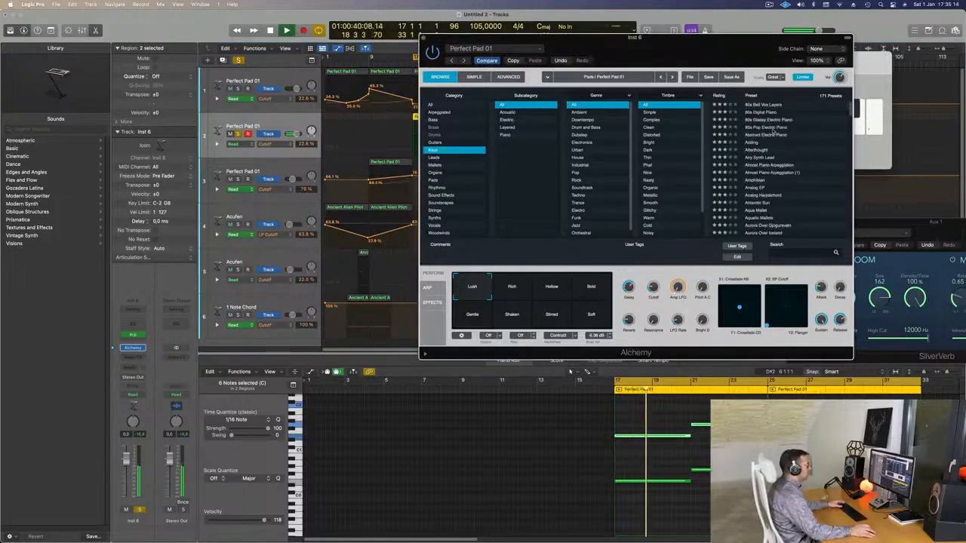
{"action": "left_click", "coordinate": [766, 127]}
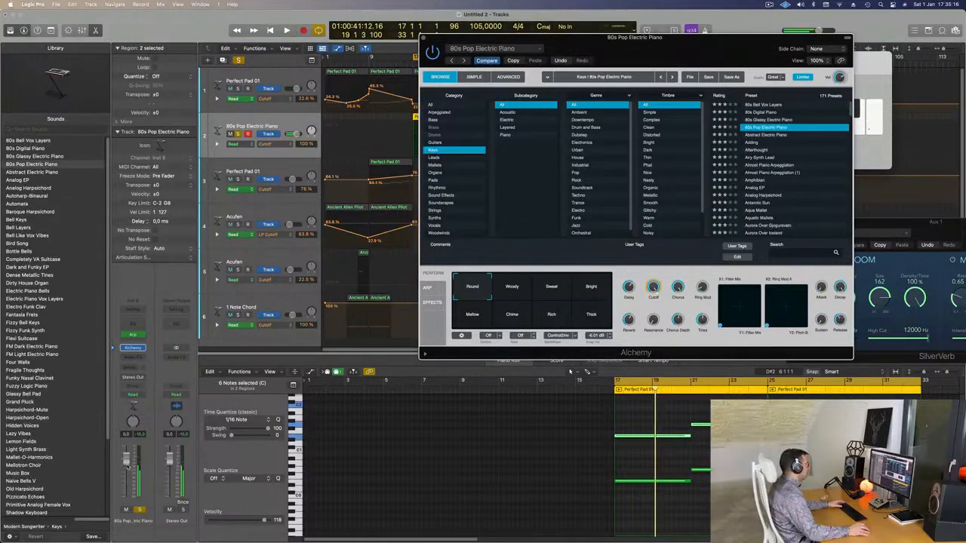
{"action": "key", "text": "space"}
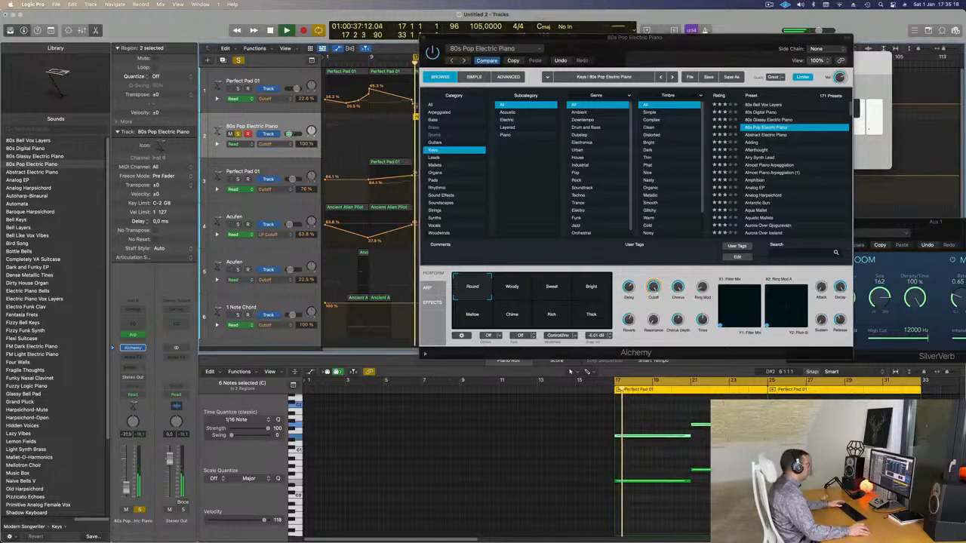
{"action": "left_click", "coordinate": [140, 510]}
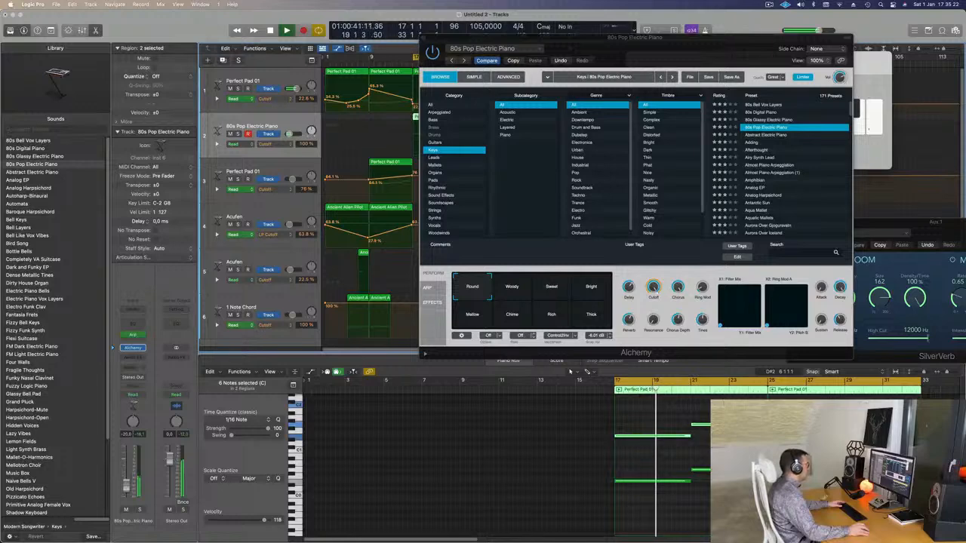
Step: Audition the electric piano's performance variations, including Woody, Bright, Thick, Mellow and Rich, during playback
{"action": "left_click", "coordinate": [511, 297]}
{"action": "left_click_drag", "start_coordinate": [547, 38], "coordinate": [617, 14]}
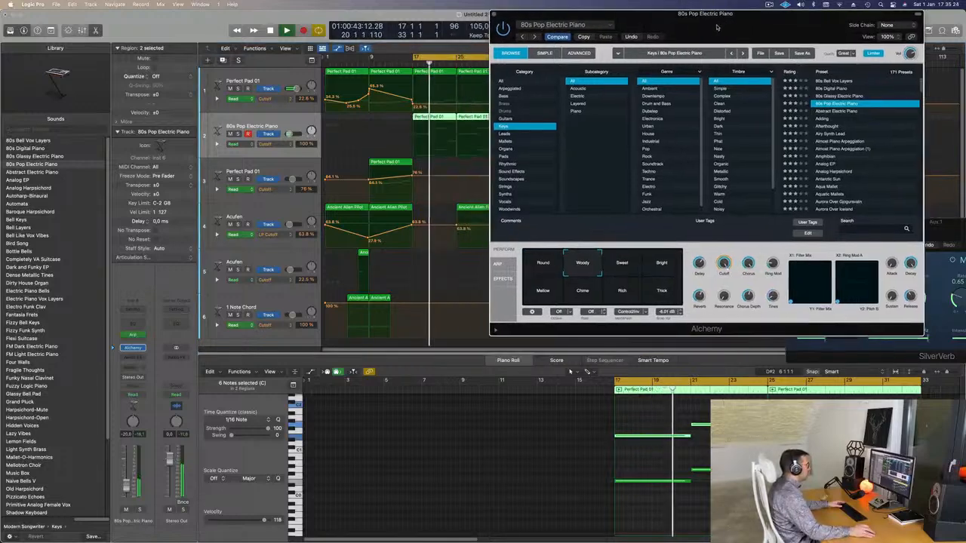
{"action": "left_click", "coordinate": [633, 270]}
{"action": "left_click", "coordinate": [662, 269]}
{"action": "left_click", "coordinate": [663, 295]}
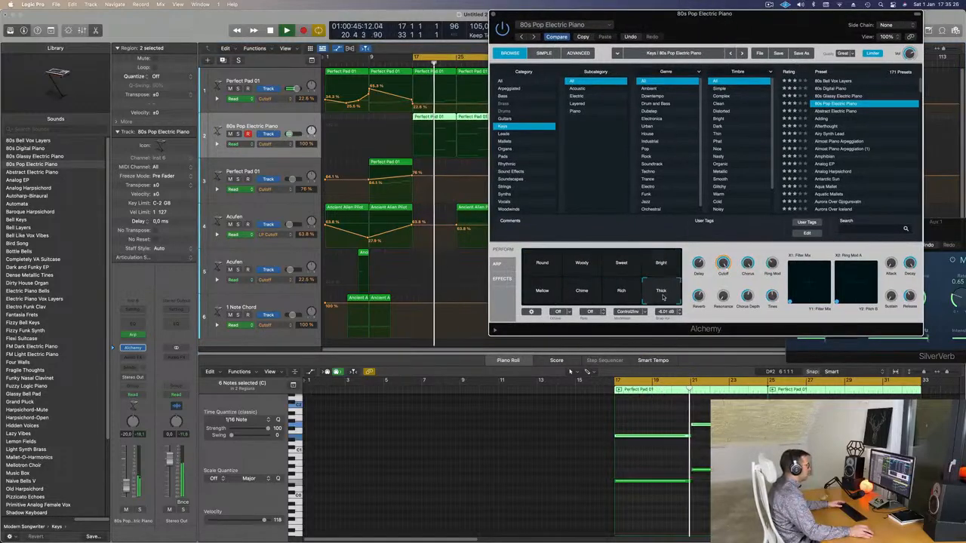
{"action": "left_click", "coordinate": [542, 295]}
{"action": "left_click_drag", "start_coordinate": [566, 329], "coordinate": [444, 360]}
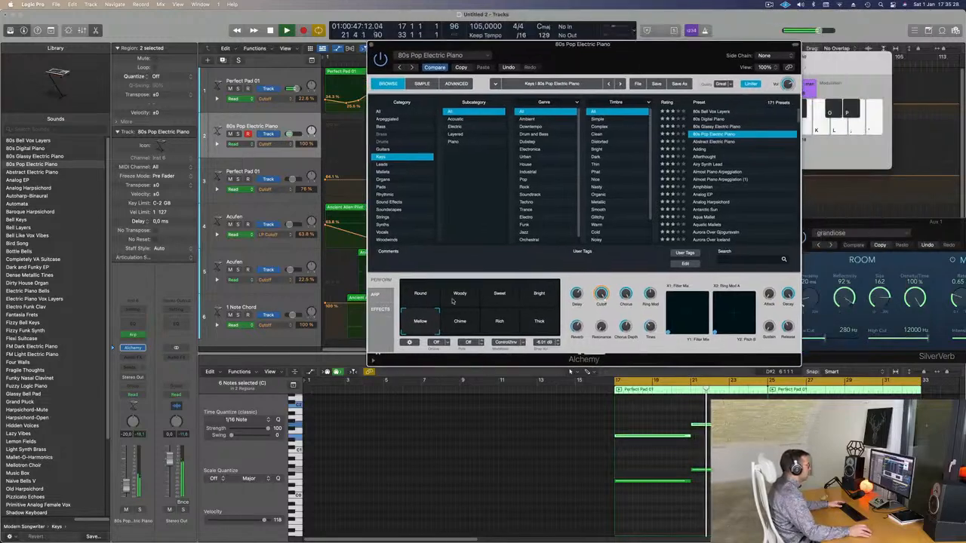
{"action": "left_click", "coordinate": [461, 328]}
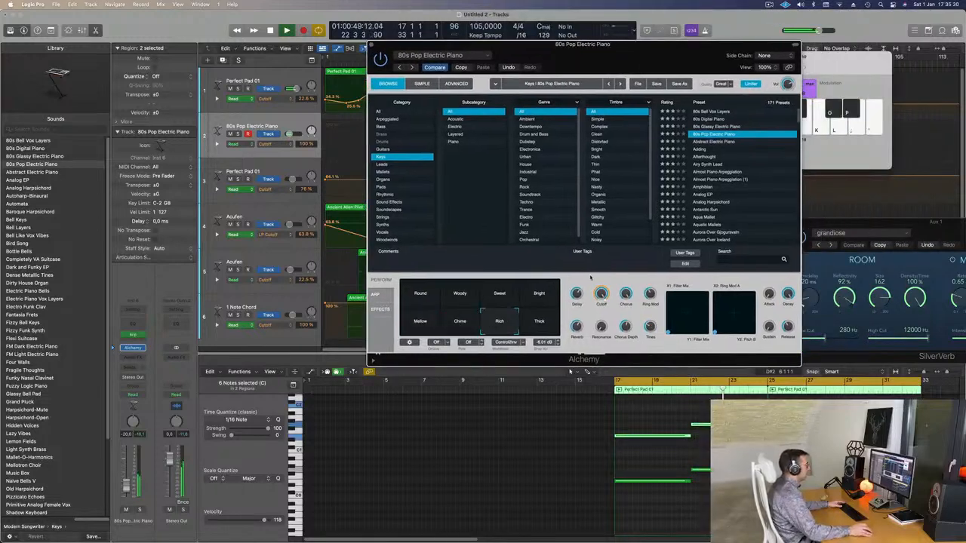
Step: Load the Abstract Electric Piano preset on the arpeggiated track
{"action": "left_click", "coordinate": [720, 142]}
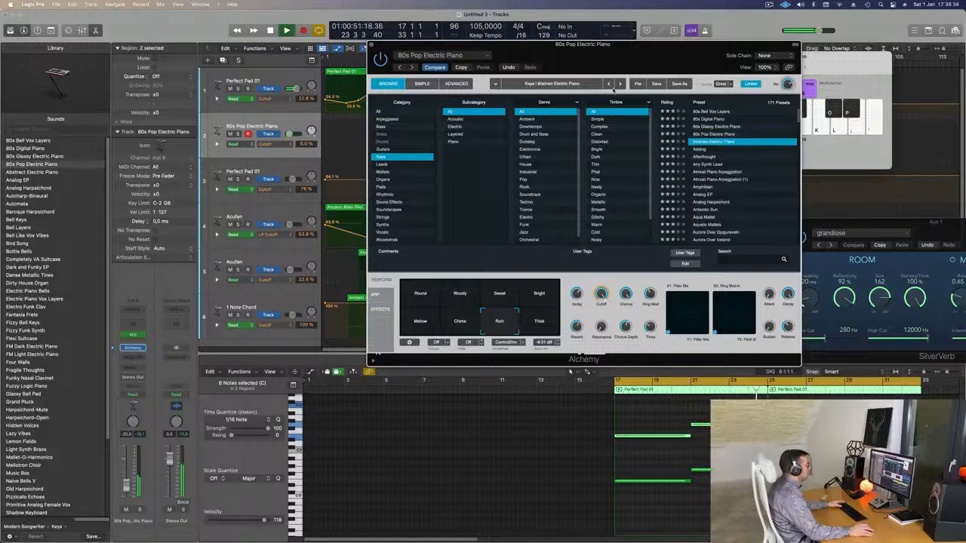
Step: Try the Almost Piano Arpeggiation and Analog EP presets on the arpeggiated track, lowering the Analog EP's cutoff
{"action": "left_click", "coordinate": [723, 197]}
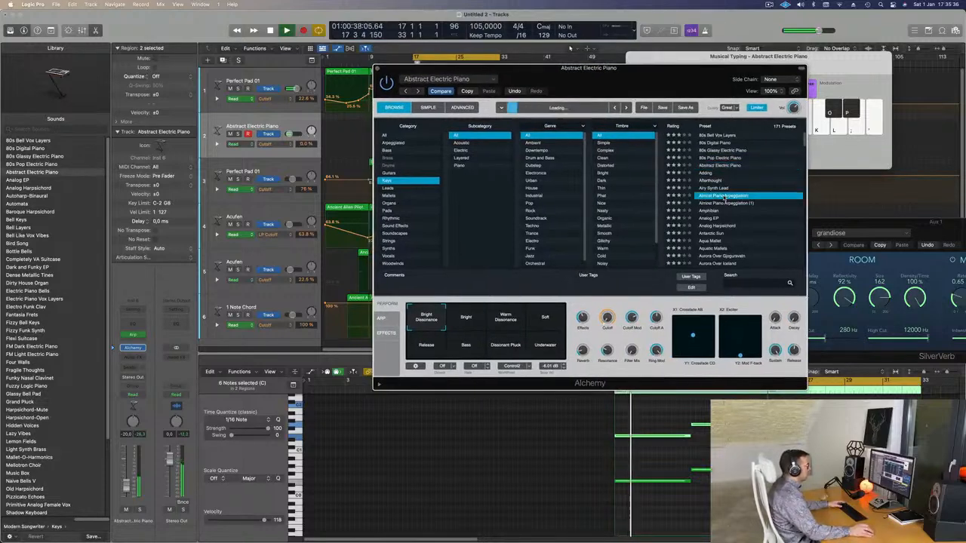
{"action": "left_click", "coordinate": [713, 218]}
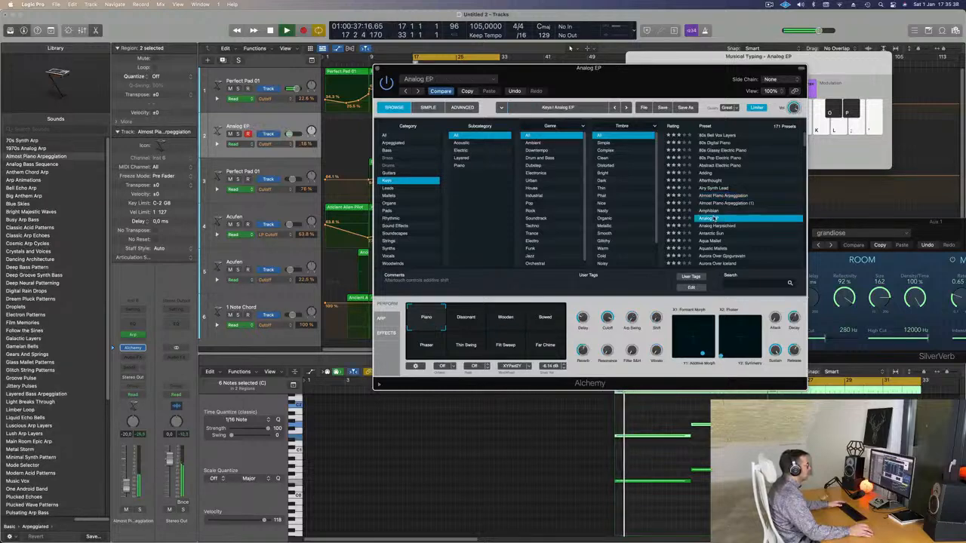
{"action": "scroll", "coordinate": [695, 215], "scroll_direction": "down", "scroll_amount": 1}
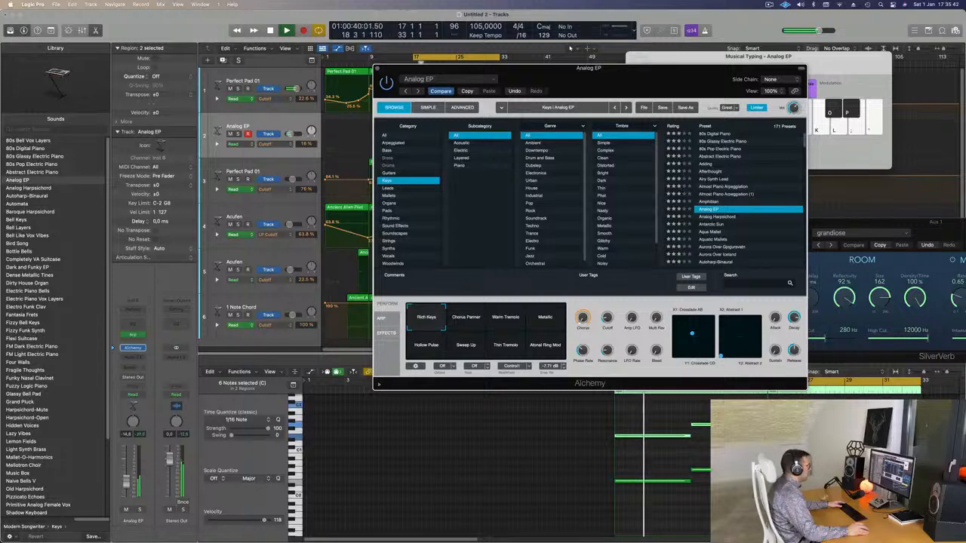
{"action": "left_click_drag", "start_coordinate": [607, 320], "coordinate": [604, 340]}
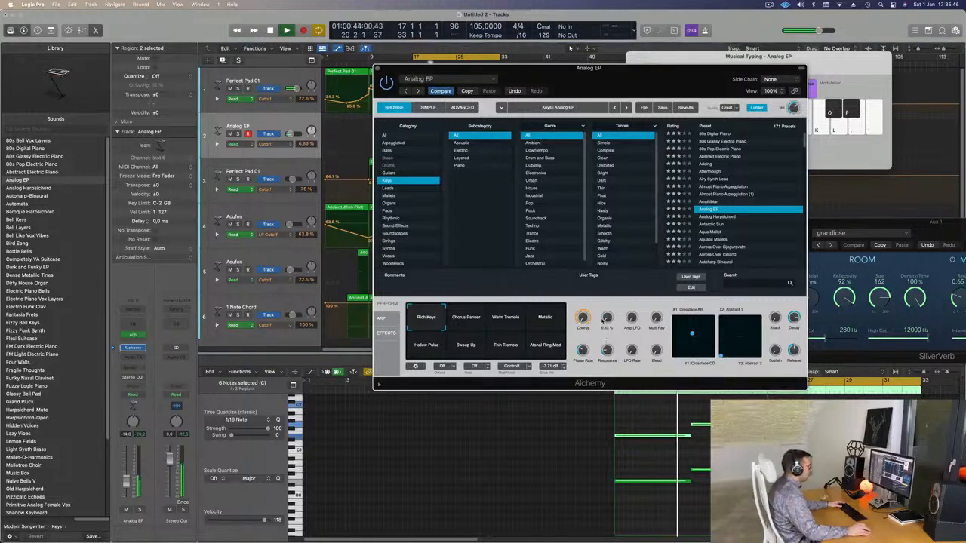
Step: Audition the Analog EP's performance variations, including Chorus Panner, Warm Tremolo, Metallic, Thin Tremolo and Atonal Ring Mod
{"action": "left_click", "coordinate": [476, 317]}
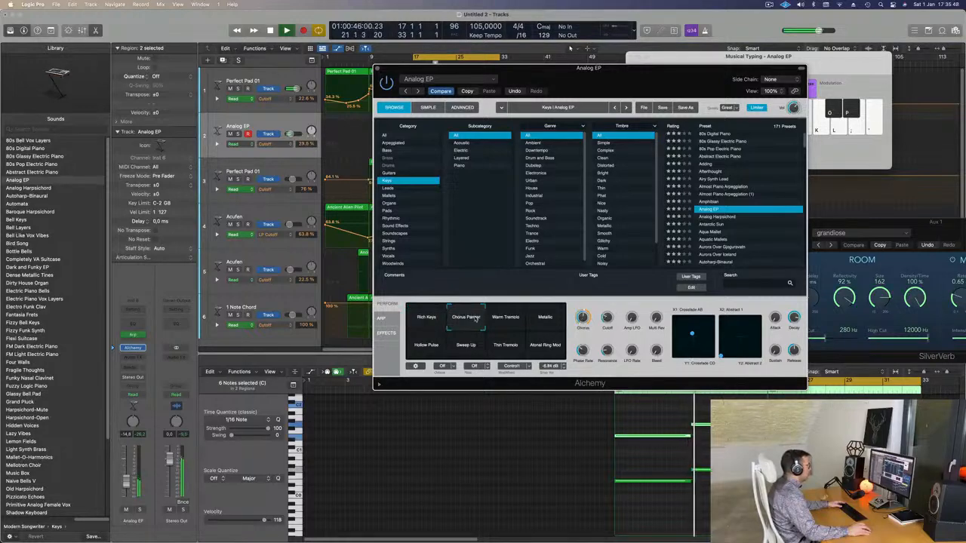
{"action": "left_click", "coordinate": [508, 321]}
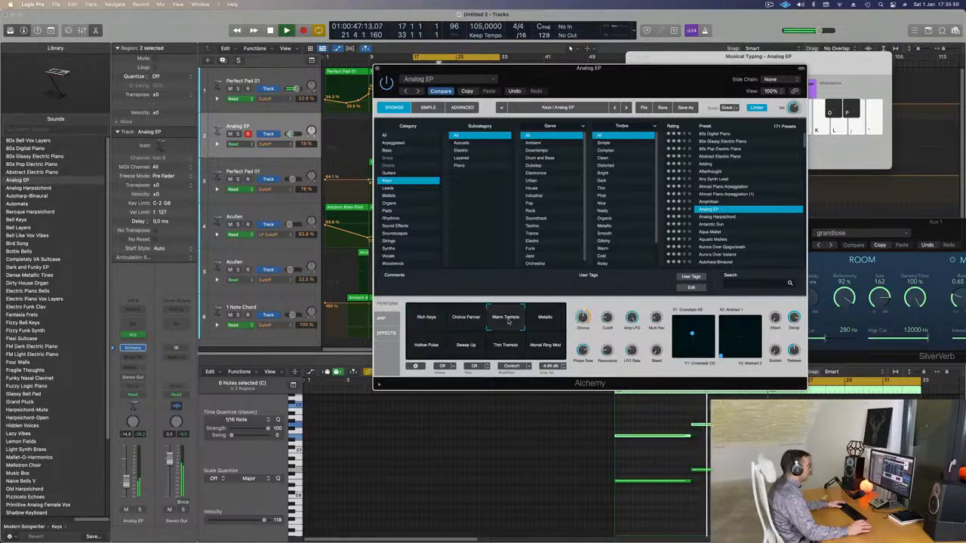
{"action": "left_click", "coordinate": [551, 323]}
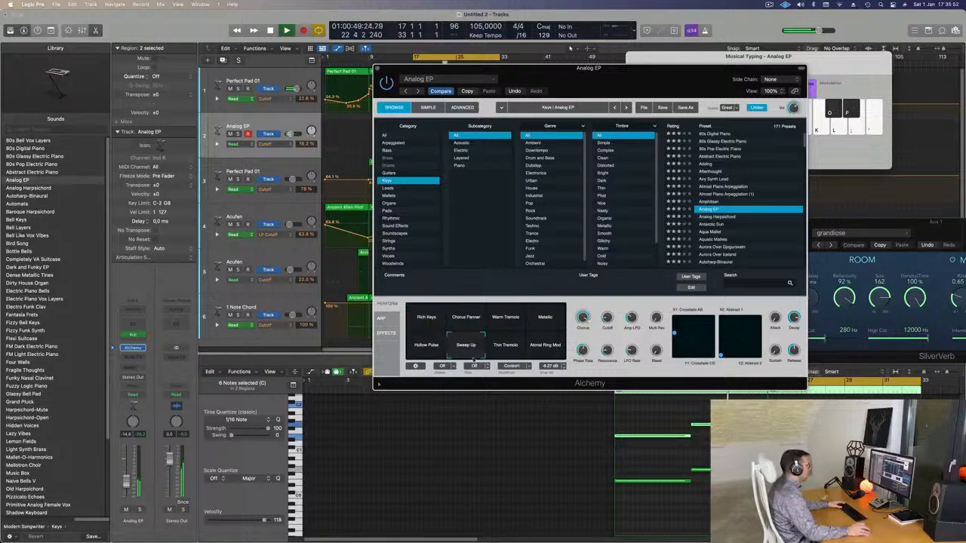
{"action": "left_click", "coordinate": [502, 353]}
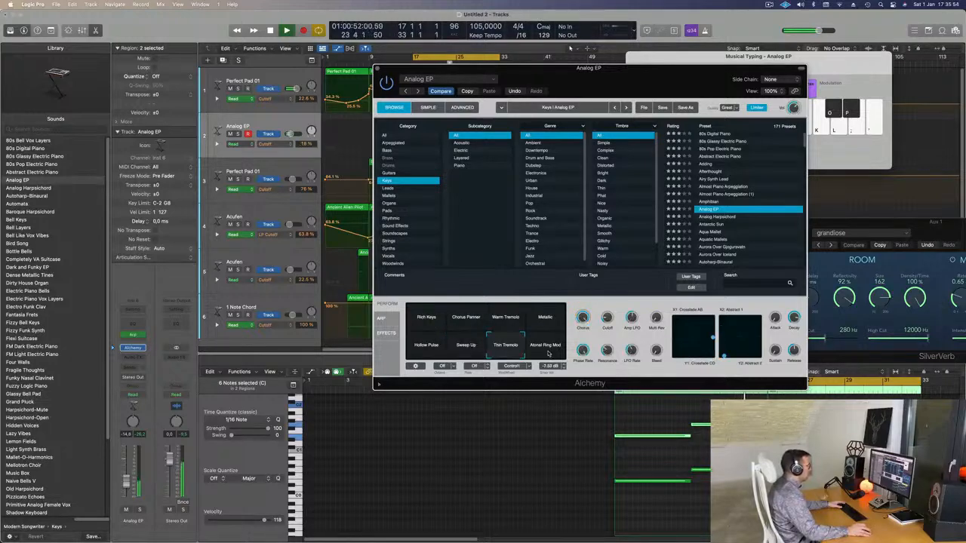
{"action": "left_click", "coordinate": [549, 353]}
Step: Load the Aquatic Mallets preset and audition its variations, including Presence, Dark & Snappy, Wet Tones and Wetter Tones
{"action": "scroll", "coordinate": [721, 241], "scroll_direction": "down", "scroll_amount": 2}
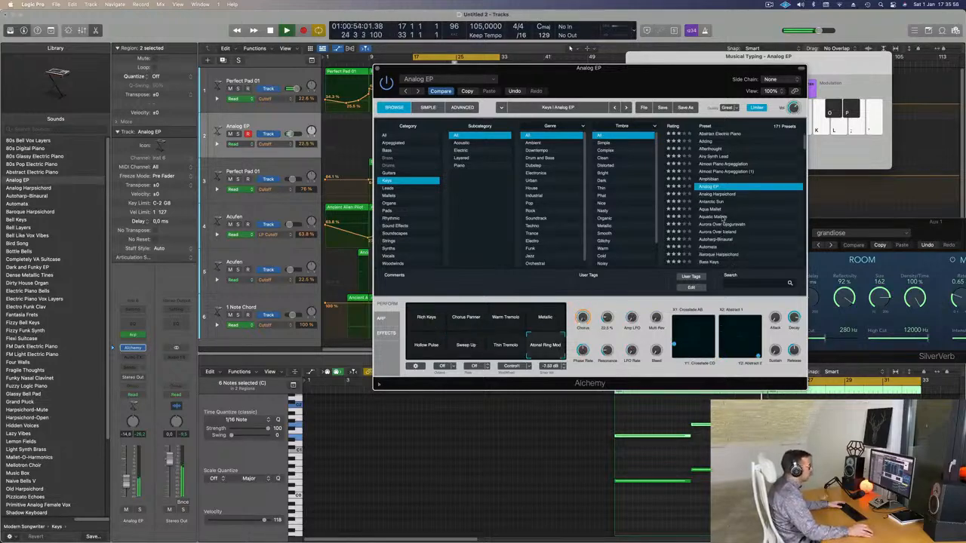
{"action": "left_click", "coordinate": [717, 217]}
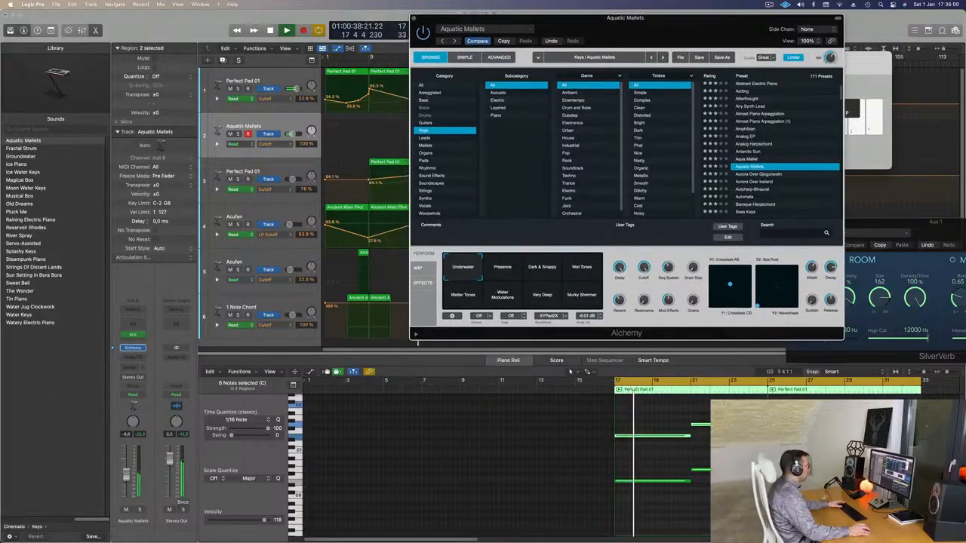
{"action": "left_click", "coordinate": [513, 272]}
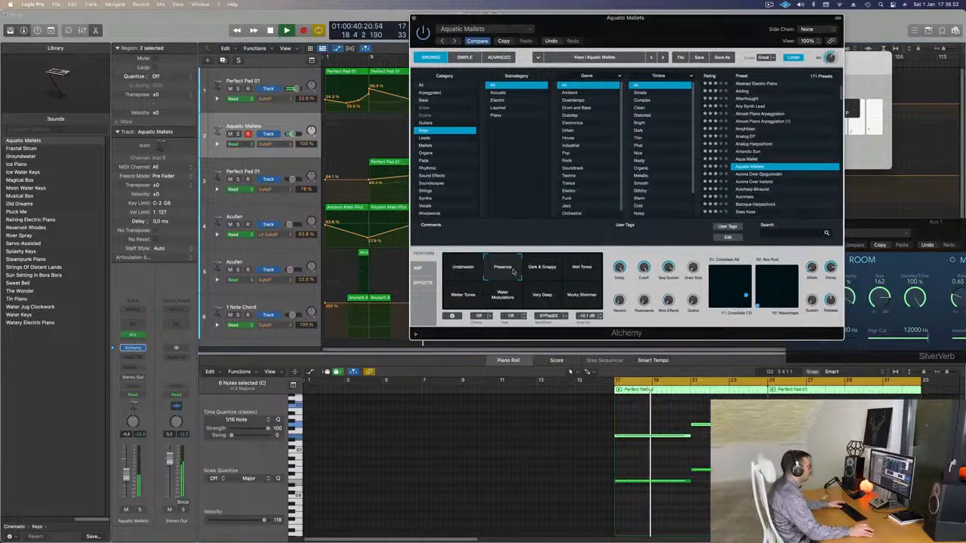
{"action": "left_click", "coordinate": [543, 274]}
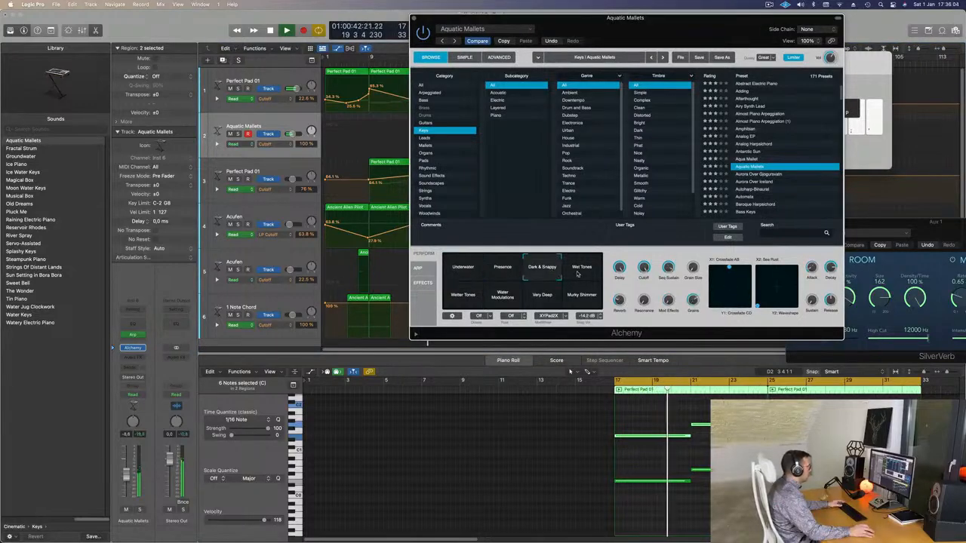
{"action": "left_click", "coordinate": [577, 275]}
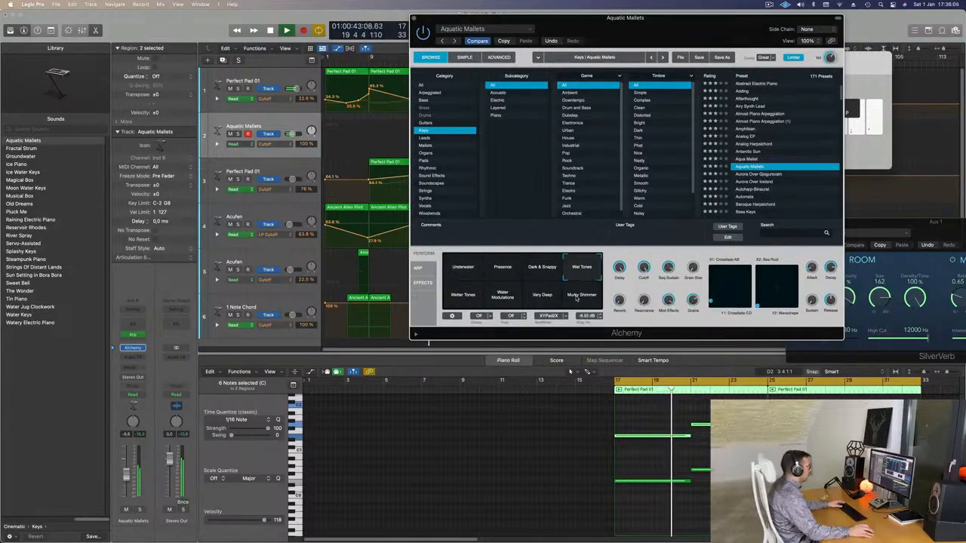
{"action": "left_click", "coordinate": [455, 301]}
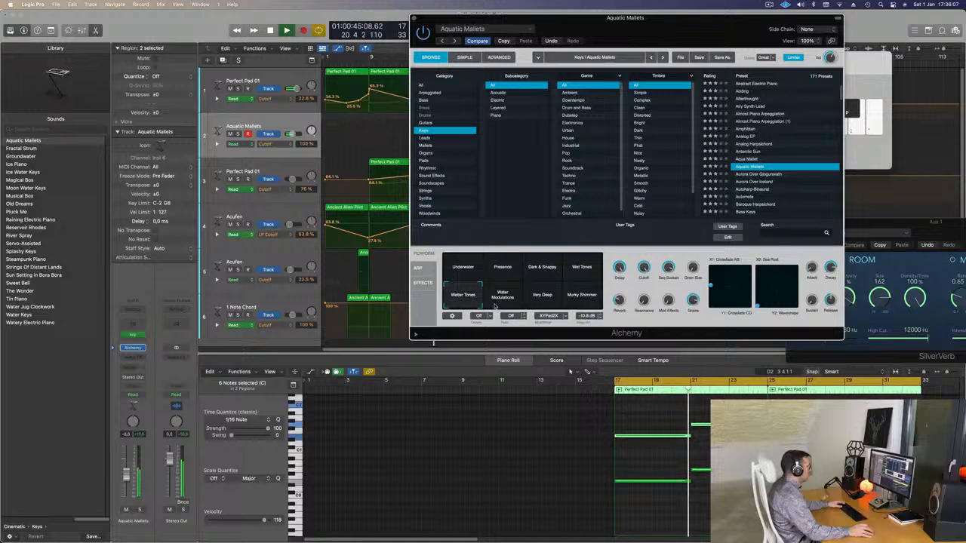
Step: Try the Aurora Over Gjogursvatn and Baroque Harpsichord presets, restarting playback and auditioning the harpsichord's Rich and Warm variations
{"action": "left_click", "coordinate": [768, 175]}
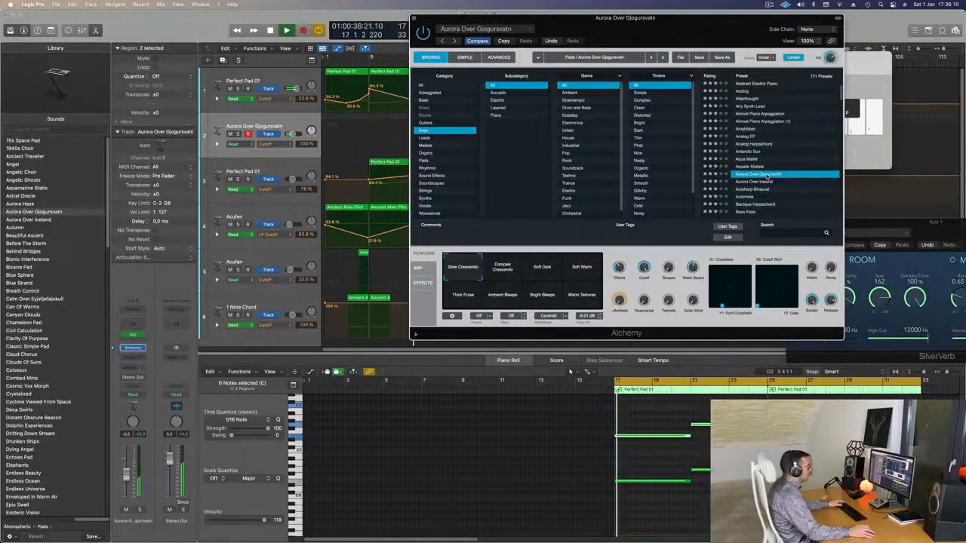
{"action": "scroll", "coordinate": [771, 187], "scroll_direction": "down", "scroll_amount": 2}
{"action": "left_click", "coordinate": [760, 187]}
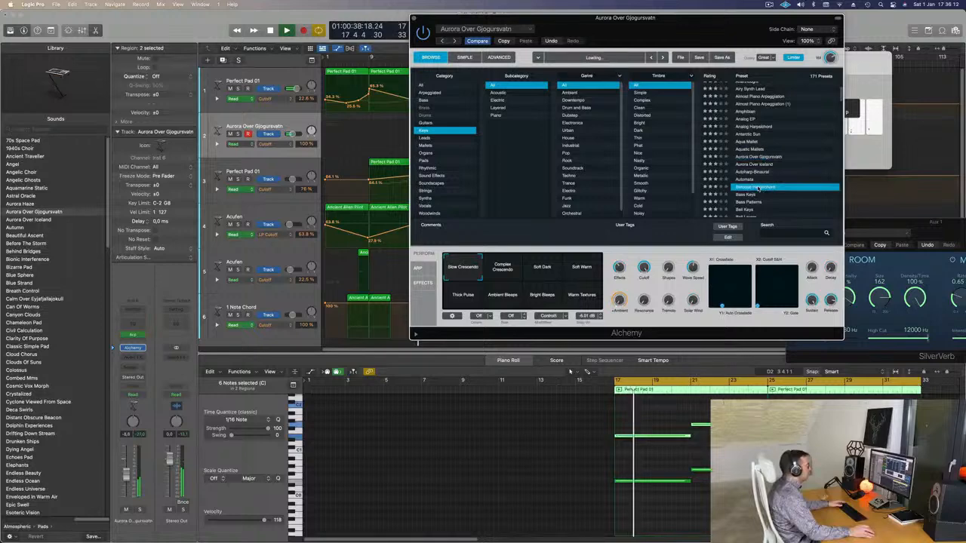
{"action": "key", "text": "space"}
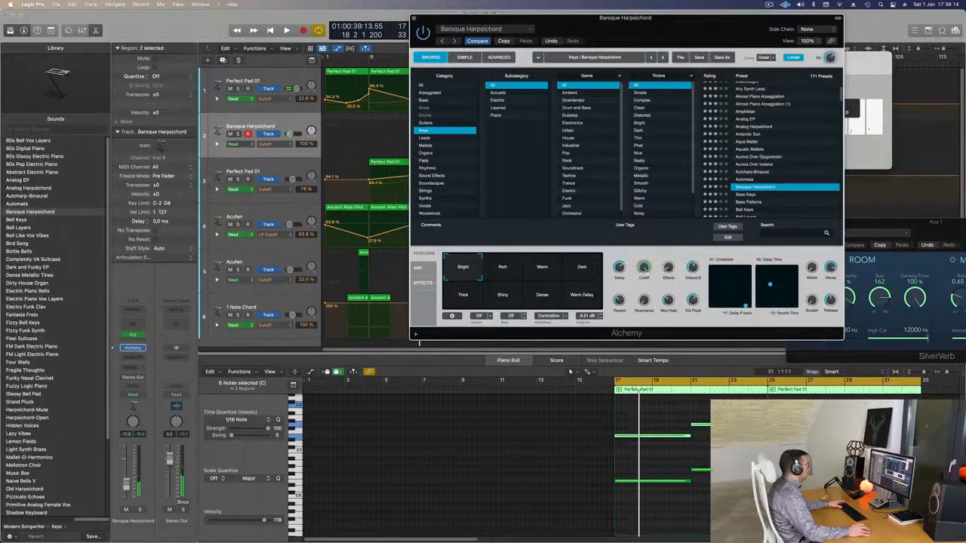
{"action": "key", "text": "space"}
{"action": "left_click", "coordinate": [502, 269]}
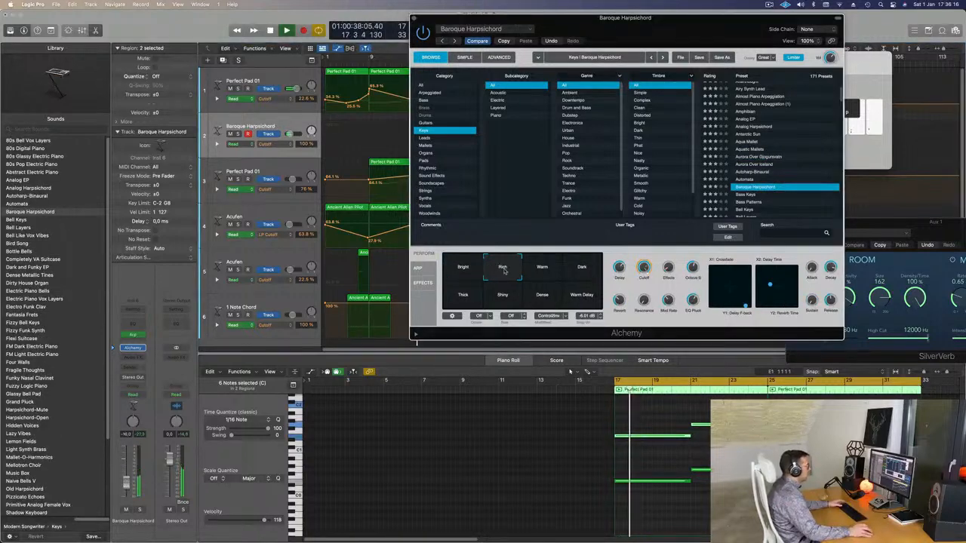
{"action": "left_click", "coordinate": [542, 268]}
Step: Load the Bass Keys preset and audition its Dark Ramp and Lush Organ variations
{"action": "scroll", "coordinate": [749, 190], "scroll_direction": "down", "scroll_amount": 1}
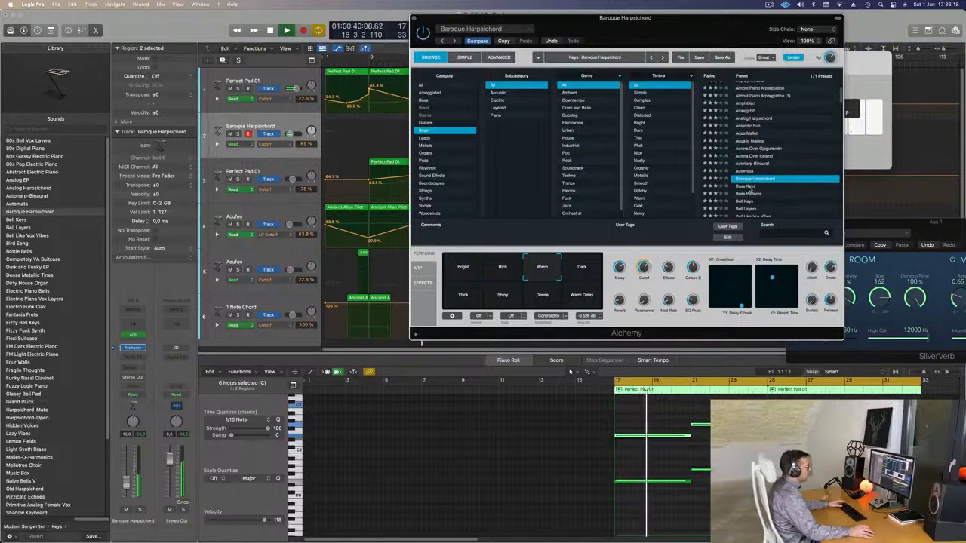
{"action": "left_click", "coordinate": [748, 187]}
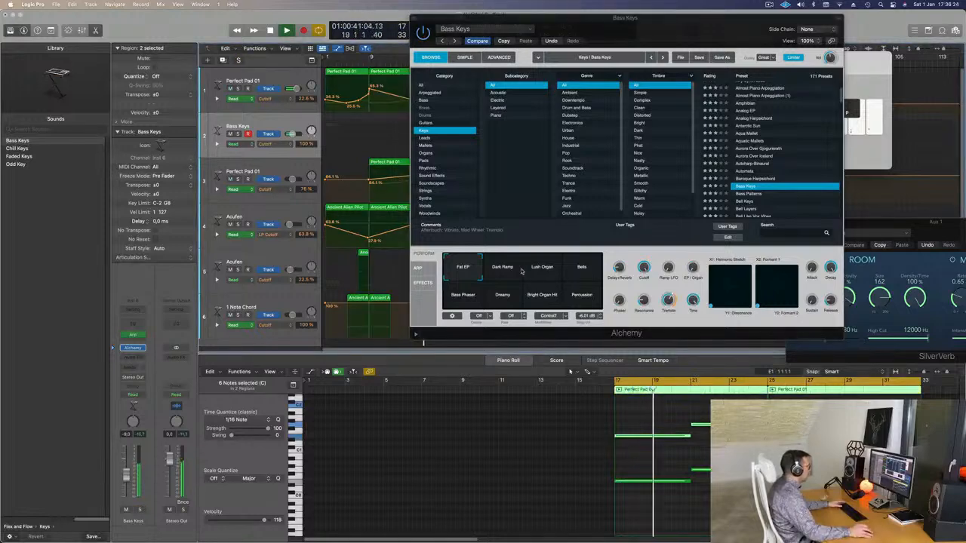
{"action": "left_click", "coordinate": [518, 270]}
{"action": "left_click", "coordinate": [542, 268]}
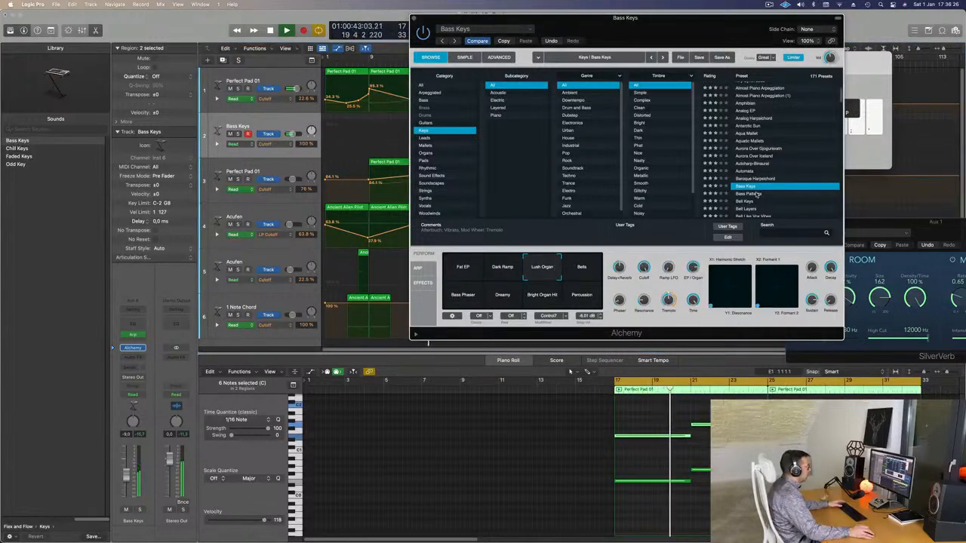
Step: Try the Bass Patterns preset, restart playback from bar 17, and move the Alchemy window off the arrangement
{"action": "left_click", "coordinate": [756, 194]}
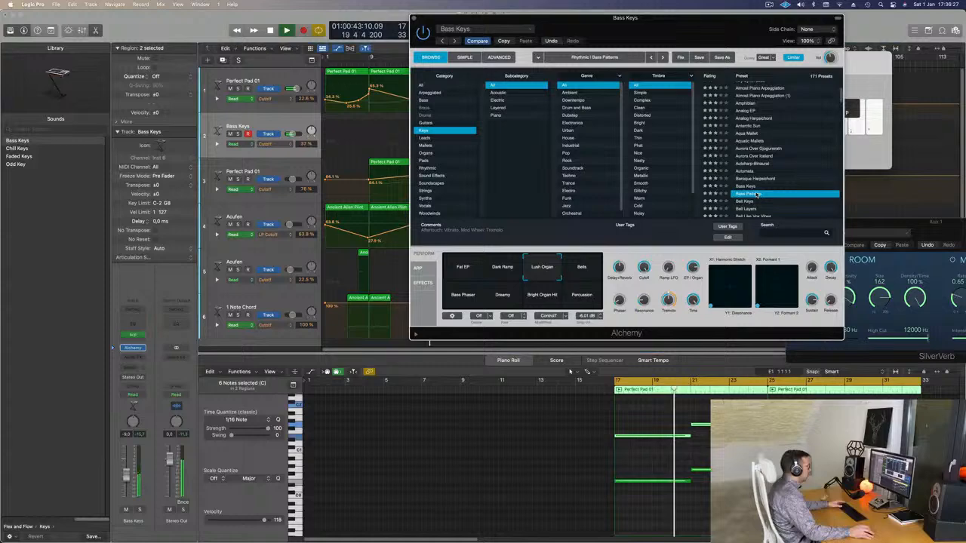
{"action": "left_click", "coordinate": [594, 455]}
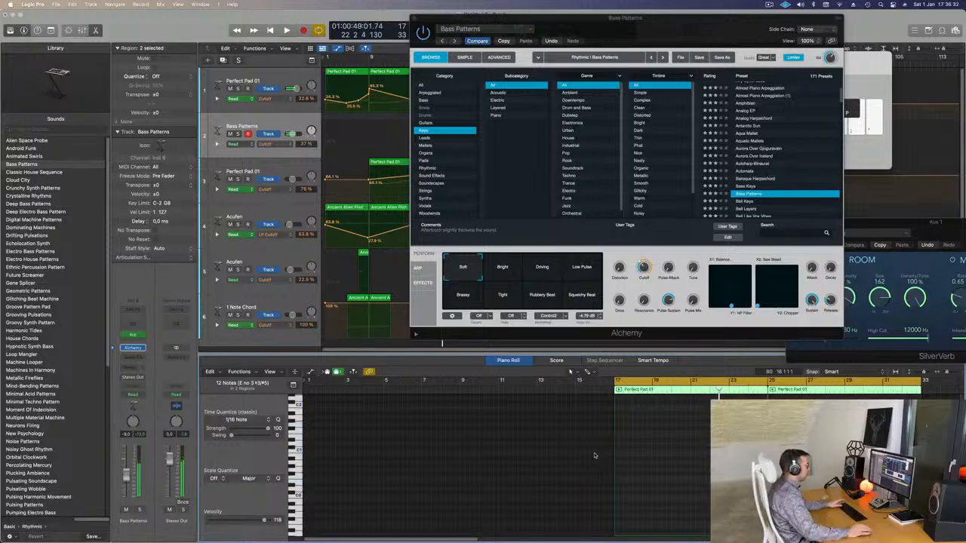
{"action": "key", "text": "space"}
{"action": "left_click_drag", "start_coordinate": [697, 18], "coordinate": [803, 100]}
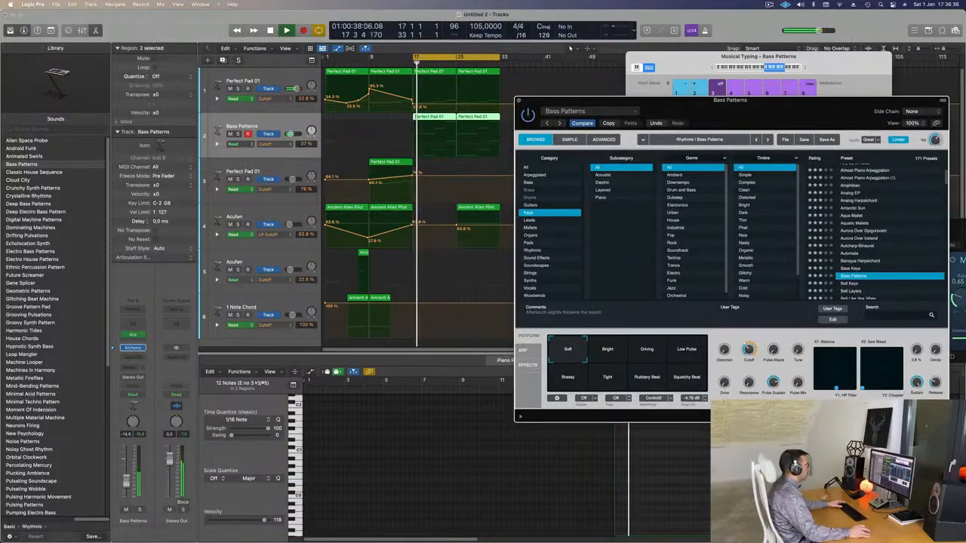
{"action": "left_click_drag", "start_coordinate": [776, 111], "coordinate": [588, 88]}
Step: Try the Bell Keys and Bird Song presets, and lower the arpeggiated track's volume to about -21.5 dB
{"action": "scroll", "coordinate": [664, 229], "scroll_direction": "down", "scroll_amount": 3}
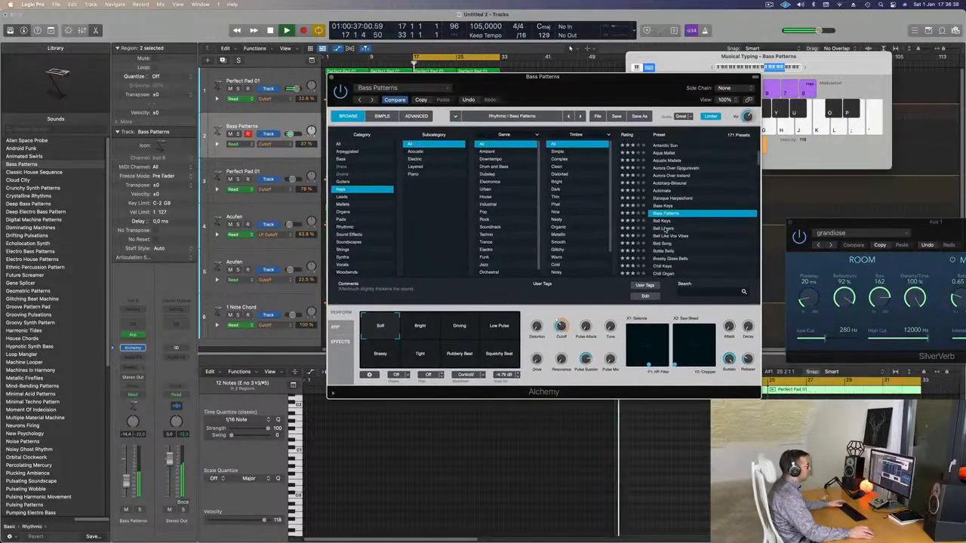
{"action": "left_click", "coordinate": [662, 221]}
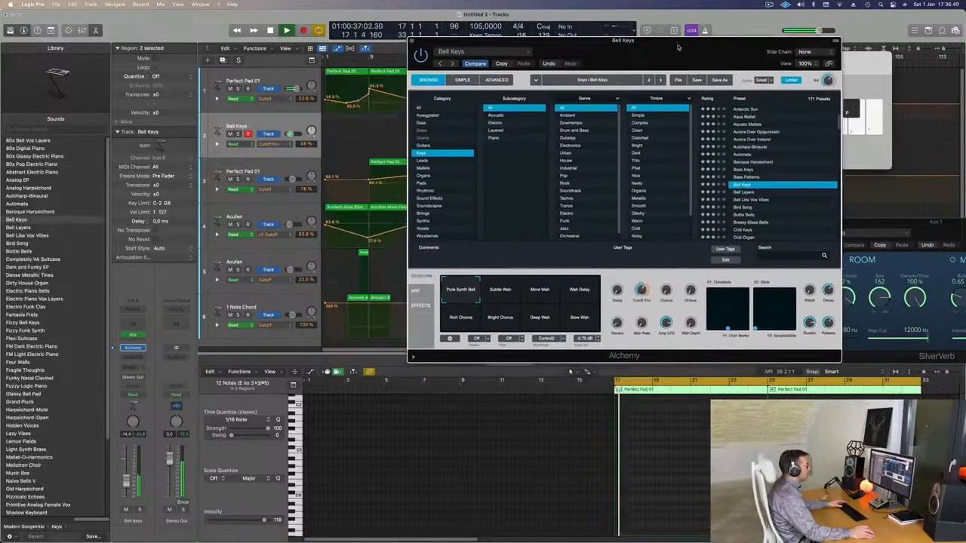
{"action": "left_click", "coordinate": [755, 206]}
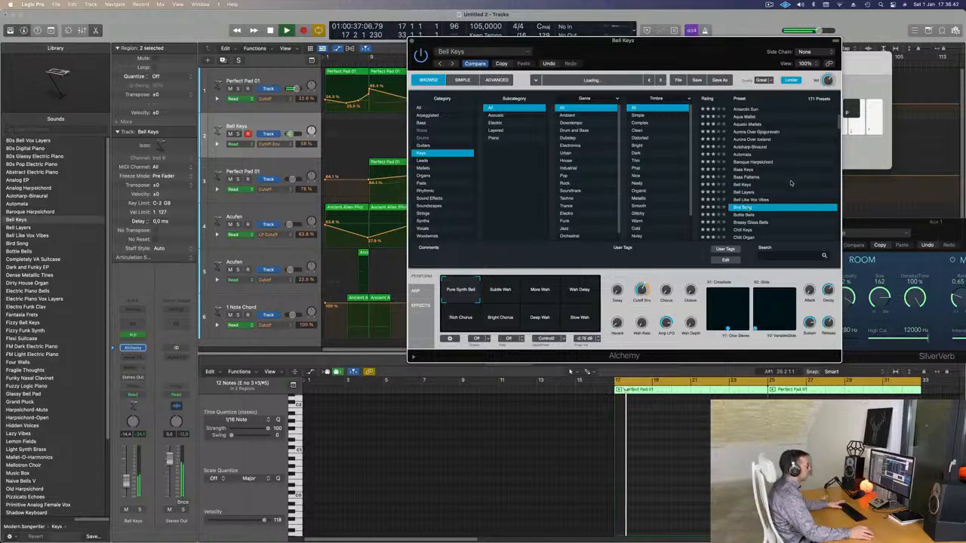
{"action": "scroll", "coordinate": [783, 190], "scroll_direction": "down", "scroll_amount": 4}
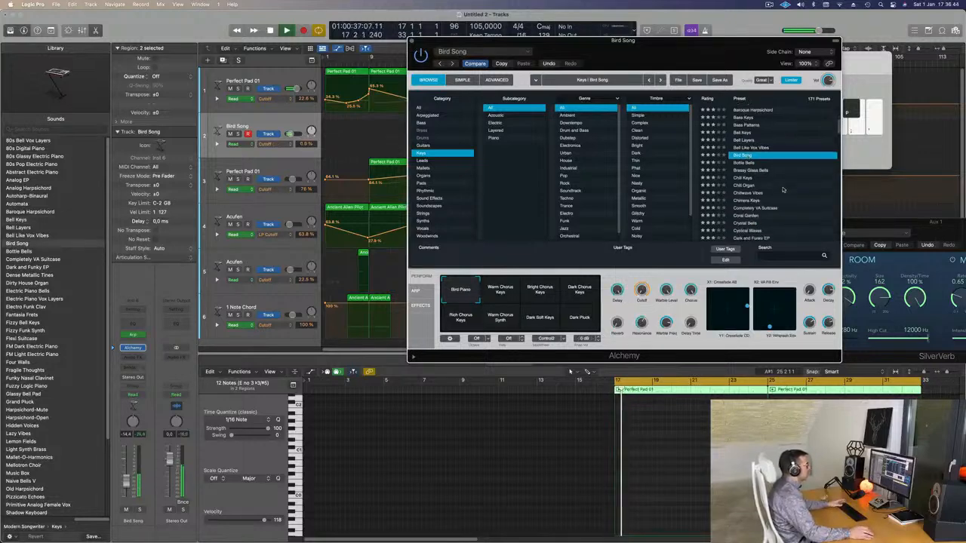
{"action": "left_click_drag", "start_coordinate": [126, 487], "coordinate": [126, 493]}
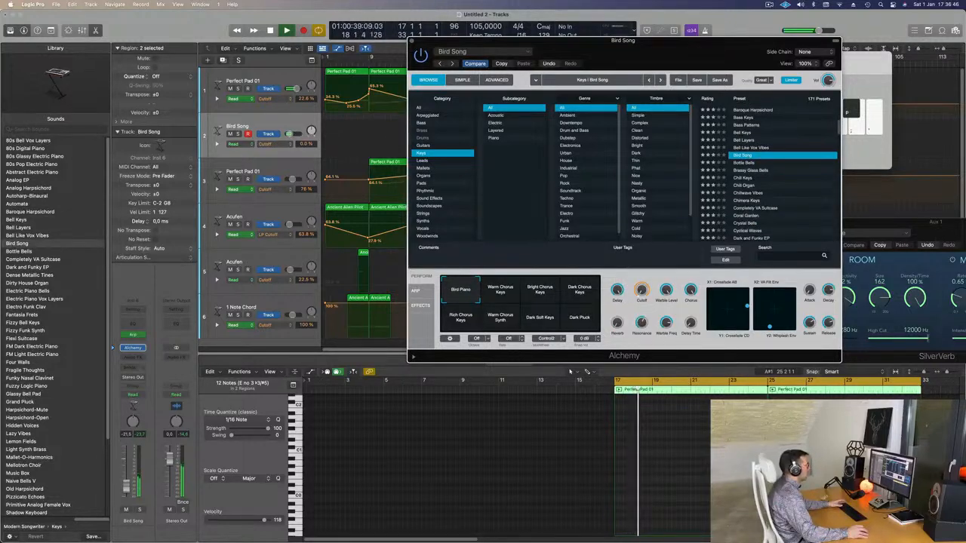
Step: Load the 80s Bell Vox Layers preset, restart playback from bar 17, and move the Alchemy window to uncover the tracks
{"action": "scroll", "coordinate": [790, 195], "scroll_direction": "up", "scroll_amount": 5}
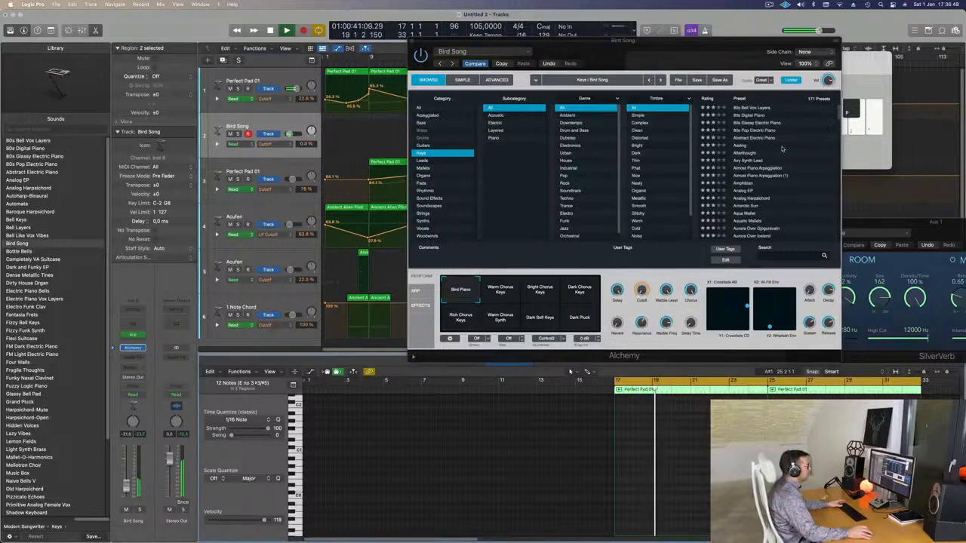
{"action": "left_click", "coordinate": [747, 110]}
{"action": "left_click", "coordinate": [749, 109]}
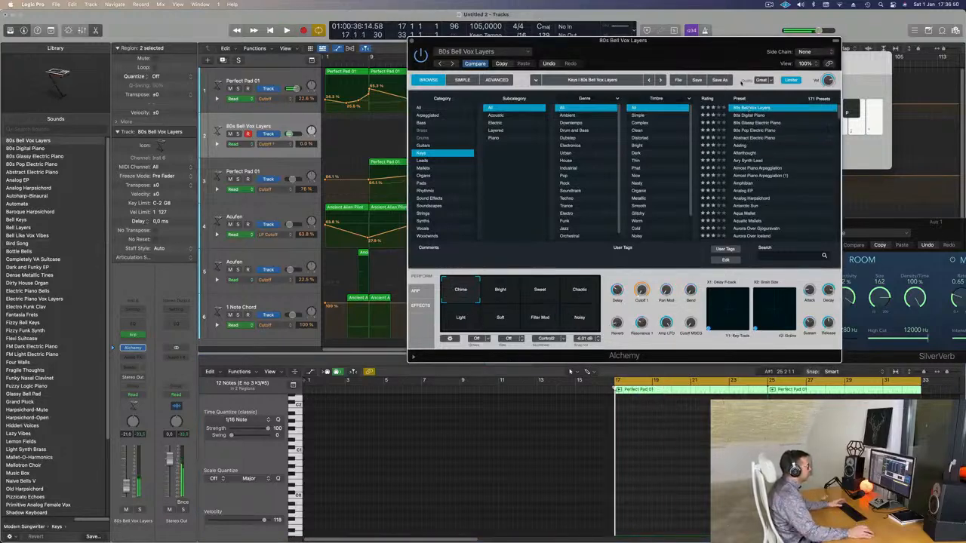
{"action": "key", "text": "space"}
{"action": "left_click_drag", "start_coordinate": [736, 43], "coordinate": [776, 17]}
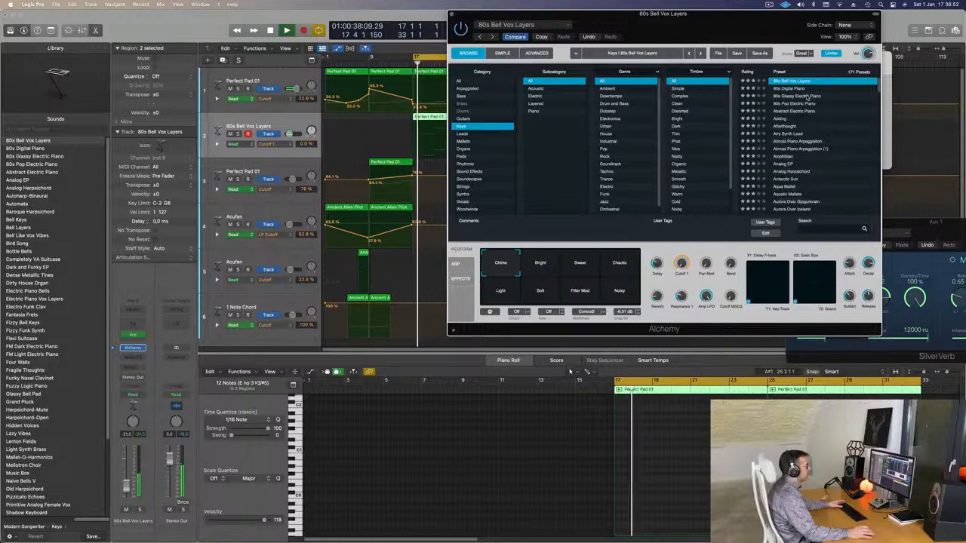
Step: Try the 80s Glassy Electric Piano preset, then audition Abstract Electric Piano with its Soft, Underwater and Release variations
{"action": "left_click", "coordinate": [807, 96]}
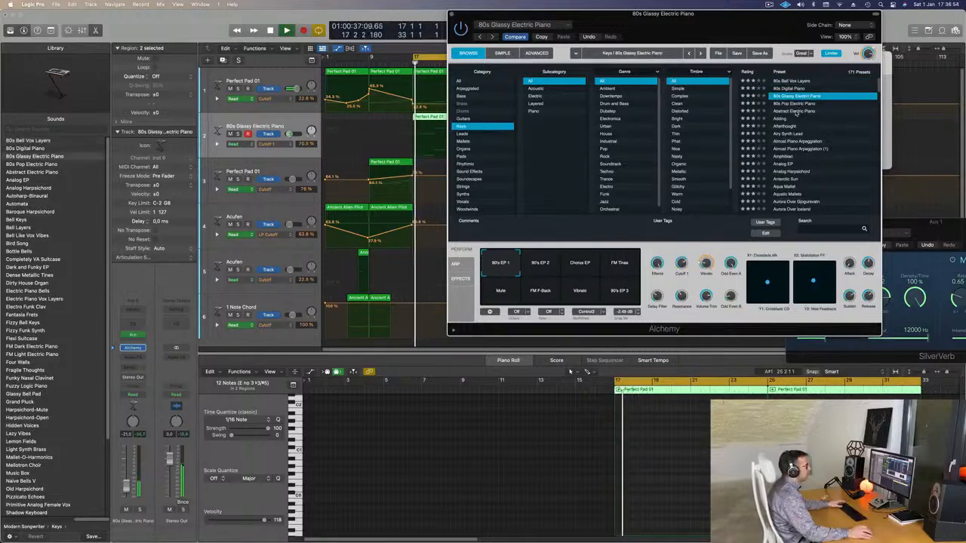
{"action": "left_click", "coordinate": [795, 110]}
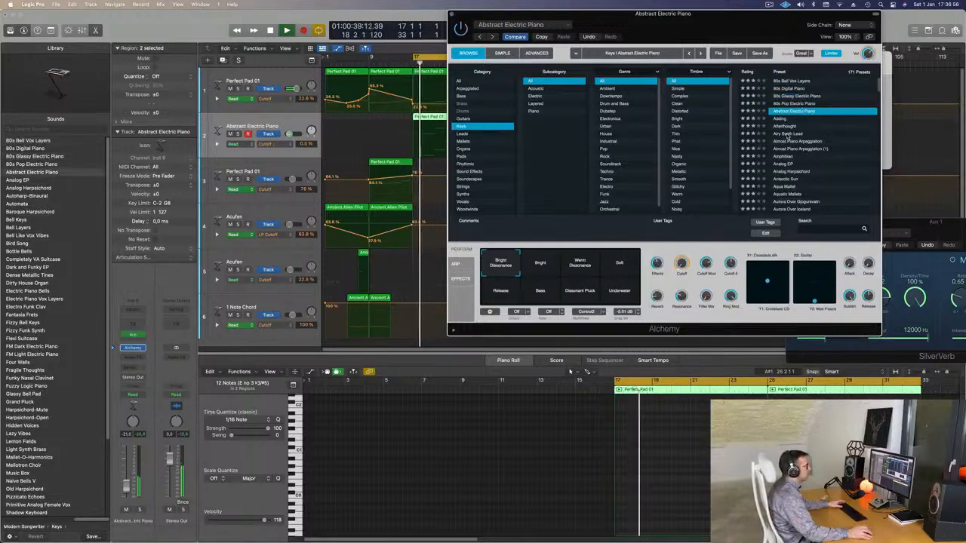
{"action": "left_click", "coordinate": [562, 265]}
{"action": "left_click", "coordinate": [620, 266]}
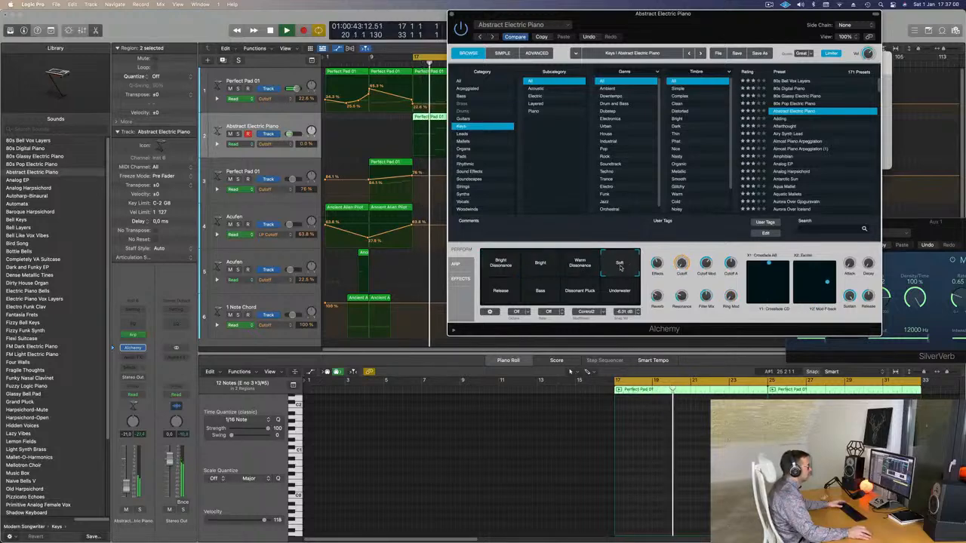
{"action": "left_click", "coordinate": [620, 293]}
{"action": "left_click", "coordinate": [501, 292]}
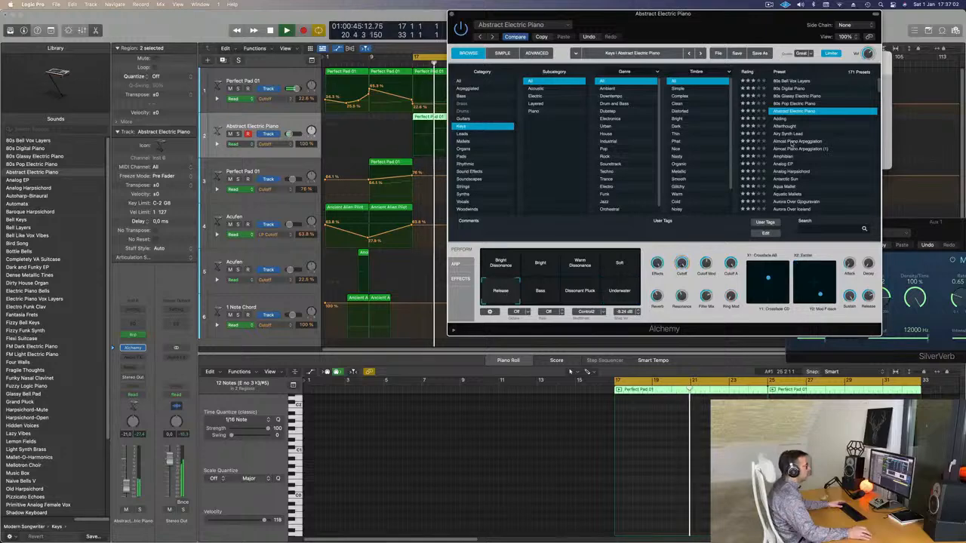
Step: Audition the Airy Synth Lead, Almost Piano Arpeggiation, Analog EP, Aqua Mallet and Aurora Over Iceland presets
{"action": "left_click", "coordinate": [792, 134]}
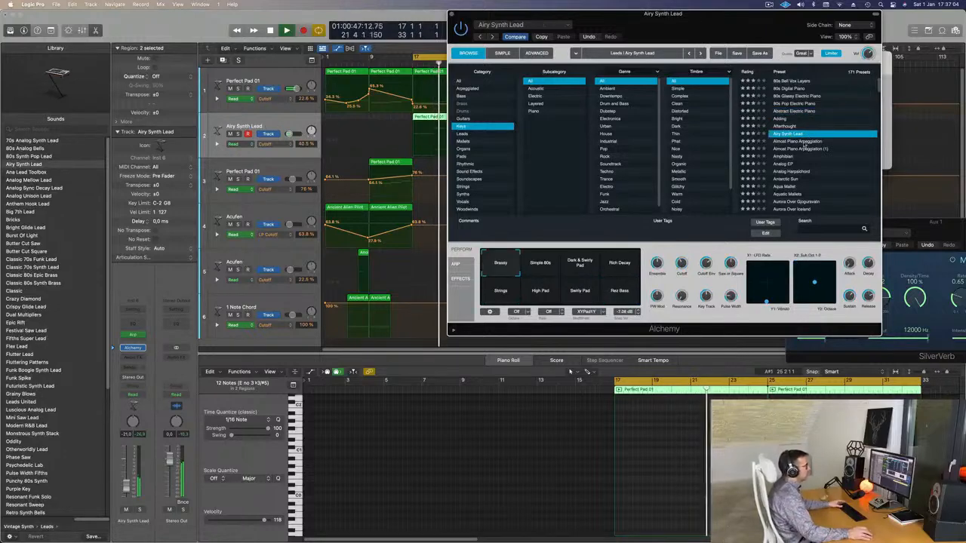
{"action": "left_click", "coordinate": [802, 142]}
{"action": "left_click", "coordinate": [785, 164]}
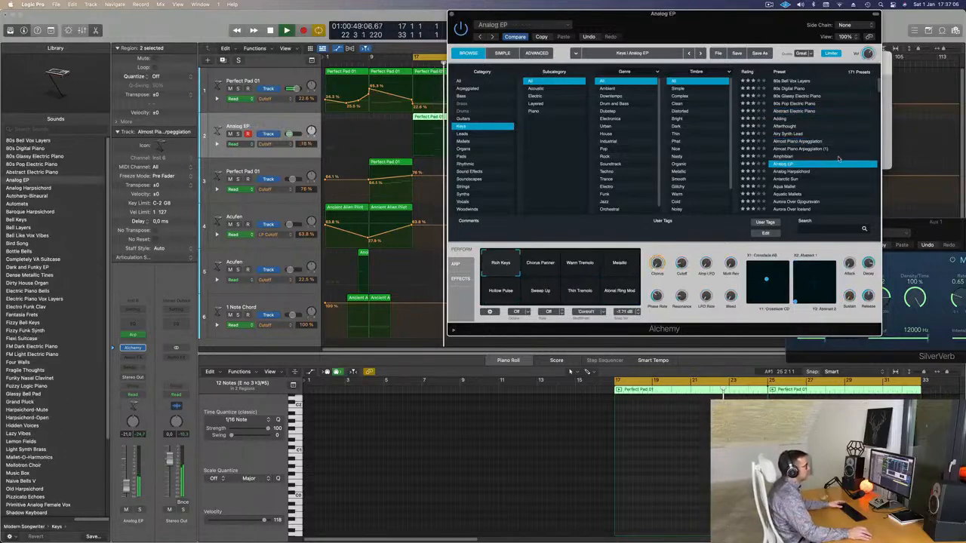
{"action": "scroll", "coordinate": [830, 160], "scroll_direction": "down", "scroll_amount": 2}
{"action": "left_click", "coordinate": [785, 156]}
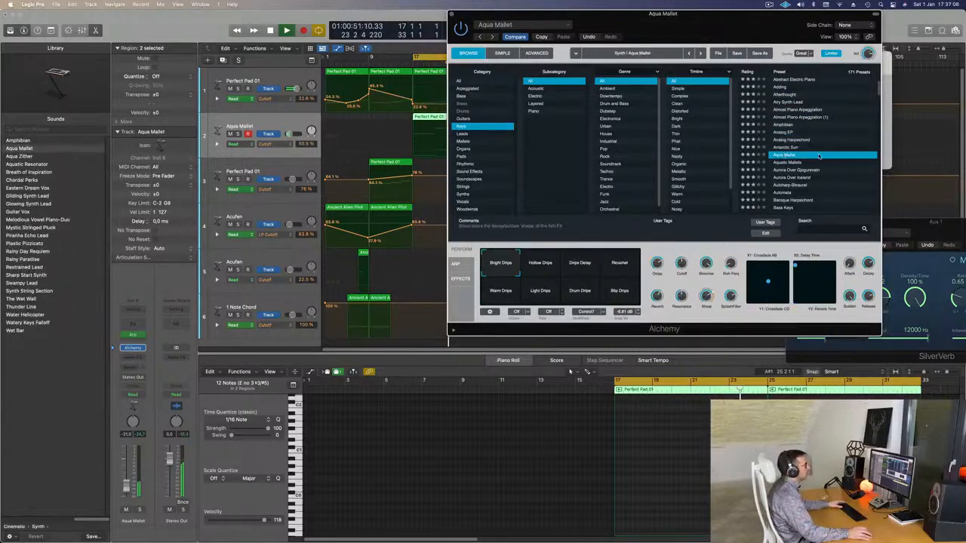
{"action": "scroll", "coordinate": [783, 151], "scroll_direction": "down", "scroll_amount": 2}
{"action": "left_click", "coordinate": [788, 156]}
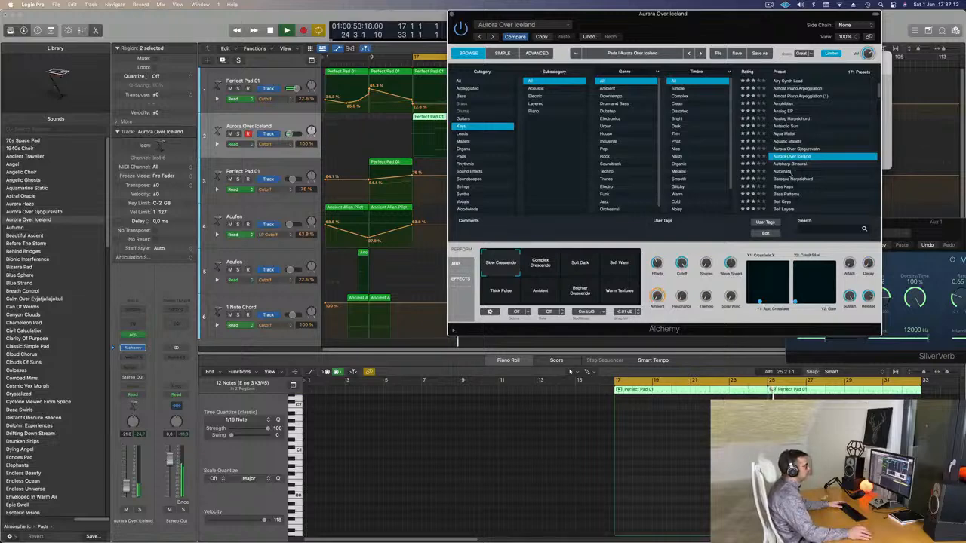
Step: Load the Automata preset on the arpeggiated track and set the track's volume to about -22 dB
{"action": "left_click", "coordinate": [787, 171]}
{"action": "scroll", "coordinate": [820, 136], "scroll_direction": "down", "scroll_amount": 2}
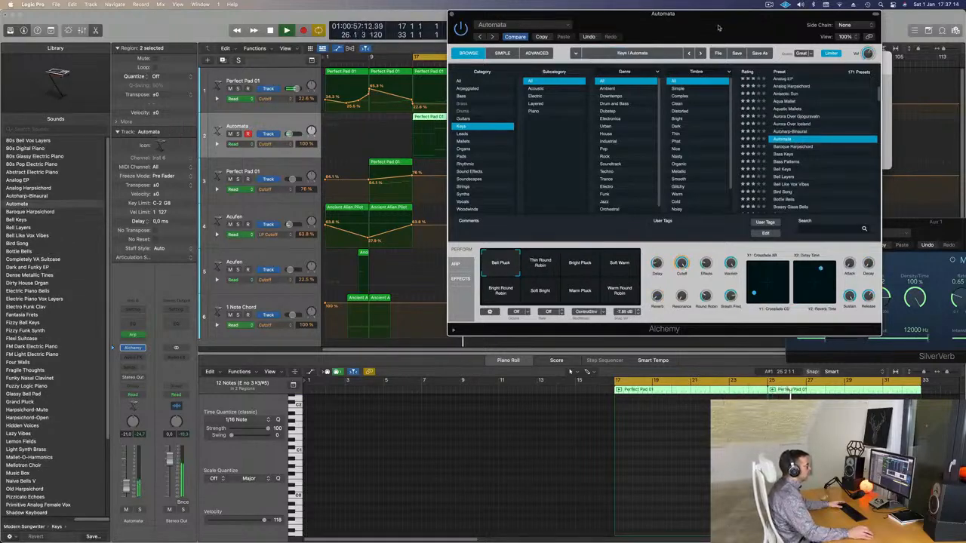
{"action": "mouse_move", "coordinate": [718, 28]}
{"action": "left_mouse_down"}
{"action": "mouse_move", "coordinate": [680, 28]}
{"action": "mouse_move", "coordinate": [712, 27]}
{"action": "left_mouse_up"}
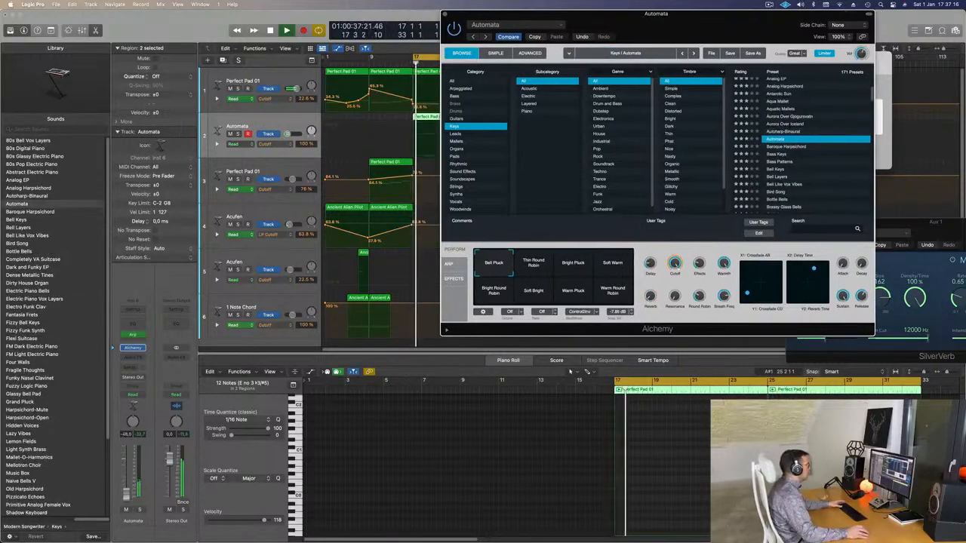
{"action": "left_click_drag", "start_coordinate": [126, 494], "coordinate": [126, 487]}
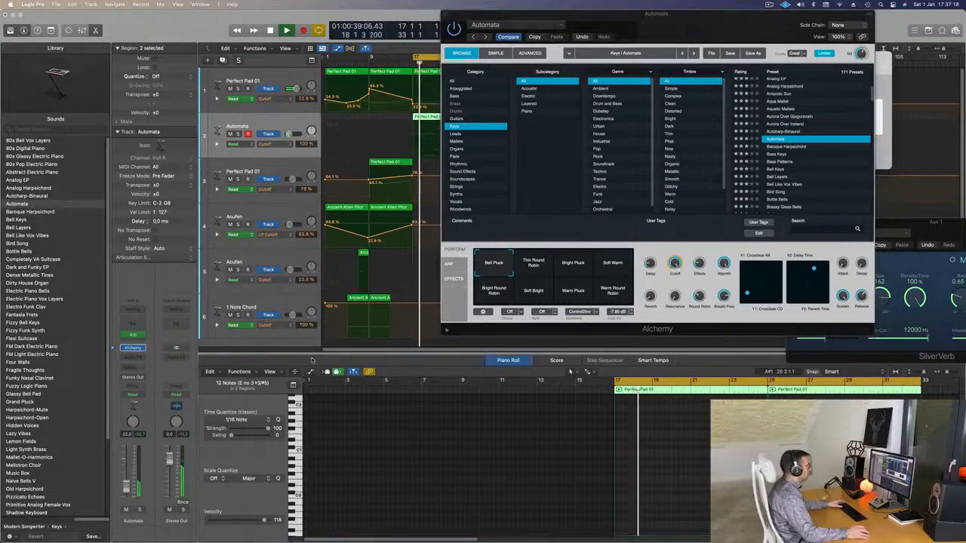
Step: Audition Automata's pluck, soft and round robin variations, finishing on Thin Round Robin
{"action": "left_click", "coordinate": [535, 265]}
{"action": "left_click", "coordinate": [581, 268]}
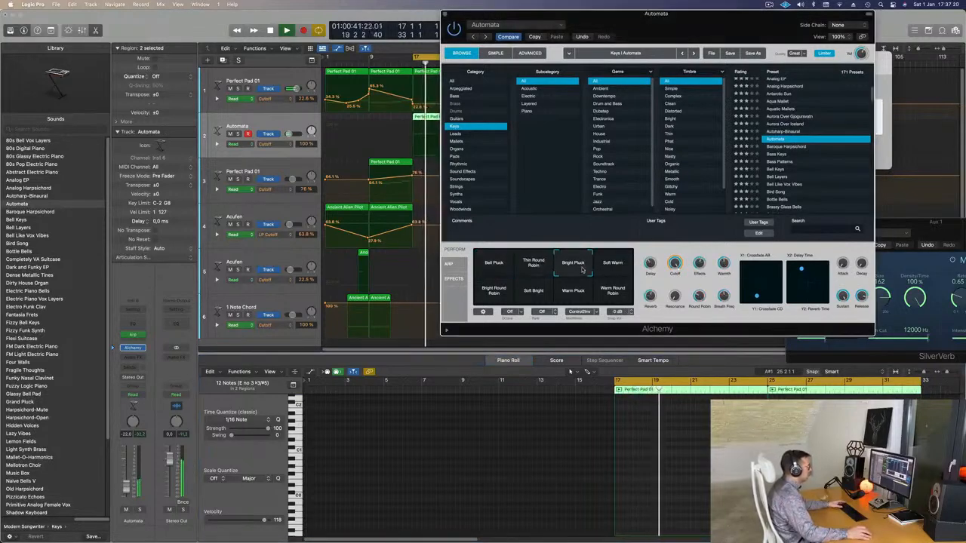
{"action": "left_click", "coordinate": [607, 267]}
{"action": "left_click", "coordinate": [534, 267]}
{"action": "left_click", "coordinate": [496, 293]}
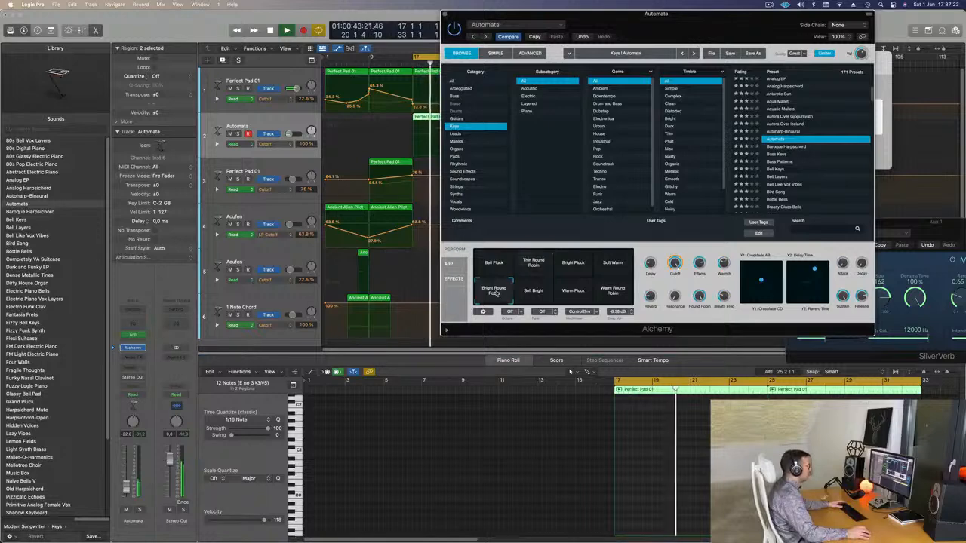
{"action": "left_click", "coordinate": [533, 298]}
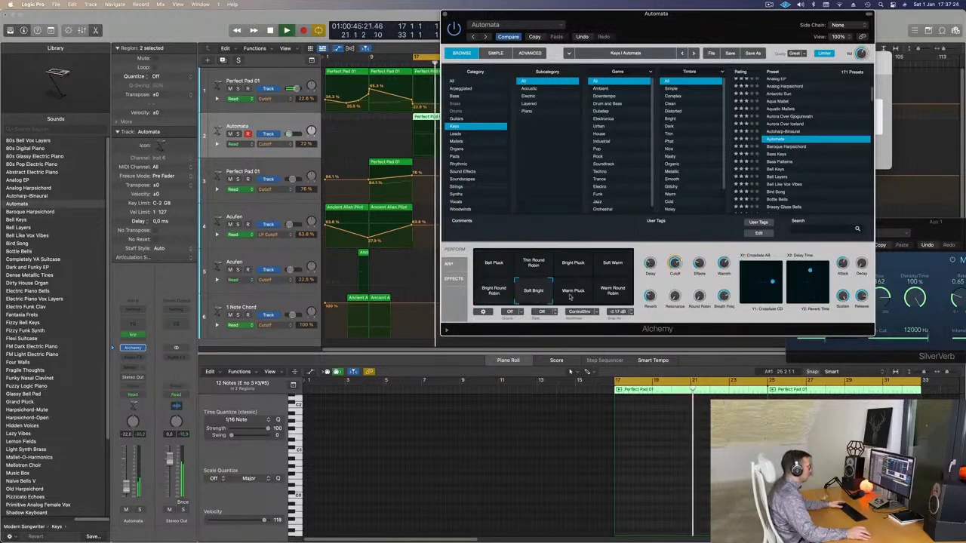
{"action": "left_click", "coordinate": [571, 294]}
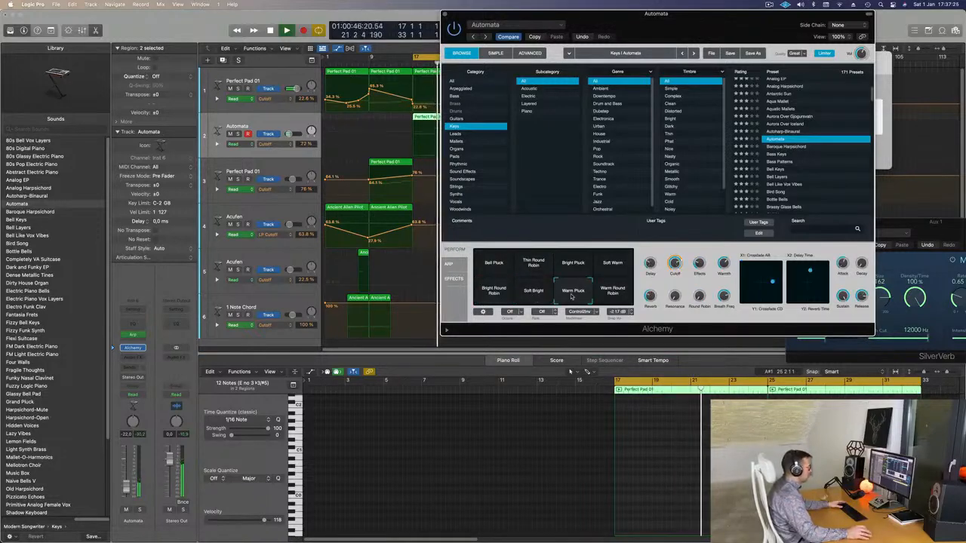
{"action": "left_click", "coordinate": [609, 288]}
{"action": "left_click", "coordinate": [533, 265]}
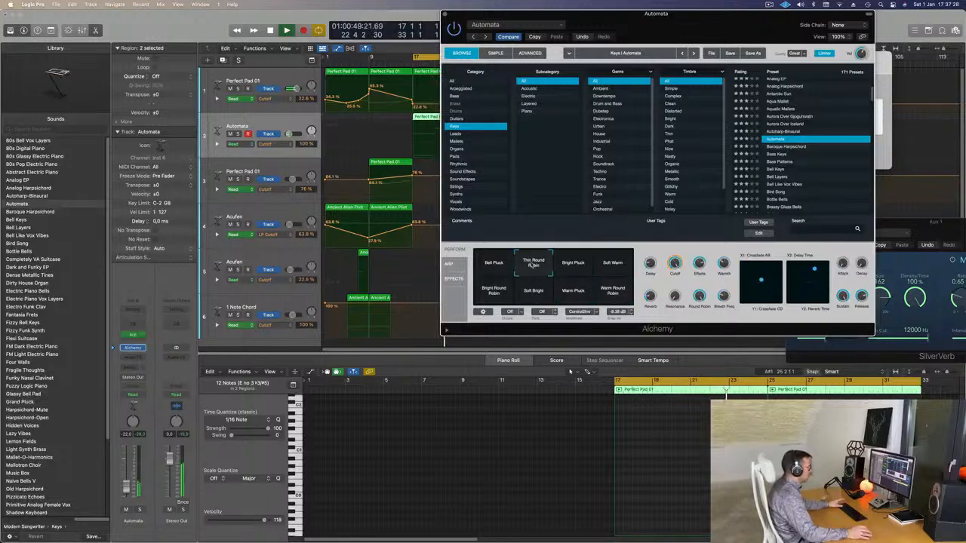
Step: Restart playback, compare Soft Warm with Thin Round Robin, and lower Thin Round Robin's Cutoff to about 86.5%
{"action": "key", "text": "space"}
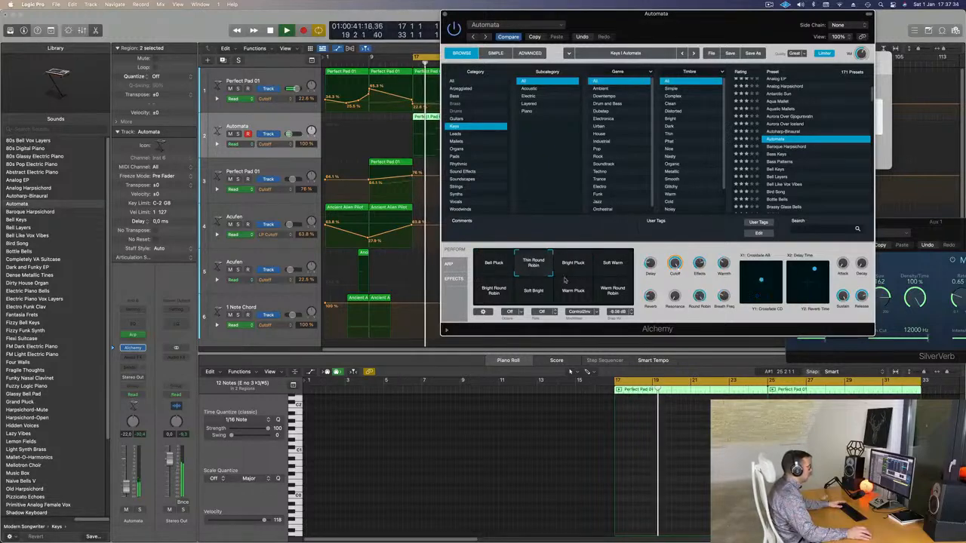
{"action": "left_click", "coordinate": [608, 272]}
{"action": "left_click", "coordinate": [533, 267]}
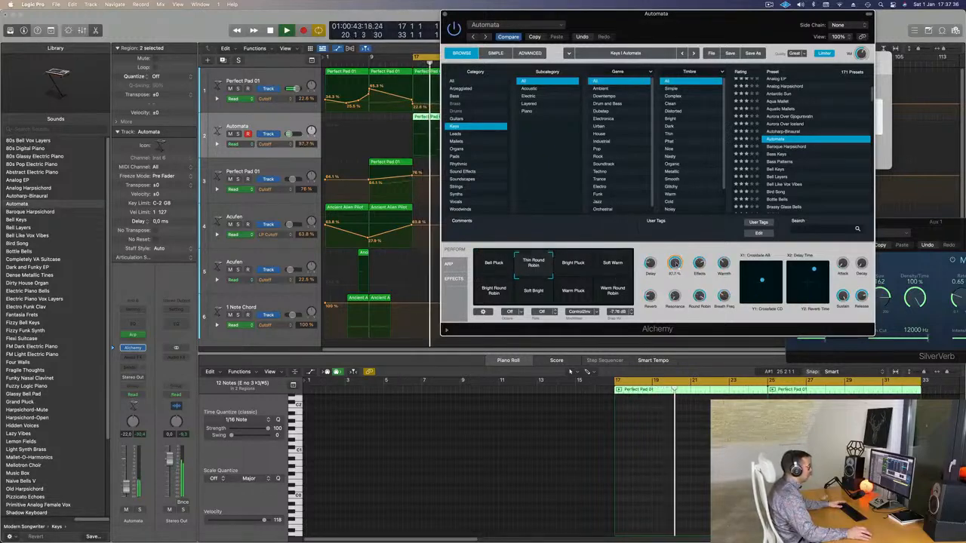
{"action": "left_click_drag", "start_coordinate": [673, 264], "coordinate": [702, 276]}
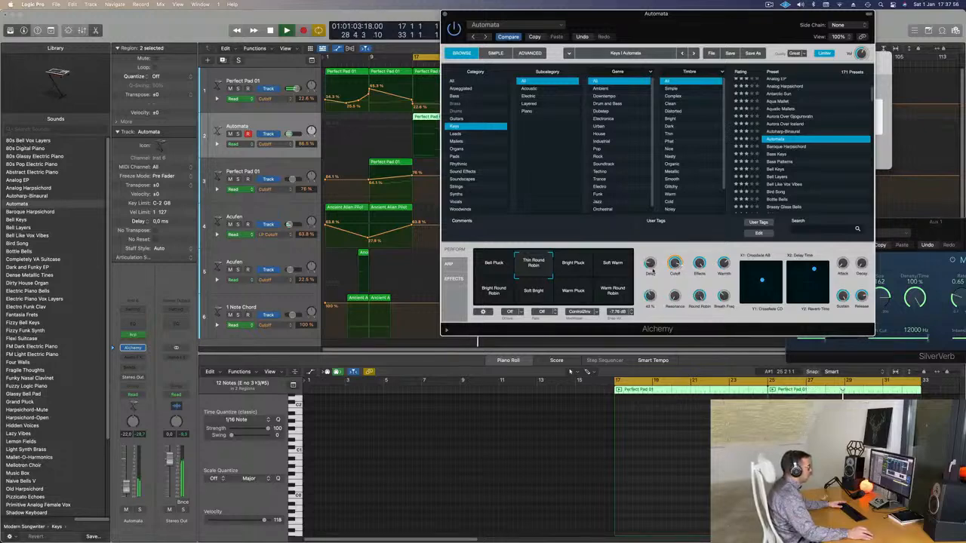
Step: Move the Alchemy window away from the transport and compare Warm Round Robin with Thin Round Robin, keeping Thin Round Robin
{"action": "left_click_drag", "start_coordinate": [672, 21], "coordinate": [687, 78]}
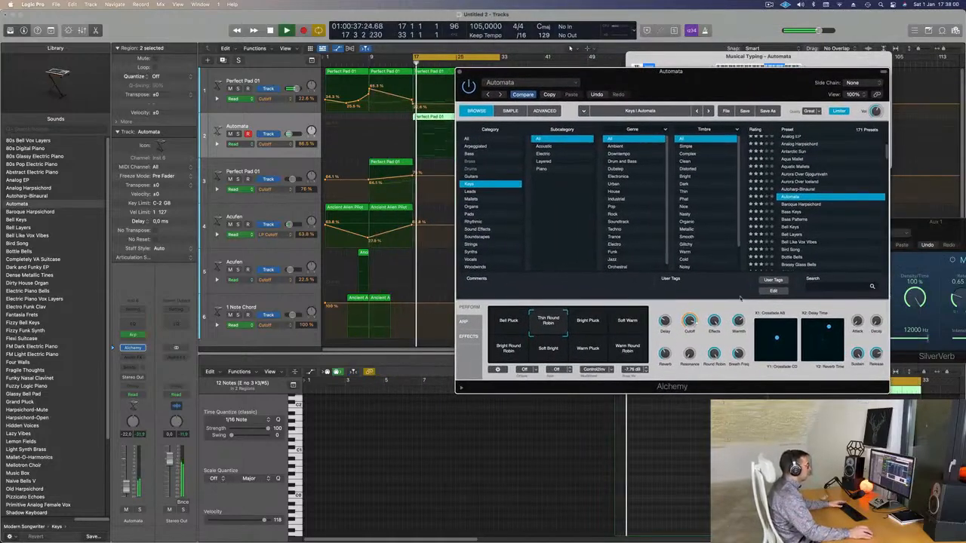
{"action": "left_click", "coordinate": [627, 353]}
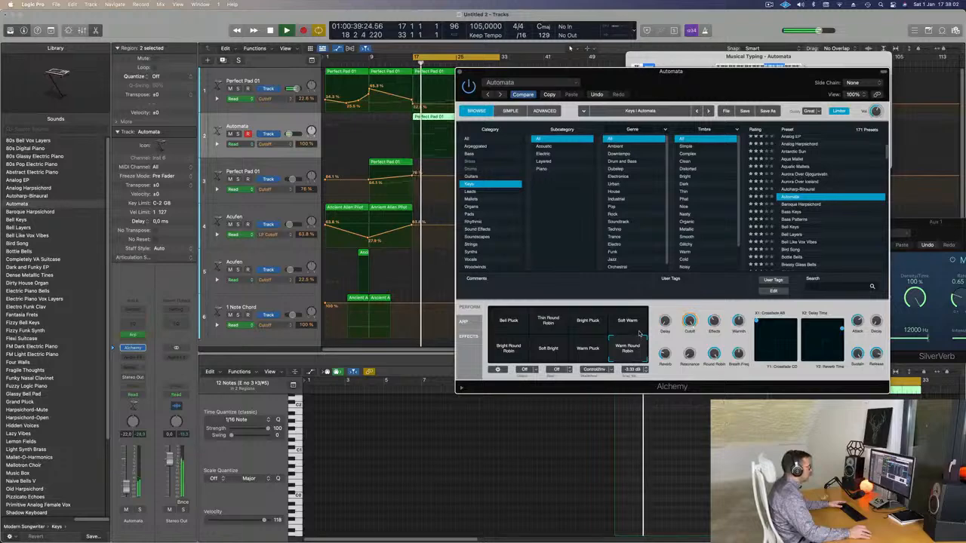
{"action": "left_click", "coordinate": [566, 326]}
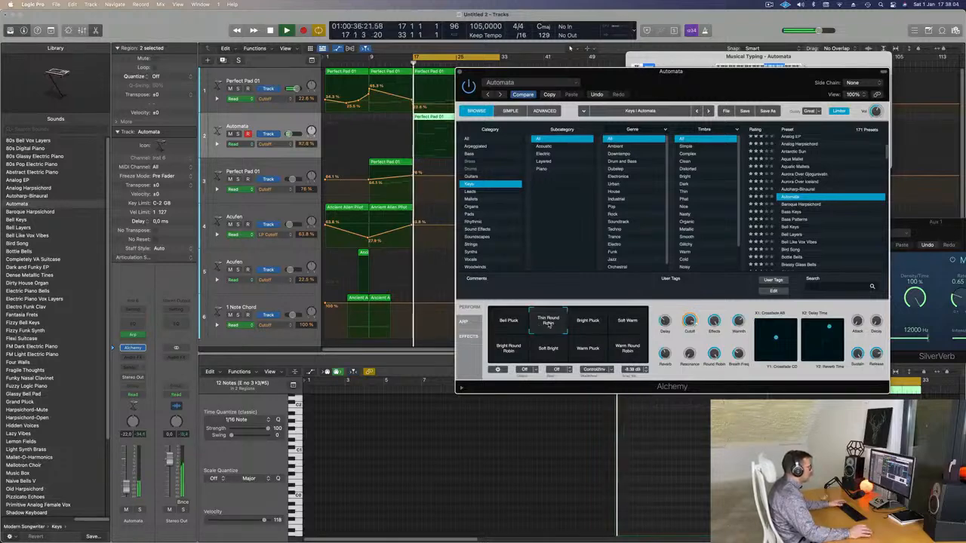
Step: Open the Automata track's Arpeggiator and browse its presets from Arcade Trills to Chord Cycle 01
{"action": "left_click", "coordinate": [464, 322]}
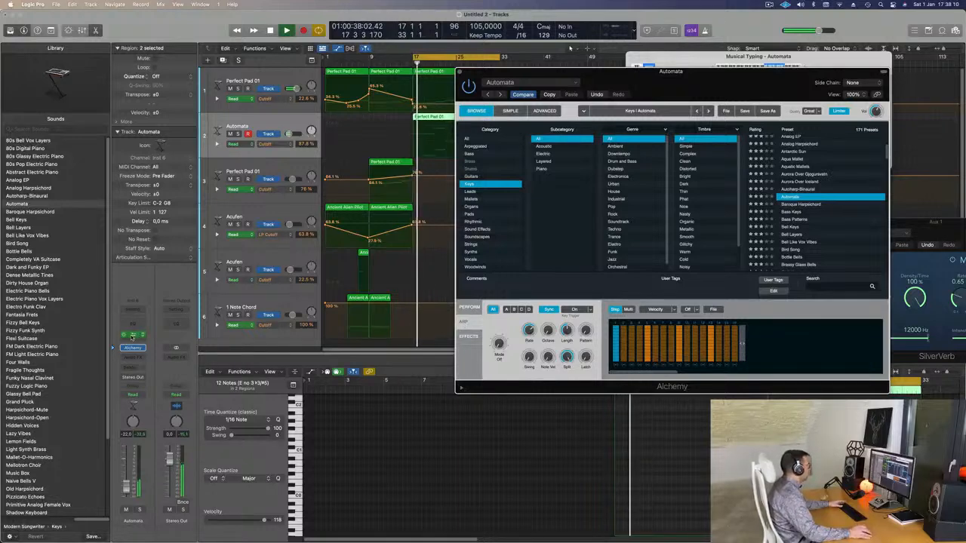
{"action": "left_click", "coordinate": [132, 336]}
{"action": "left_click_drag", "start_coordinate": [810, 111], "coordinate": [583, 91]}
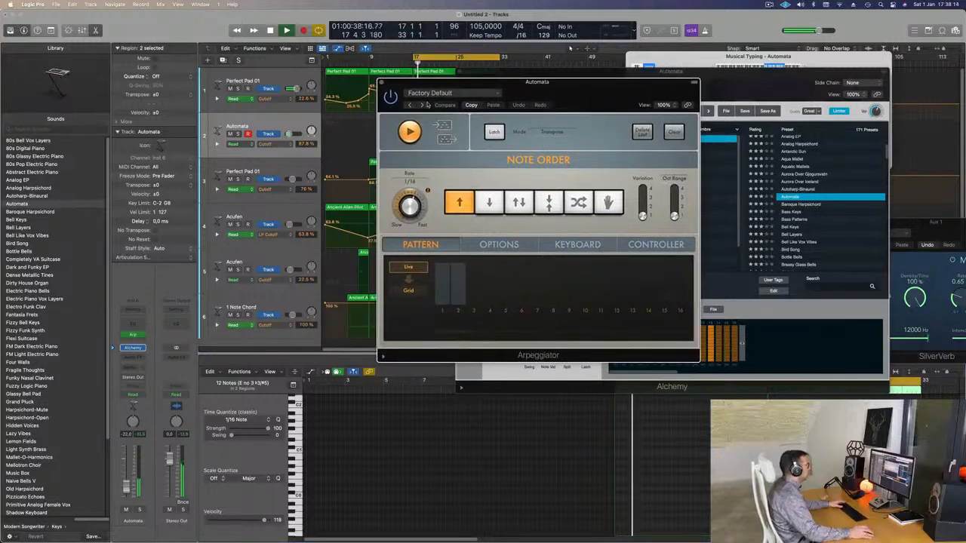
{"action": "left_click", "coordinate": [421, 106]}
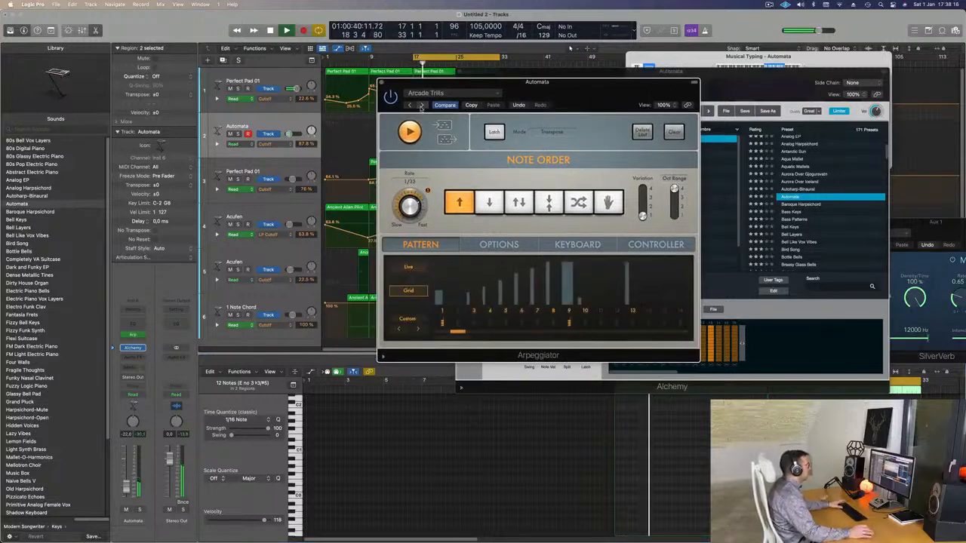
{"action": "left_click", "coordinate": [421, 106]}
{"action": "left_click", "coordinate": [421, 106]}
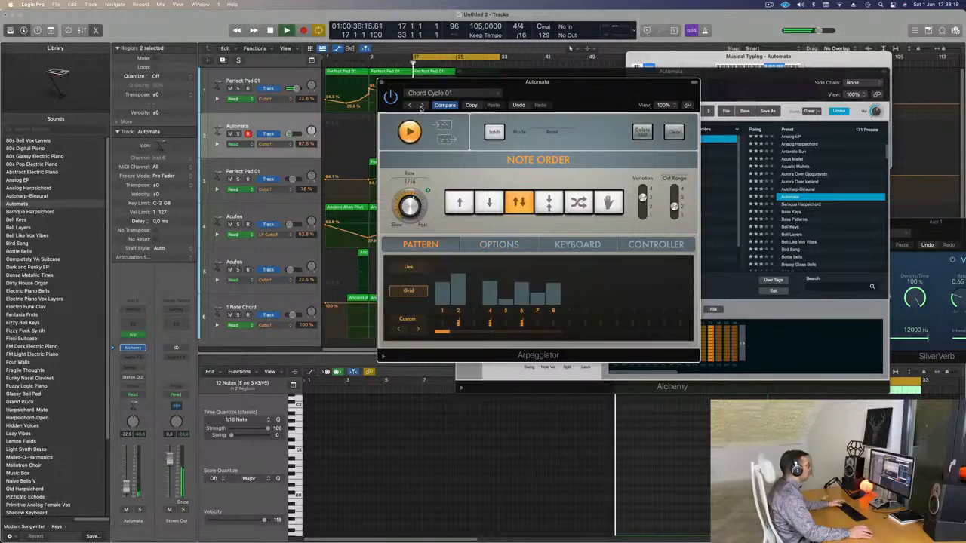
Step: Move the Arpeggiator window aside, restart playback, and try the Classic Cycle 01 arpeggiator preset
{"action": "left_click_drag", "start_coordinate": [514, 82], "coordinate": [569, 70]}
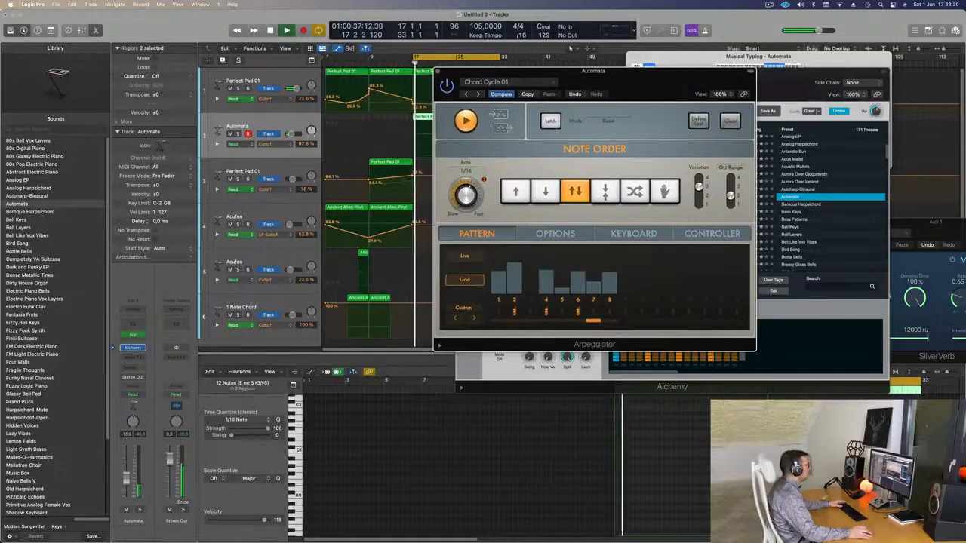
{"action": "left_click", "coordinate": [581, 26]}
{"action": "key", "text": "space"}
{"action": "key", "text": "space"}
{"action": "left_click", "coordinate": [479, 94]}
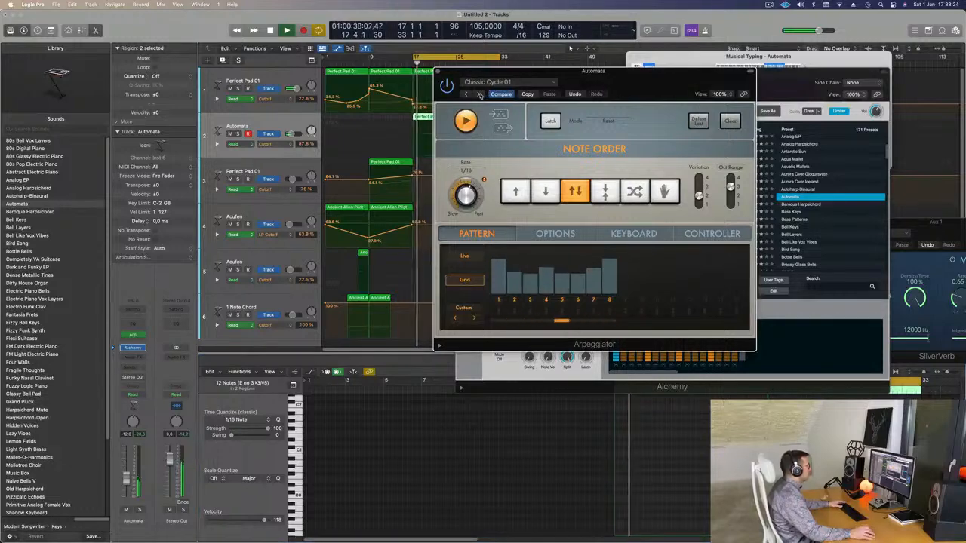
Step: Load the Classic Cycle 03 arpeggiator preset and lower the Automata track's volume to about -16 dB
{"action": "left_click_drag", "start_coordinate": [649, 84], "coordinate": [668, 119]}
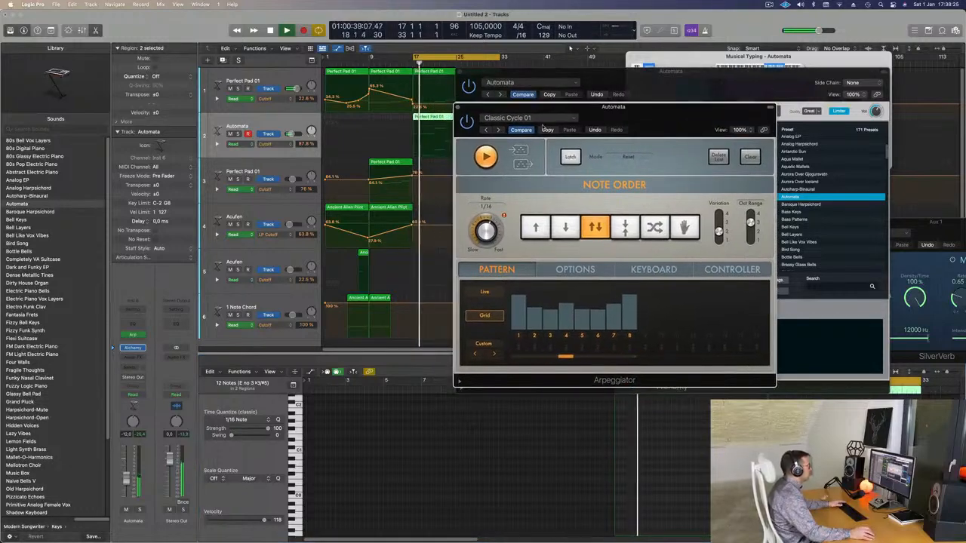
{"action": "left_click", "coordinate": [498, 129]}
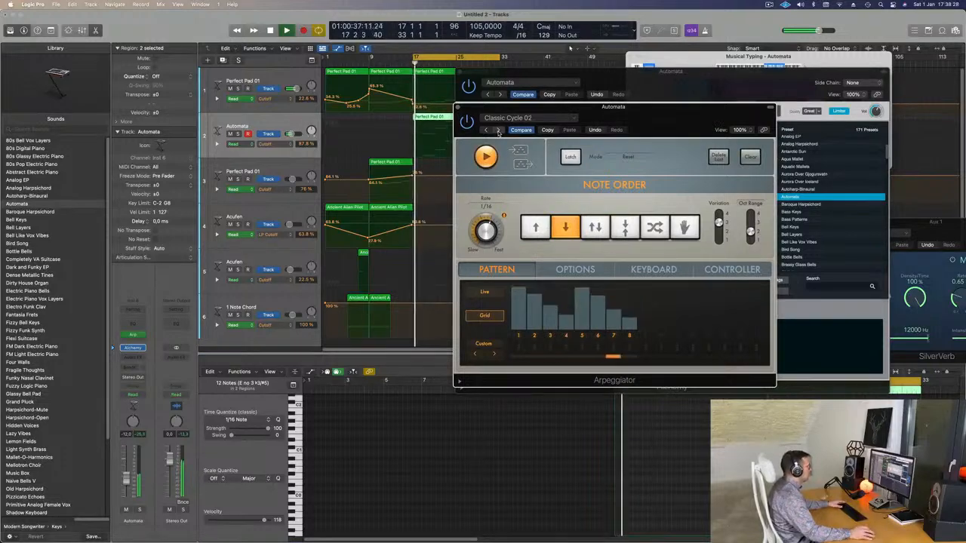
{"action": "left_click", "coordinate": [498, 130]}
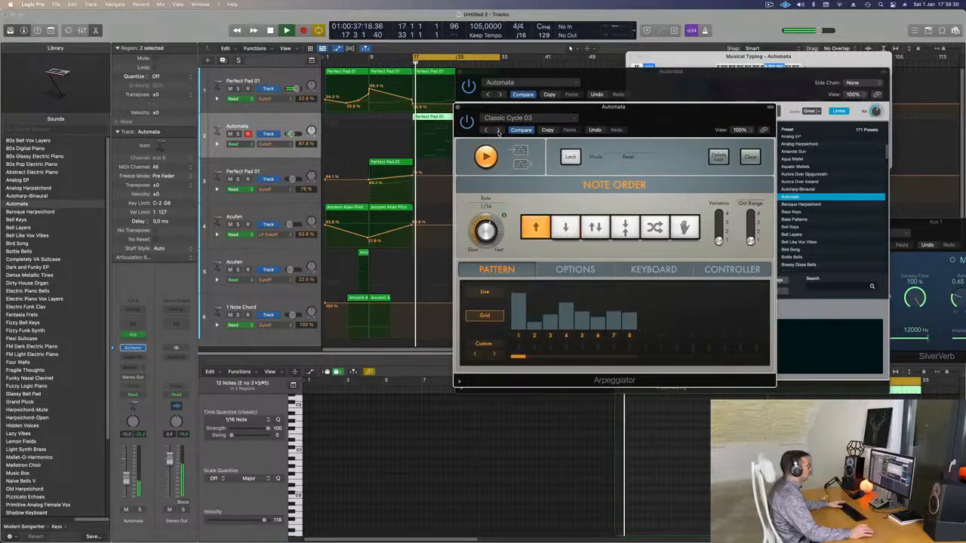
{"action": "left_click_drag", "start_coordinate": [612, 129], "coordinate": [495, 206]}
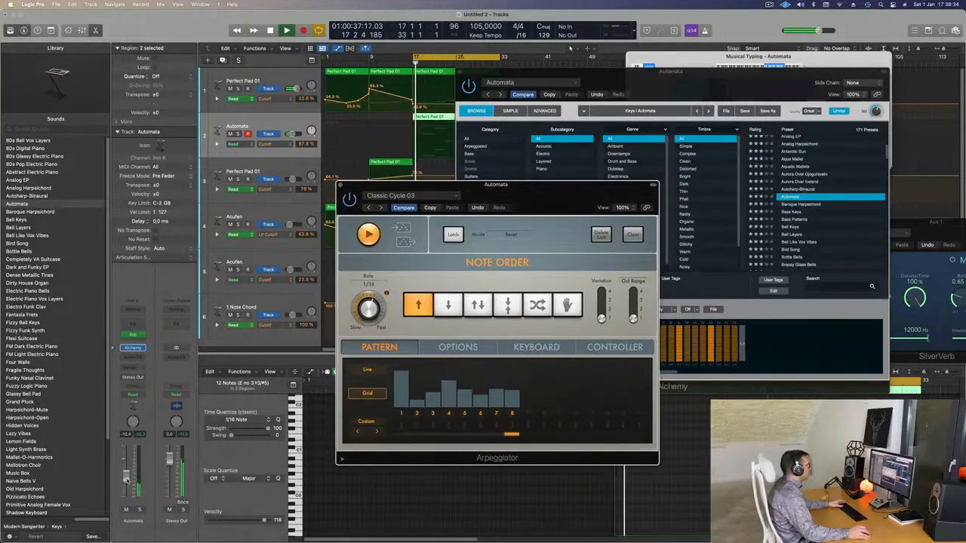
{"action": "left_click_drag", "start_coordinate": [127, 480], "coordinate": [127, 479]}
Step: Close the Arpeggiator, move the Alchemy window off the bar 17 regions, and stop playback
{"action": "left_click_drag", "start_coordinate": [532, 196], "coordinate": [504, 214]}
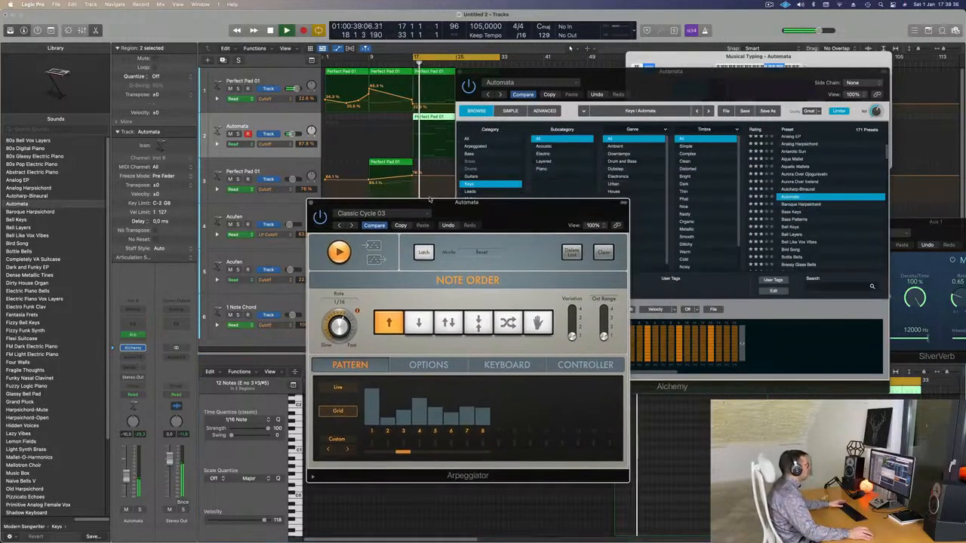
{"action": "left_click", "coordinate": [311, 203]}
{"action": "left_click_drag", "start_coordinate": [643, 87], "coordinate": [539, 176]}
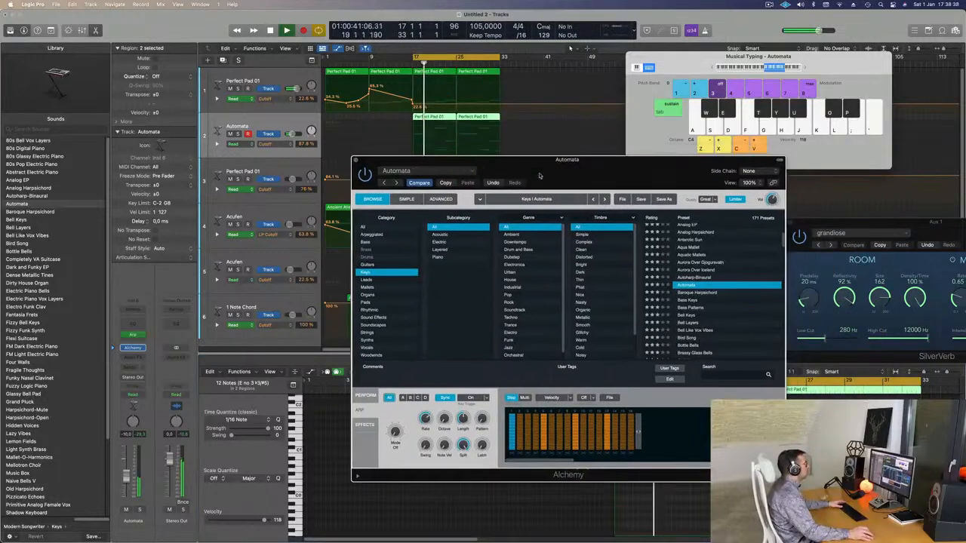
{"action": "left_click", "coordinate": [355, 160]}
{"action": "key", "text": "space"}
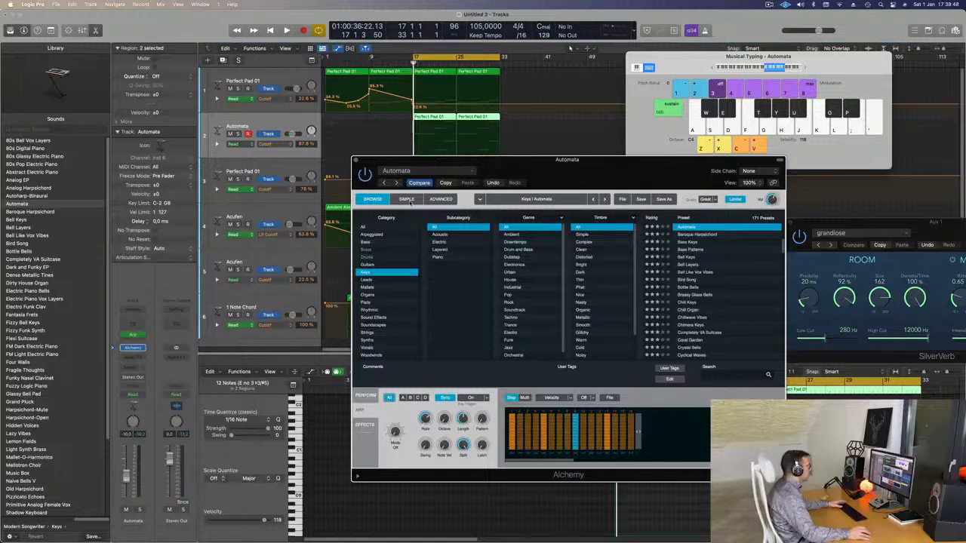
Step: Look through Alchemy's Simple and Advanced views for the Automata preset and return to its preset browser
{"action": "left_click", "coordinate": [407, 199]}
{"action": "left_click", "coordinate": [441, 199]}
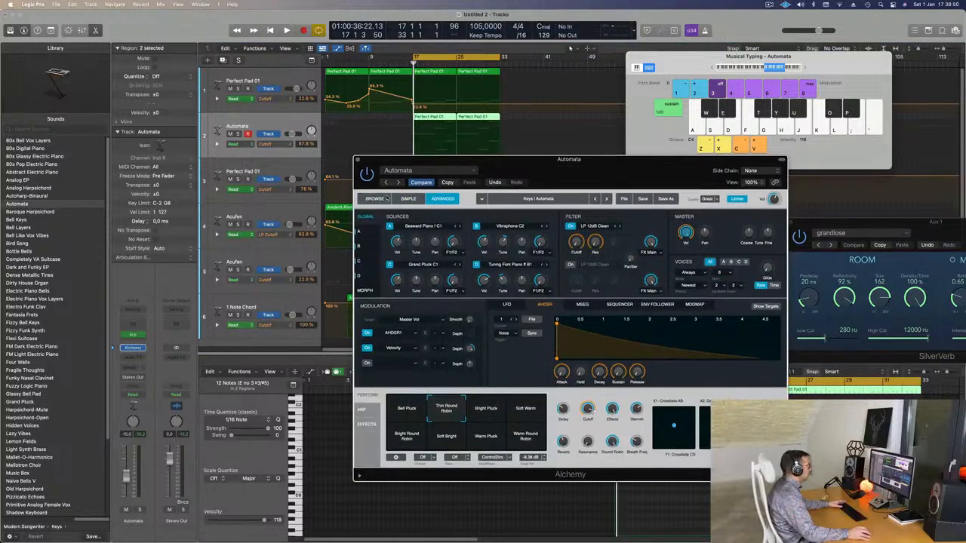
{"action": "left_click", "coordinate": [408, 198]}
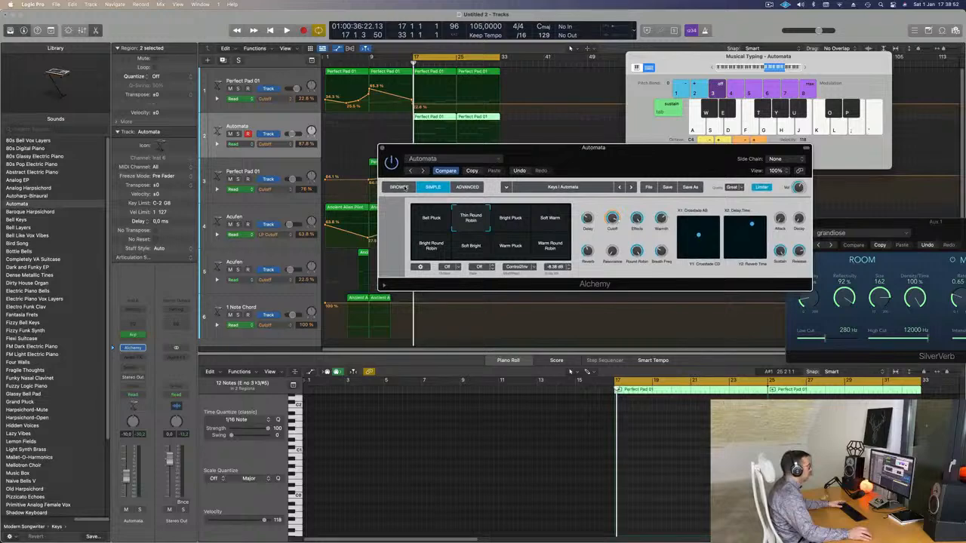
{"action": "left_click", "coordinate": [400, 187]}
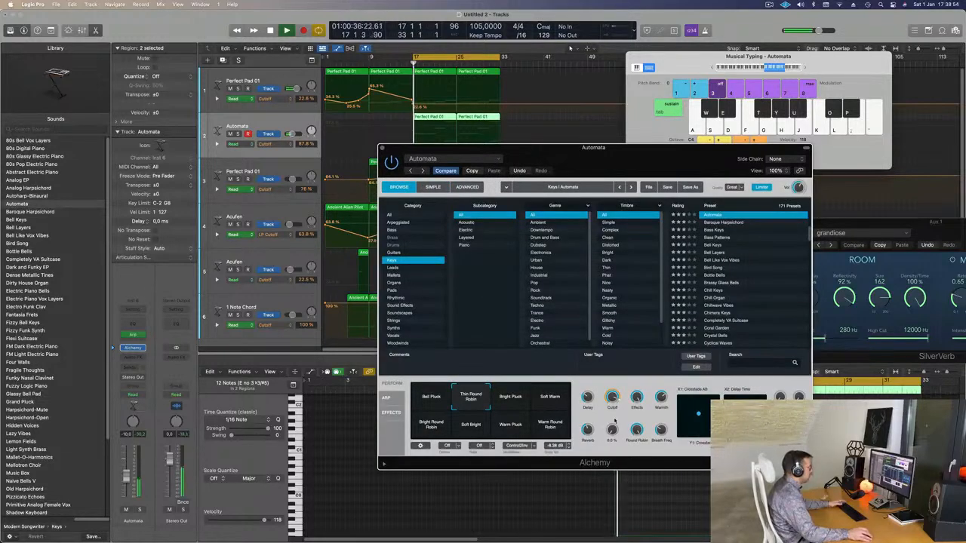
Step: Dip the Automata track's Cutoff automation to about 36 % at bar 17 and move the Alchemy window clear of the arrangement
{"action": "left_click", "coordinate": [450, 129]}
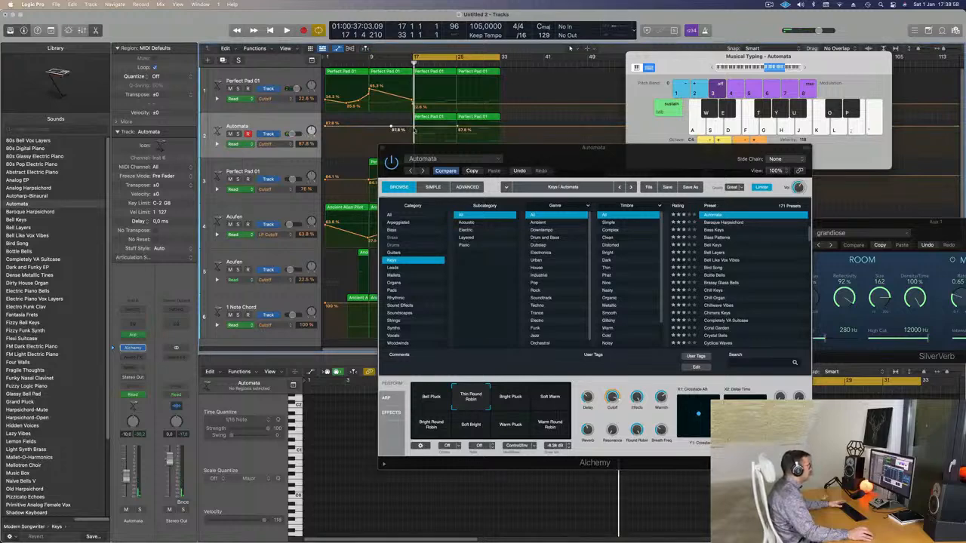
{"action": "key", "text": "space"}
{"action": "left_click_drag", "start_coordinate": [431, 148], "coordinate": [529, 183]}
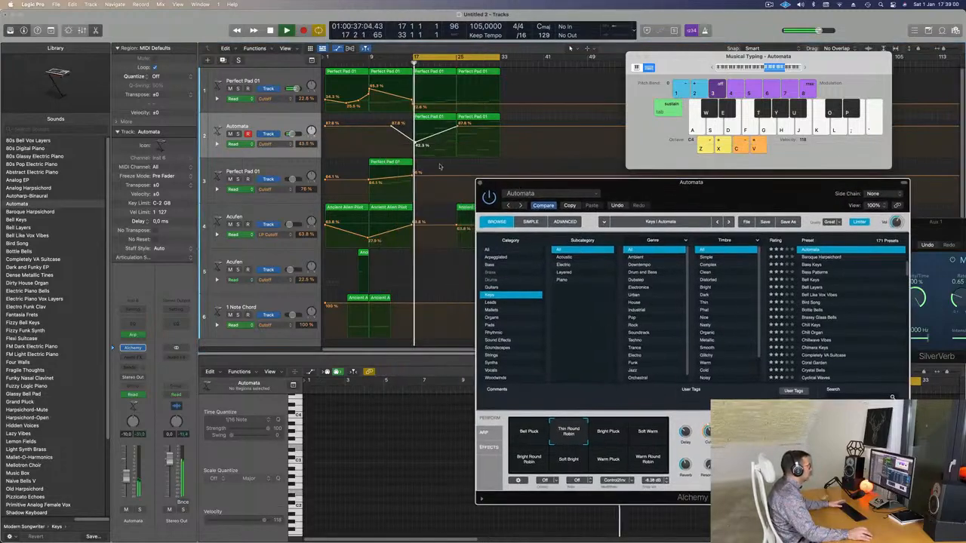
{"action": "left_click_drag", "start_coordinate": [416, 143], "coordinate": [413, 143]}
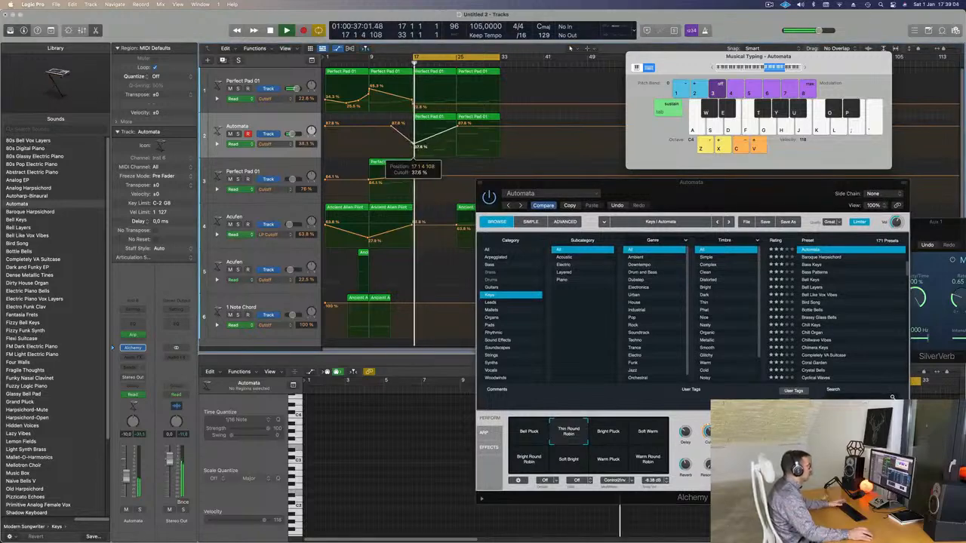
{"action": "left_click_drag", "start_coordinate": [630, 186], "coordinate": [877, 170]}
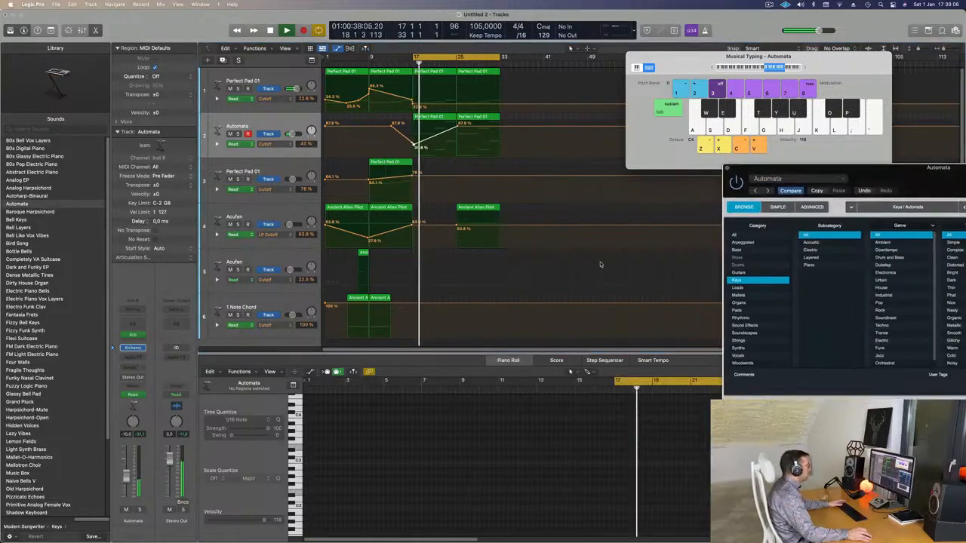
Step: Copy an Ancient Alien Pilot region to bar 21 on the 1 Note Chord track and the short track 5 region to bar 19
{"action": "left_click_drag", "start_coordinate": [387, 298], "coordinate": [444, 300]}
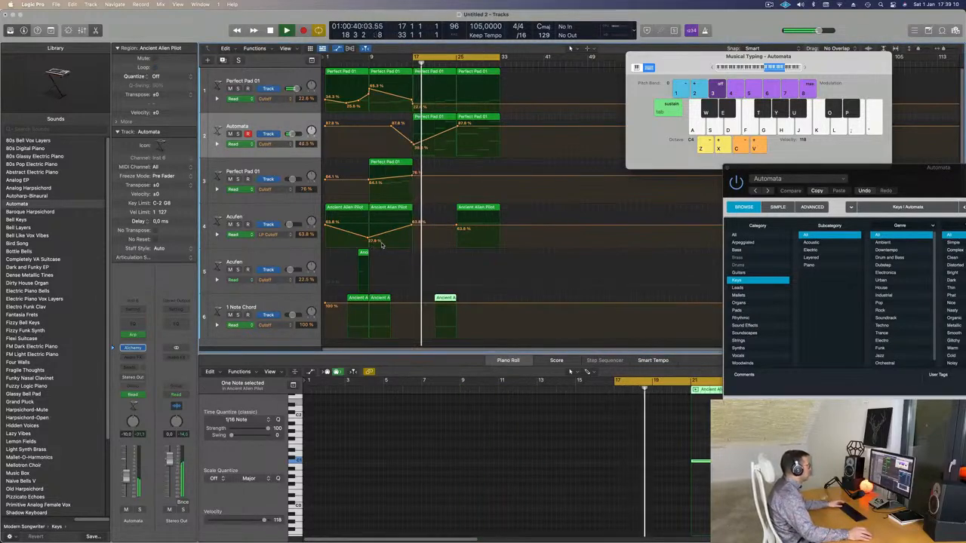
{"action": "left_click", "coordinate": [363, 252]}
{"action": "left_click_drag", "start_coordinate": [365, 254], "coordinate": [429, 257]}
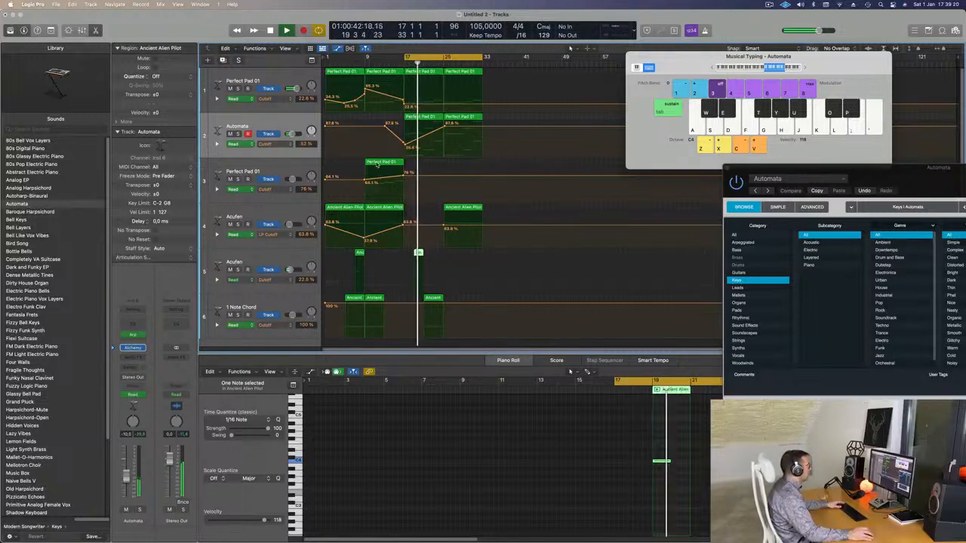
Step: Copy track 3's Perfect Pad 01 region to bar 17 and lower its Cutoff automation there to about 14 %
{"action": "left_click_drag", "start_coordinate": [377, 165], "coordinate": [405, 199]}
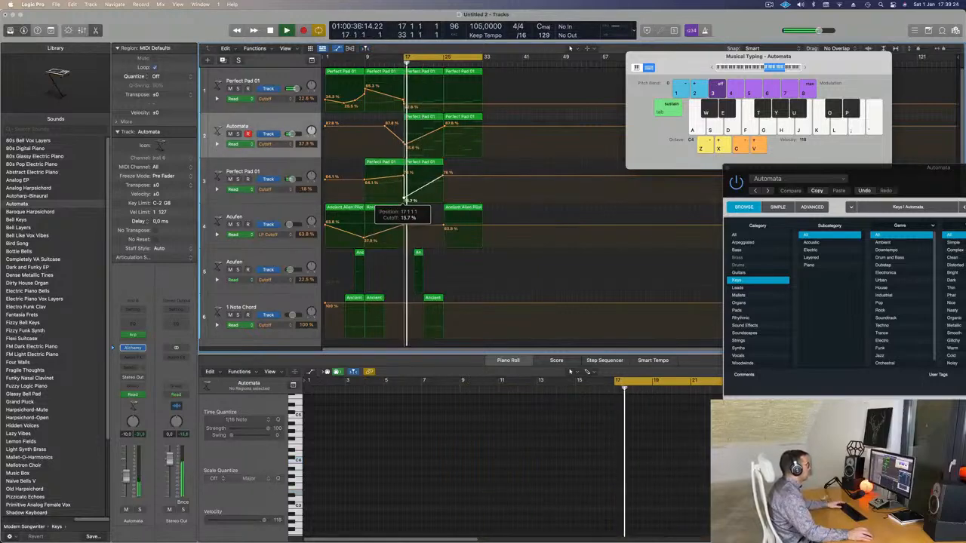
{"action": "left_click", "coordinate": [420, 164]}
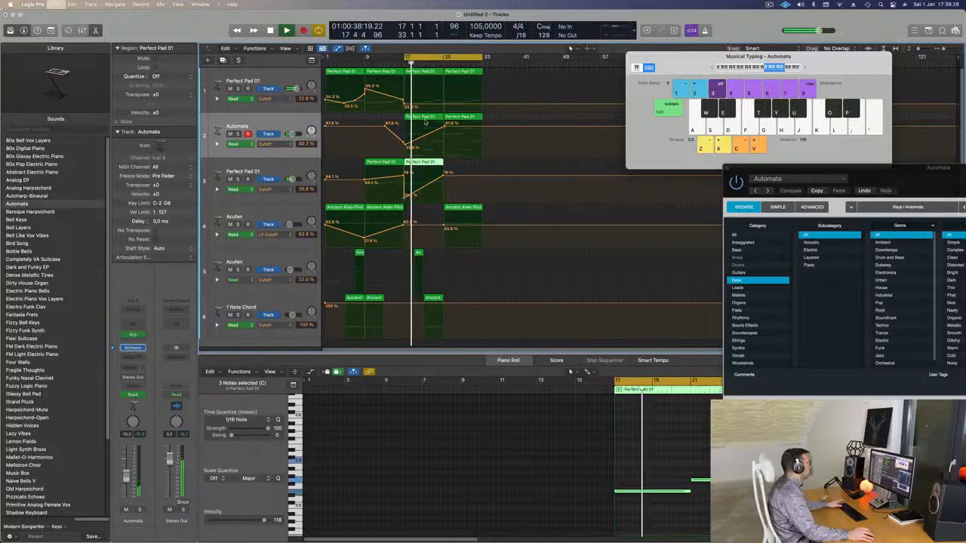
Step: Save the project as 266 in the LEMT 250-500 folder
{"action": "key", "text": "super+s"}
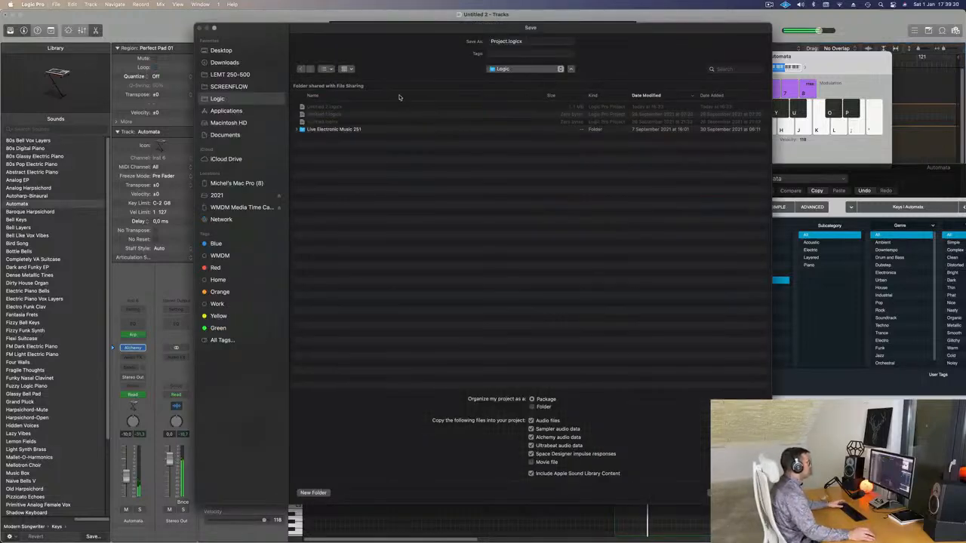
{"action": "left_click", "coordinate": [234, 75]}
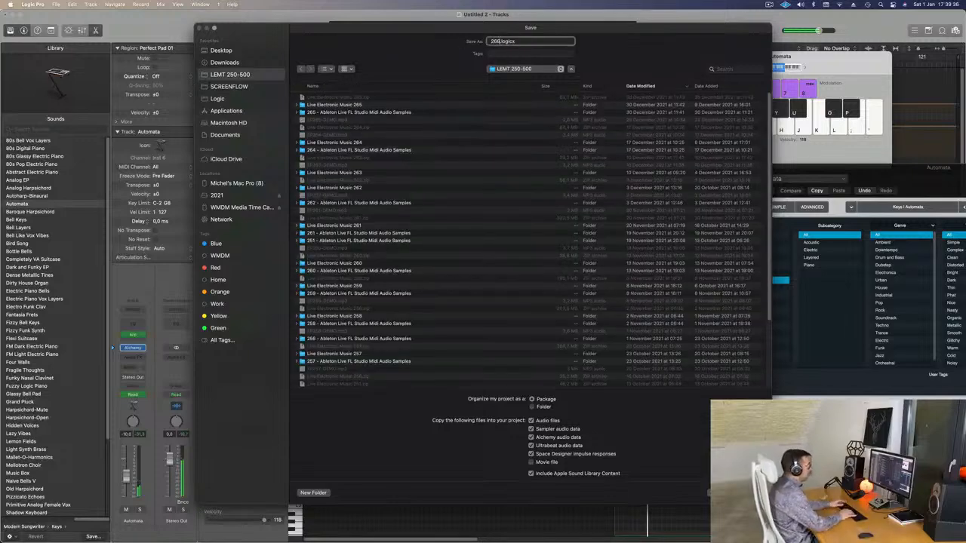
{"action": "type", "text": "266"}
{"action": "key", "text": "Return"}
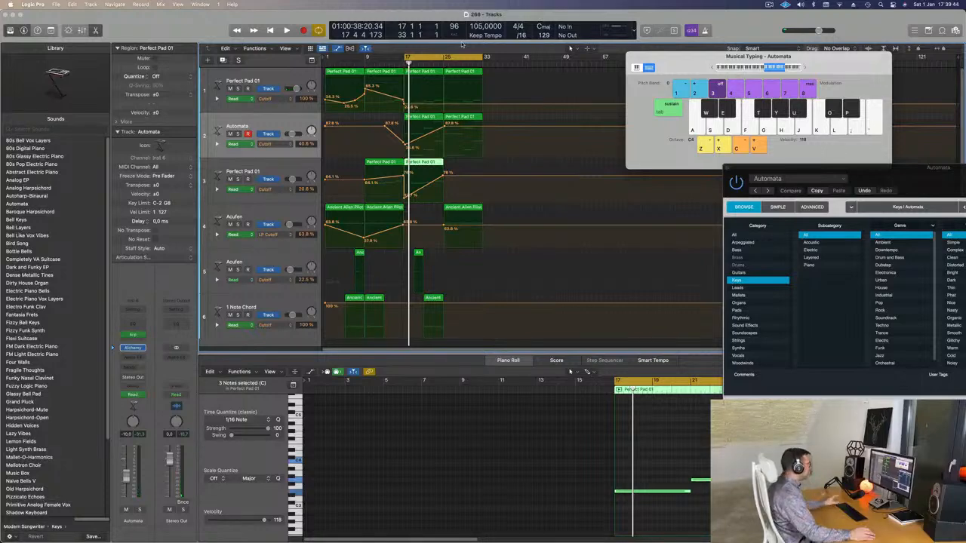
Step: Resume playback and move track 3's Perfect Pad 01 region with its Cutoff rise from bar 17 to bar 25
{"action": "key", "text": "space"}
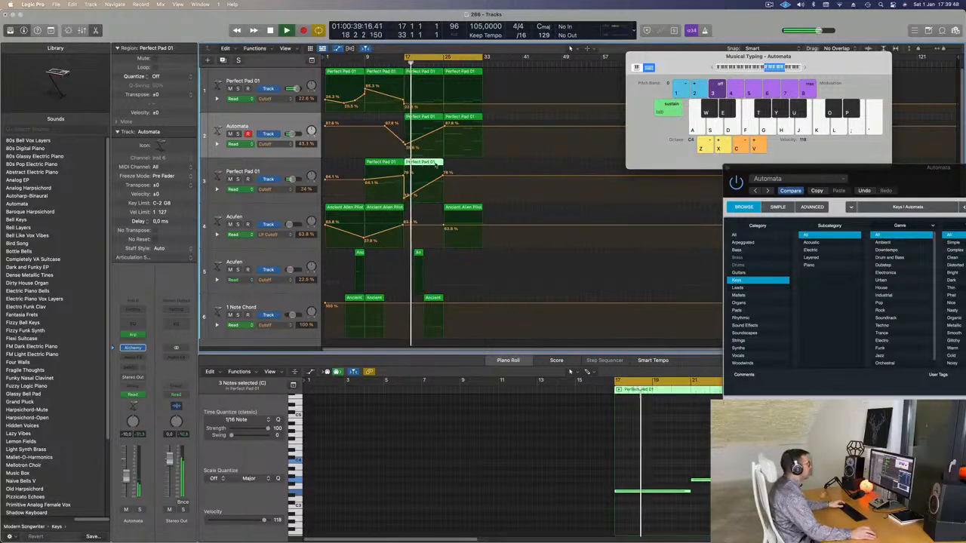
{"action": "left_click_drag", "start_coordinate": [432, 163], "coordinate": [461, 169]}
{"action": "left_click", "coordinate": [373, 147]}
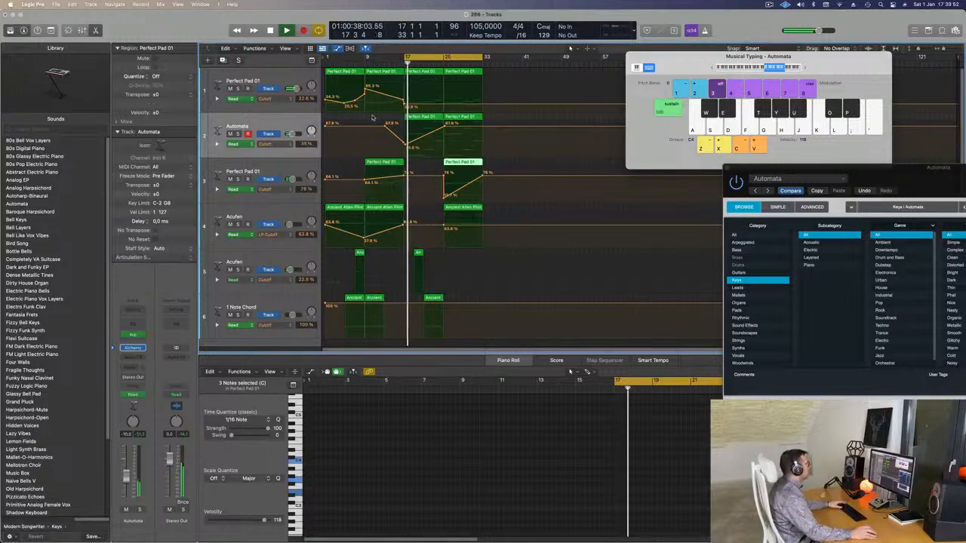
Step: Add a Cutoff automation point at bar 25 on track 1 and lower the Automata track's bar 25 point to about 54 %
{"action": "left_click", "coordinate": [406, 144]}
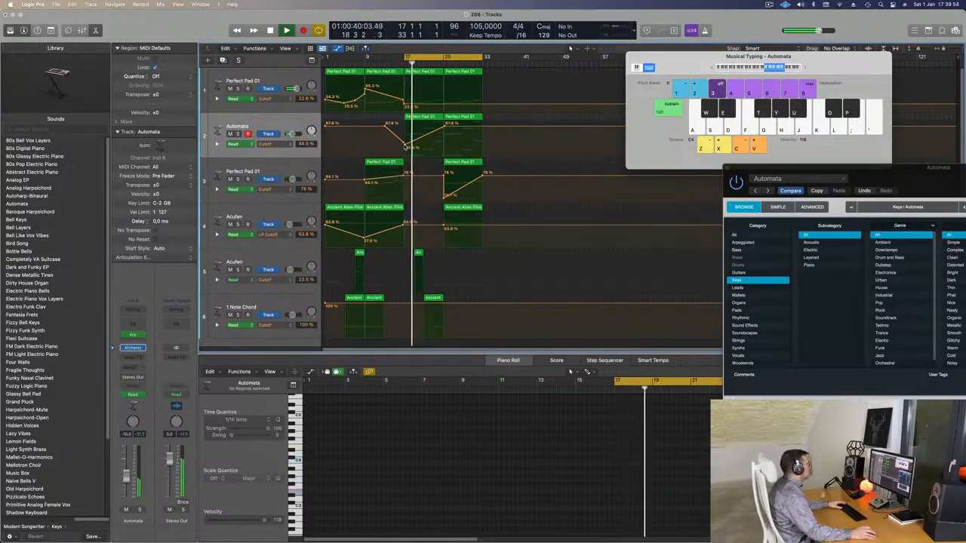
{"action": "left_click", "coordinate": [276, 127]}
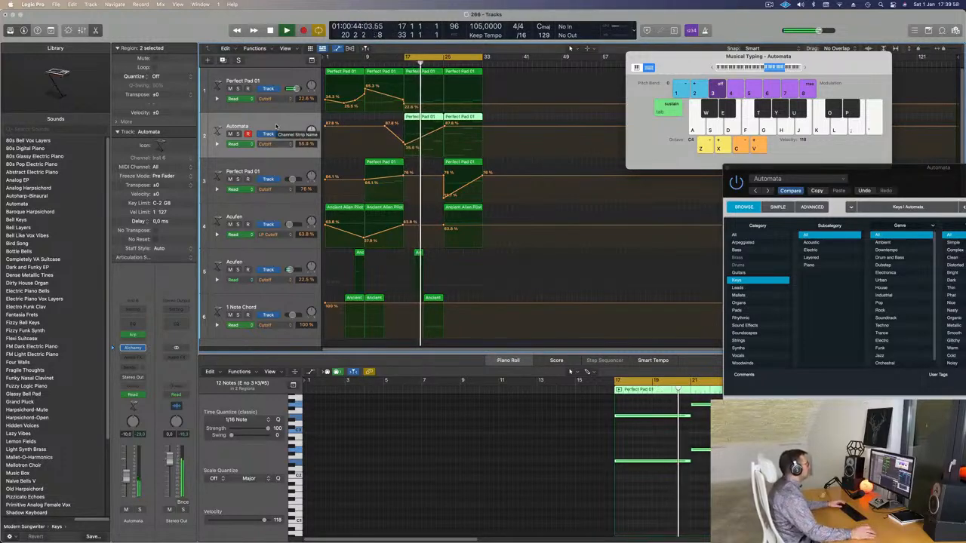
{"action": "left_click", "coordinate": [444, 107]}
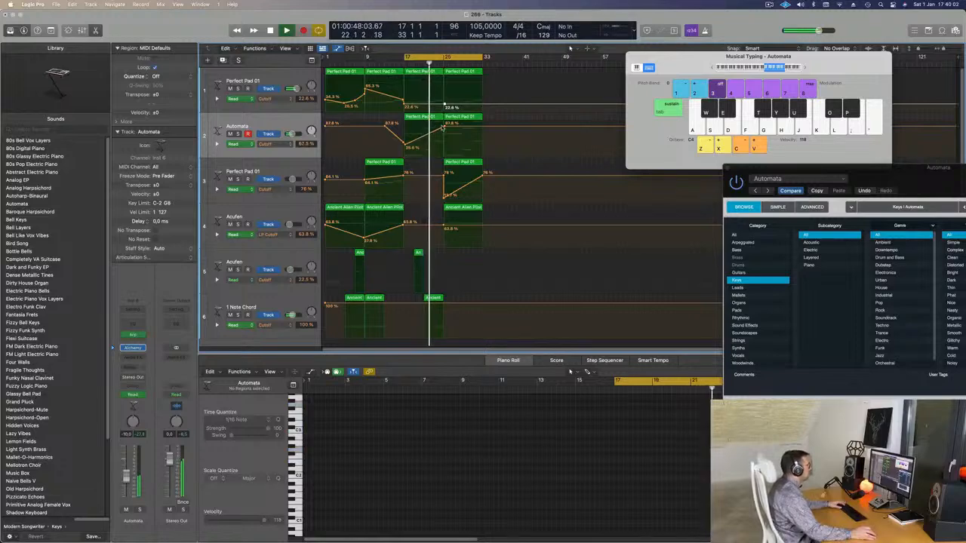
{"action": "left_click", "coordinate": [444, 126]}
{"action": "left_click_drag", "start_coordinate": [444, 124], "coordinate": [445, 136]}
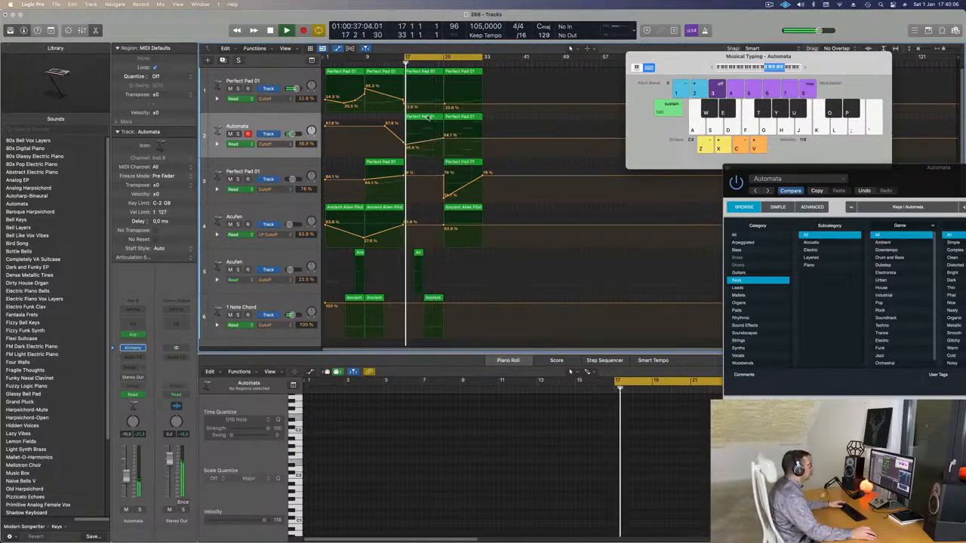
Step: In the Automata region at bar 17, delete the four notes from bar 21 onward and extend the remaining two to bar 25
{"action": "left_click", "coordinate": [425, 120]}
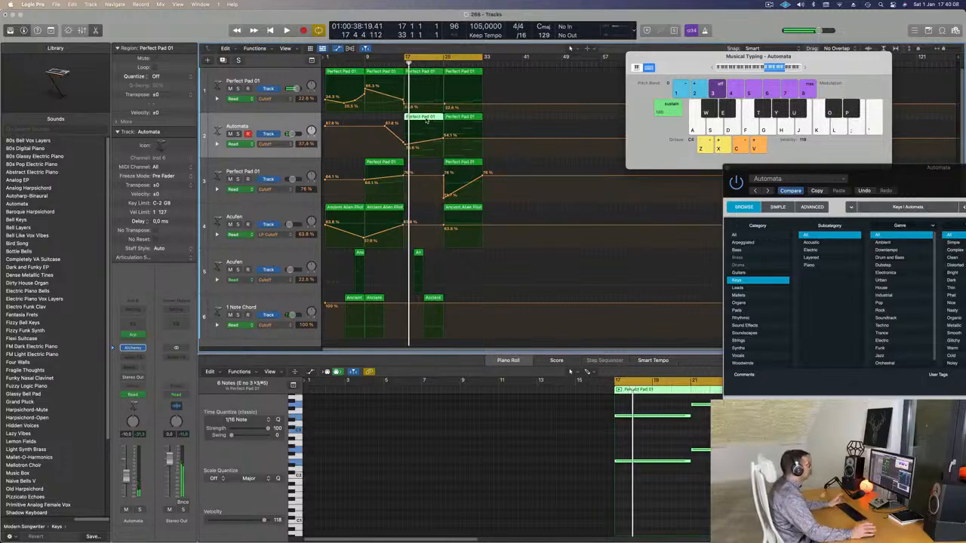
{"action": "key", "text": "z"}
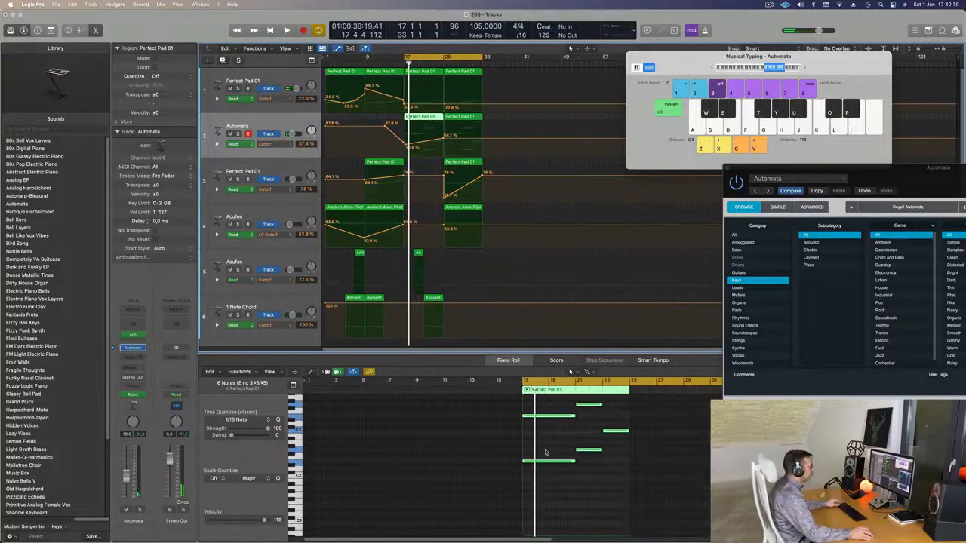
{"action": "scroll", "coordinate": [588, 473], "scroll_direction": "up", "scroll_amount": 2}
{"action": "left_click_drag", "start_coordinate": [593, 405], "coordinate": [612, 483]}
{"action": "key", "text": "Delete"}
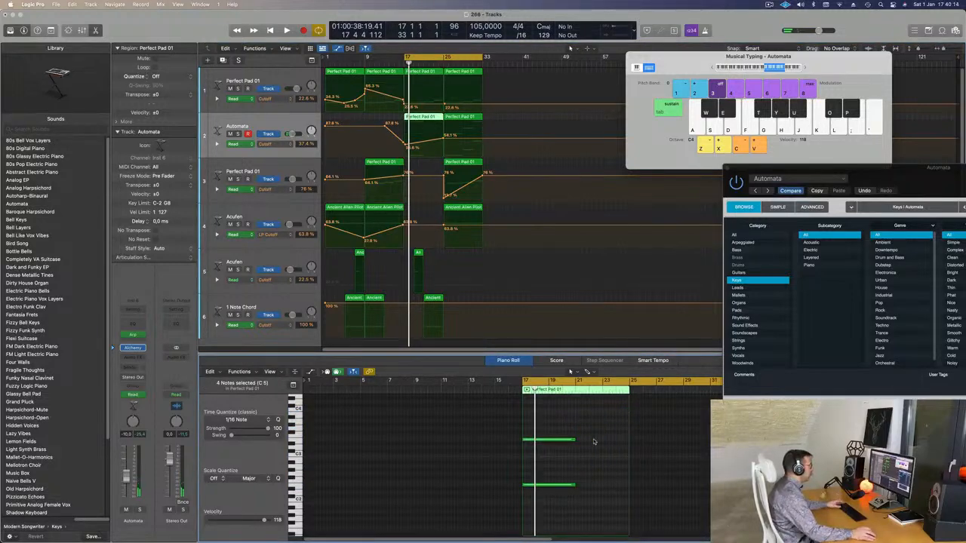
{"action": "left_click_drag", "start_coordinate": [593, 434], "coordinate": [524, 498]}
{"action": "left_click_drag", "start_coordinate": [573, 439], "coordinate": [628, 439]}
Step: In track 1's Perfect Pad 01 region at bar 17, delete the last two notes and extend the first one to bar 25
{"action": "left_click", "coordinate": [428, 72]}
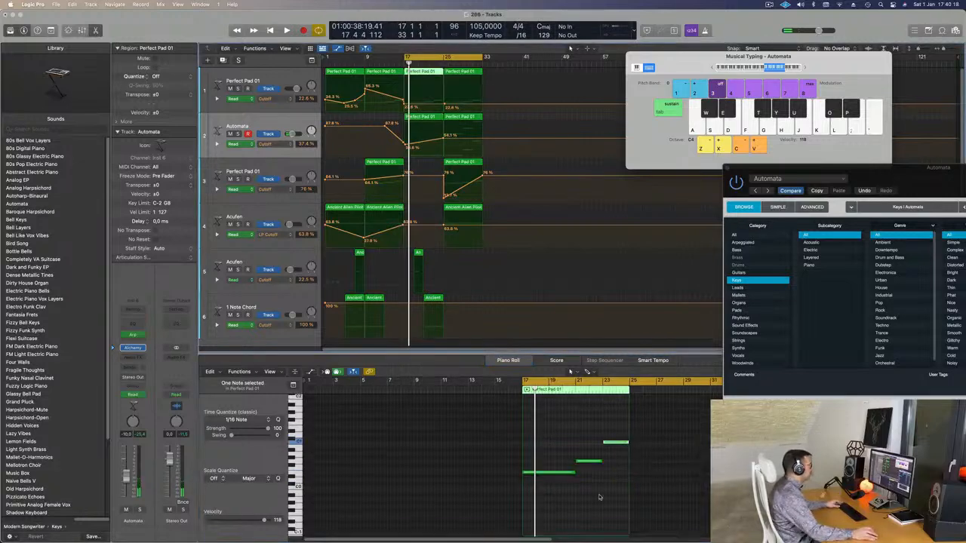
{"action": "left_click_drag", "start_coordinate": [565, 426], "coordinate": [596, 470]}
{"action": "key", "text": "Delete"}
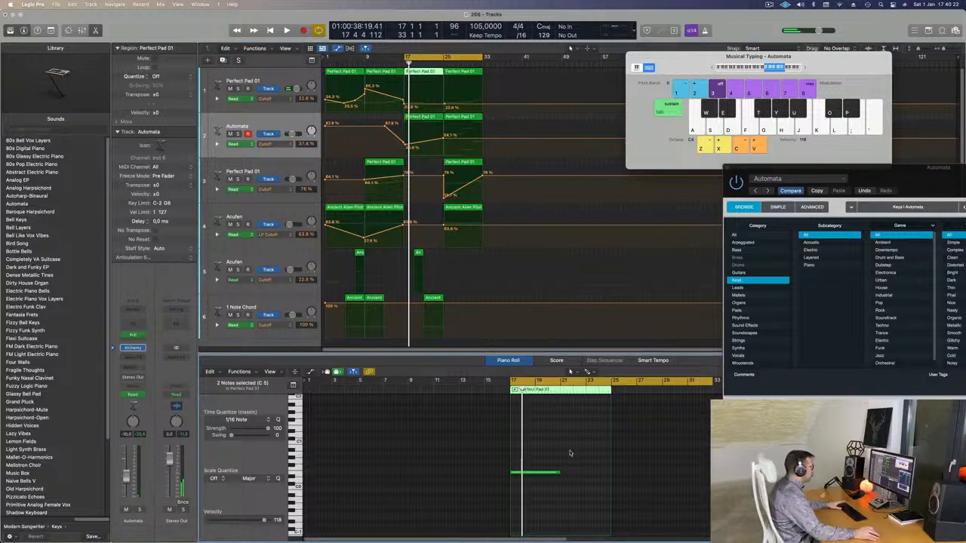
{"action": "left_click_drag", "start_coordinate": [567, 475], "coordinate": [609, 477]}
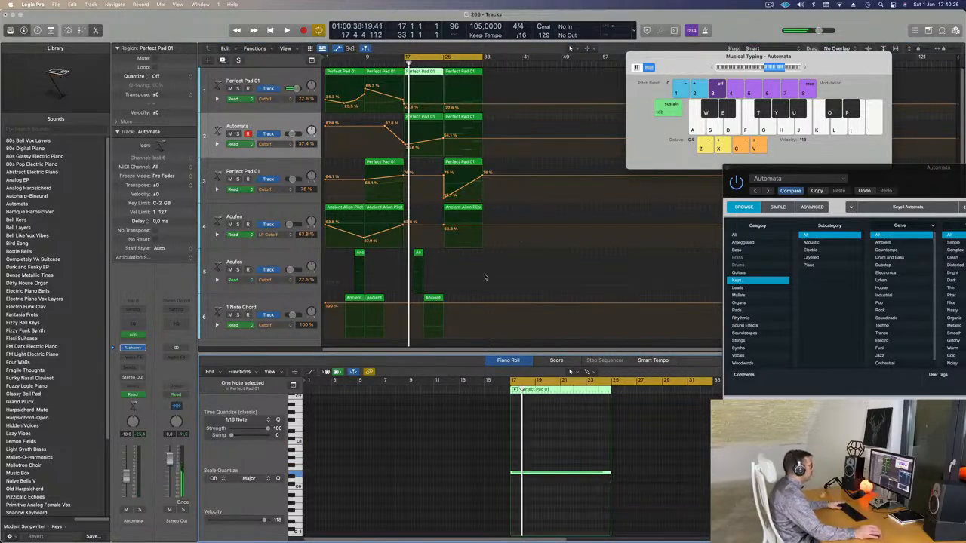
Step: Play back the edited section and raise the Automata track's Cutoff automation at bar 25 to about 60 %
{"action": "key", "text": "space"}
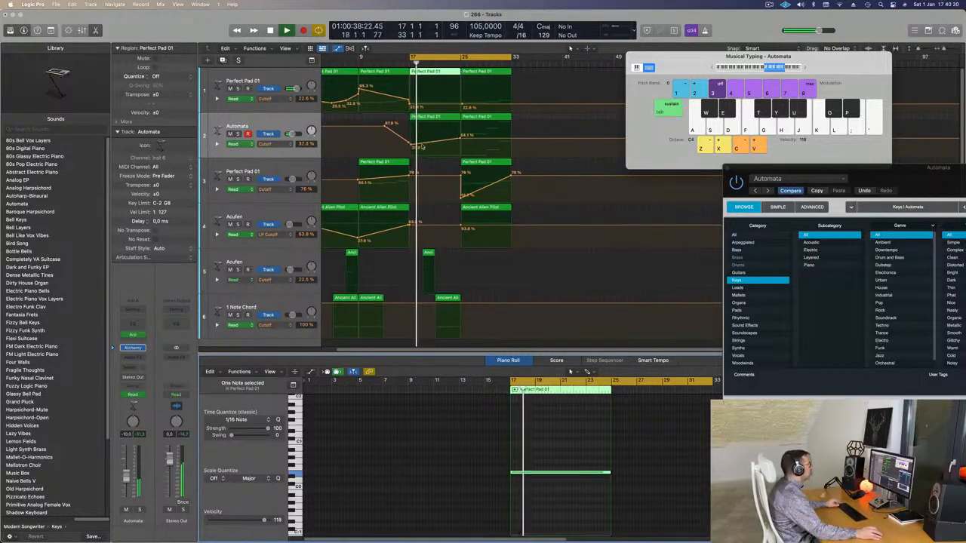
{"action": "scroll", "coordinate": [433, 139], "scroll_direction": "left", "scroll_amount": 2}
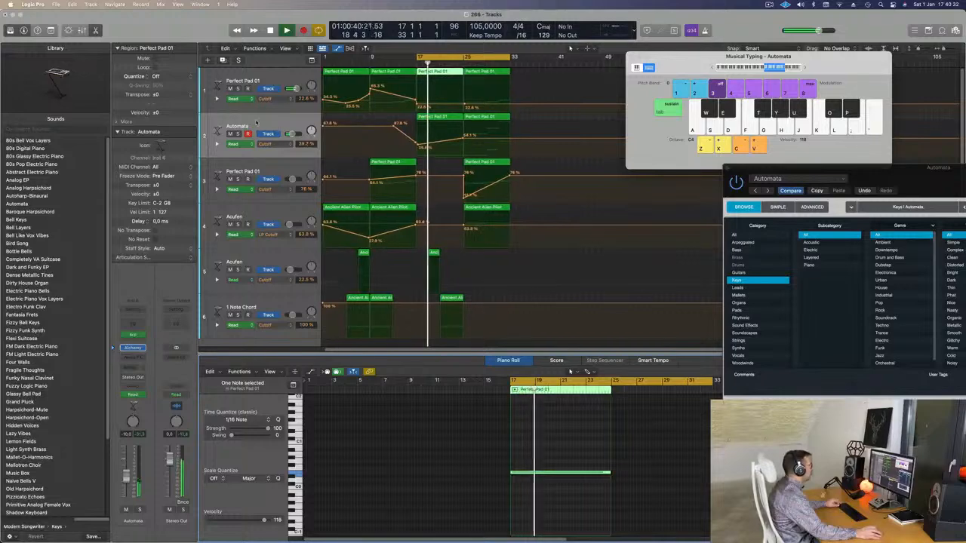
{"action": "left_click_drag", "start_coordinate": [462, 140], "coordinate": [462, 138]}
{"action": "key", "text": "super+Left"}
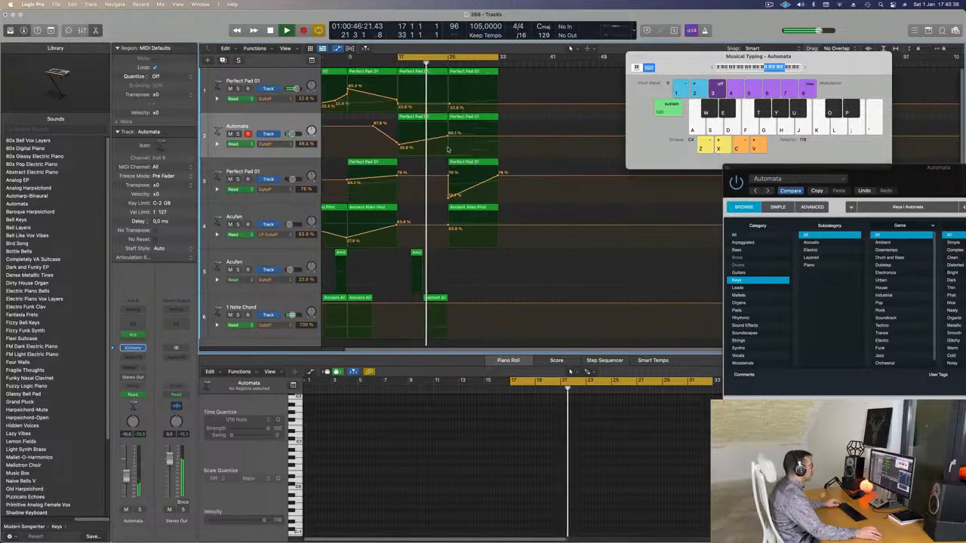
{"action": "key", "text": "super+Right"}
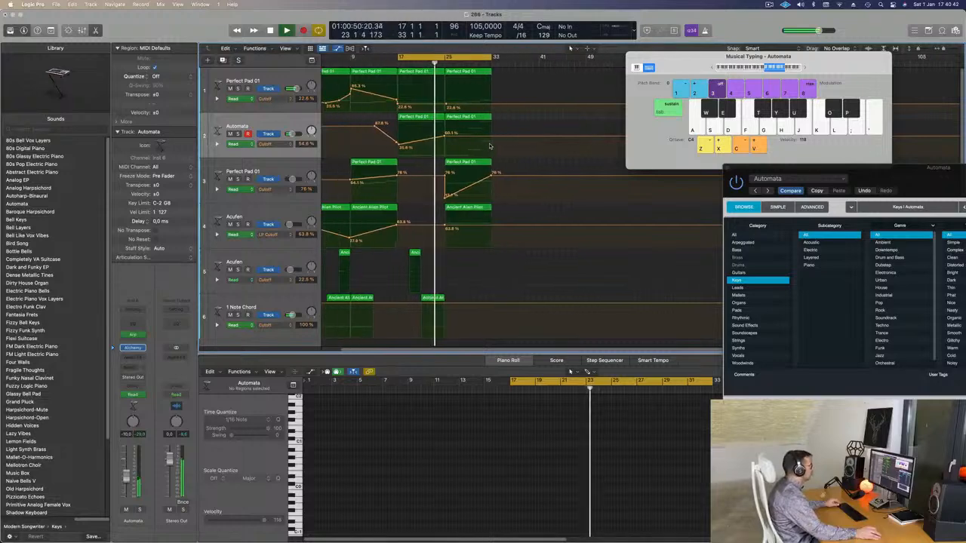
{"action": "key", "text": "super+Left"}
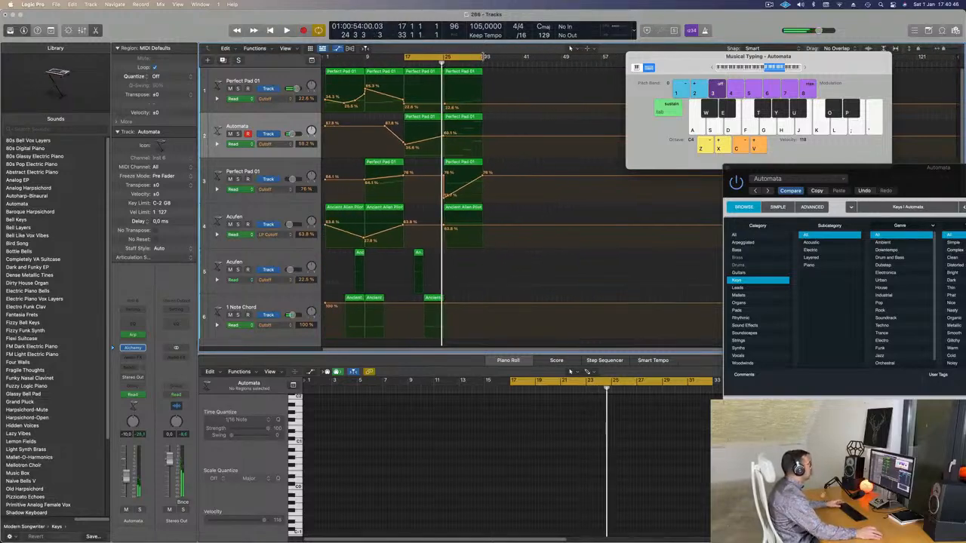
Step: Shorten the cycle to bars 17 to 25, repeat that section at bar 25 on all tracks, and restart playback
{"action": "left_click_drag", "start_coordinate": [483, 57], "coordinate": [448, 62]}
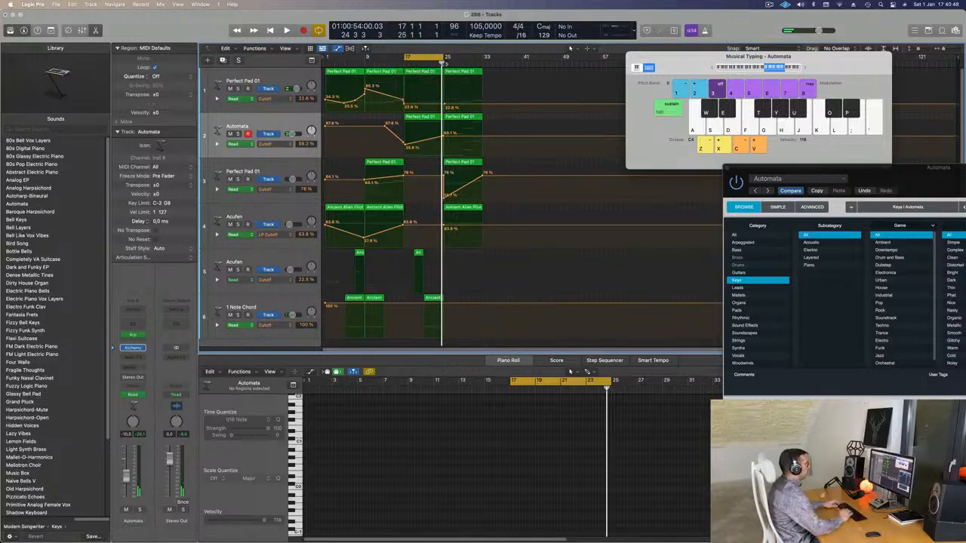
{"action": "key", "text": "super+r"}
{"action": "key", "text": "space"}
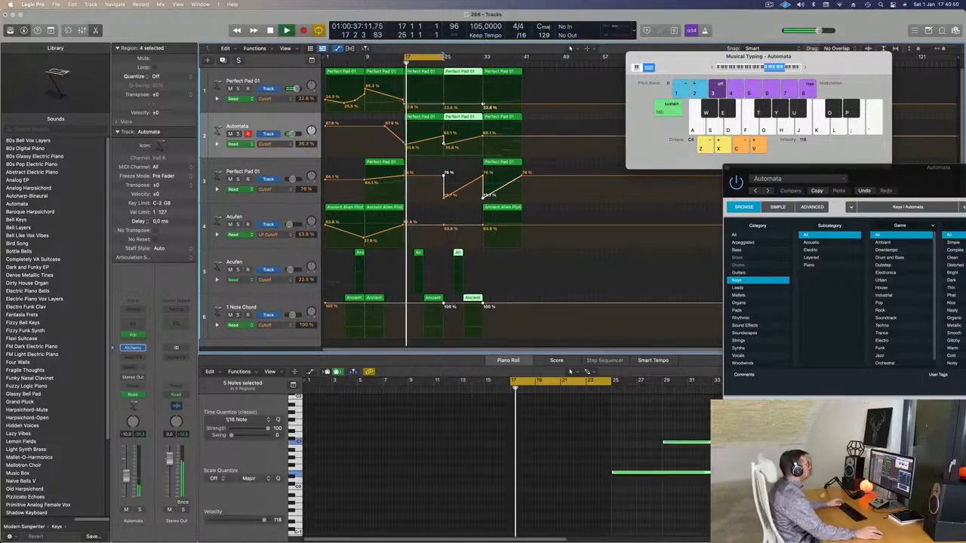
Step: Copy the Automata track's bar 25 region to track 3 and set track 3's Cutoff automation near 0 % at bar 25 and about 42 % at bar 33
{"action": "left_click", "coordinate": [445, 199]}
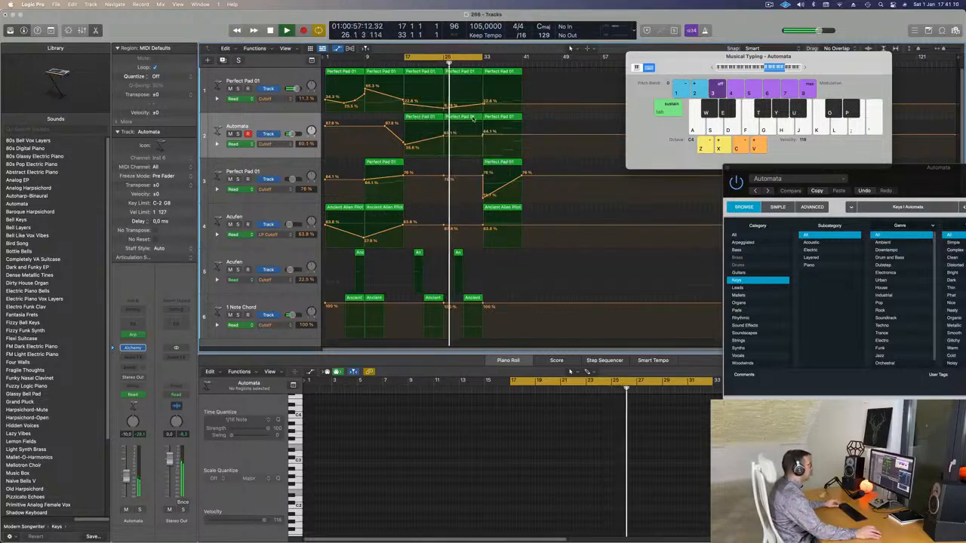
{"action": "left_click_drag", "start_coordinate": [473, 119], "coordinate": [444, 197]}
{"action": "left_click", "coordinate": [440, 62]}
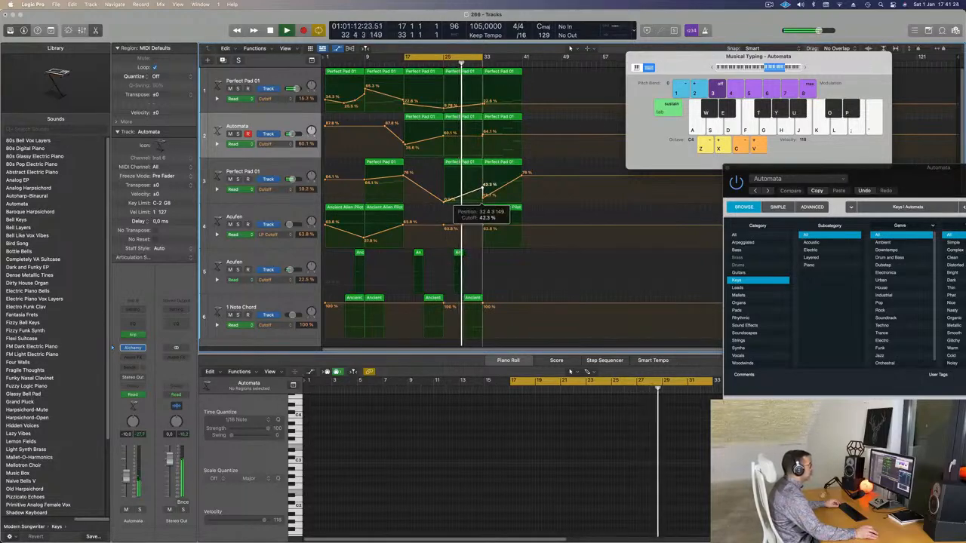
{"action": "left_click", "coordinate": [483, 199]}
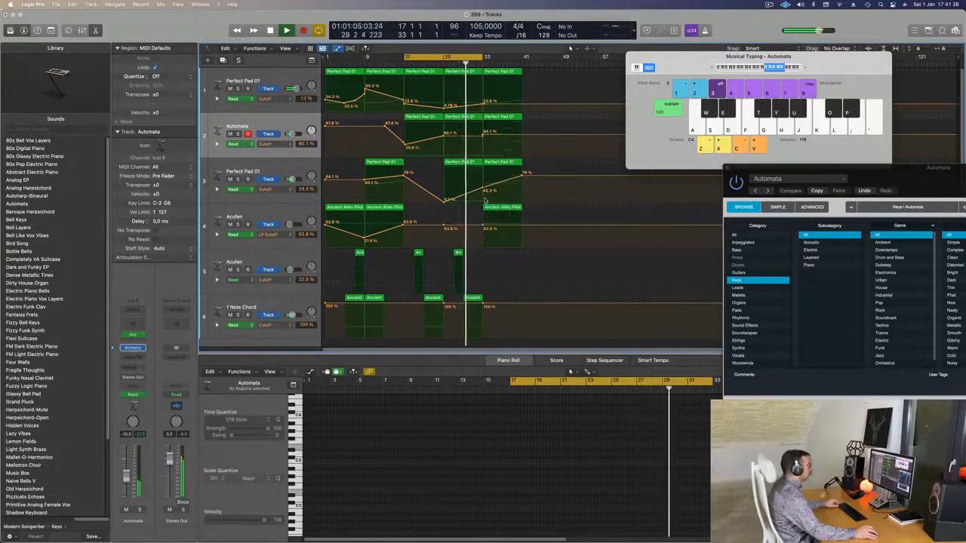
{"action": "key", "text": "super+Right"}
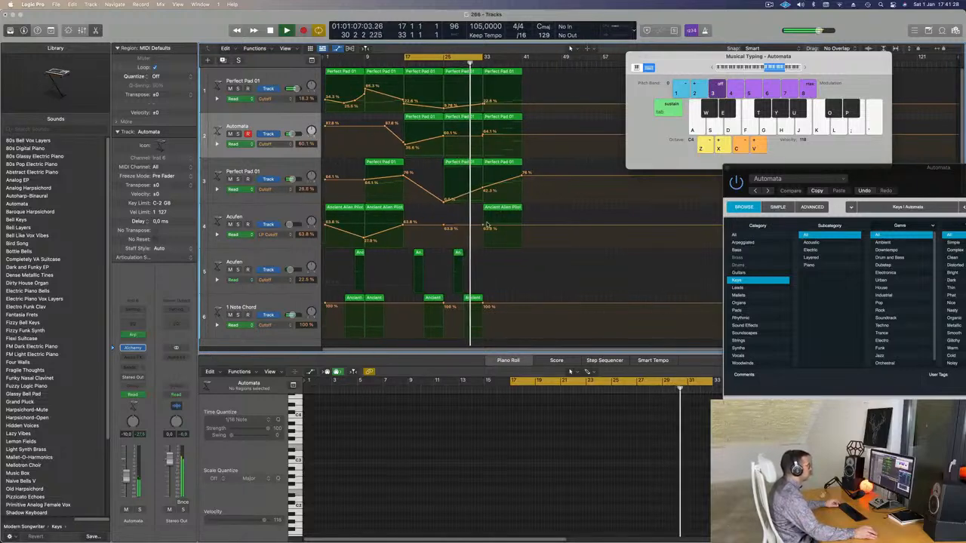
{"action": "key", "text": "super+Left"}
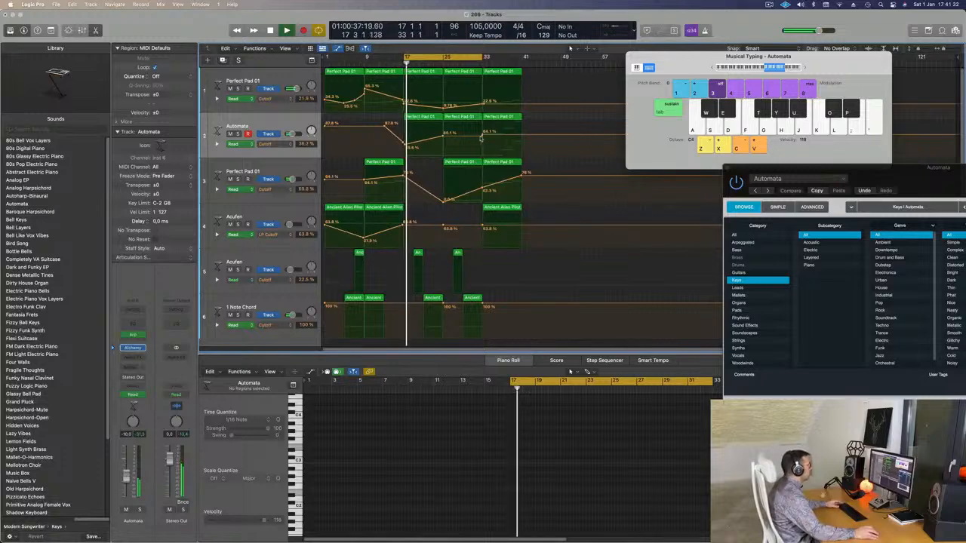
Step: Raise the Automata track's Cutoff automation point at bar 33 to 71 %
{"action": "left_click_drag", "start_coordinate": [483, 135], "coordinate": [484, 134]}
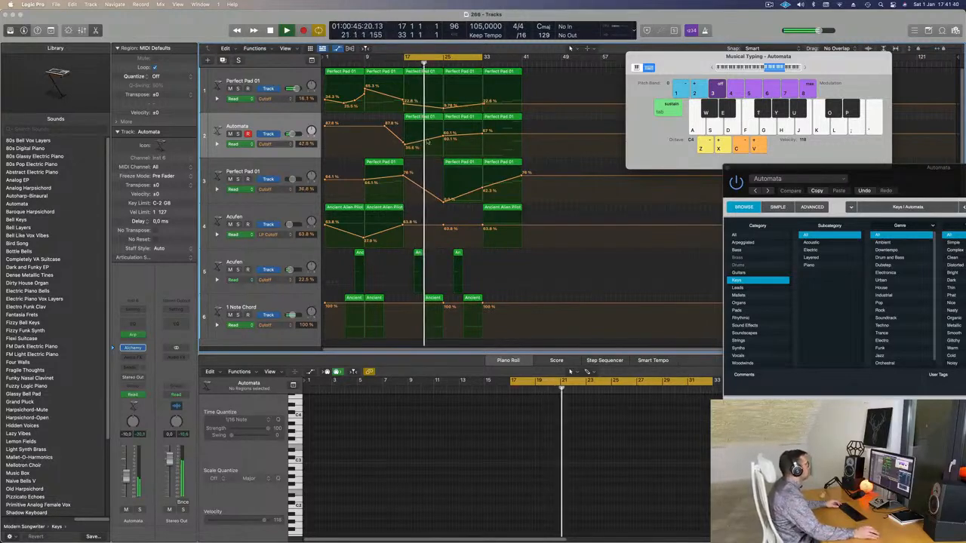
{"action": "left_click", "coordinate": [261, 127]}
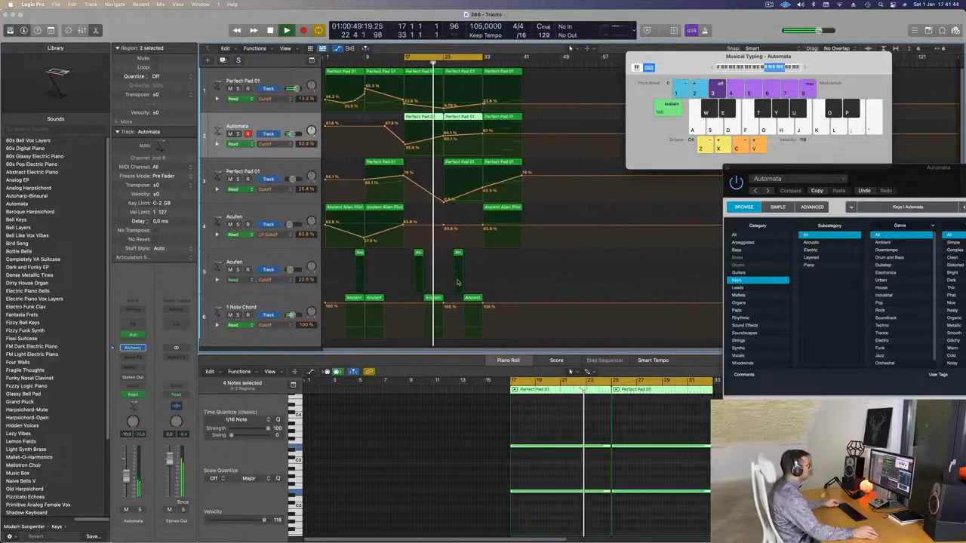
{"action": "key", "text": "super+Right"}
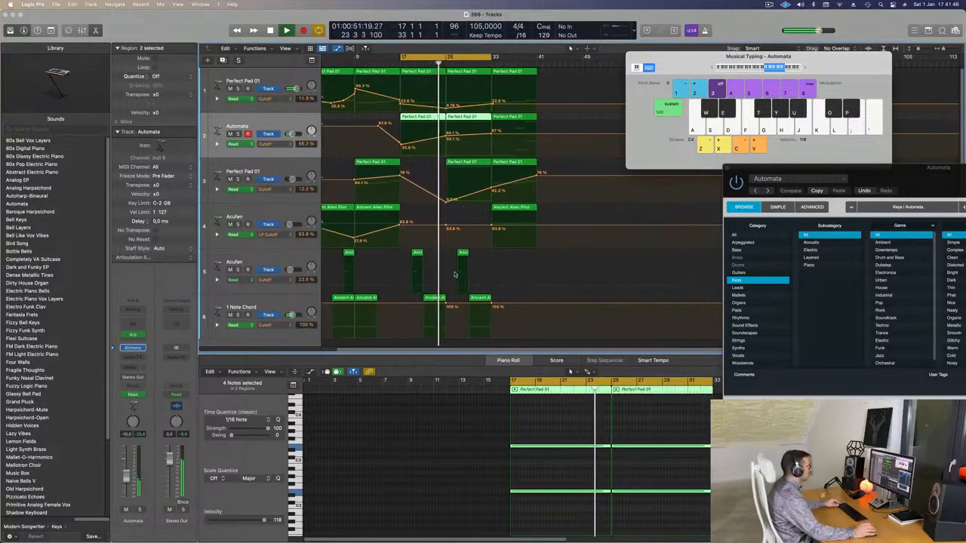
{"action": "scroll", "coordinate": [444, 242], "scroll_direction": "down", "scroll_amount": 1}
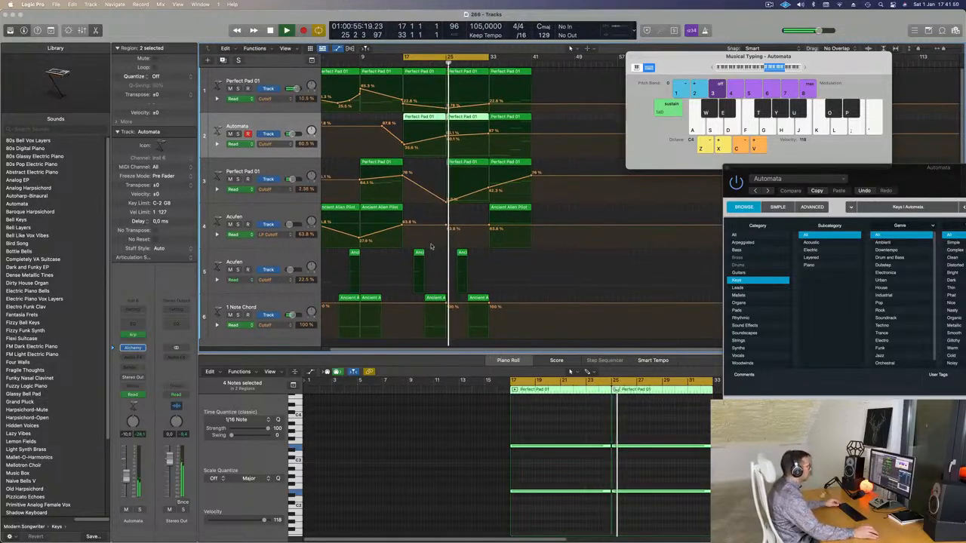
{"action": "key", "text": "super+Right"}
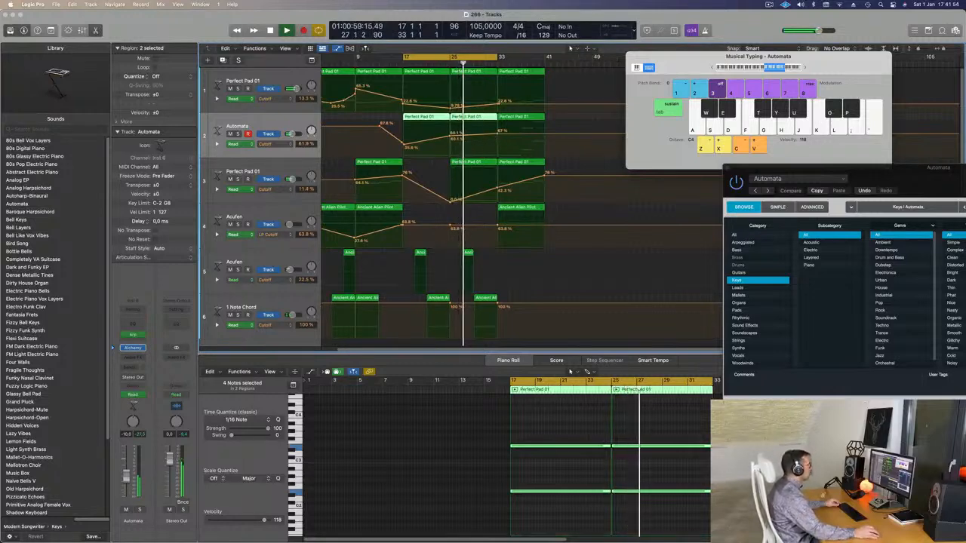
{"action": "left_click_drag", "start_coordinate": [498, 134], "coordinate": [498, 132]}
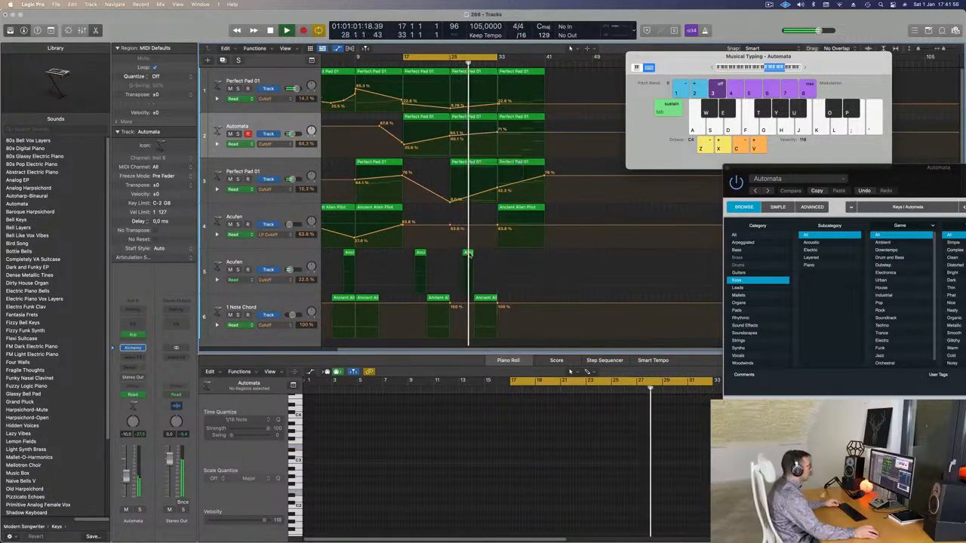
Step: Copy track 5's short Ancient Alien Pilot region from bar 27 to bar 31
{"action": "left_click_drag", "start_coordinate": [468, 254], "coordinate": [493, 256]}
{"action": "key", "text": "super+Left"}
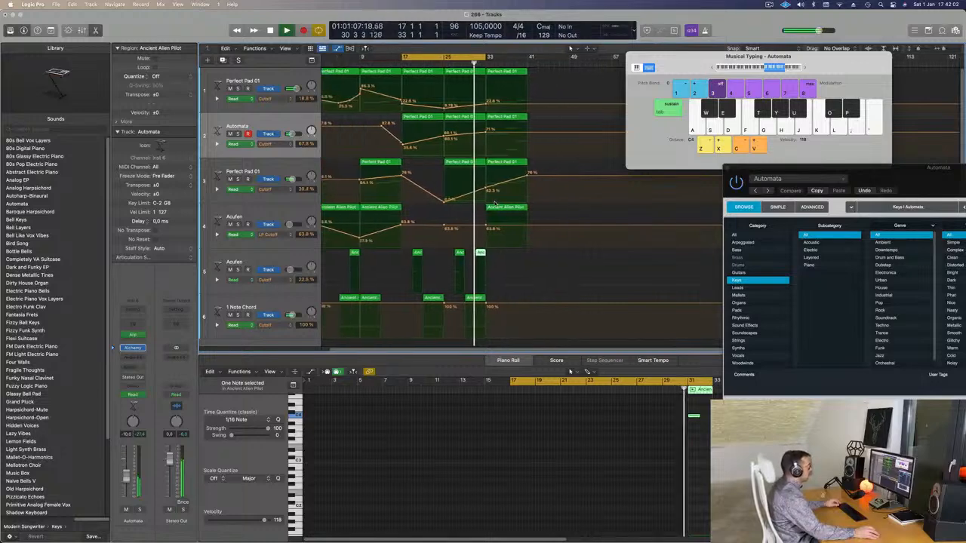
{"action": "key", "text": "super+Right"}
{"action": "key", "text": "super+Right"}
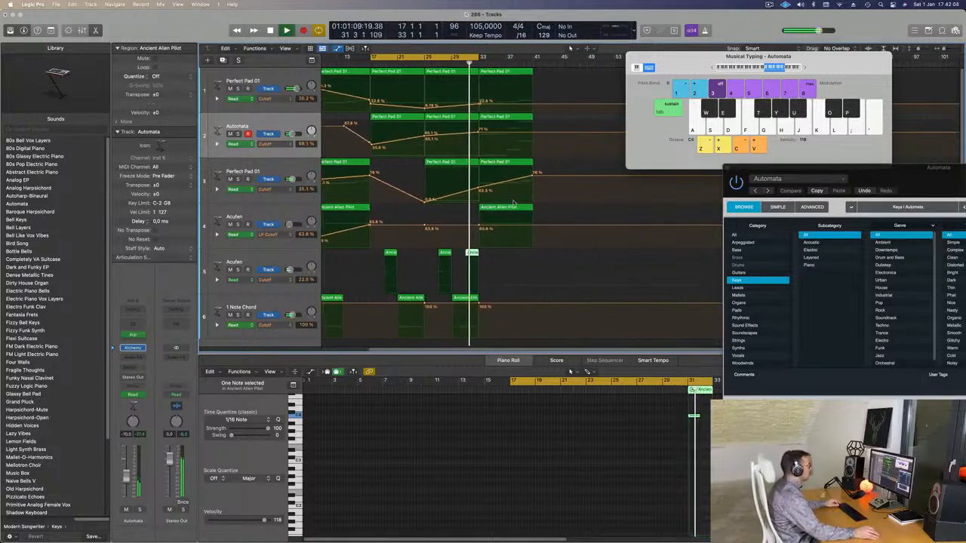
{"action": "key", "text": "super+Left"}
{"action": "key", "text": "super+Left"}
{"action": "key", "text": "super+Right"}
{"action": "key", "text": "super+Left"}
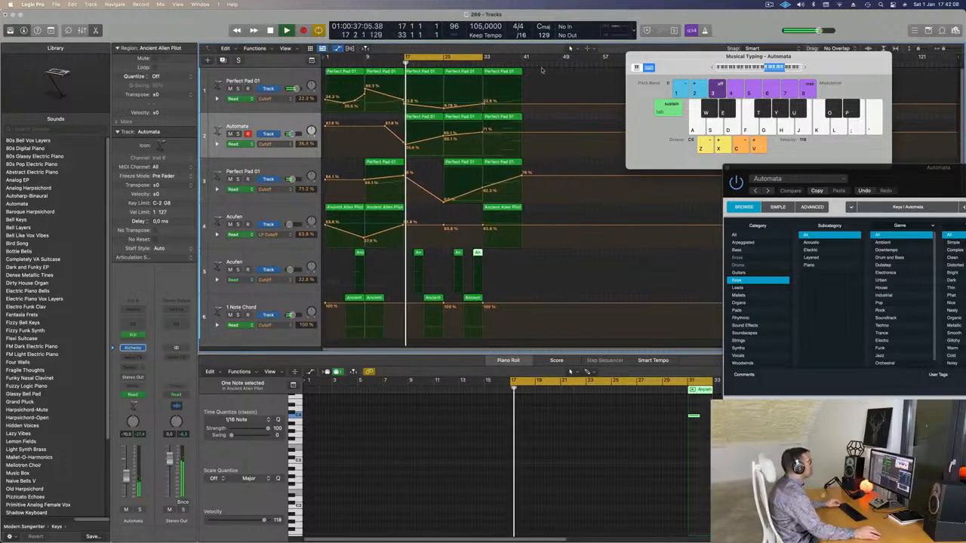
Step: Move the four regions at bar 33 on tracks 1 to 4 to about bar 48 and copy the last 1 Note Chord region to bar 33
{"action": "left_click_drag", "start_coordinate": [525, 85], "coordinate": [484, 217]}
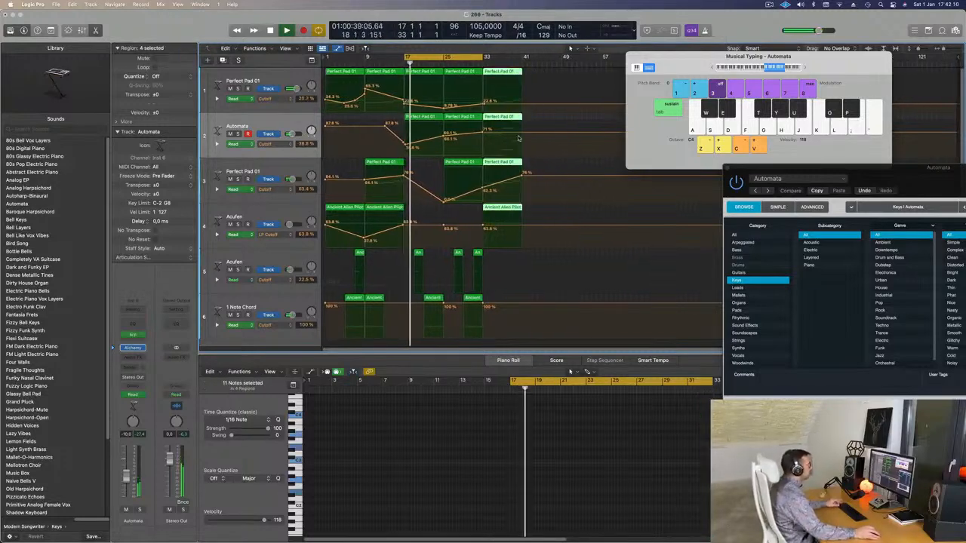
{"action": "left_click_drag", "start_coordinate": [512, 76], "coordinate": [590, 75]}
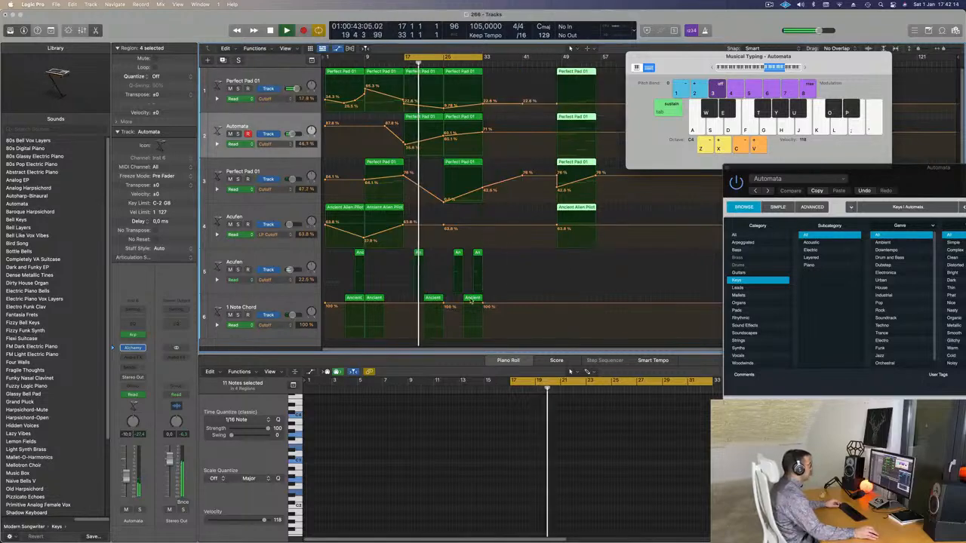
{"action": "left_click", "coordinate": [472, 299]}
{"action": "left_click_drag", "start_coordinate": [472, 299], "coordinate": [494, 299]}
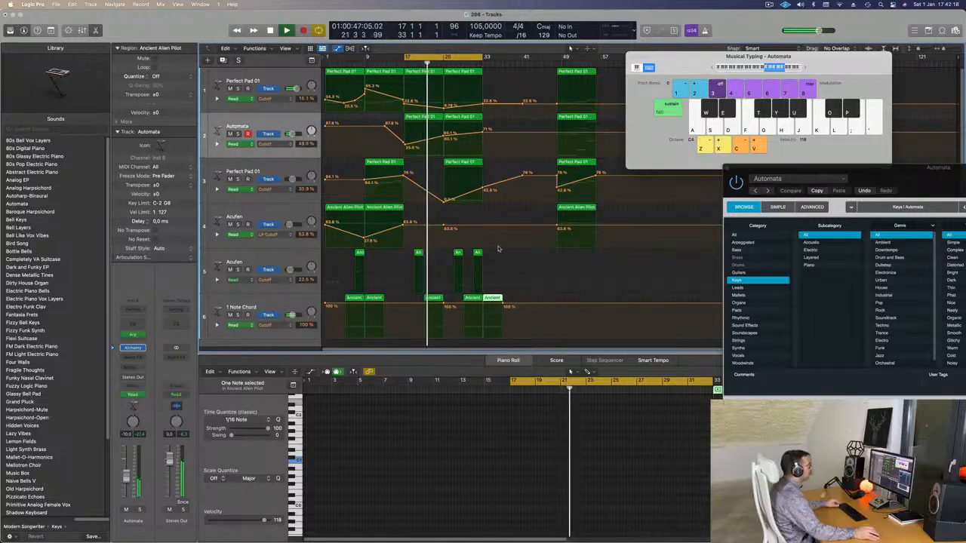
Step: Extend the cycle range to bar 40 and copy track 5's region from bar 31 to bar 35
{"action": "left_click_drag", "start_coordinate": [484, 58], "coordinate": [518, 58]}
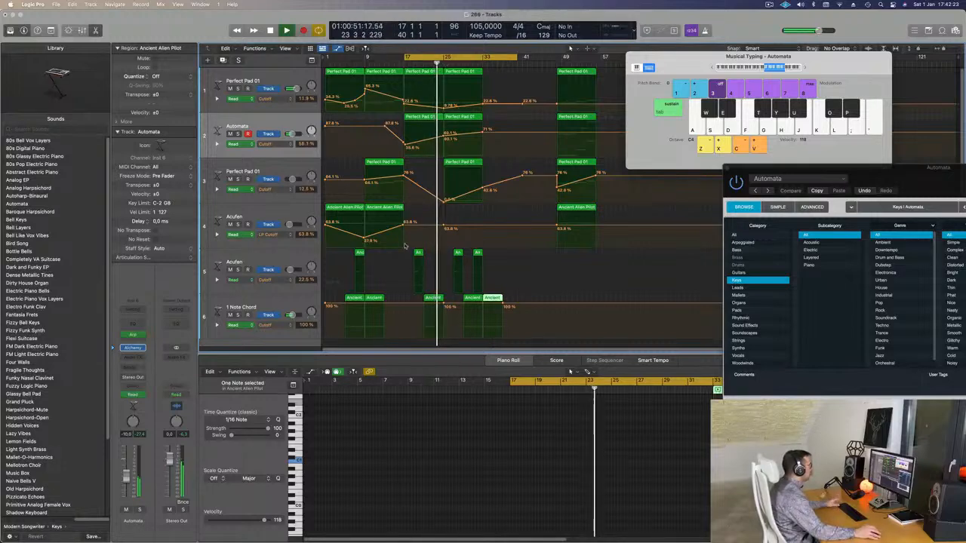
{"action": "left_click", "coordinate": [478, 254]}
{"action": "left_click_drag", "start_coordinate": [477, 254], "coordinate": [496, 258]}
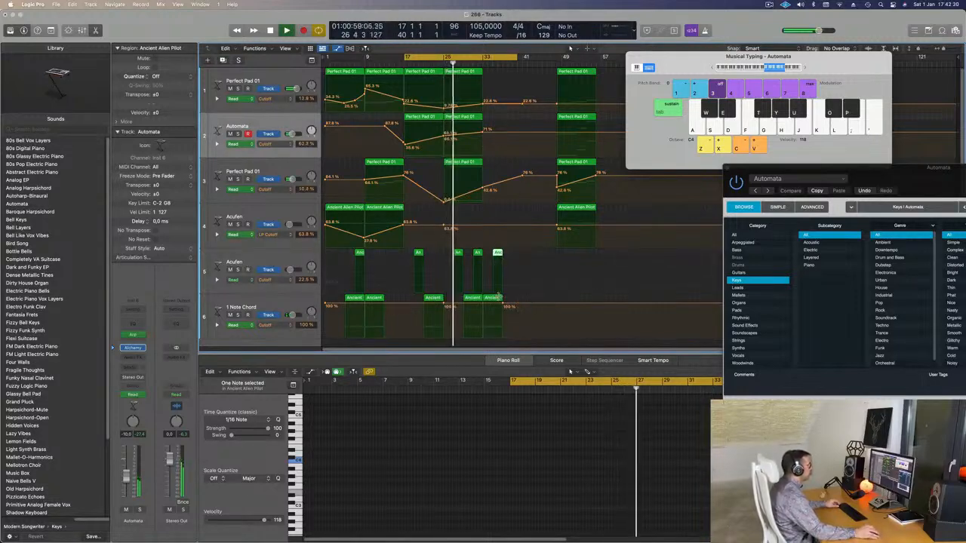
Step: Copy the last regions of track 5 and the 1 Note Chord track together four bars further along, to bars 39 and 37
{"action": "left_click", "coordinate": [491, 298]}
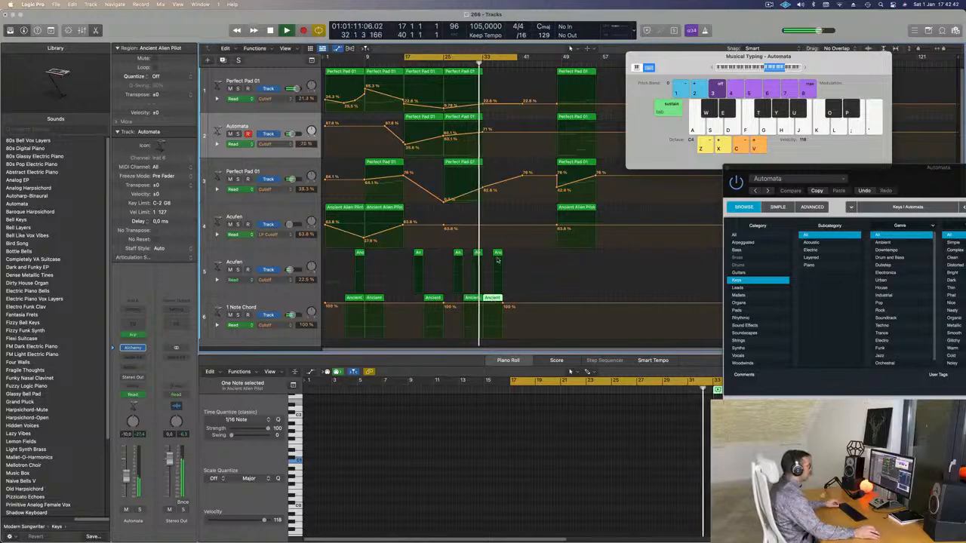
{"action": "key", "text": "super+Right"}
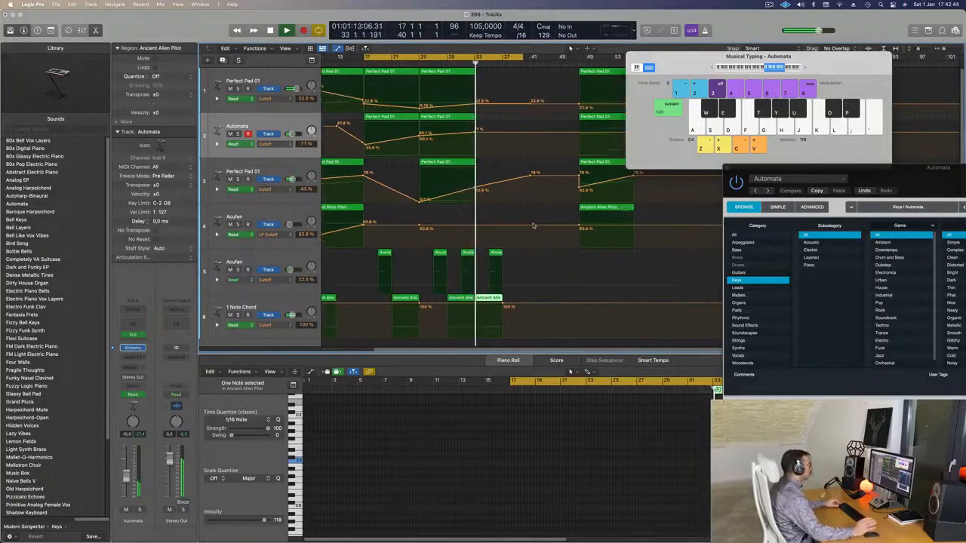
{"action": "key", "text": "super+Left"}
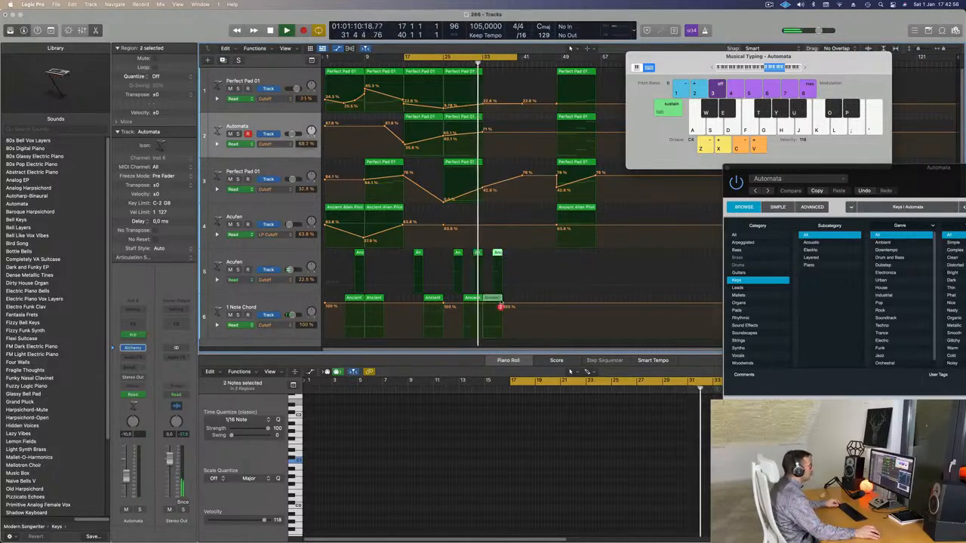
{"action": "left_click_drag", "start_coordinate": [501, 302], "coordinate": [518, 303]}
{"action": "scroll", "coordinate": [474, 194], "scroll_direction": "down", "scroll_amount": 1}
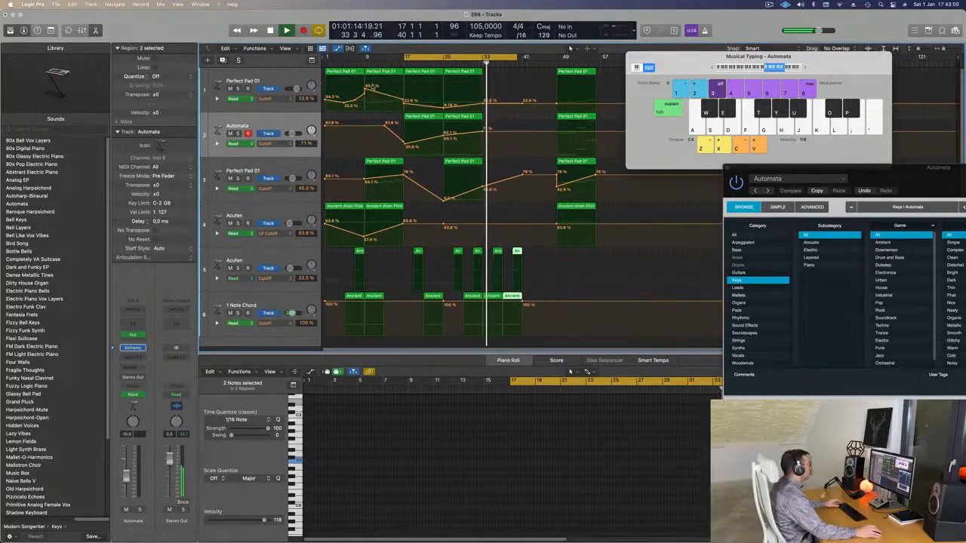
Step: Rename track 1 as Bass Pad and the Automata track as Arp Bells
{"action": "left_click", "coordinate": [285, 76]}
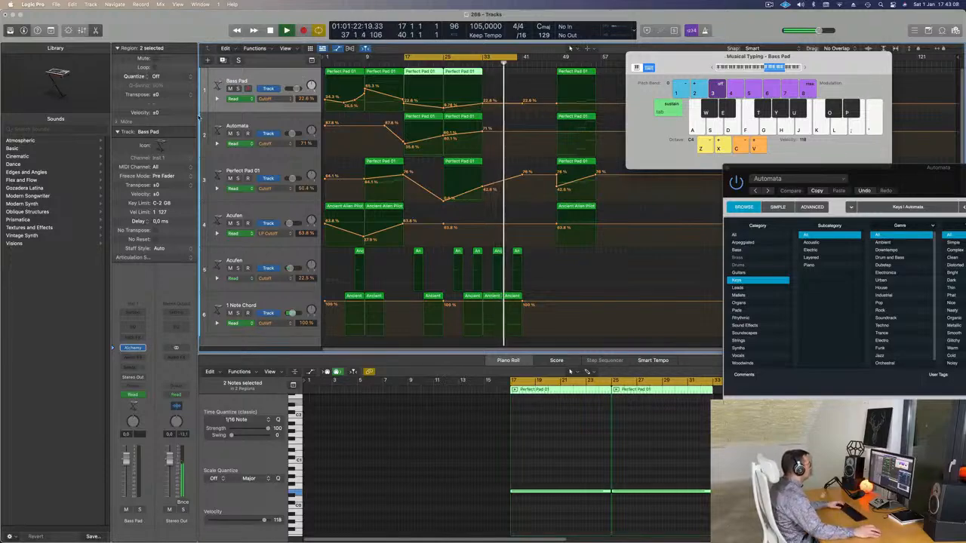
{"action": "left_click", "coordinate": [239, 126]}
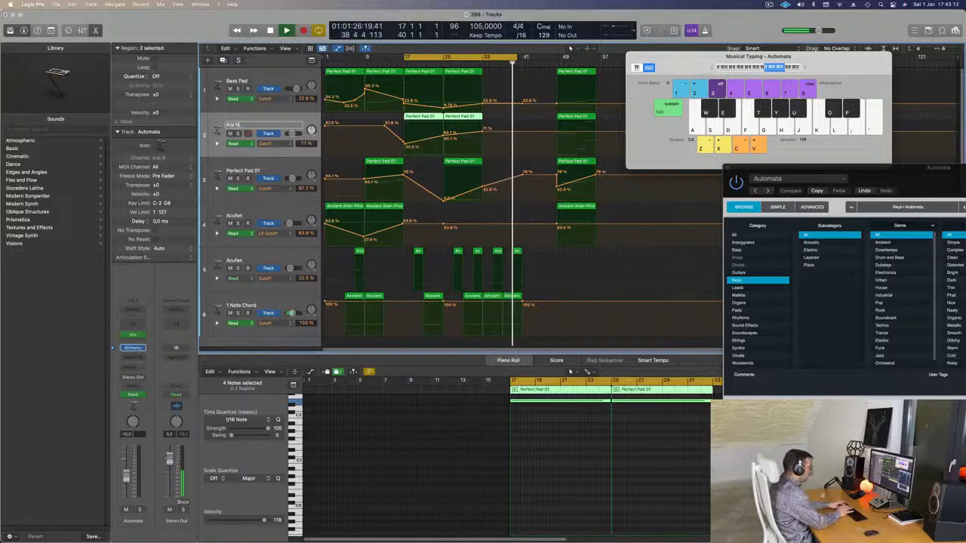
{"action": "type", "text": "Arp"}
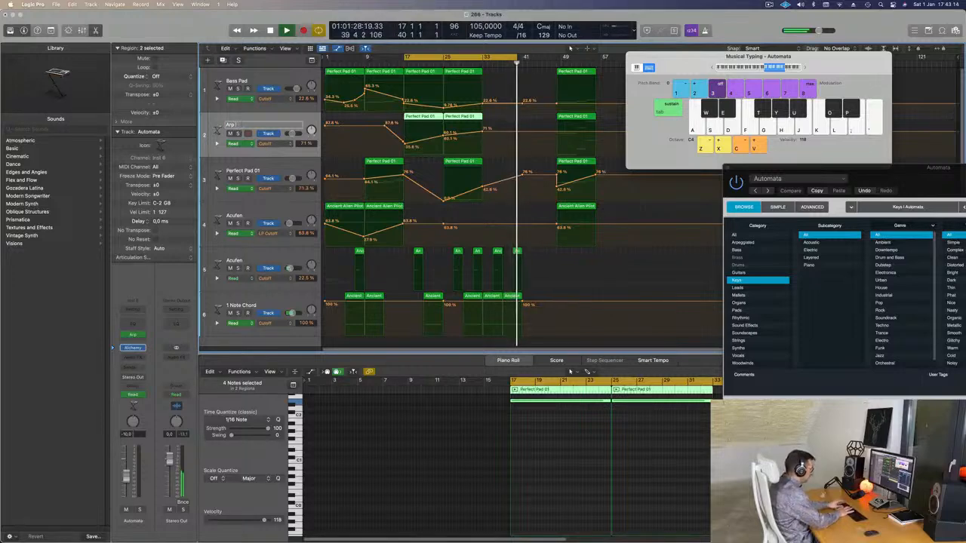
{"action": "type", "text": " Bells"}
{"action": "key", "text": "Return"}
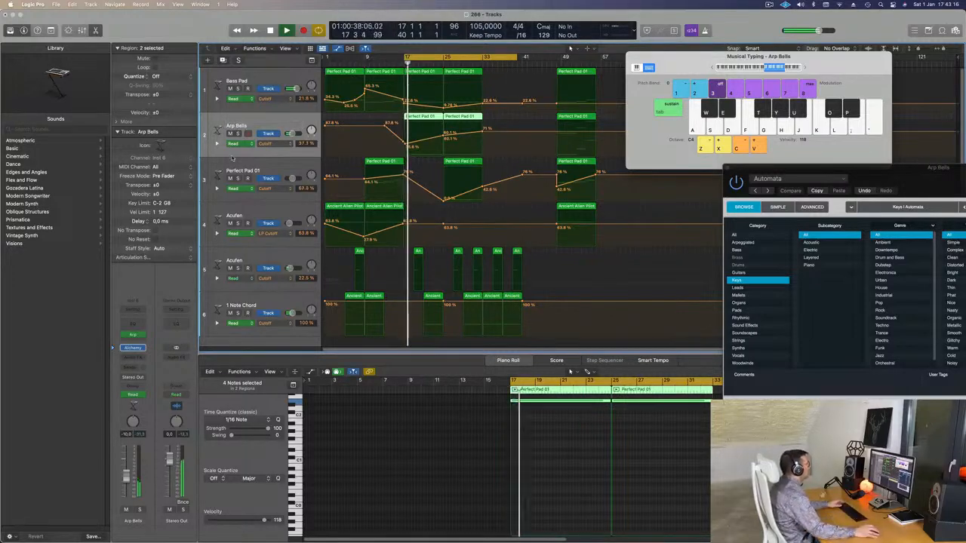
Step: Rename track 3 as Top Pad and move it above the Bass Pad track
{"action": "double_click", "coordinate": [233, 169]}
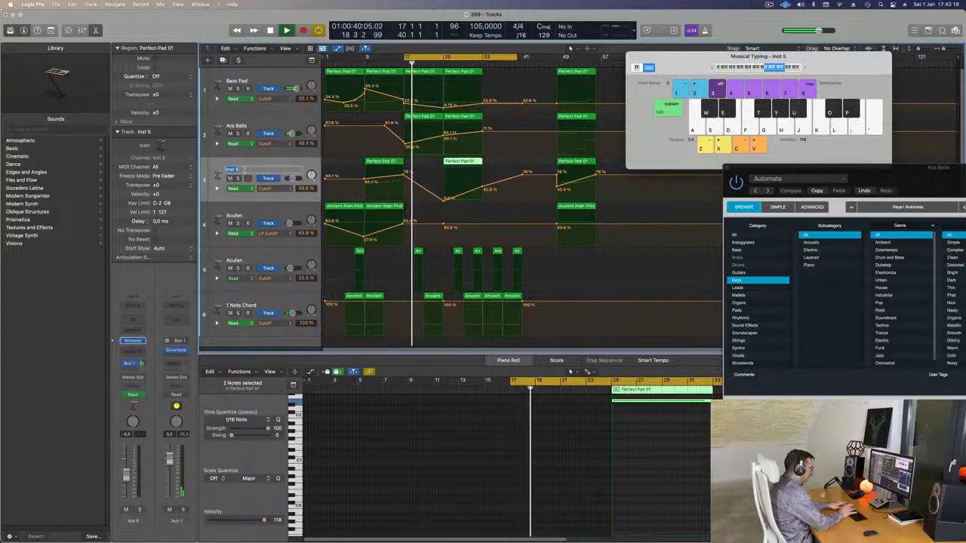
{"action": "type", "text": "Top Pad"}
{"action": "key", "text": "Return"}
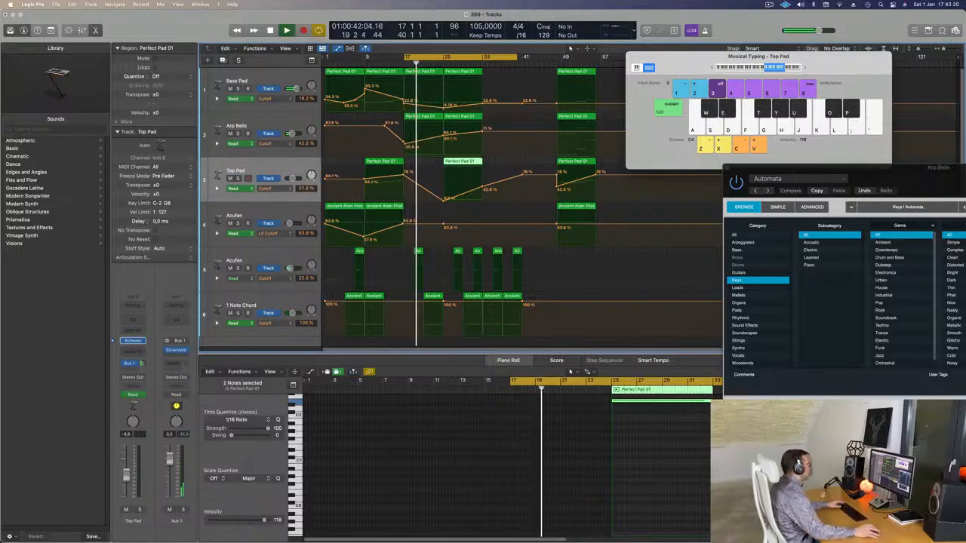
{"action": "left_click_drag", "start_coordinate": [257, 175], "coordinate": [268, 81]}
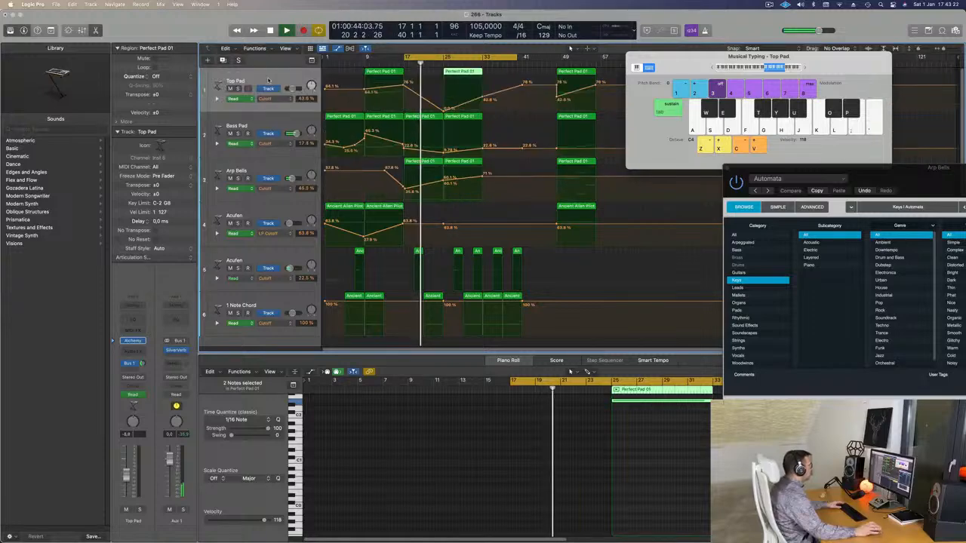
Step: Rename the Acufen track on track 5 as Cytar
{"action": "left_click", "coordinate": [285, 216]}
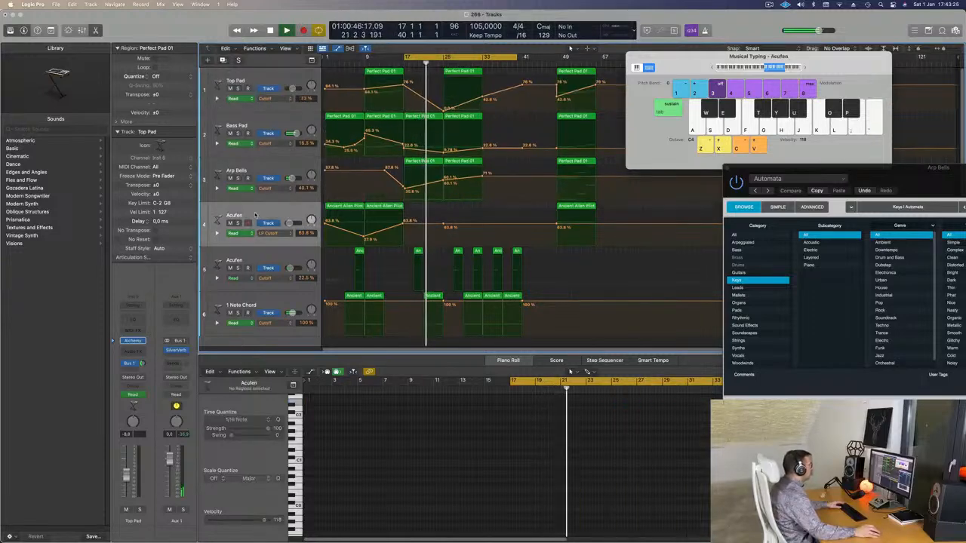
{"action": "left_click", "coordinate": [273, 257]}
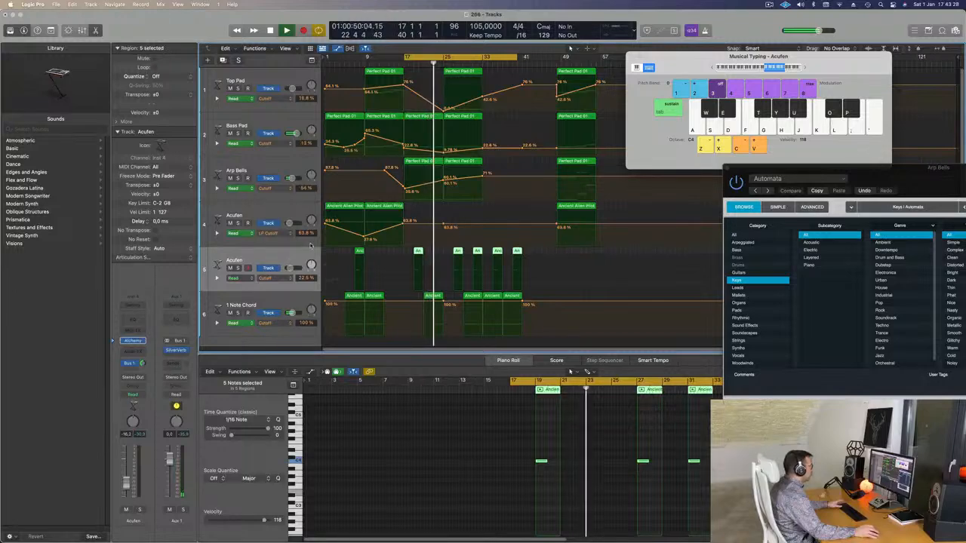
{"action": "double_click", "coordinate": [236, 260]}
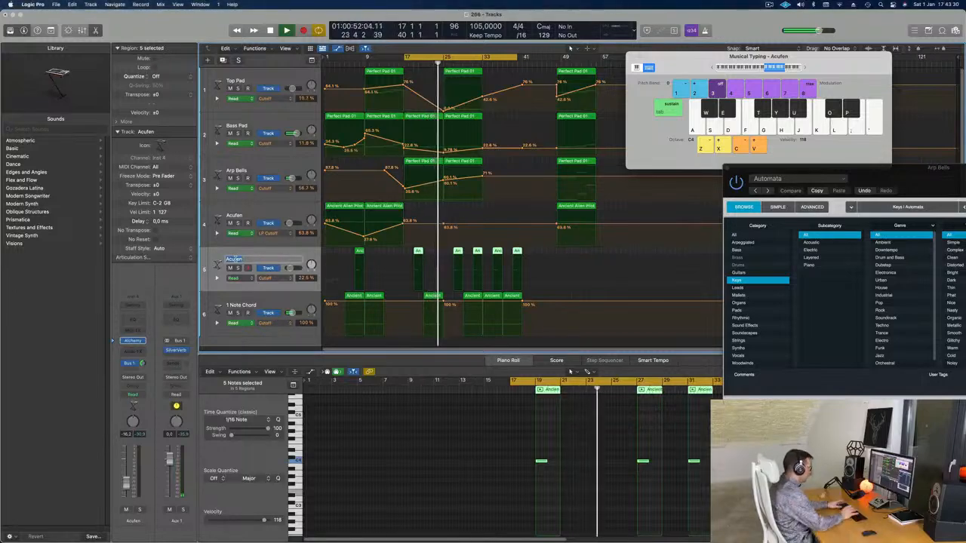
{"action": "type", "text": "Cy"}
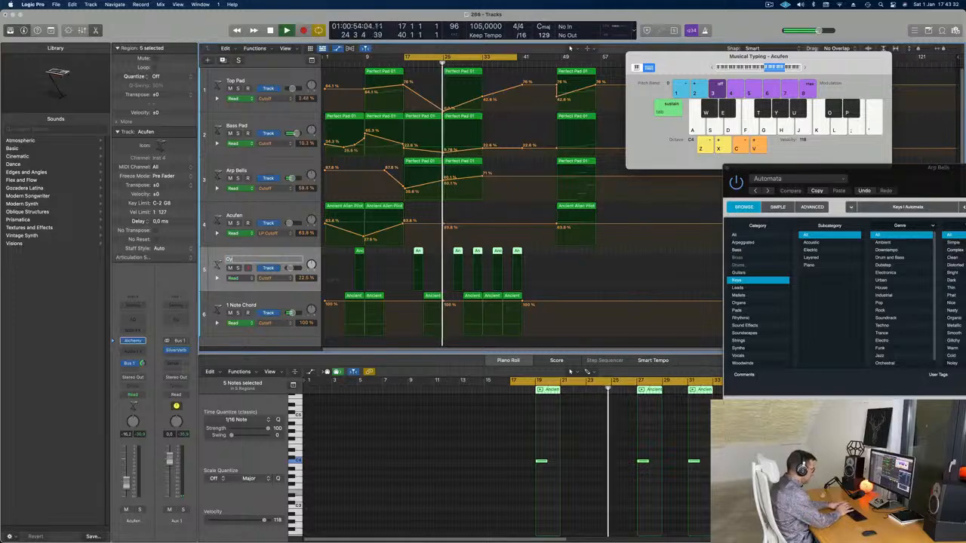
{"action": "type", "text": "tar"}
{"action": "key", "text": "Return"}
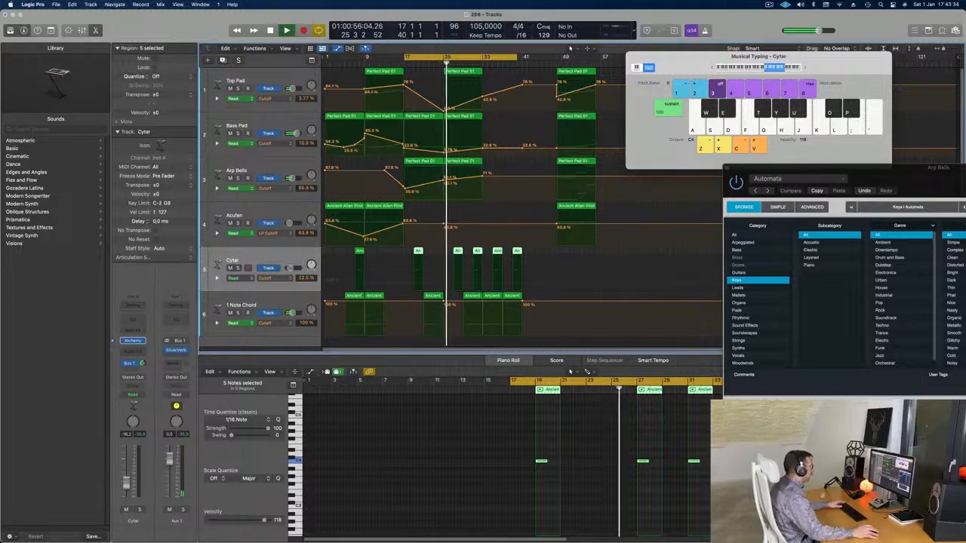
Step: Rename the 1 Note Chord track as Deep Drum
{"action": "double_click", "coordinate": [240, 304]}
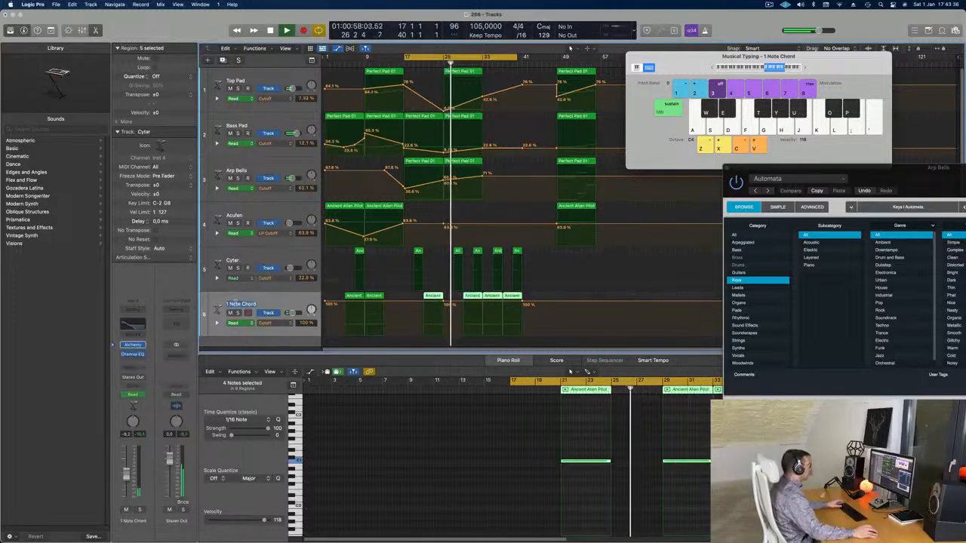
{"action": "type", "text": "Deep"}
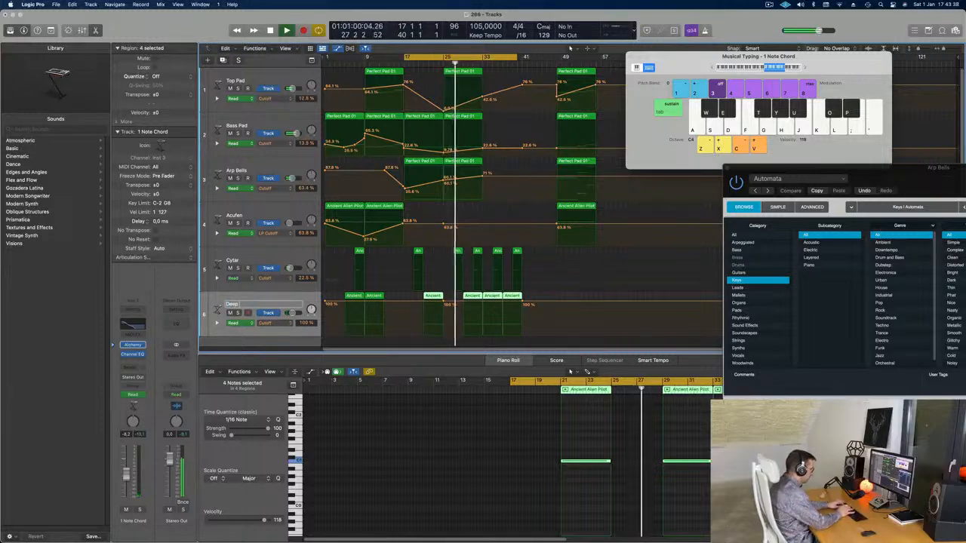
{"action": "type", "text": " Dro"}
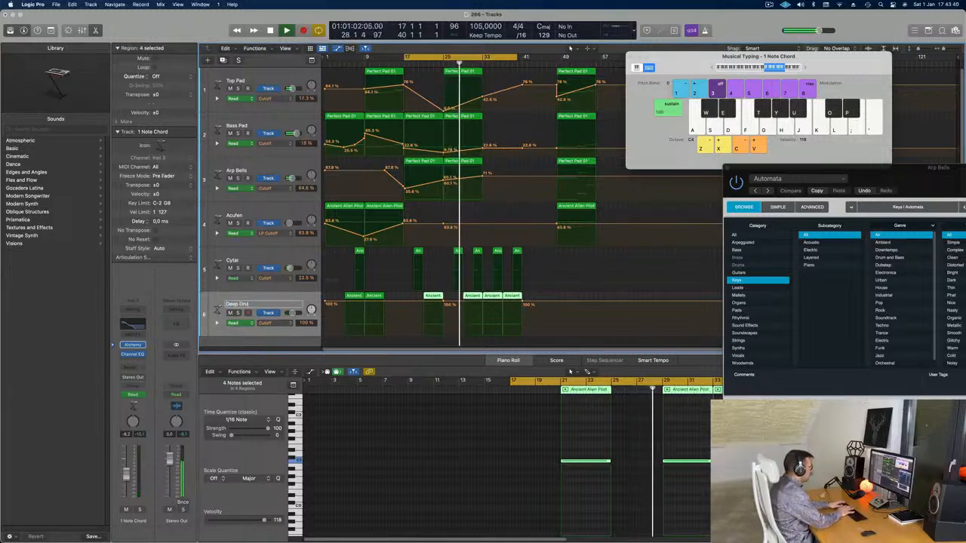
{"action": "key", "text": "BackSpace"}
{"action": "type", "text": "um"}
{"action": "key", "text": "Return"}
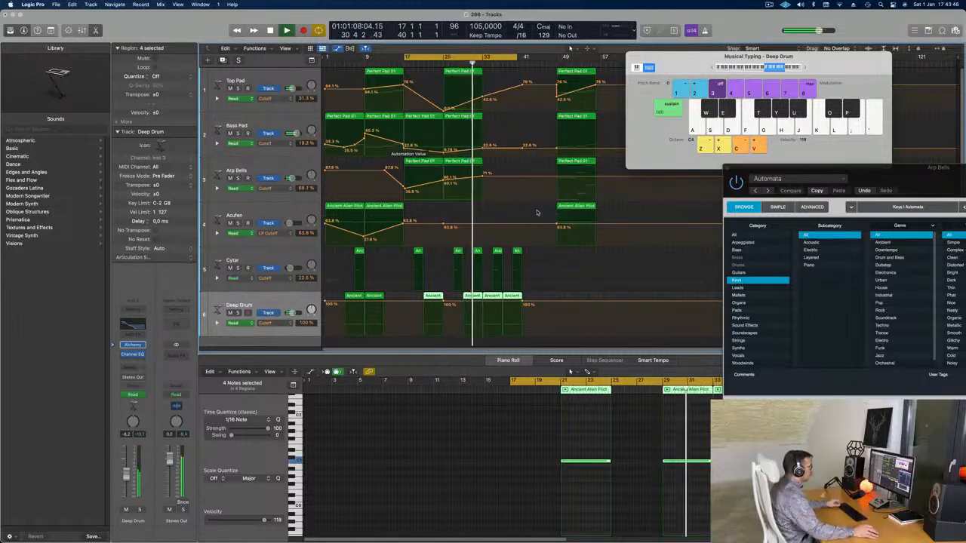
Step: Copy the first Acufen region from bar 1 to bar 33 together with its automation
{"action": "left_click", "coordinate": [569, 210]}
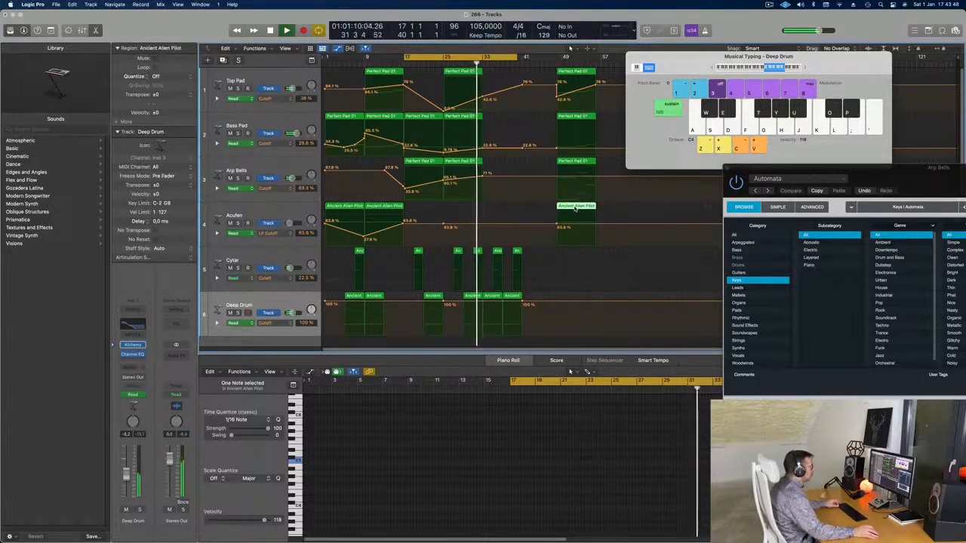
{"action": "left_click", "coordinate": [359, 205]}
{"action": "left_click_drag", "start_coordinate": [344, 210], "coordinate": [501, 210]}
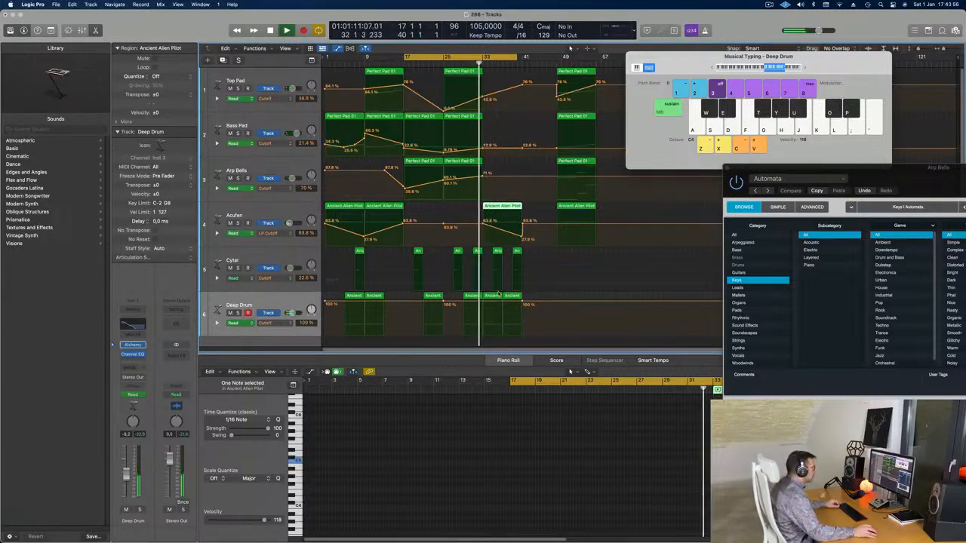
Step: Shorten the note in the Deep Drum region at bar 33 to three beats and replay the passage
{"action": "scroll", "coordinate": [673, 449], "scroll_direction": "right", "scroll_amount": 5}
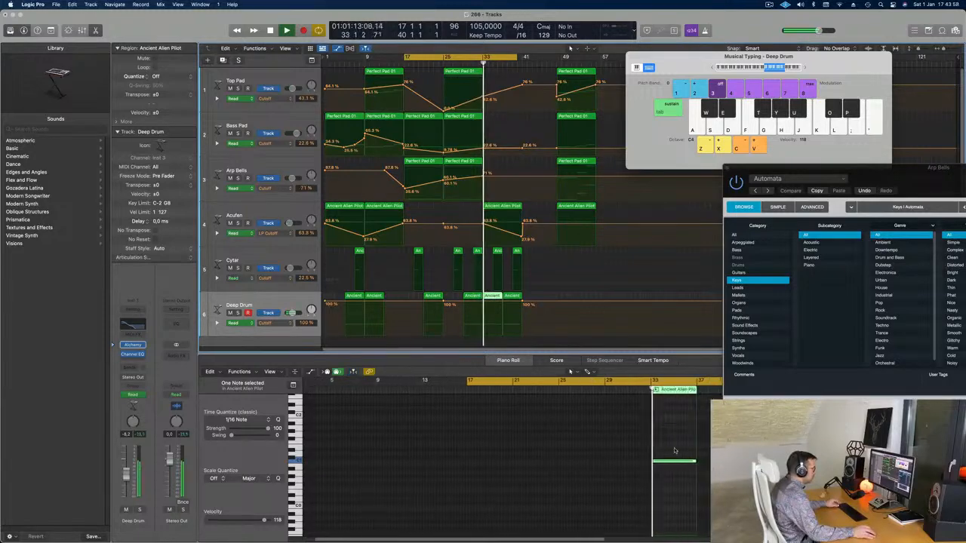
{"action": "left_click", "coordinate": [673, 462]}
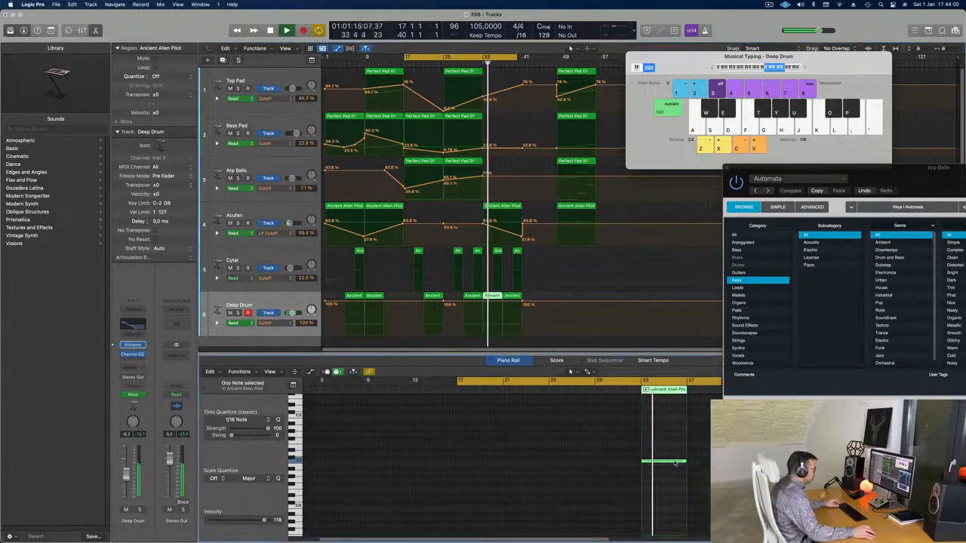
{"action": "left_click_drag", "start_coordinate": [683, 462], "coordinate": [648, 462]}
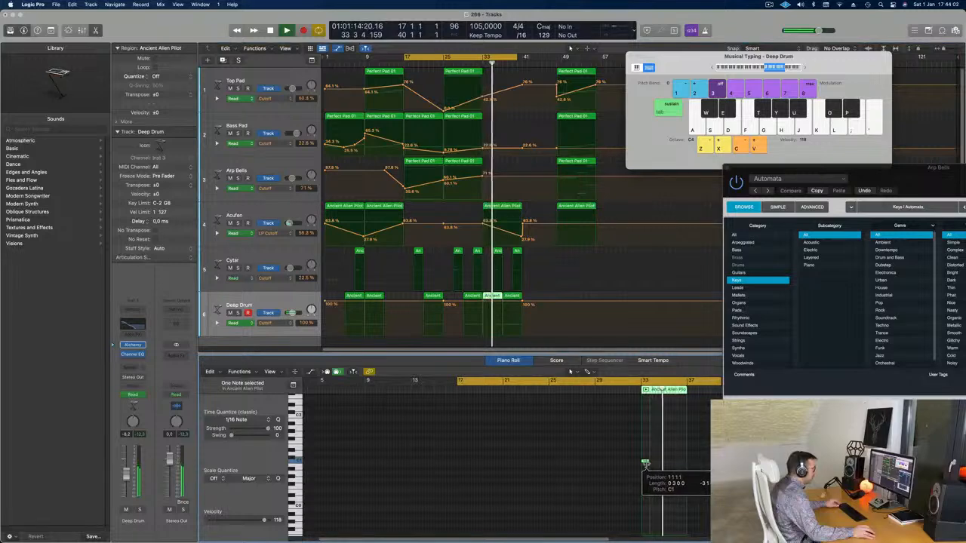
{"action": "left_click", "coordinate": [479, 63]}
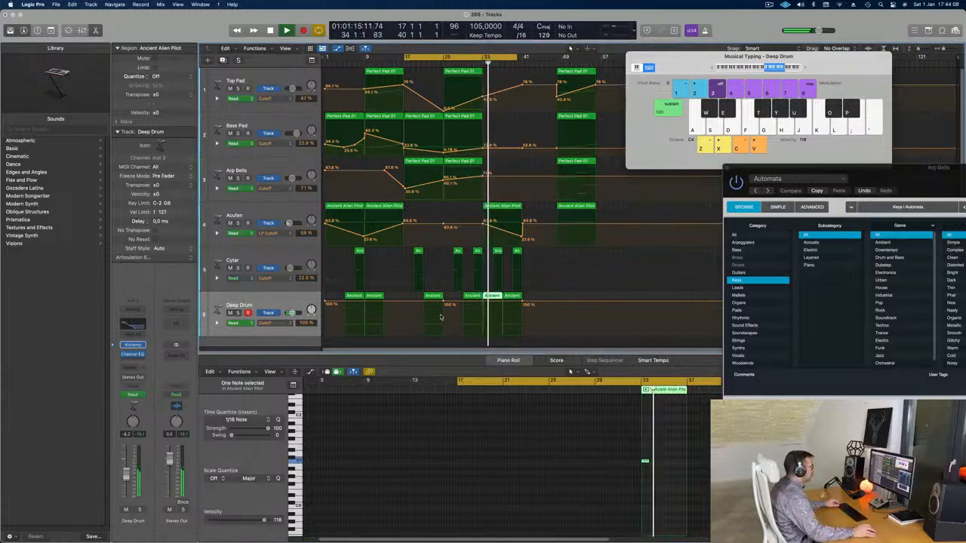
Step: Delete the last Deep Drum region at bar 37 and close the Arp Bells Alchemy window
{"action": "left_click_drag", "start_coordinate": [917, 171], "coordinate": [934, 145]}
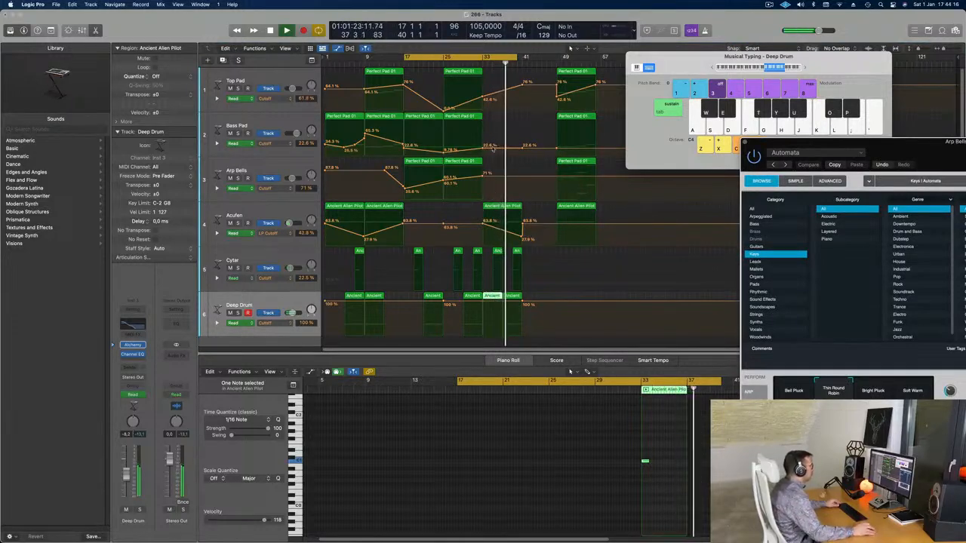
{"action": "left_click", "coordinate": [474, 66]}
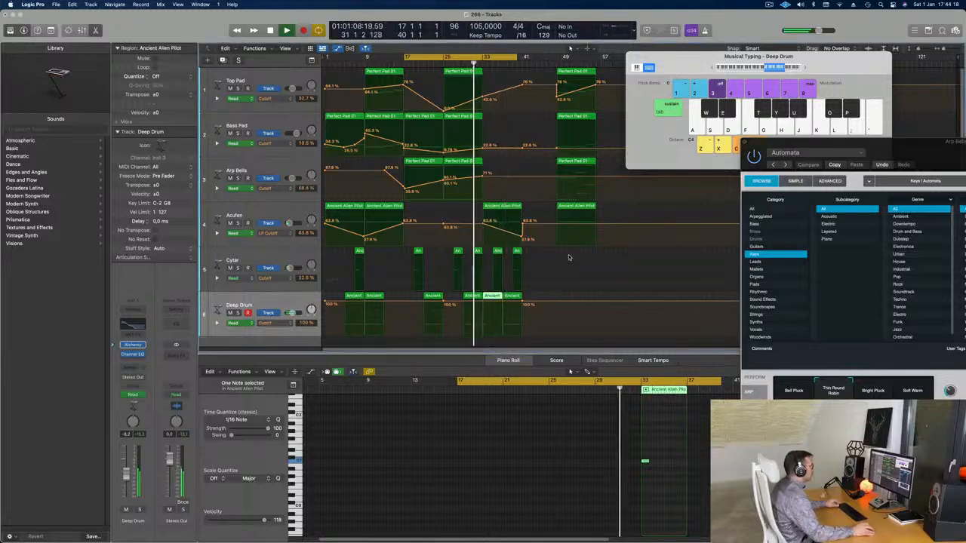
{"action": "left_click", "coordinate": [513, 296]}
{"action": "key", "text": "Delete"}
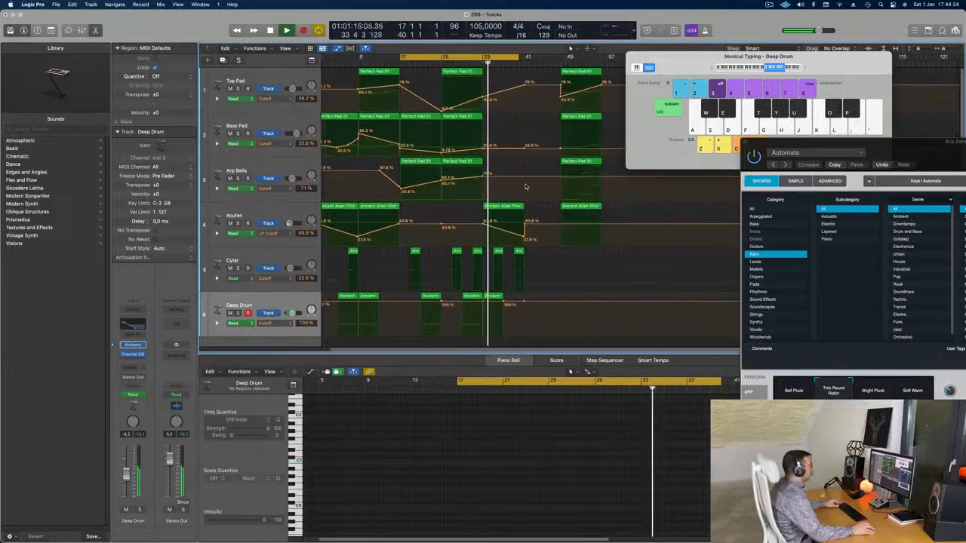
{"action": "left_click_drag", "start_coordinate": [932, 157], "coordinate": [432, 160]}
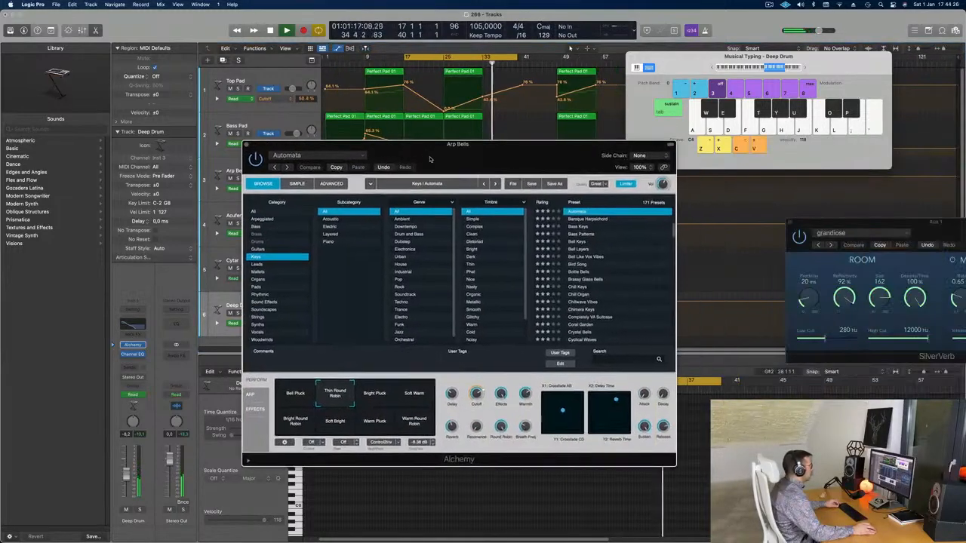
{"action": "left_click", "coordinate": [245, 144]}
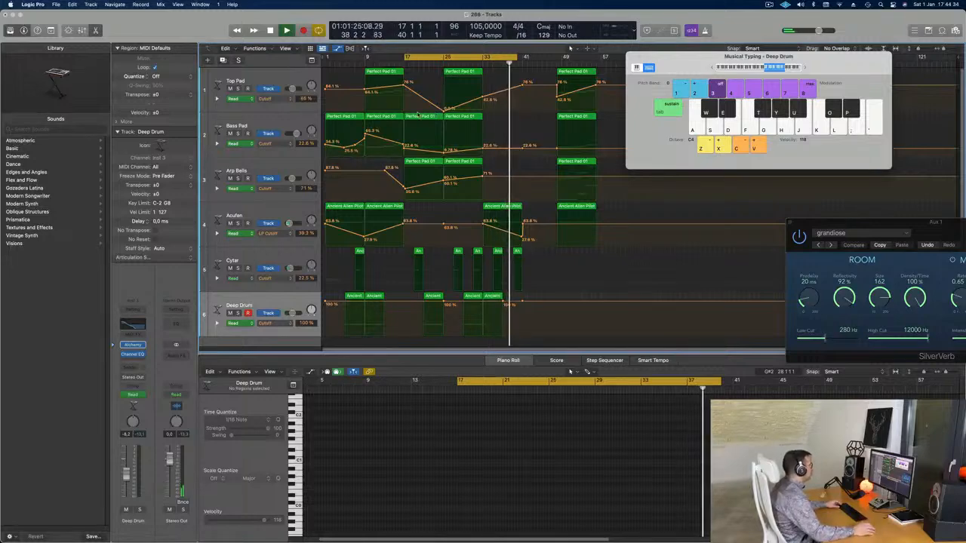
Step: Name all regions in the arrangement after their tracks, then deselect them with playback running
{"action": "key", "text": "super+a"}
{"action": "right_click", "coordinate": [462, 118]}
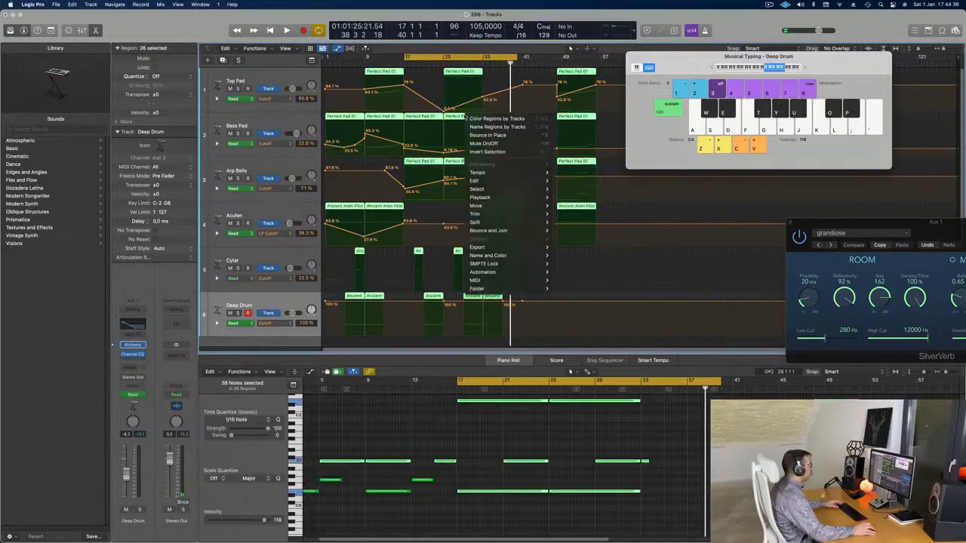
{"action": "left_click", "coordinate": [480, 127]}
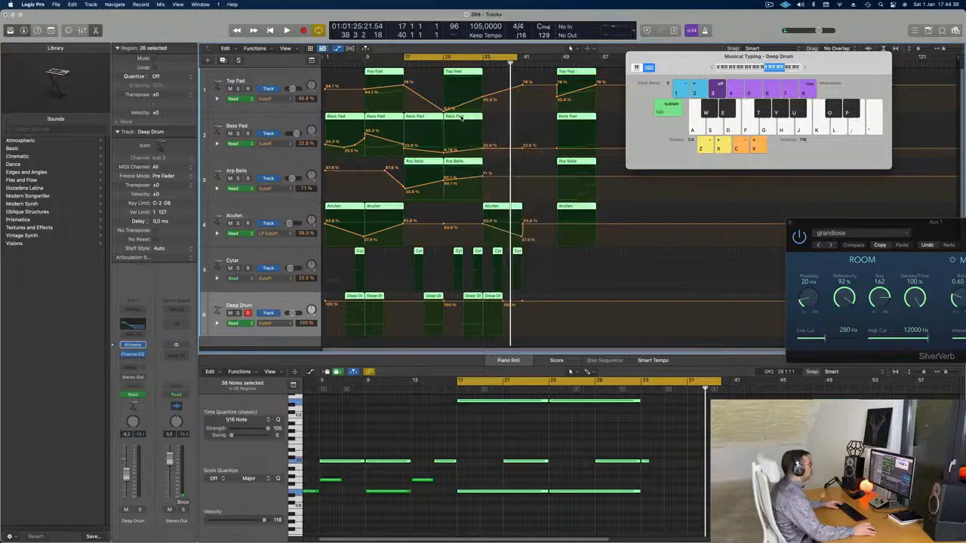
{"action": "right_click", "coordinate": [463, 117]}
{"action": "left_click", "coordinate": [472, 128]}
{"action": "key", "text": "space"}
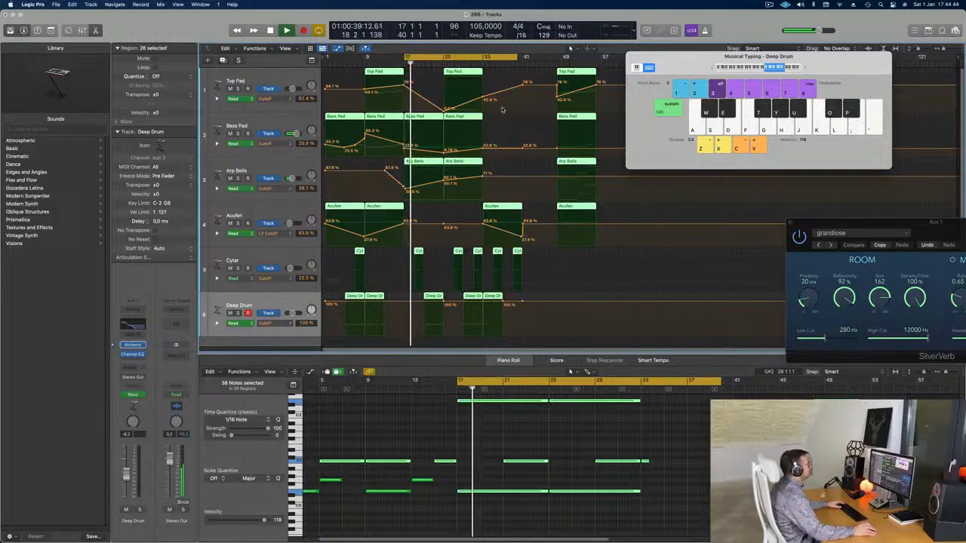
{"action": "left_click", "coordinate": [508, 120]}
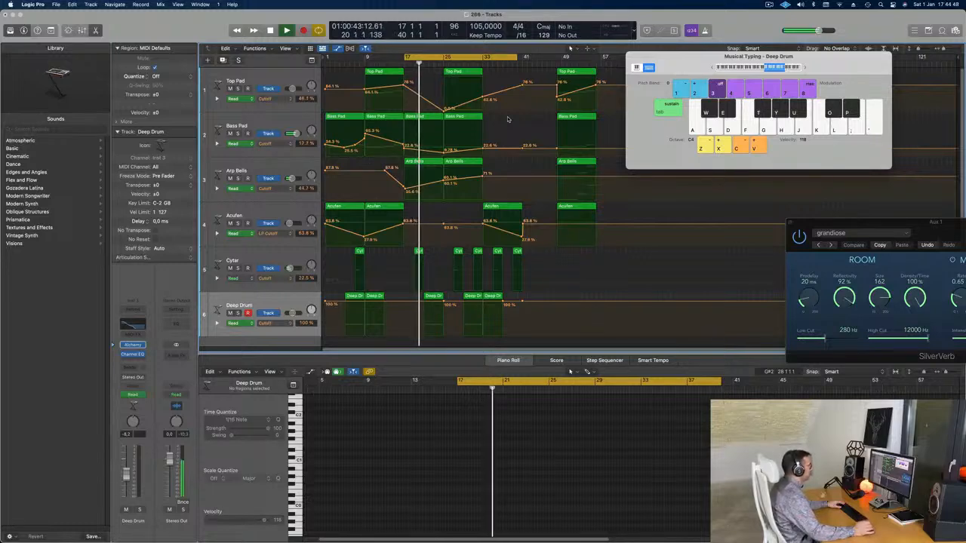
{"action": "left_click", "coordinate": [769, 4]}
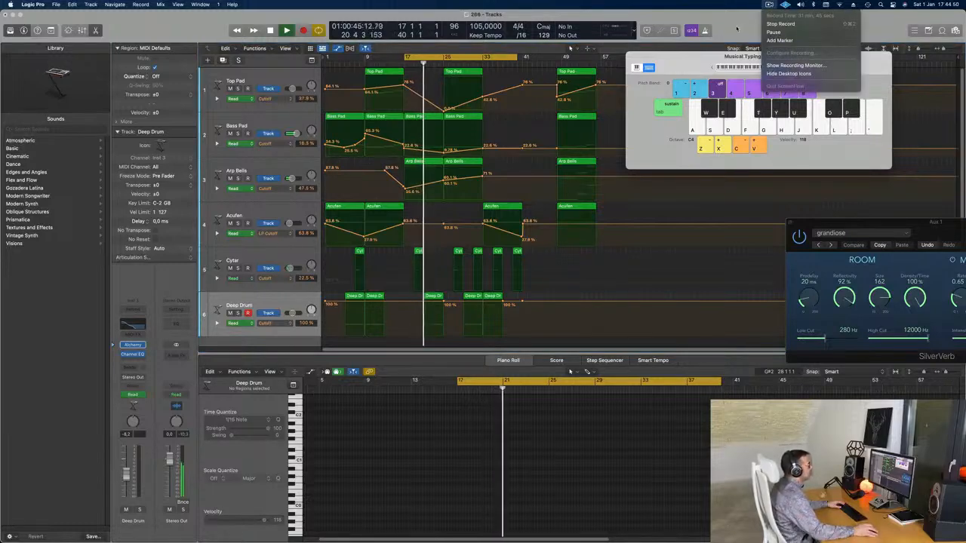
{"action": "left_click", "coordinate": [769, 4]}
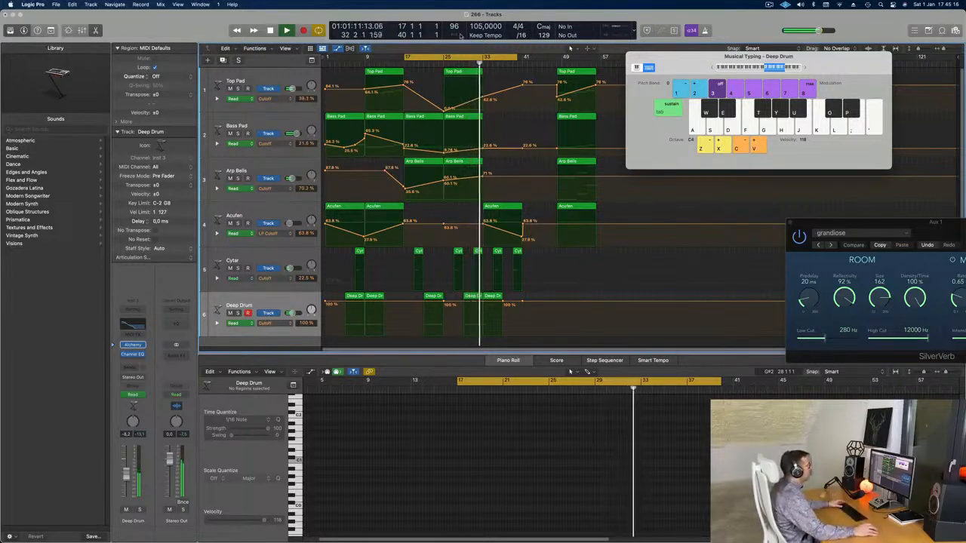
Step: Play the arrangement from bar 1 and lower the Top Pad Cutoff point at bar 9 to about 55%
{"action": "key", "text": "Return"}
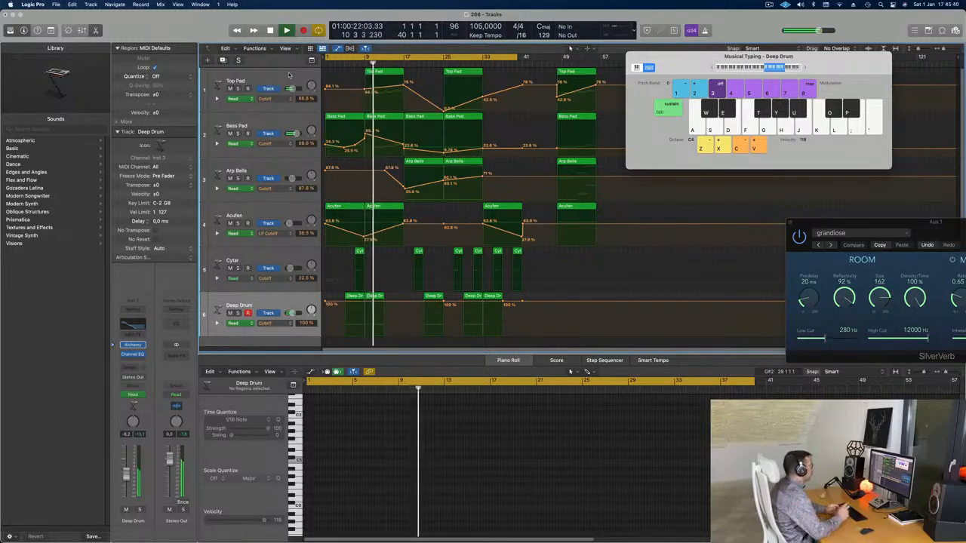
{"action": "left_click", "coordinate": [251, 83]}
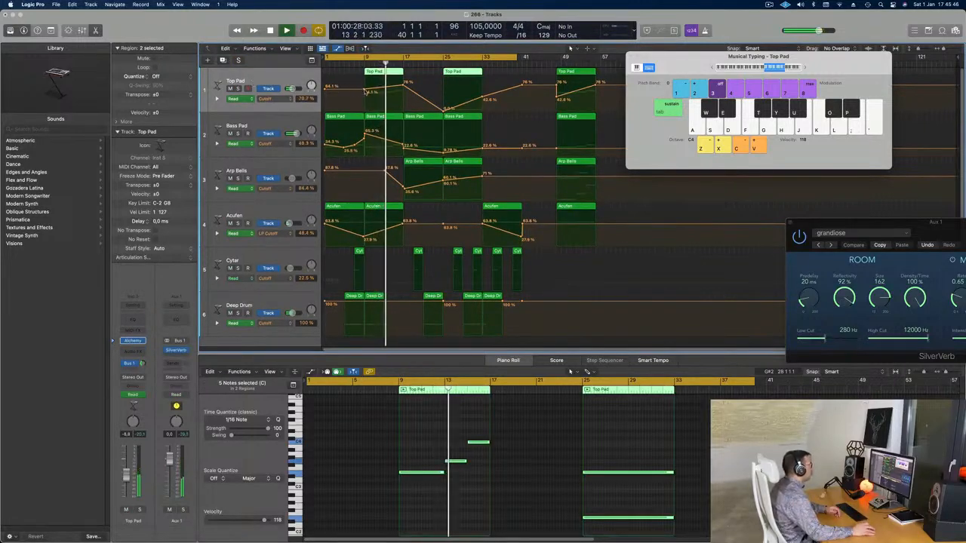
{"action": "left_click", "coordinate": [367, 91]}
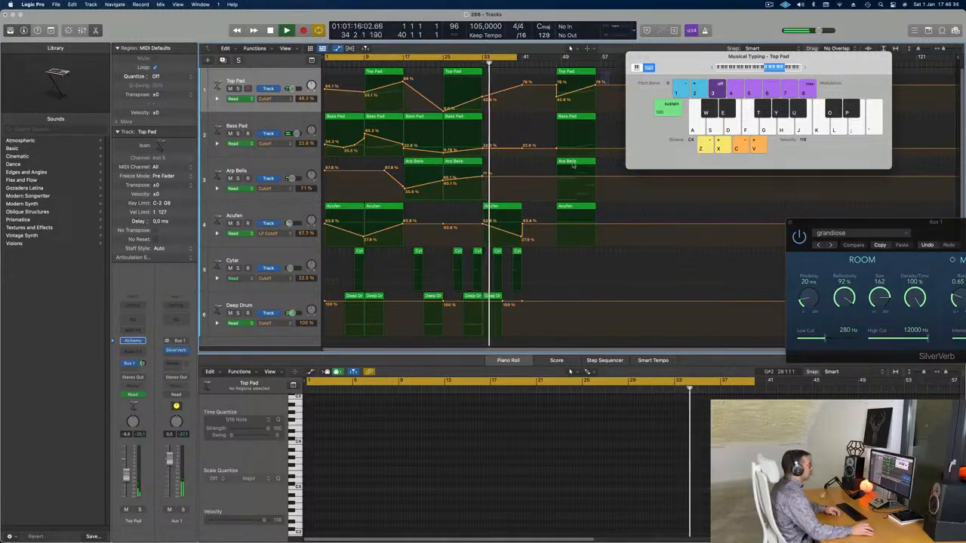
Step: Move the final regions of the Top Pad, Bass Pad, Arp Bells and Acufen tracks to bar 41 and remove the extra Top Pad automation point there
{"action": "left_click_drag", "start_coordinate": [610, 68], "coordinate": [544, 229]}
{"action": "left_click_drag", "start_coordinate": [568, 72], "coordinate": [517, 50]}
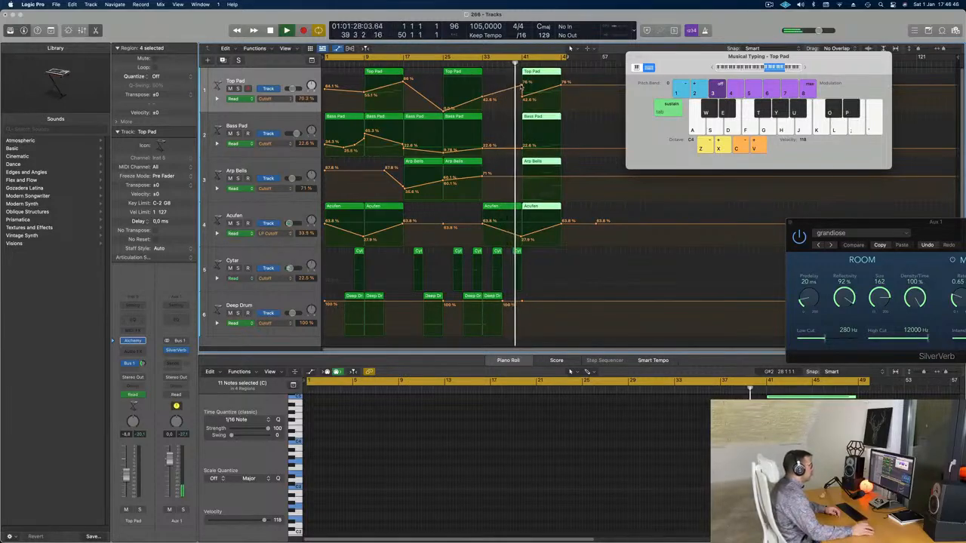
{"action": "left_click", "coordinate": [517, 89]}
Step: Copy the four regions at bar 41 to bar 49 and delete the Top Pad region at bar 41
{"action": "left_click", "coordinate": [543, 74]}
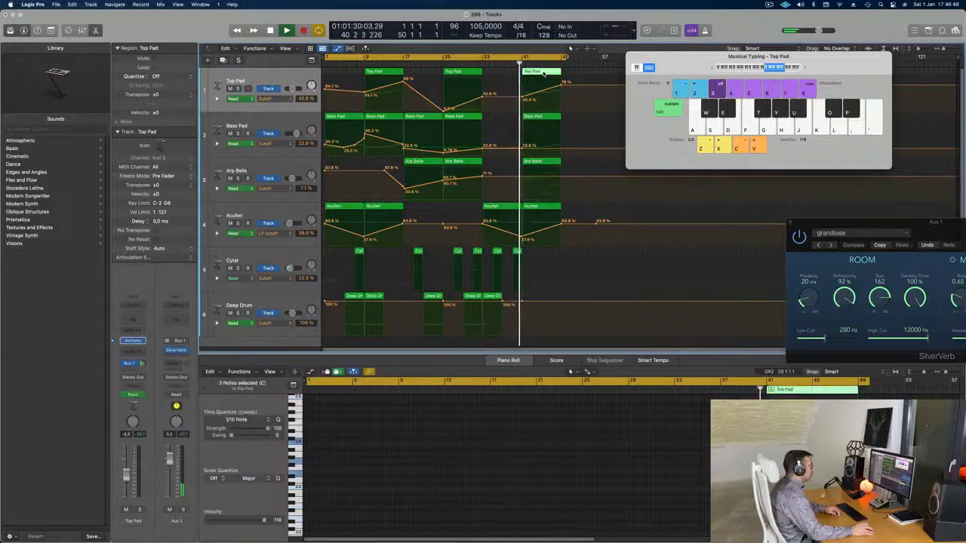
{"action": "mouse_move", "coordinate": [569, 72]}
{"action": "left_mouse_down"}
{"action": "mouse_move", "coordinate": [556, 224]}
{"action": "mouse_move", "coordinate": [580, 75]}
{"action": "left_mouse_up"}
{"action": "left_click", "coordinate": [533, 72]}
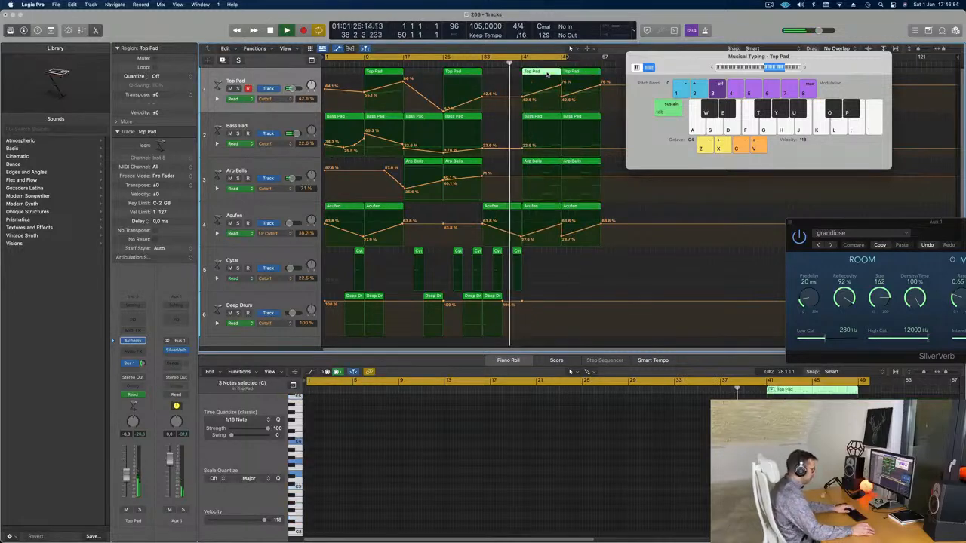
{"action": "key", "text": "Delete"}
Step: Set the cycle range to bars 41 through 51 and play it back
{"action": "left_click", "coordinate": [524, 58]}
{"action": "left_click_drag", "start_coordinate": [525, 58], "coordinate": [571, 58]}
{"action": "key", "text": "space"}
{"action": "key", "text": "space"}
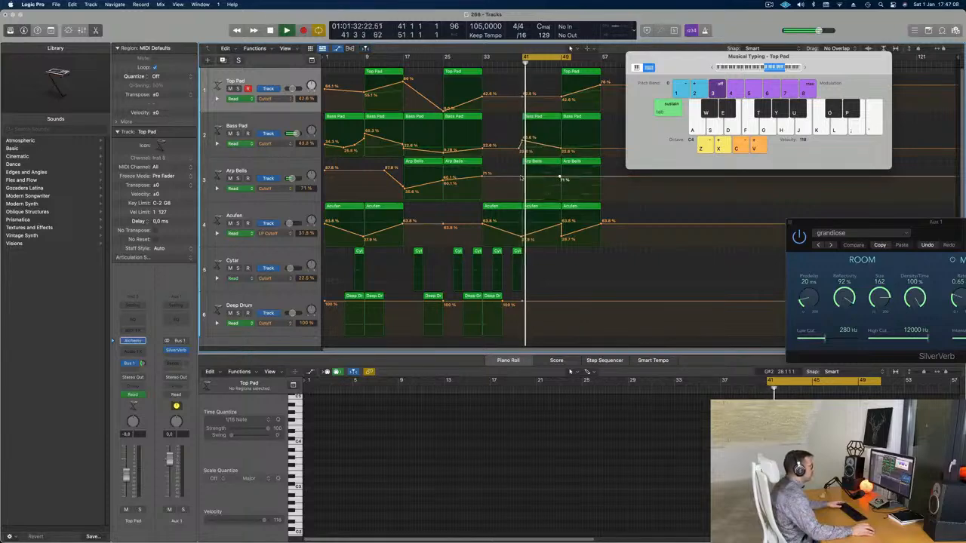
Step: Shape the Arp Bells Cutoff automation to fall from 69% at bar 41 to 44% at bar 49, and replay the section
{"action": "left_click_drag", "start_coordinate": [519, 178], "coordinate": [522, 185]}
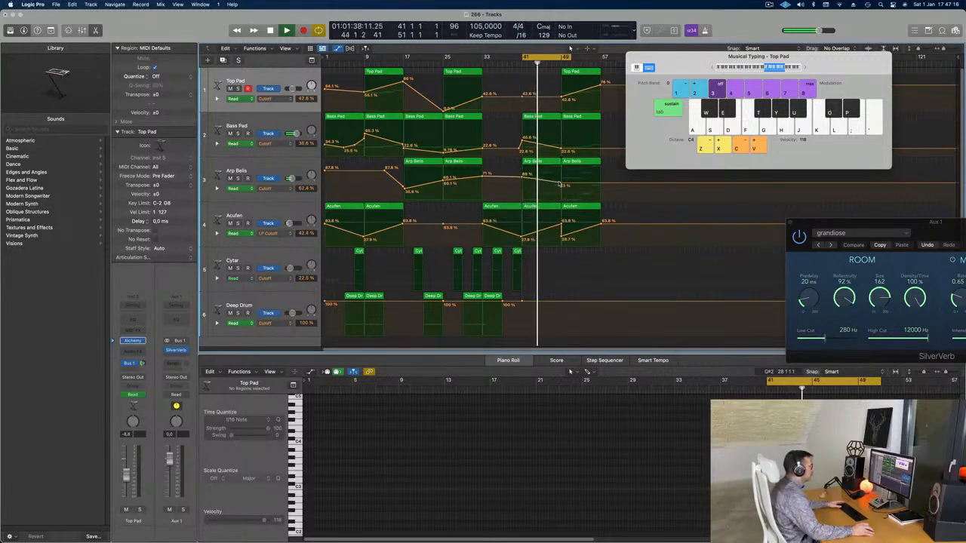
{"action": "left_click_drag", "start_coordinate": [559, 184], "coordinate": [560, 187]}
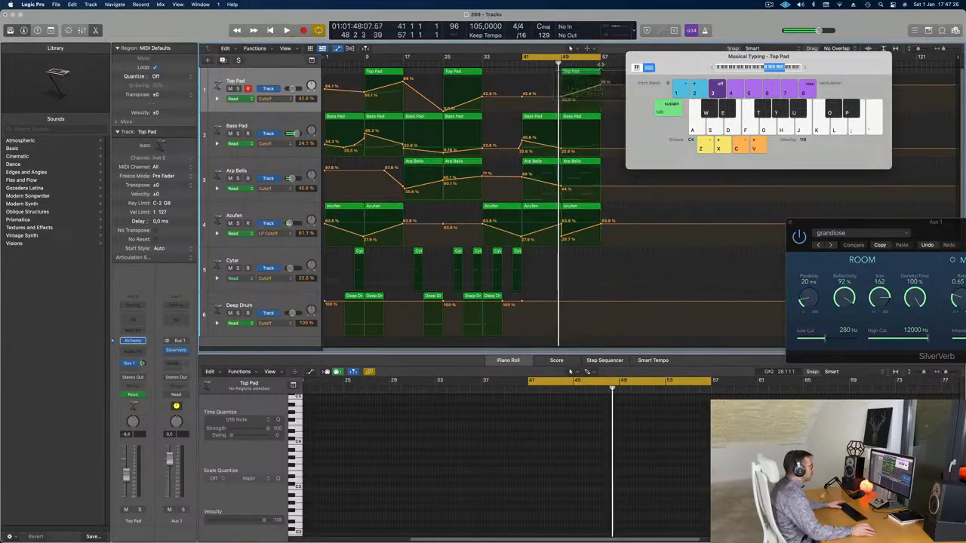
{"action": "key", "text": "space"}
Step: Open the Arp Bells region at bar 41 in the Piano Roll and delete its last four notes
{"action": "double_click", "coordinate": [543, 163]}
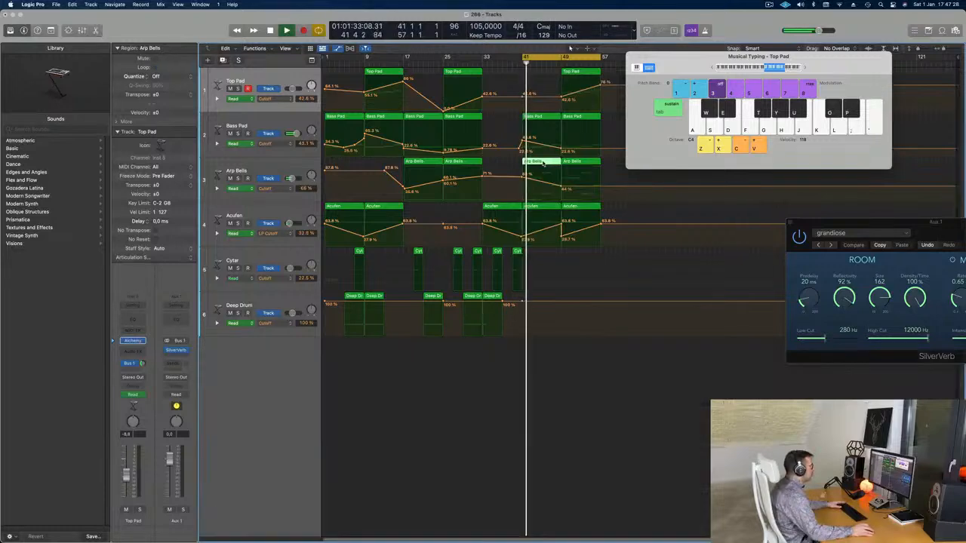
{"action": "double_click", "coordinate": [544, 163]}
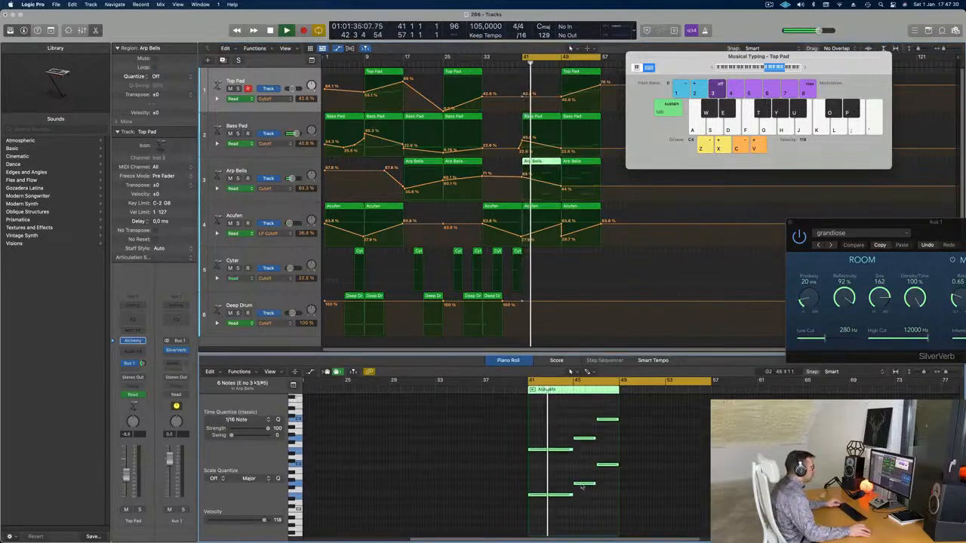
{"action": "left_click_drag", "start_coordinate": [581, 429], "coordinate": [607, 507]}
{"action": "key", "text": "Delete"}
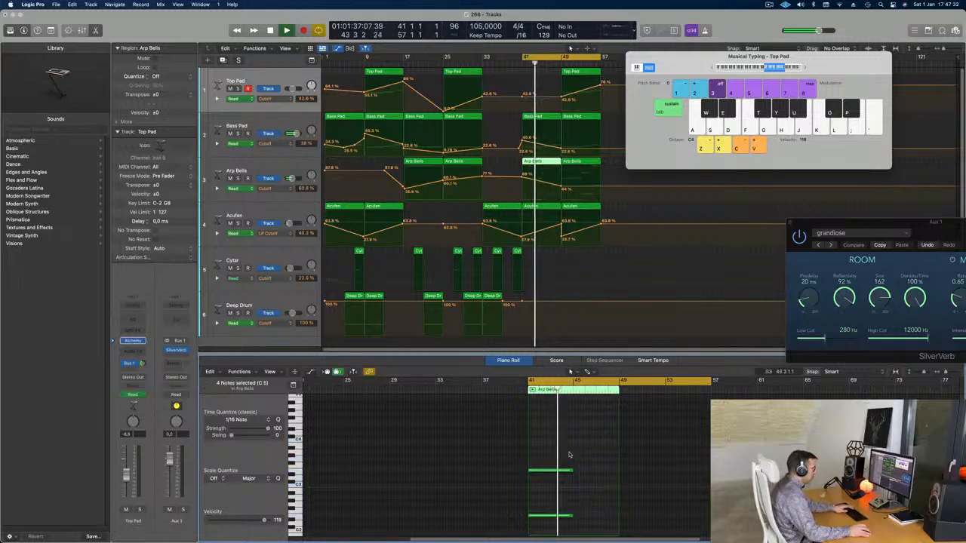
Step: Lengthen the two remaining notes in the Arp Bells region at bar 41 so they sustain until bar 49
{"action": "left_click_drag", "start_coordinate": [571, 452], "coordinate": [557, 519]}
{"action": "left_click_drag", "start_coordinate": [572, 471], "coordinate": [617, 476]}
{"action": "key", "text": "super+Left"}
{"action": "key", "text": "super+Left"}
{"action": "key", "text": "super+Left"}
{"action": "key", "text": "super+Left"}
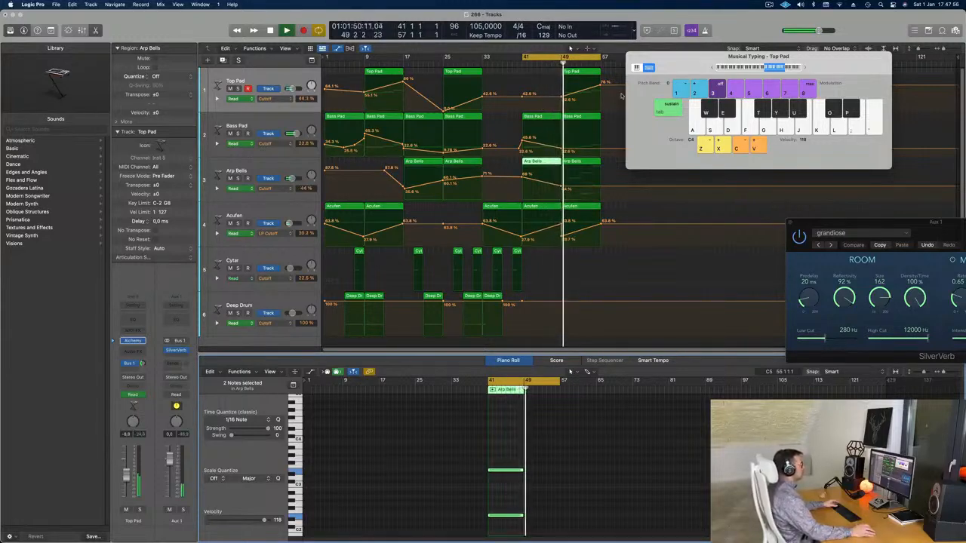
Step: Lower the Top Pad Cutoff automation point at bar 49
{"action": "left_click_drag", "start_coordinate": [562, 101], "coordinate": [562, 111]}
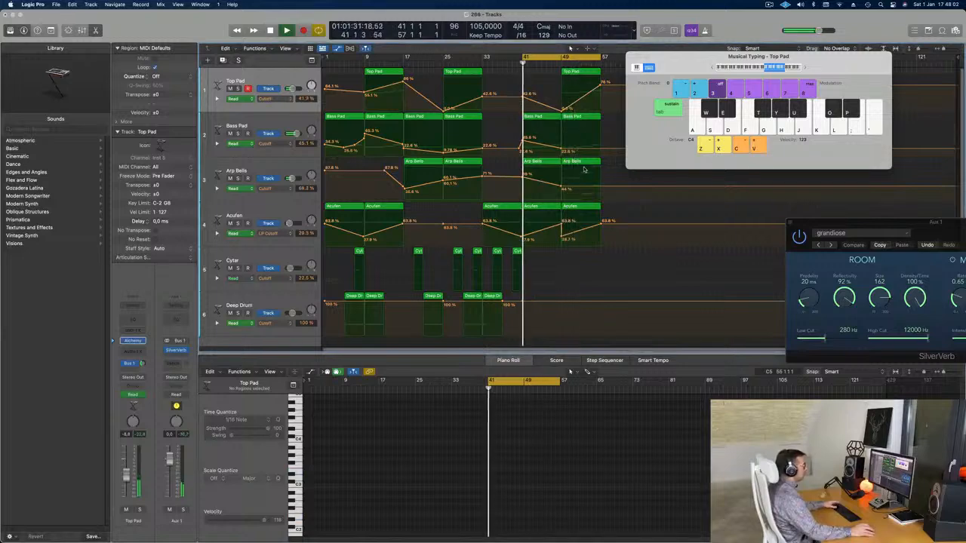
Step: Replace the Arp Bells region at bar 49 with a copy of the bar 41 region and lower its Cutoff point at bar 49 to 30%
{"action": "left_click", "coordinate": [587, 163]}
{"action": "key", "text": "Delete"}
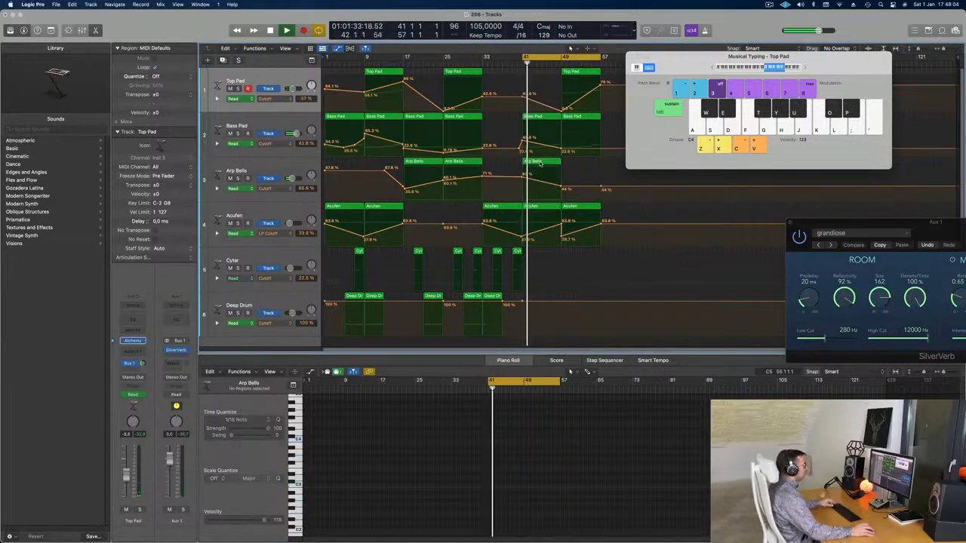
{"action": "left_click_drag", "start_coordinate": [539, 163], "coordinate": [561, 192]}
{"action": "left_click", "coordinate": [562, 178]}
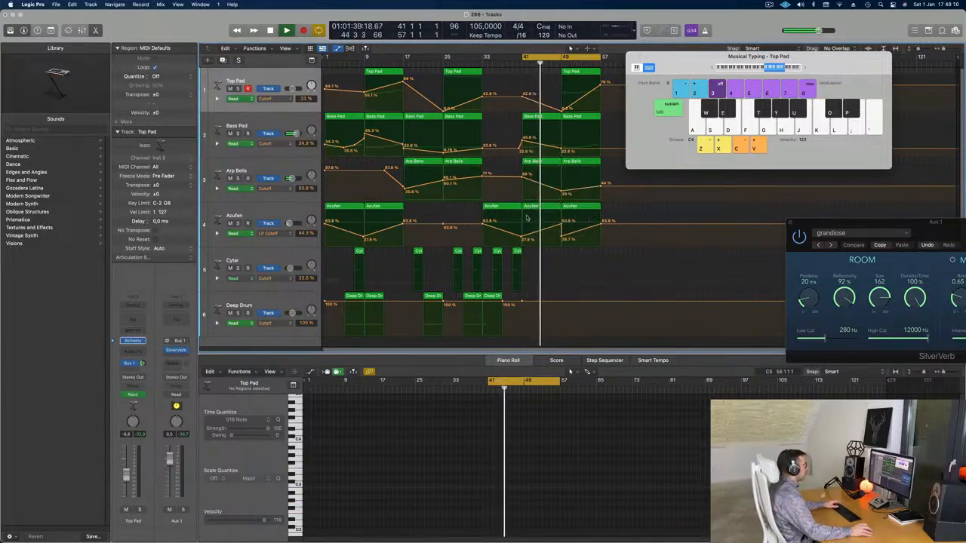
Step: Delete the Acufen region at bar 49
{"action": "left_click", "coordinate": [578, 208]}
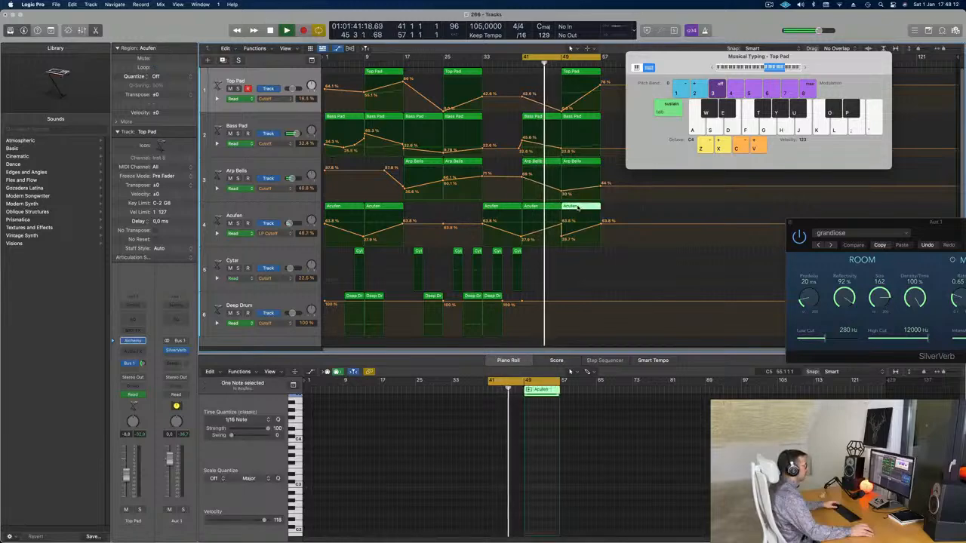
{"action": "key", "text": "Delete"}
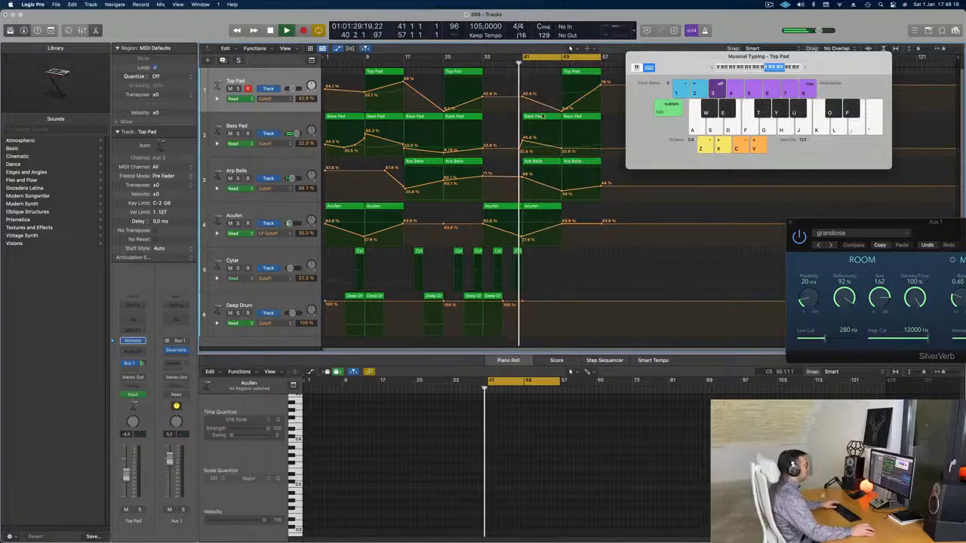
Step: In the Bass Pad region at bar 41, delete the last two notes and lengthen the first so it sustains until bar 49
{"action": "left_click", "coordinate": [542, 116]}
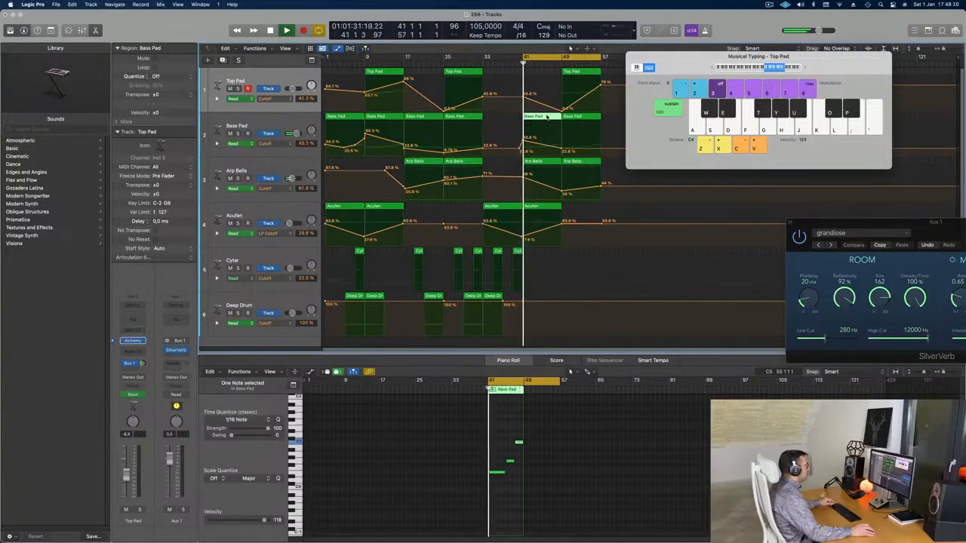
{"action": "key", "text": "e"}
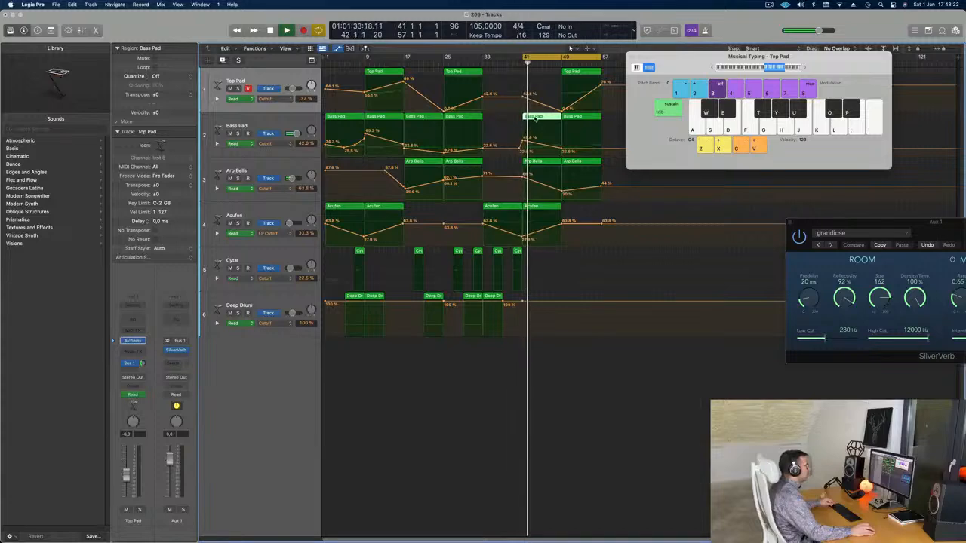
{"action": "key", "text": "e"}
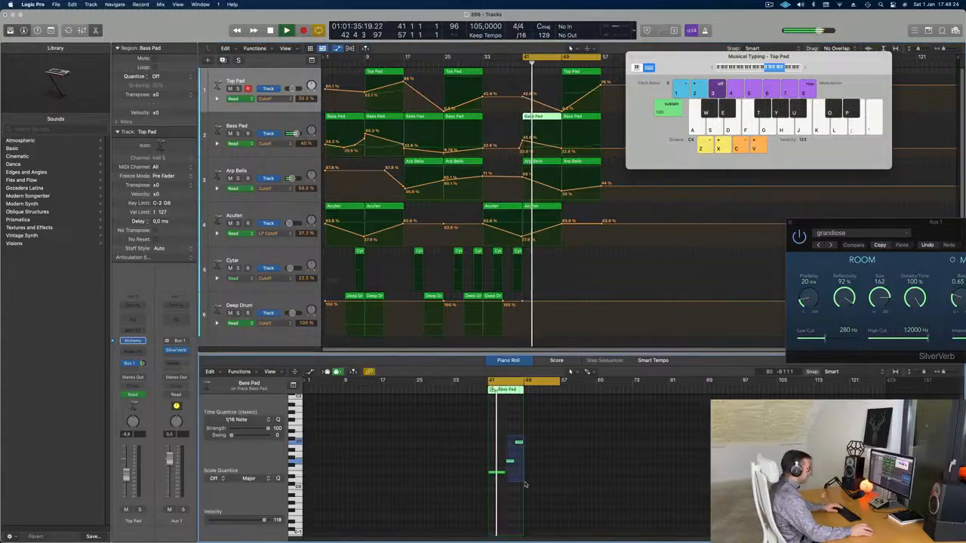
{"action": "left_click_drag", "start_coordinate": [506, 475], "coordinate": [522, 477]}
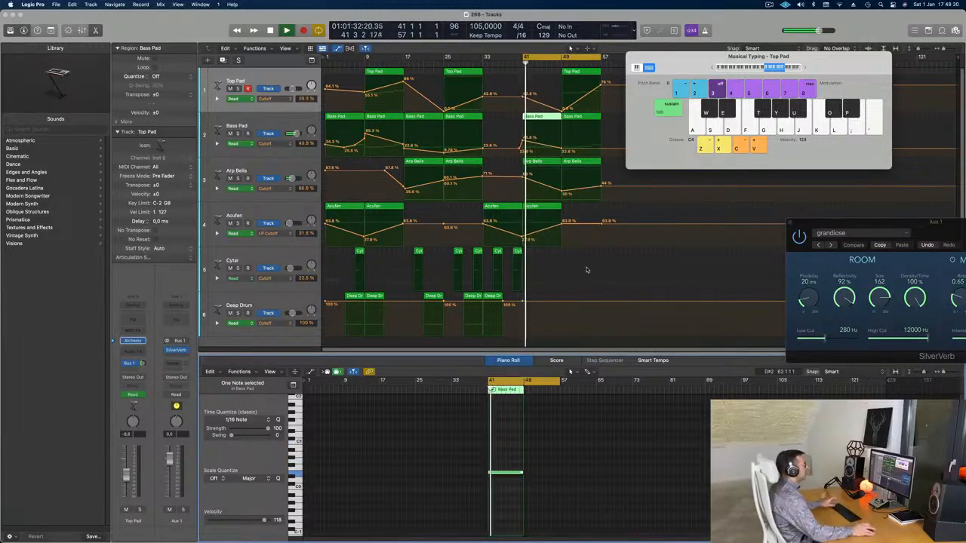
Step: Move the Musical Typing window clear of the arrangement and raise the Bass Pad Cutoff automation at bar 57 to about 46%
{"action": "left_click_drag", "start_coordinate": [717, 57], "coordinate": [757, 116]}
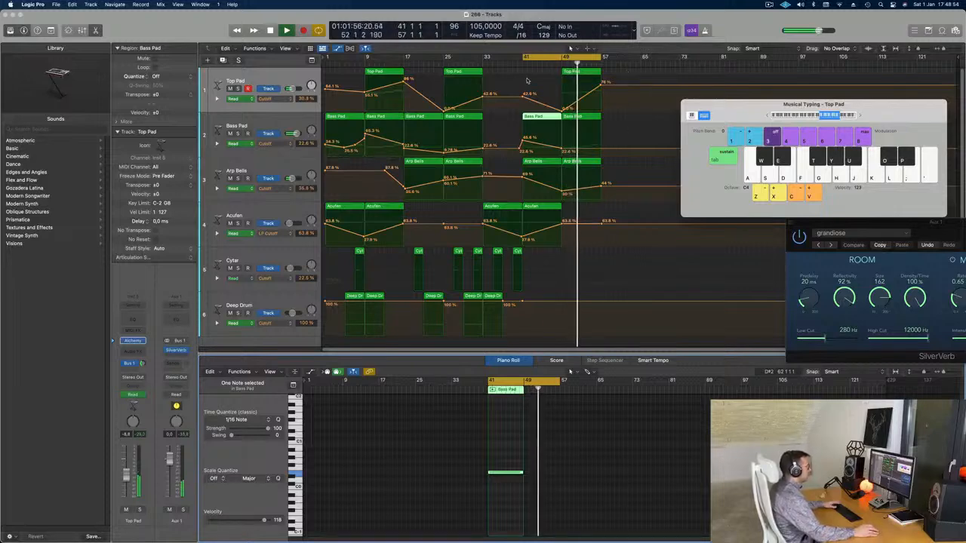
{"action": "left_click", "coordinate": [602, 150]}
{"action": "left_click_drag", "start_coordinate": [601, 149], "coordinate": [601, 141]}
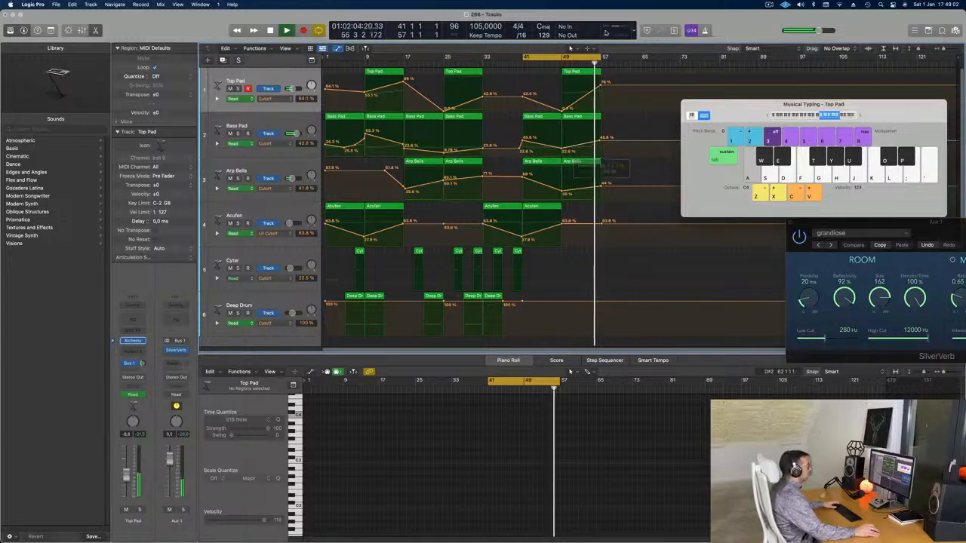
Step: Show the secondary ruler above the tracks and move the start of the cycle range earlier than bar 41
{"action": "left_click", "coordinate": [285, 48]}
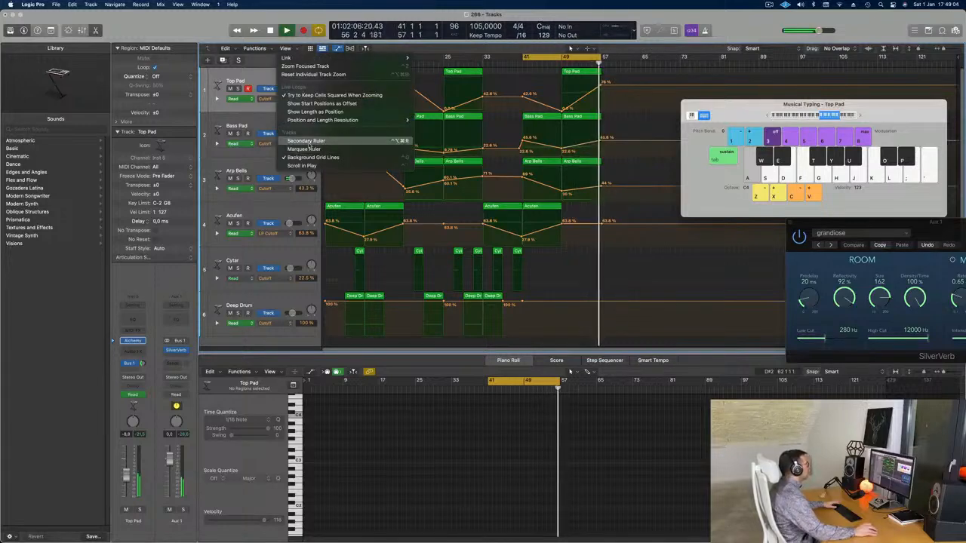
{"action": "left_click", "coordinate": [305, 140]}
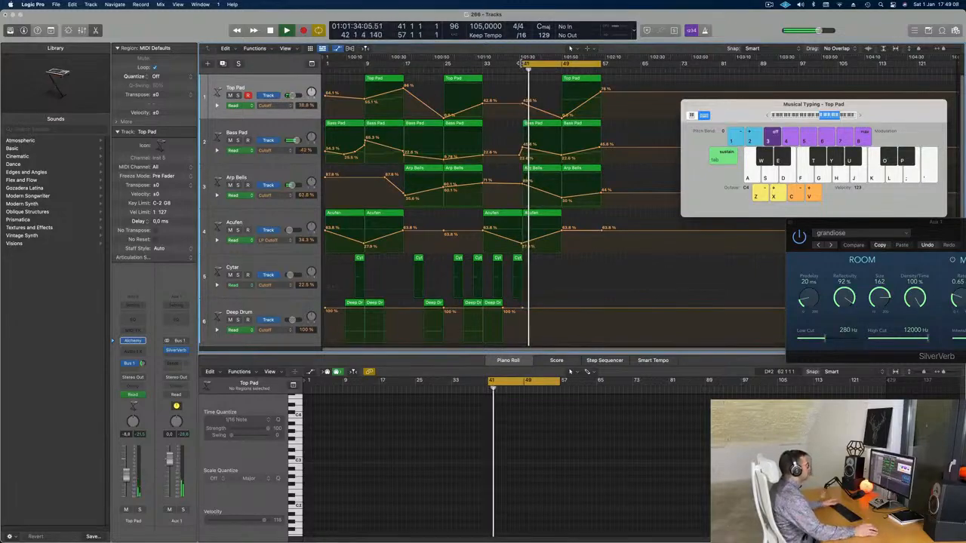
{"action": "left_click_drag", "start_coordinate": [526, 65], "coordinate": [456, 66]}
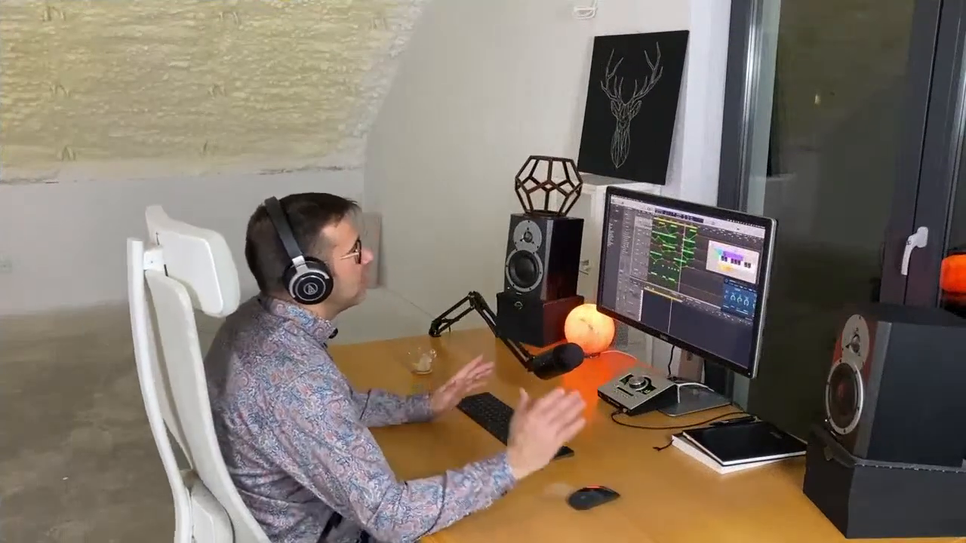